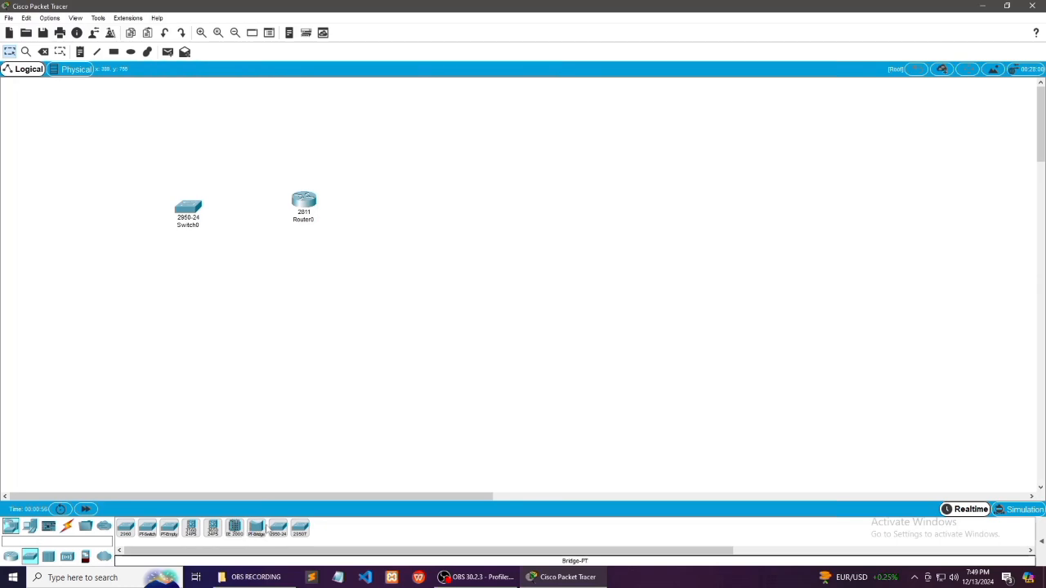
Add a second 2950-24 switch below Switch0 and place one 7960 IP phone beside each of the two switches
click(278, 528)
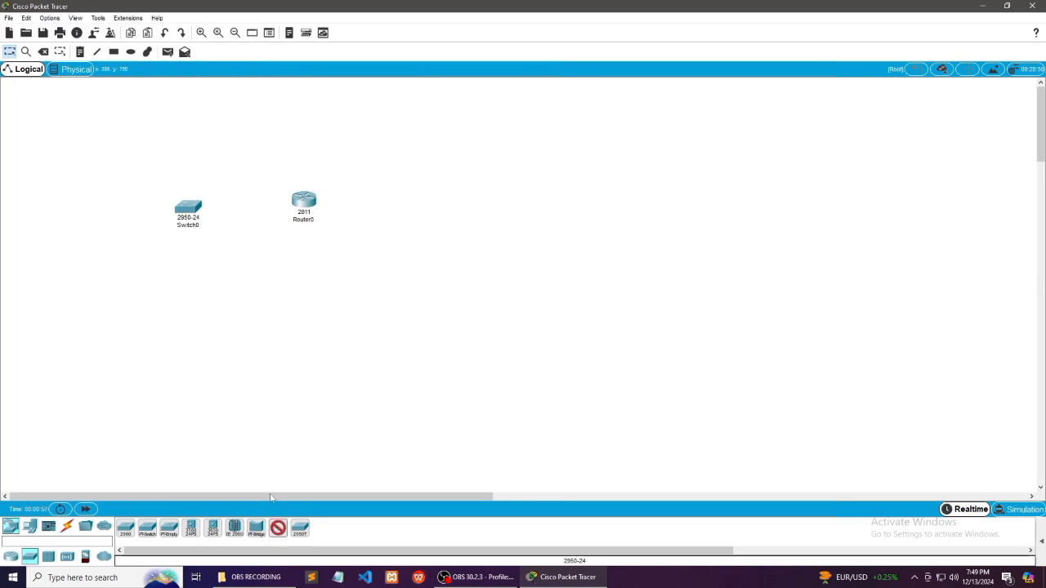
click(185, 328)
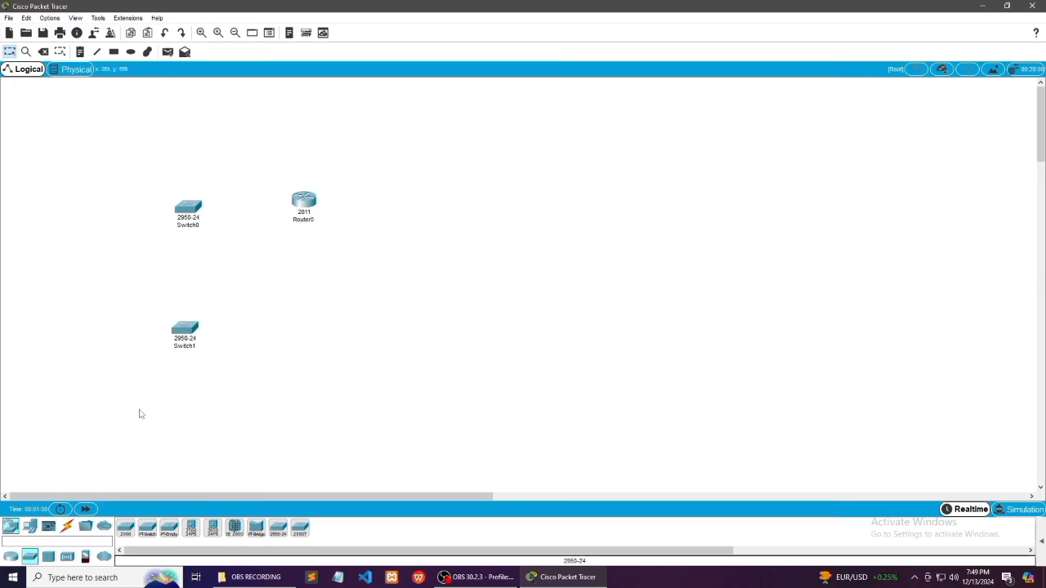
click(29, 526)
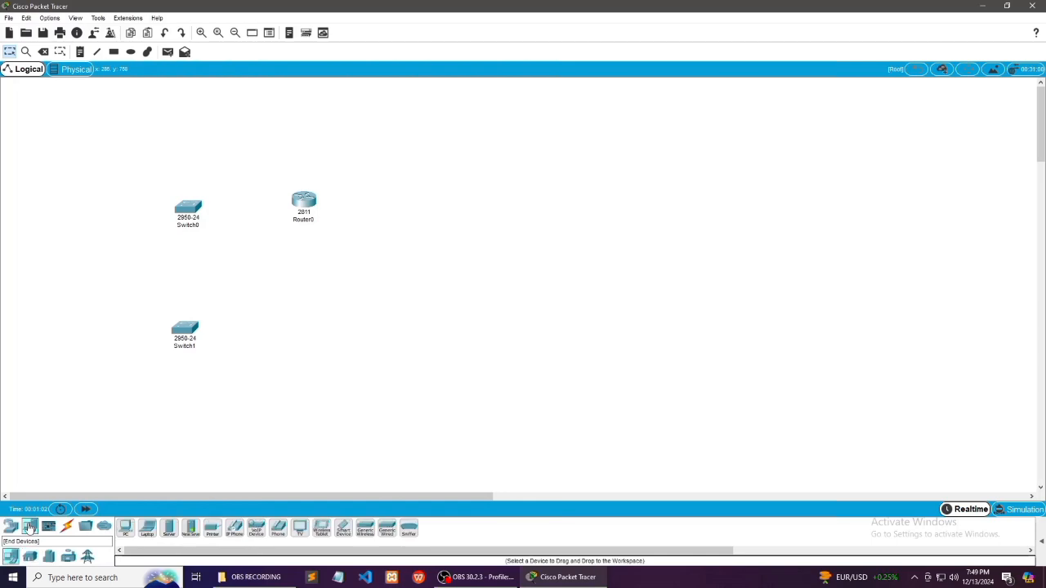
click(235, 528)
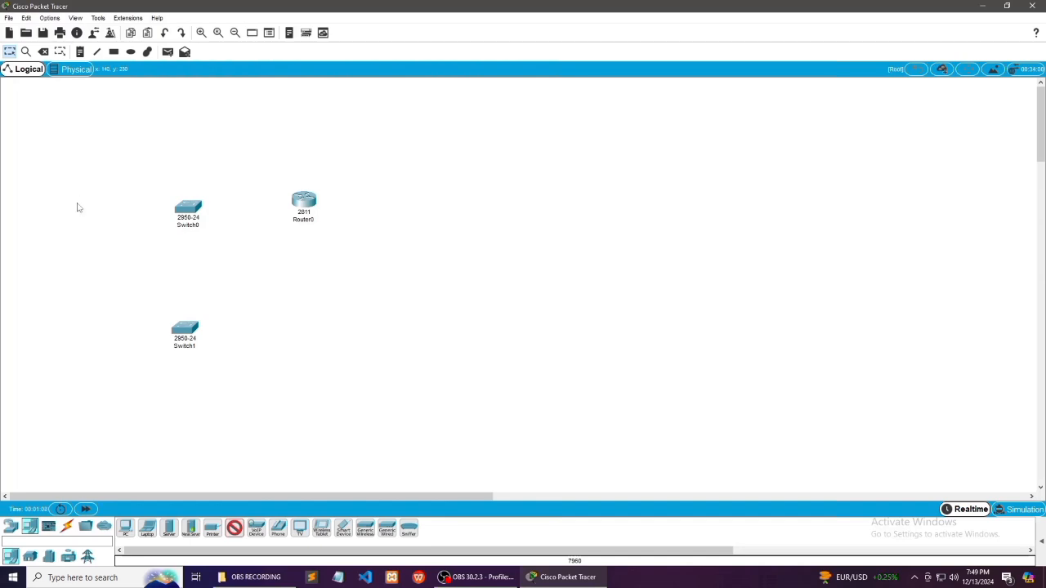
click(77, 207)
click(71, 336)
Place a laptop between the two IP phones and shift IP Phone1 slightly away from it
click(147, 528)
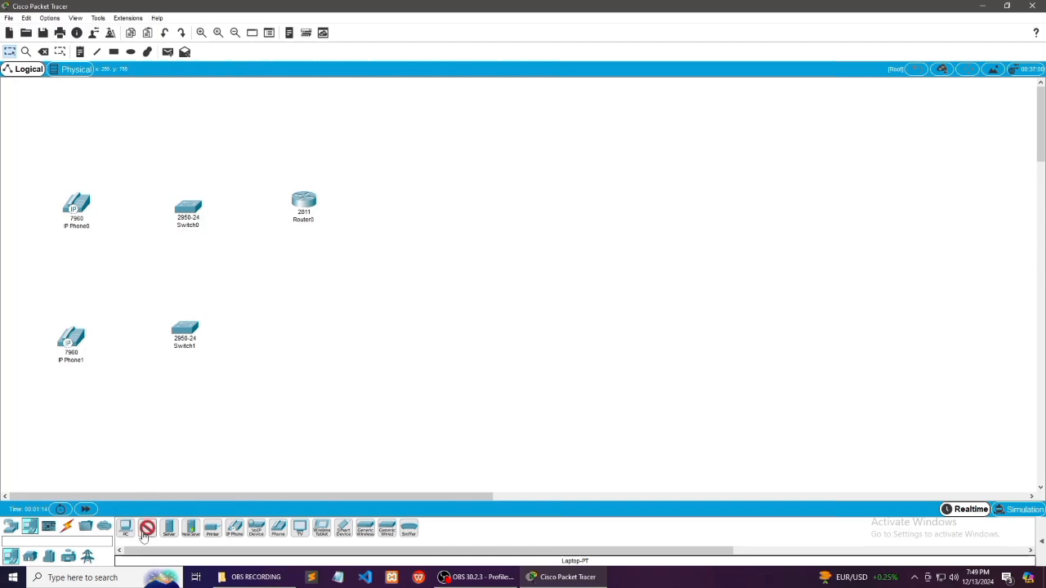
click(93, 280)
drag(80, 344, 86, 349)
click(215, 441)
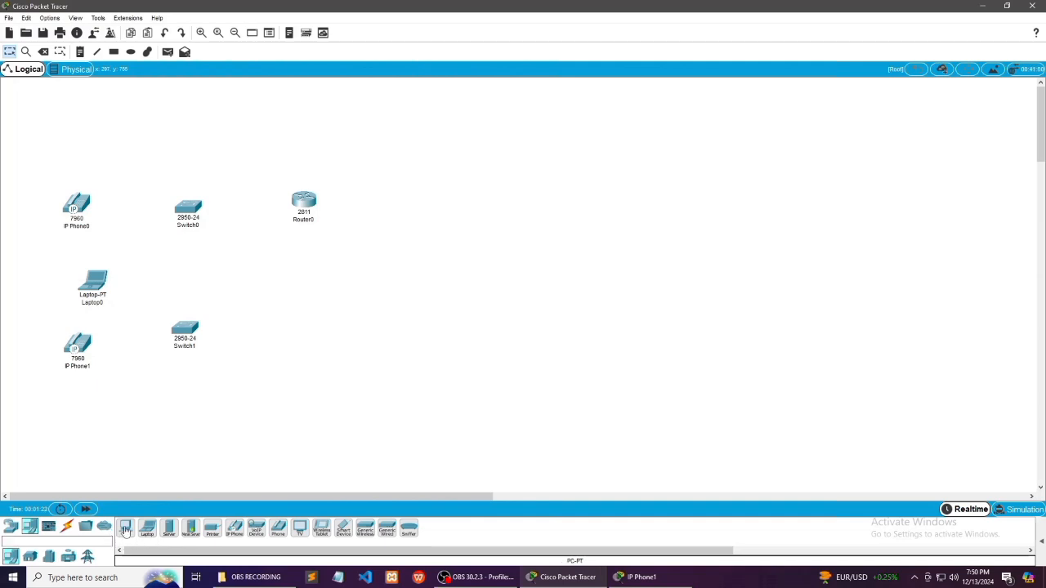
Place three PCs: two stacked below the router and a third lower down in the workspace
click(127, 529)
click(303, 347)
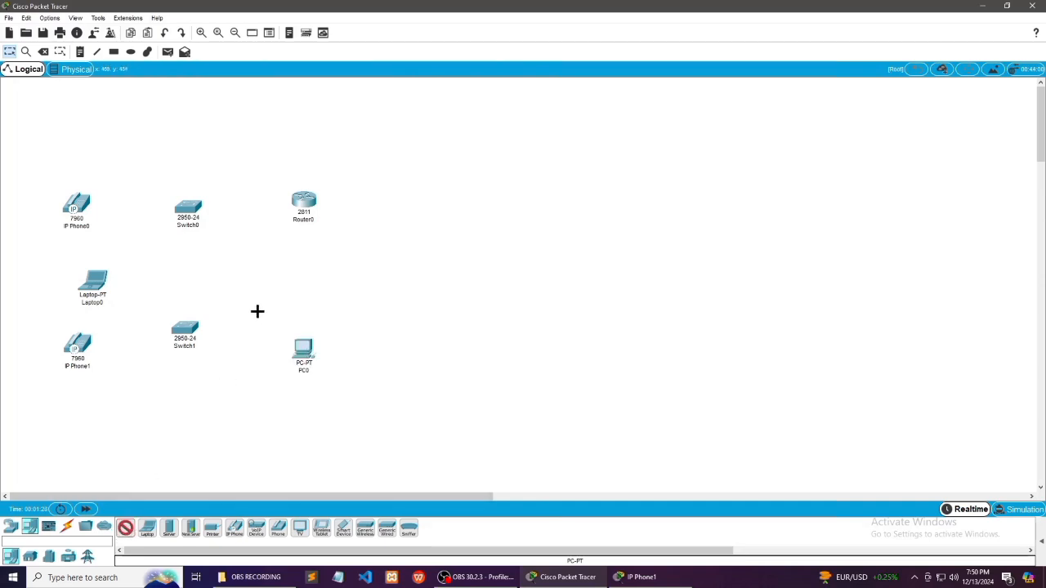
click(303, 286)
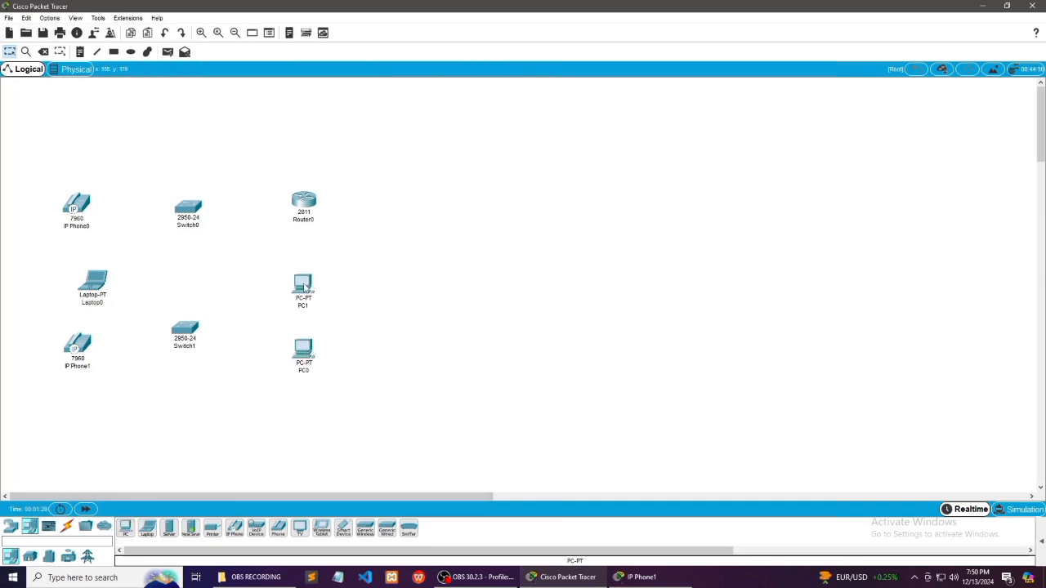
click(126, 535)
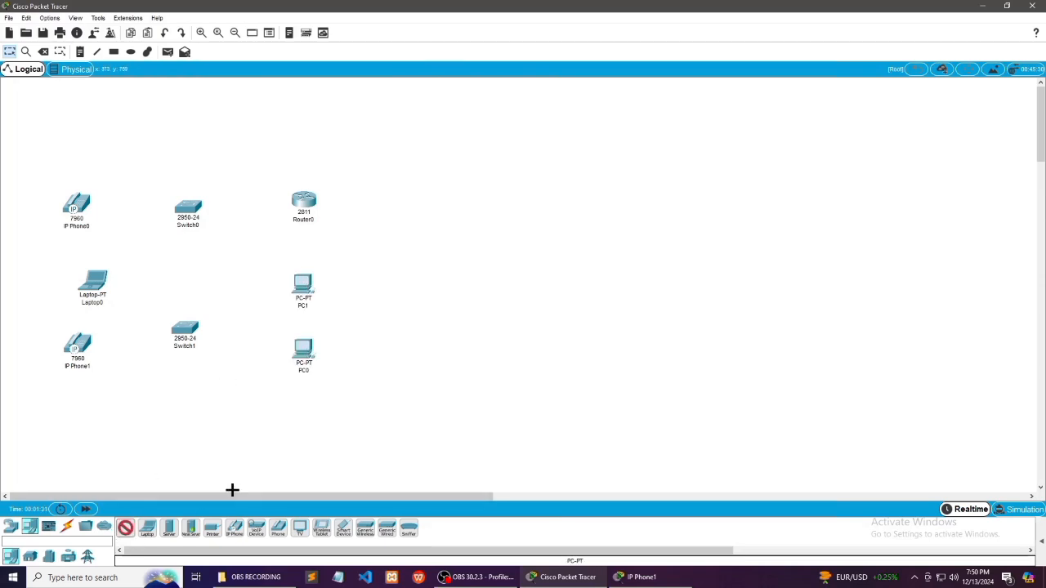
click(286, 434)
Place two more laptops in a row with PC2 below the switches and IP phones
click(147, 528)
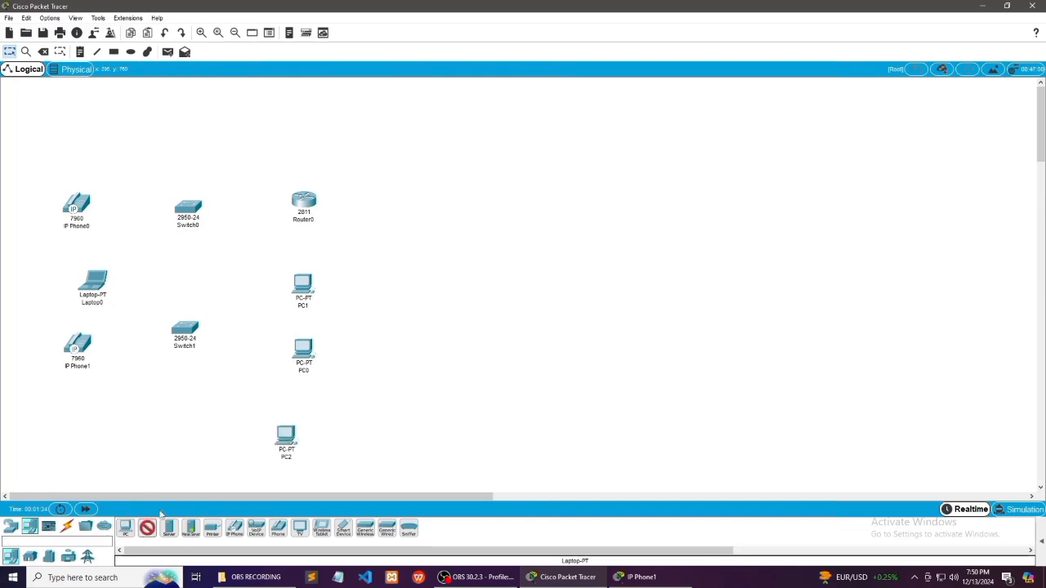
click(185, 451)
click(145, 531)
click(92, 445)
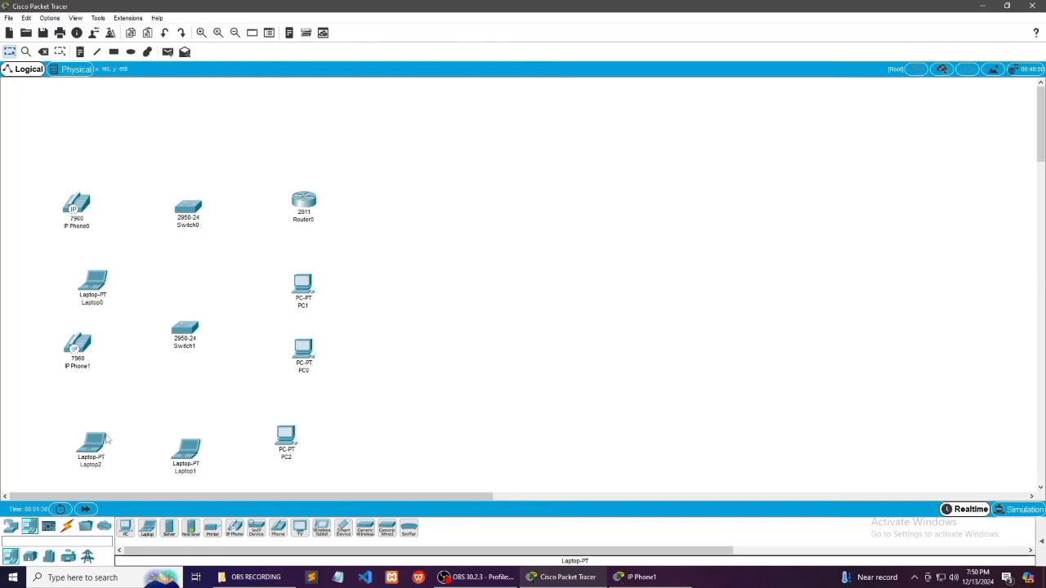
Connect IP Phone0 to Switch0 with a copper straight-through cable
click(67, 526)
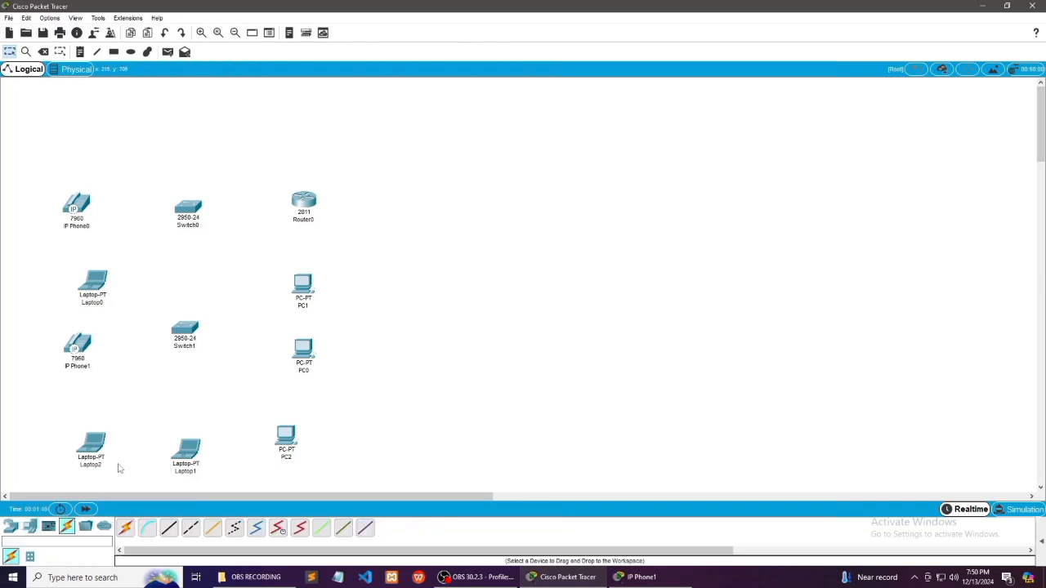
click(169, 528)
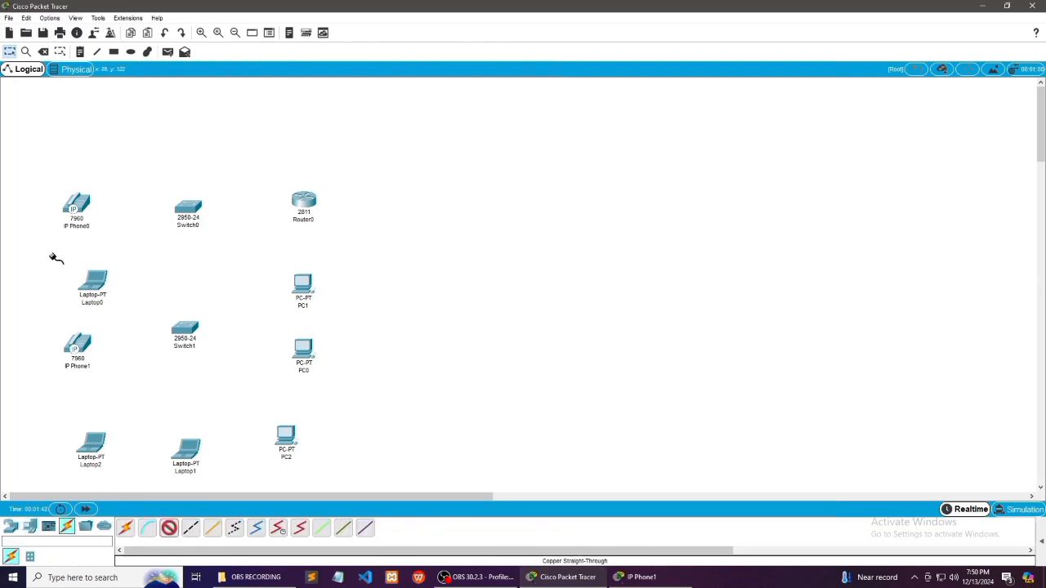
click(78, 208)
click(92, 209)
click(189, 211)
click(194, 226)
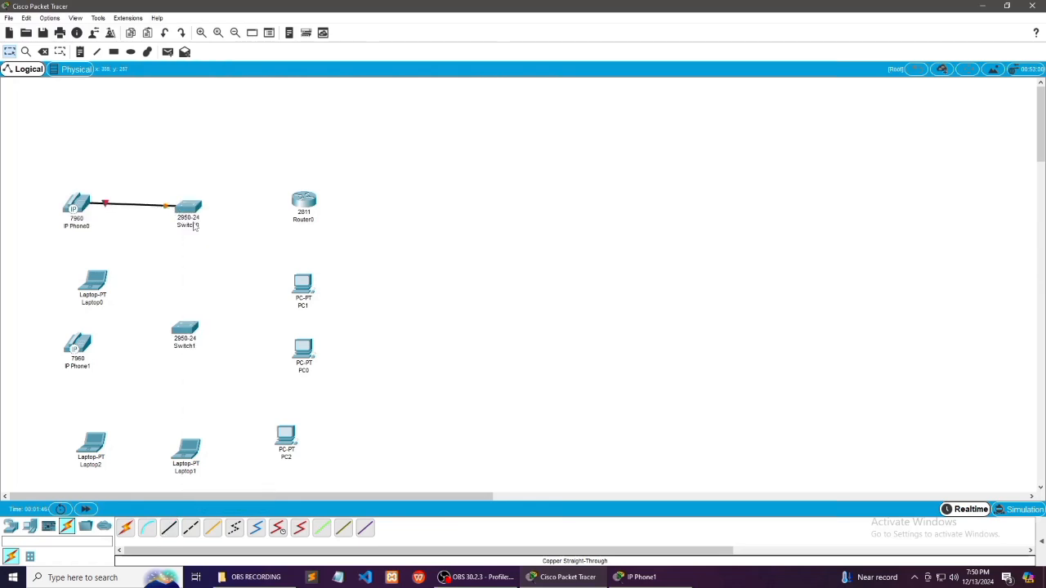
Connect Switch0 to FastEthernet0/0 of Router0 with a copper straight-through cable
click(168, 528)
click(190, 211)
click(196, 224)
click(305, 204)
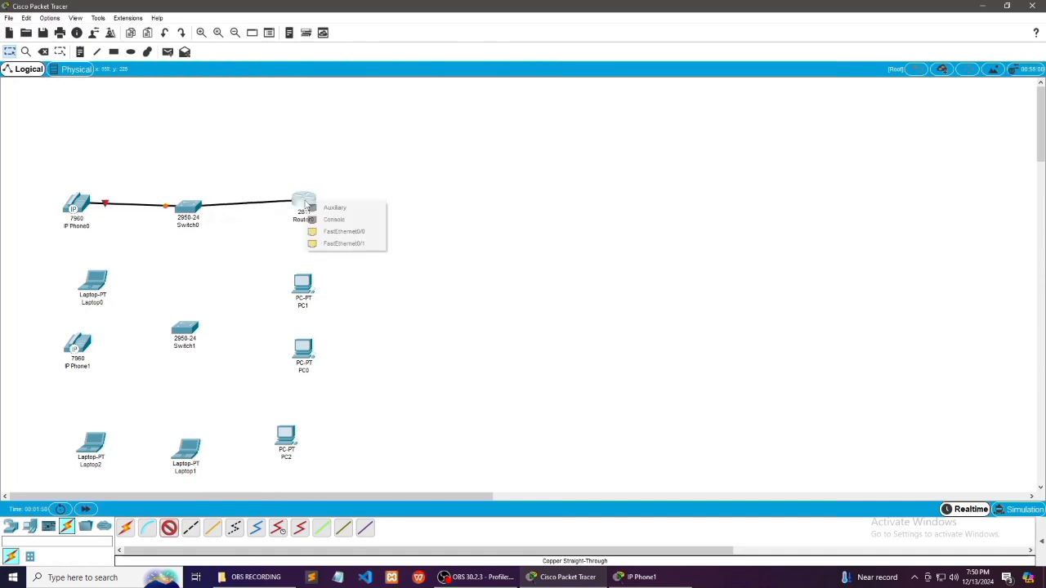
click(343, 232)
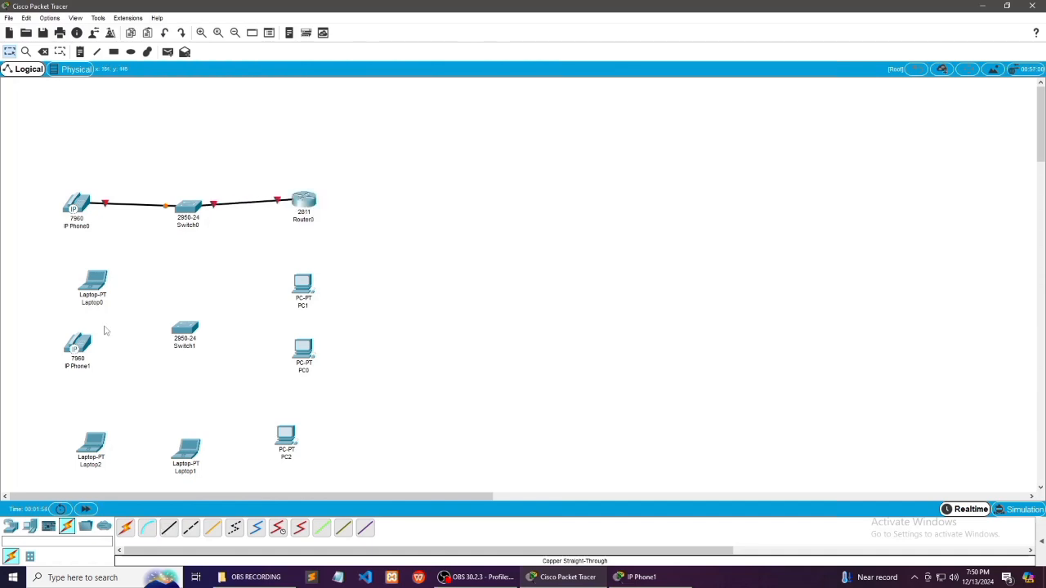
Connect FastEthernet0 of Laptop0 to Switch0 with a copper straight-through cable
click(168, 527)
click(90, 285)
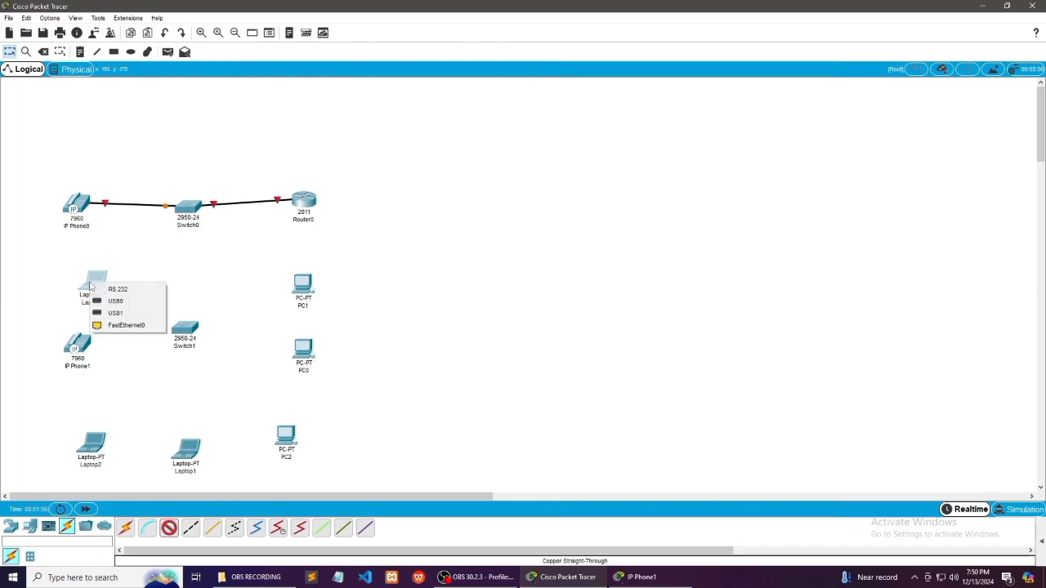
click(114, 325)
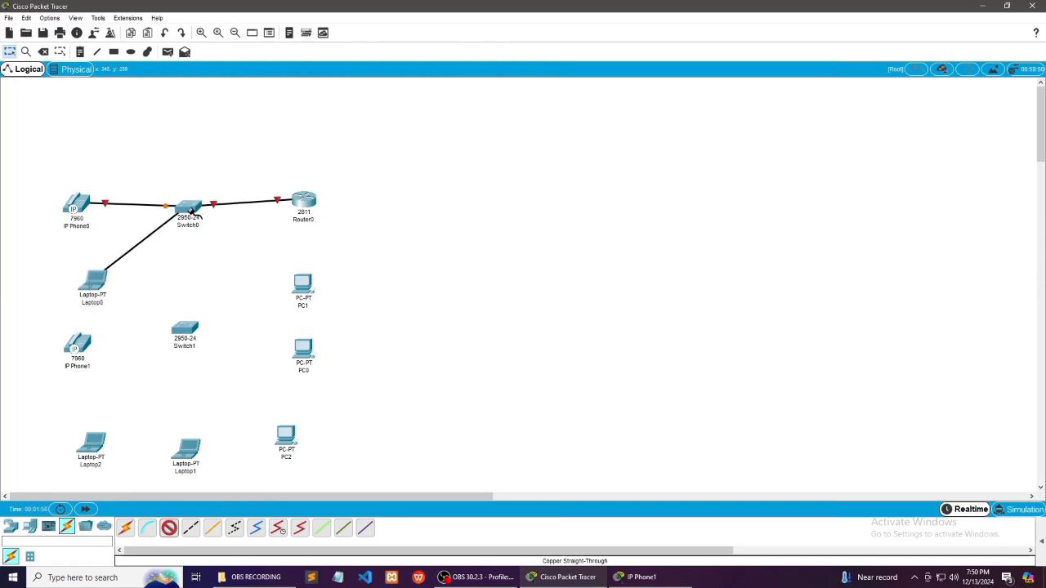
click(187, 210)
click(211, 226)
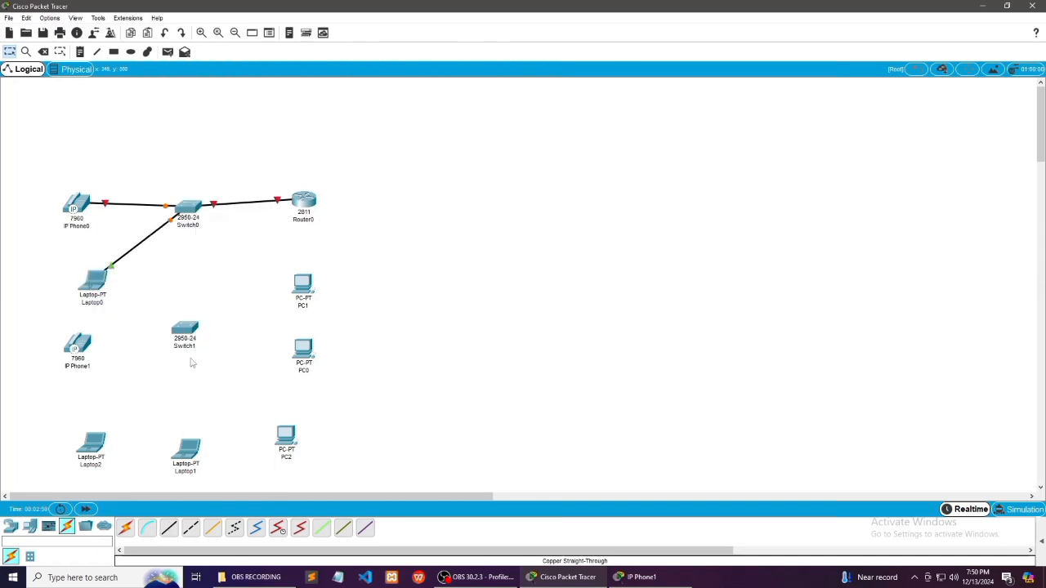
Connect FastEthernet0 of PC1 to Switch0 with a copper straight-through cable
click(307, 280)
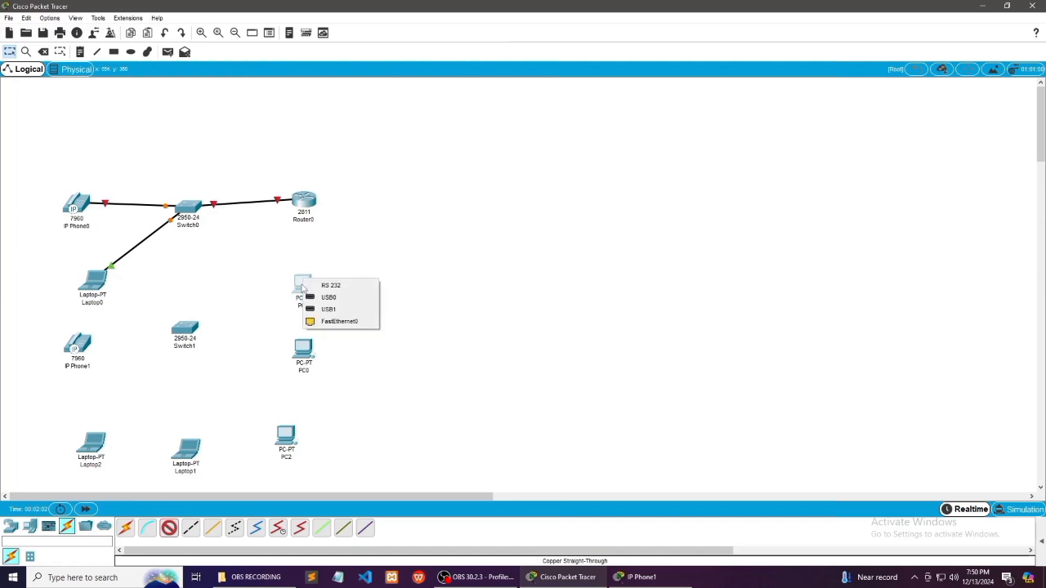
click(331, 320)
click(188, 209)
click(218, 227)
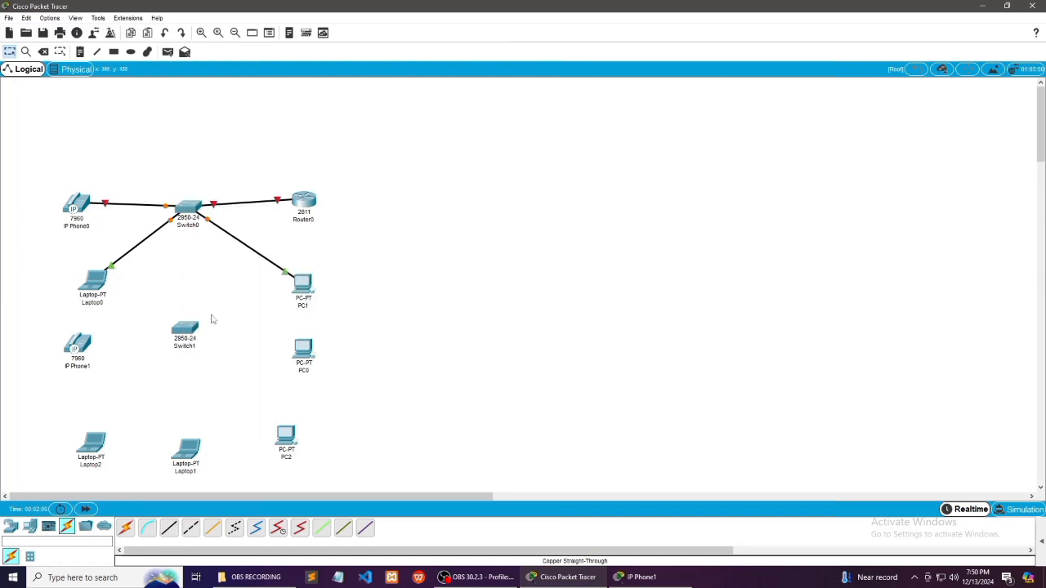
Link Switch0 to Switch1 with a first copper cross-over cable
click(190, 528)
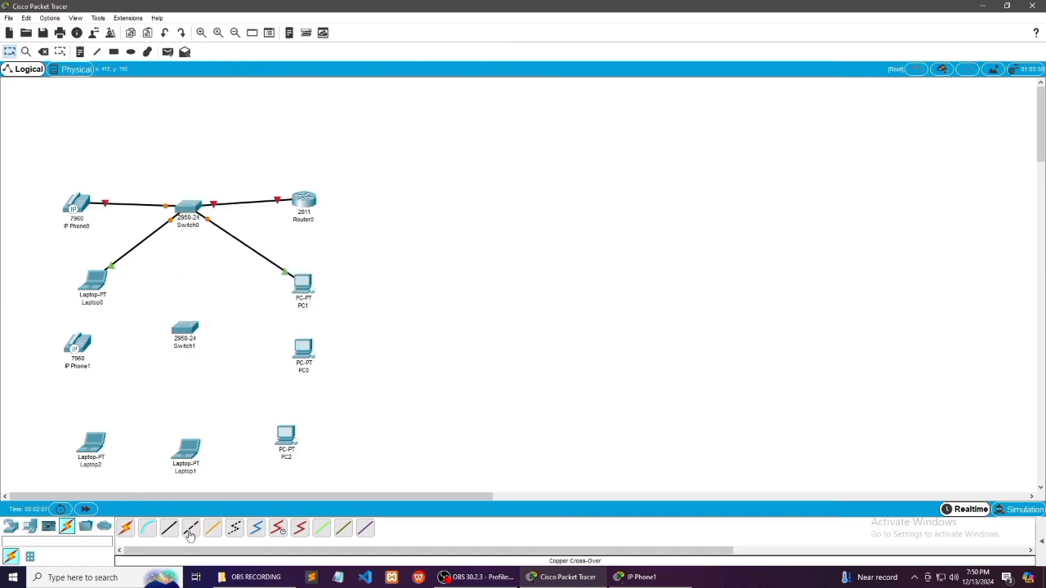
click(189, 213)
click(192, 231)
click(185, 330)
click(223, 41)
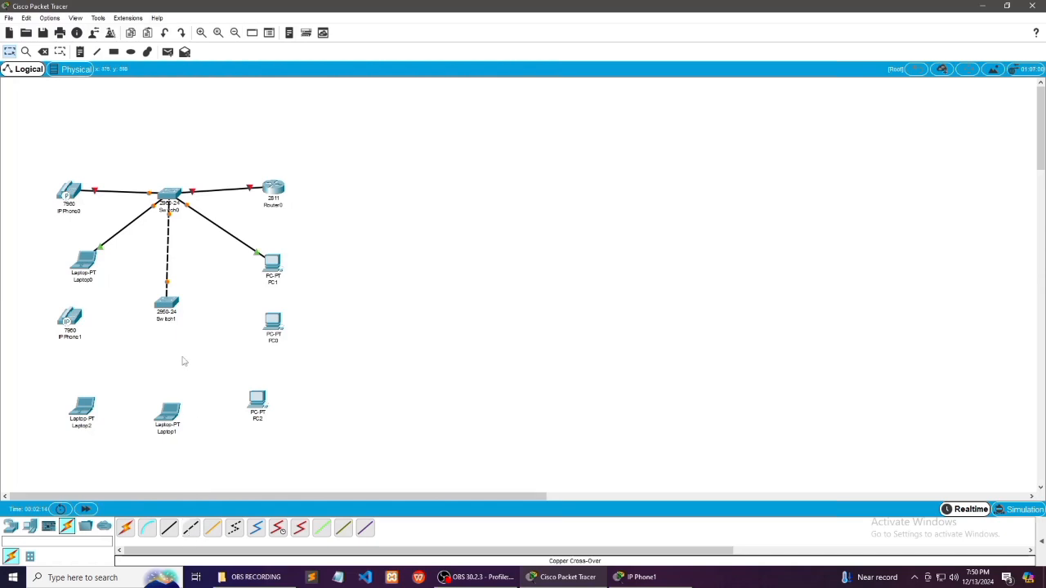
Add a second copper cross-over link from FastEthernet0/6 of Switch0 to FastEthernet0/2 of Switch1
click(193, 531)
click(167, 197)
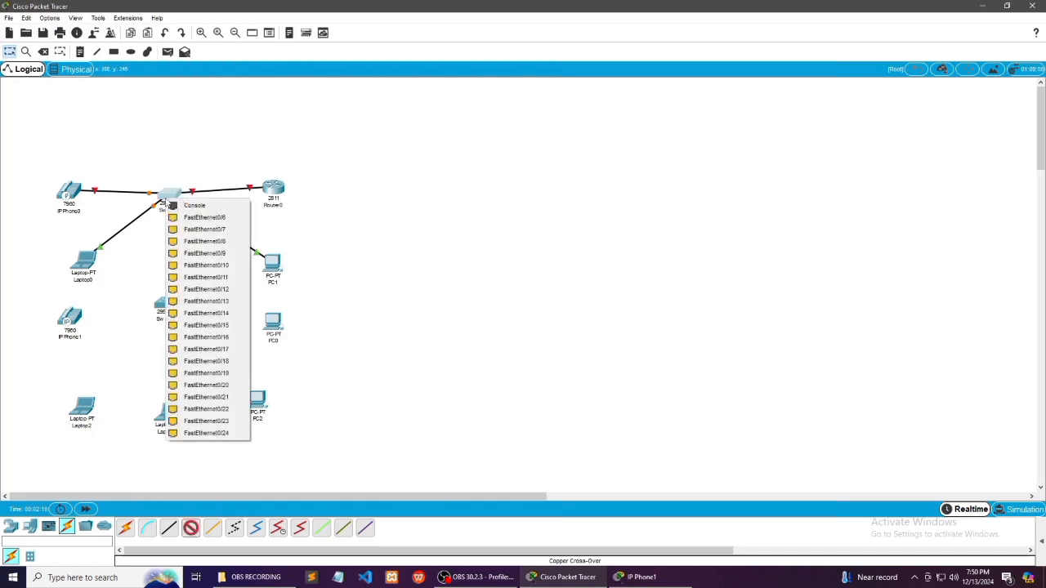
click(183, 218)
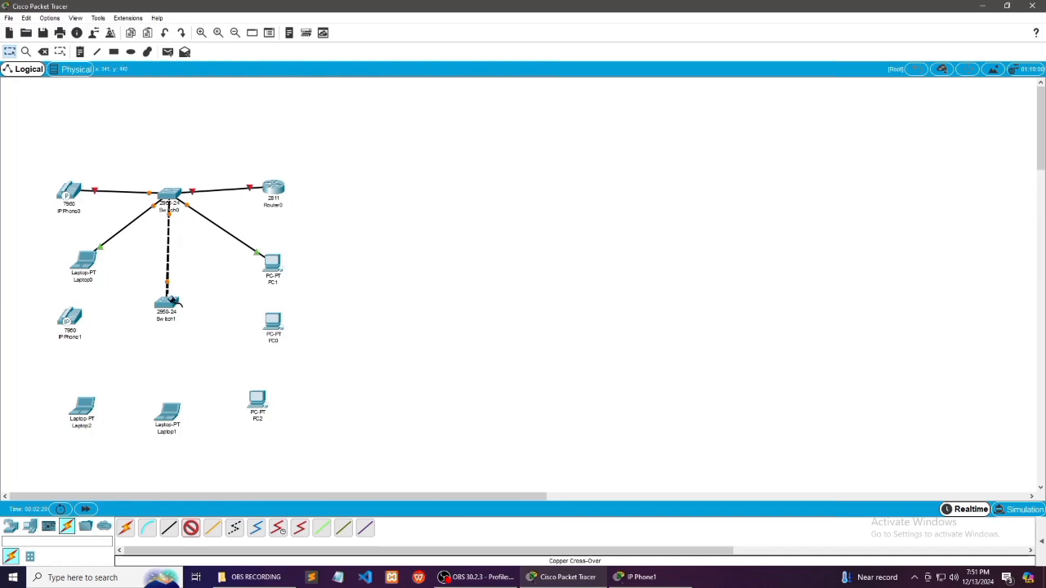
click(175, 308)
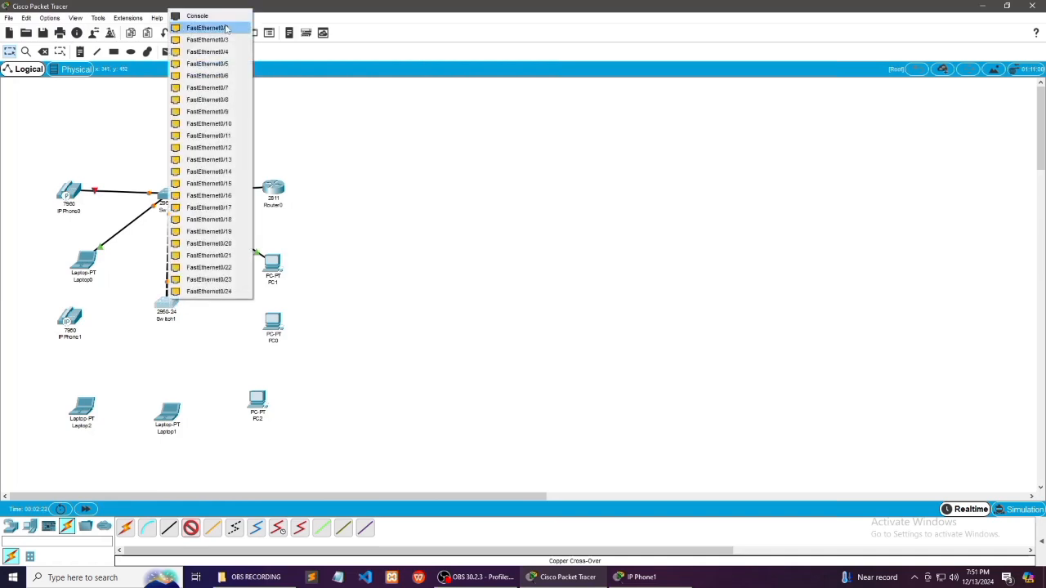
click(196, 26)
Add a third copper cross-over link from Switch0 to FastEthernet0/3 of Switch1
click(190, 528)
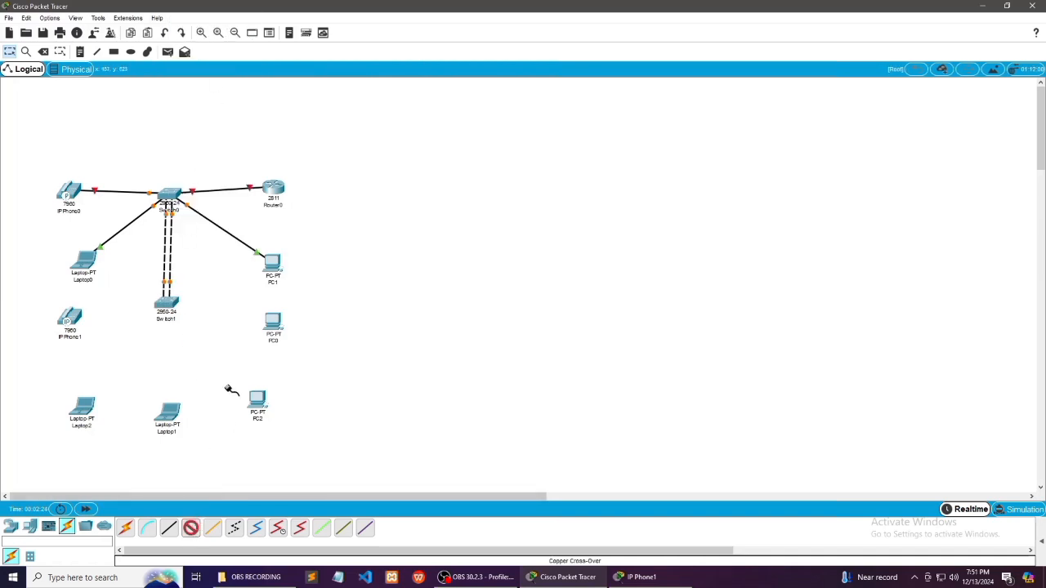
click(175, 204)
click(193, 221)
click(169, 299)
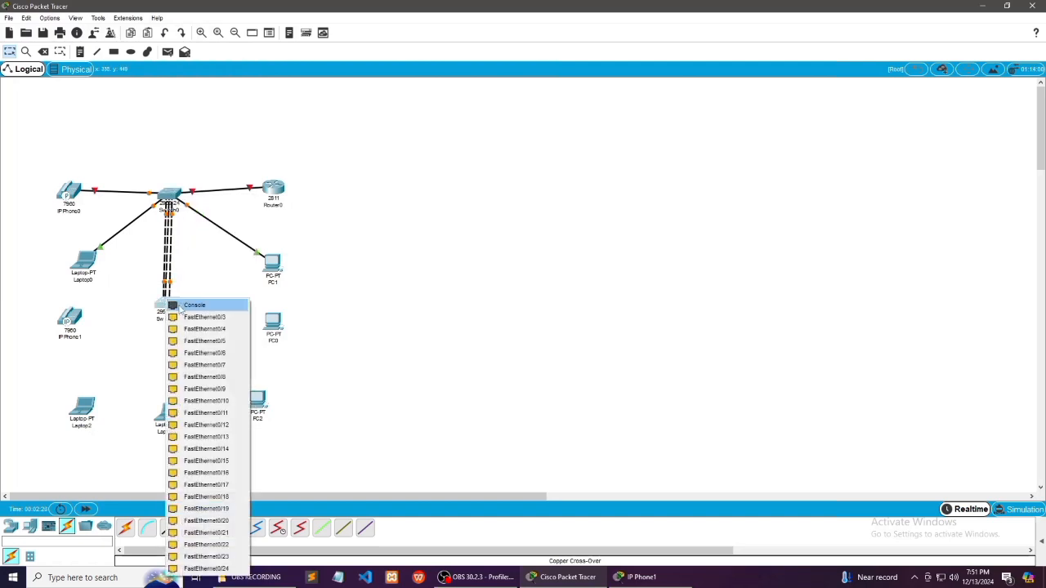
click(181, 318)
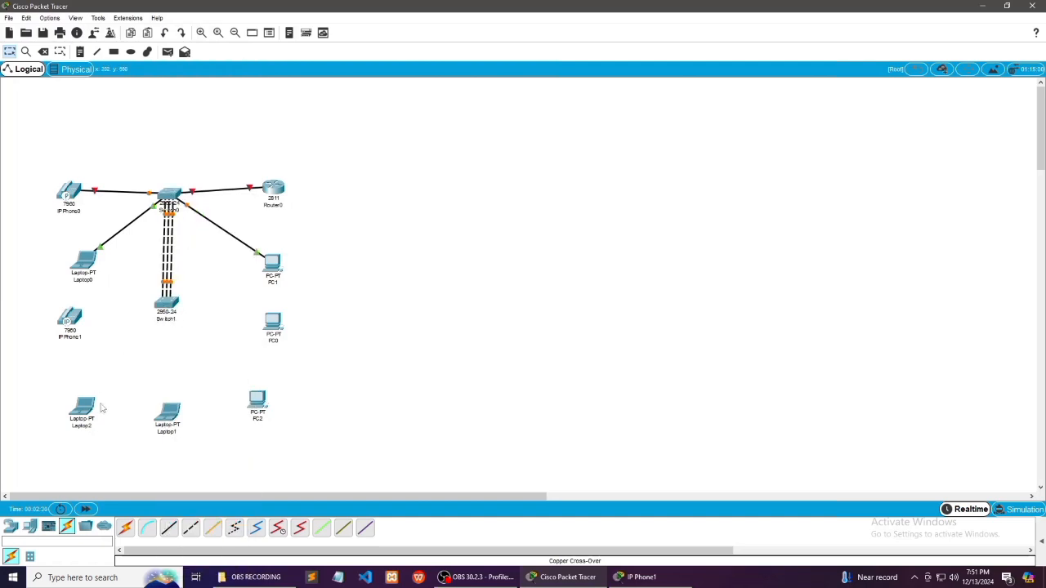
Connect IP Phone1 to Switch1 with a copper straight-through cable
click(169, 527)
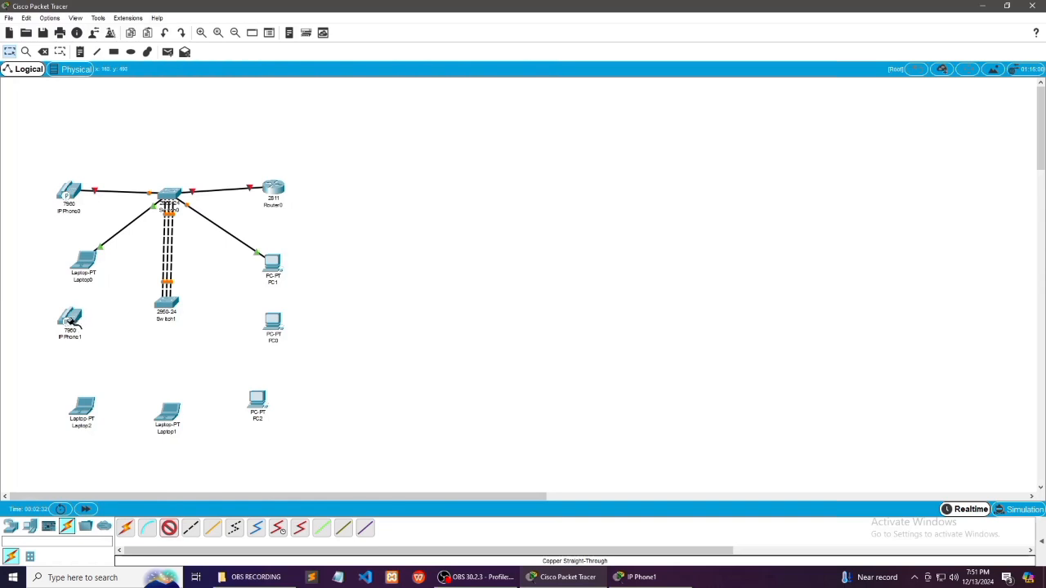
click(71, 321)
click(88, 322)
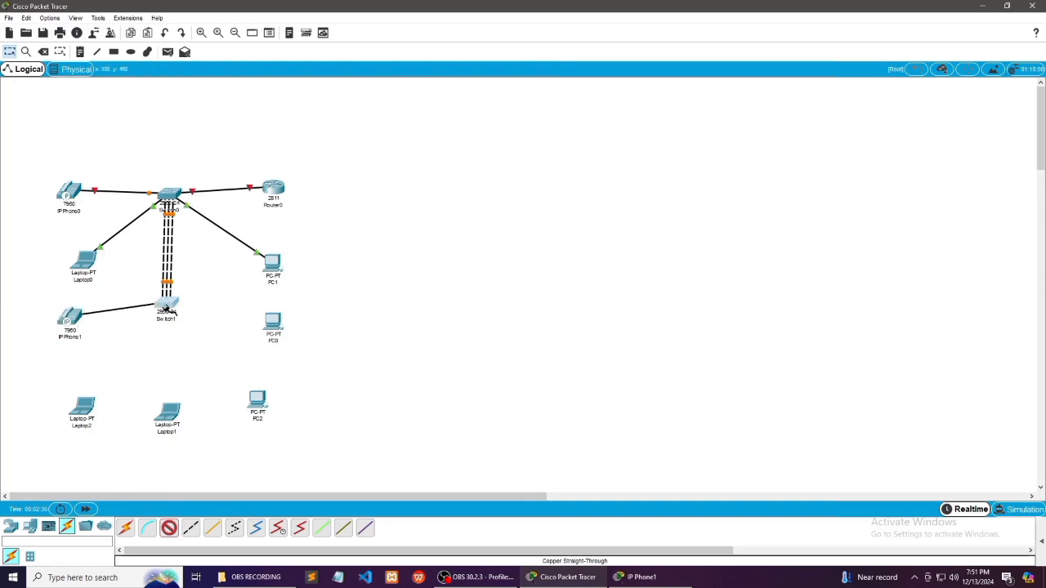
click(168, 309)
click(170, 335)
Connect FastEthernet0 of PC0 to FastEthernet0/5 of Switch1 with a copper straight-through cable
click(168, 529)
click(273, 323)
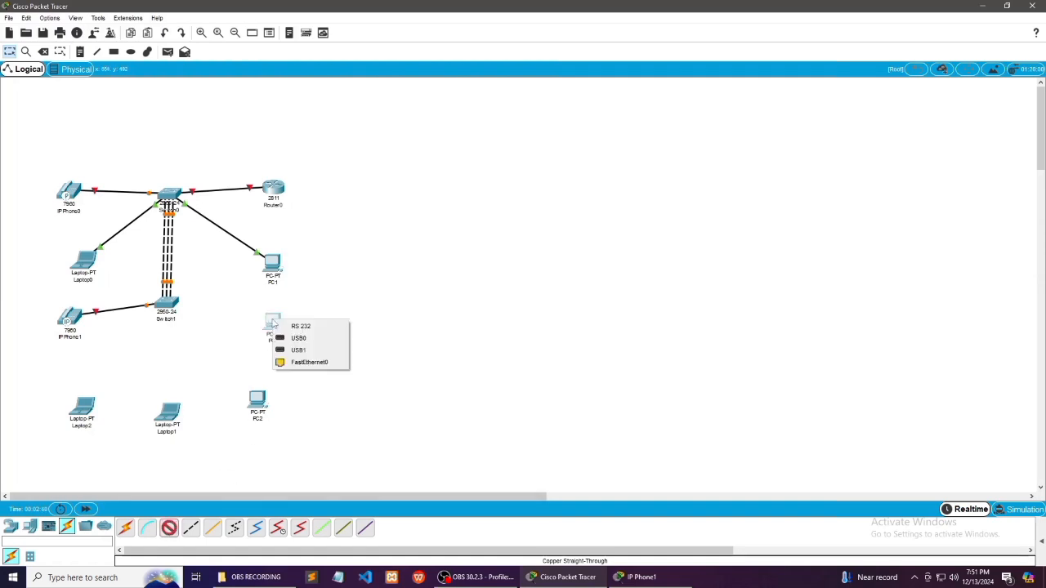
click(288, 362)
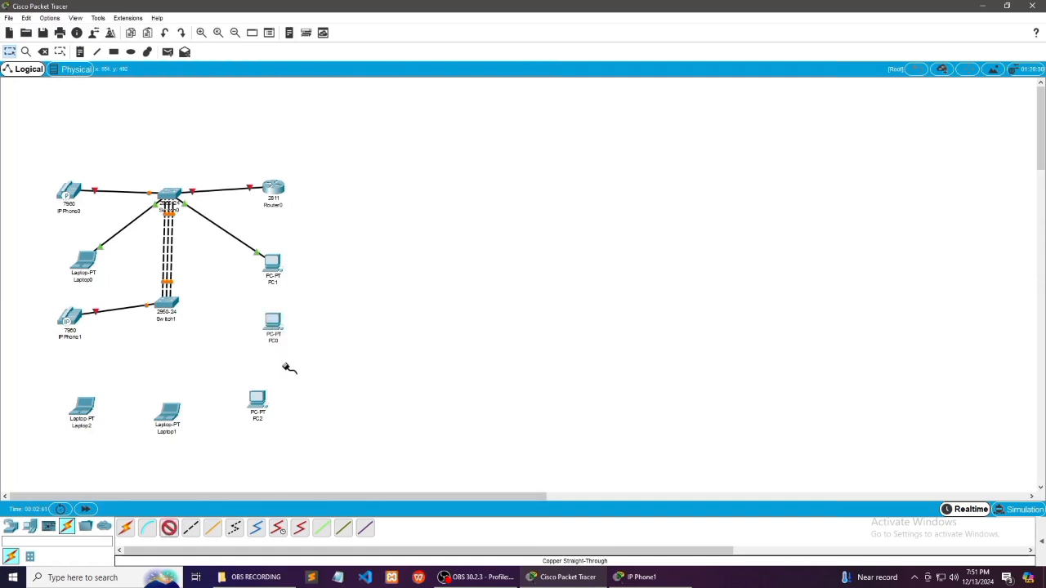
click(170, 307)
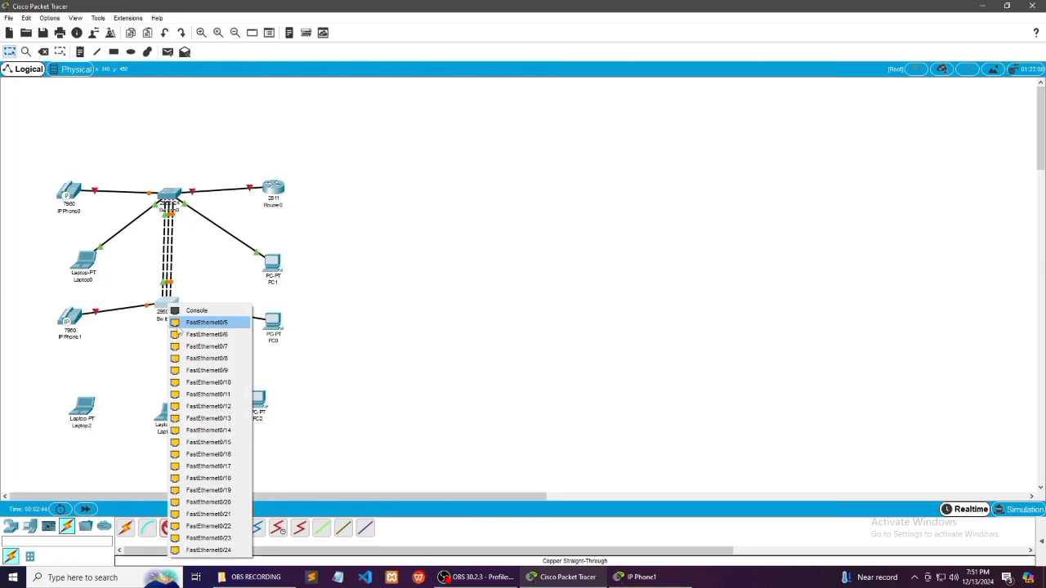
click(178, 326)
Connect Laptop2 to FastEthernet0/6 of Switch1 with a copper straight-through cable
click(168, 527)
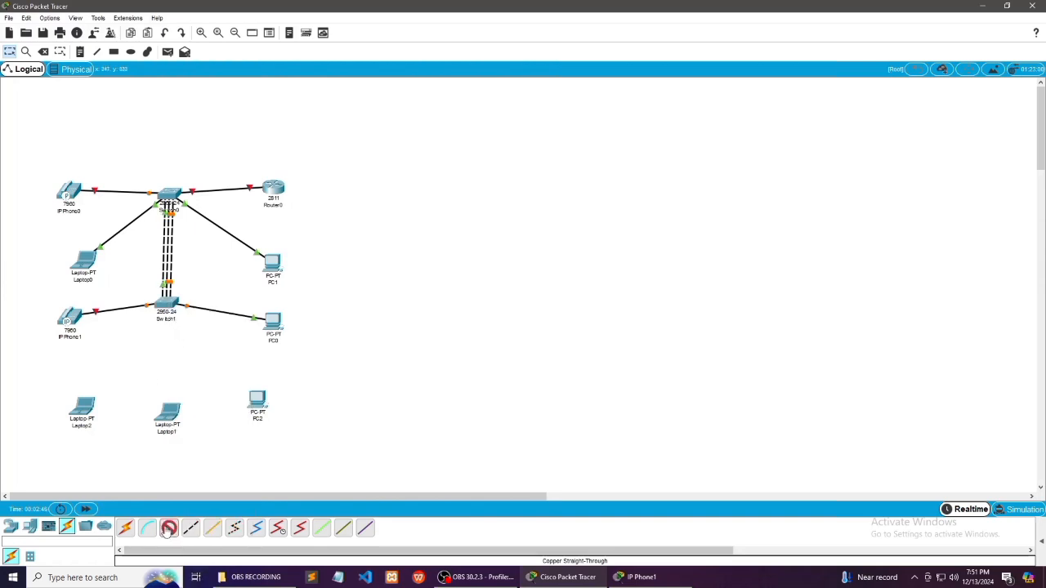
click(85, 415)
click(96, 451)
click(167, 306)
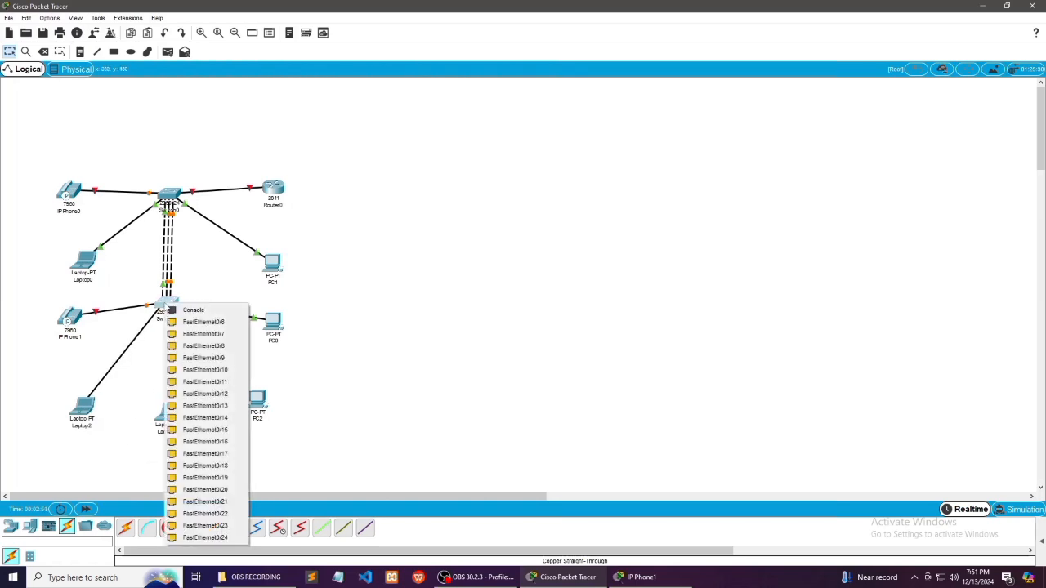
click(174, 323)
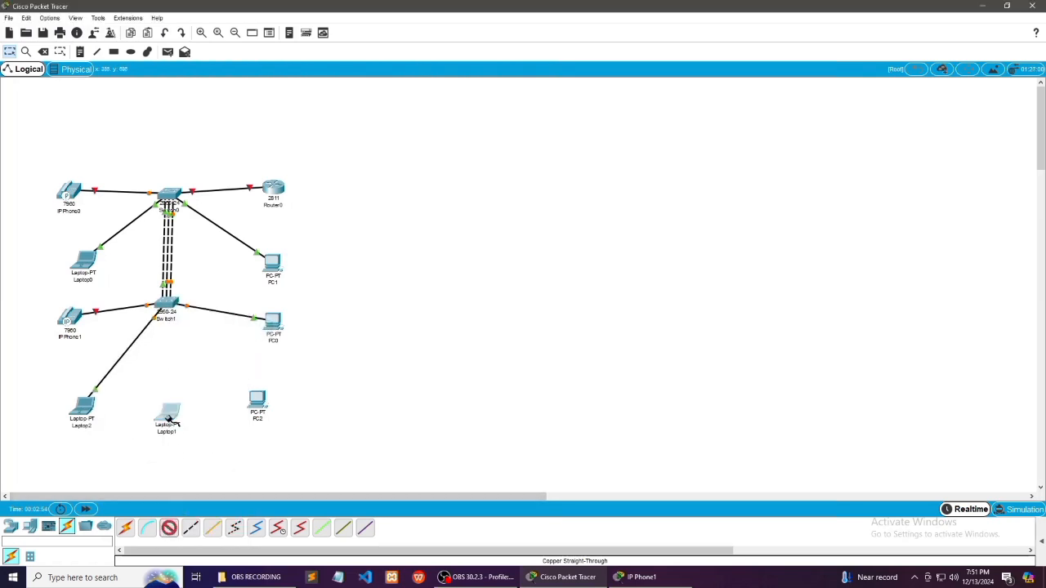
Connect Laptop1 to Switch1 with a copper straight-through cable
click(169, 420)
click(196, 456)
click(171, 304)
click(174, 323)
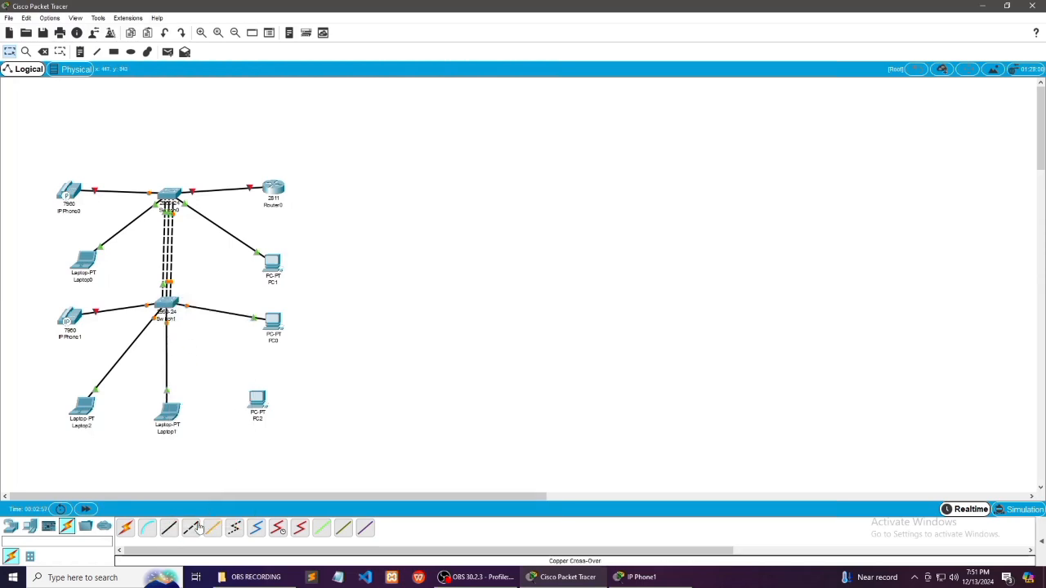
Connect PC2 to Switch1 with a copper straight-through cable
click(168, 528)
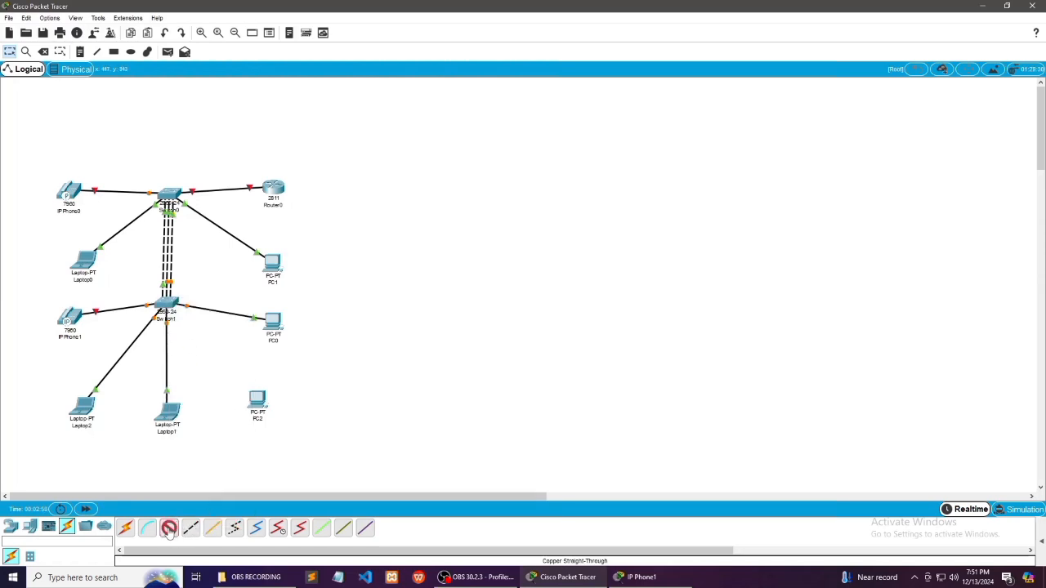
click(256, 402)
click(273, 440)
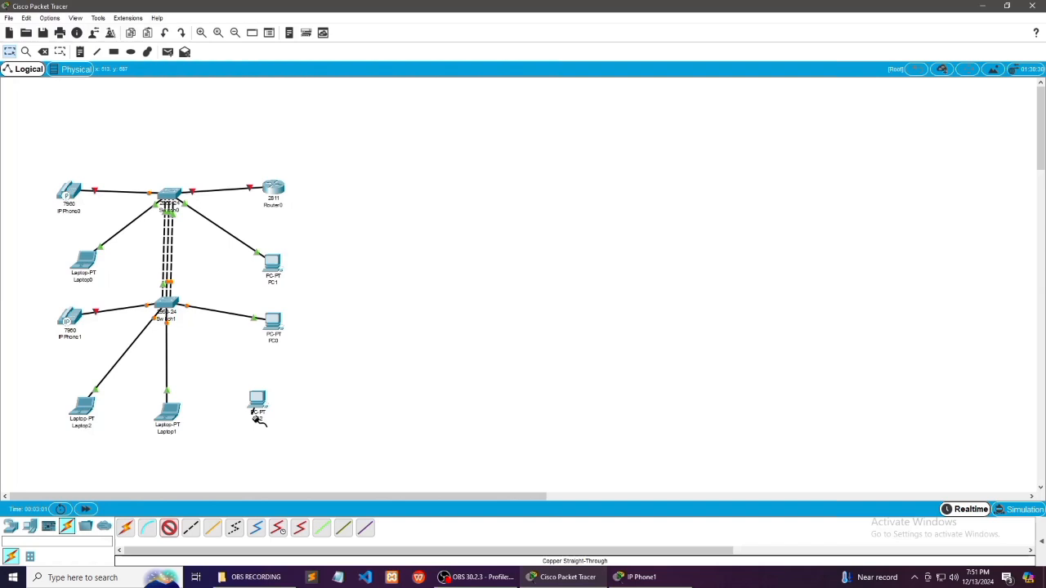
click(168, 304)
click(185, 321)
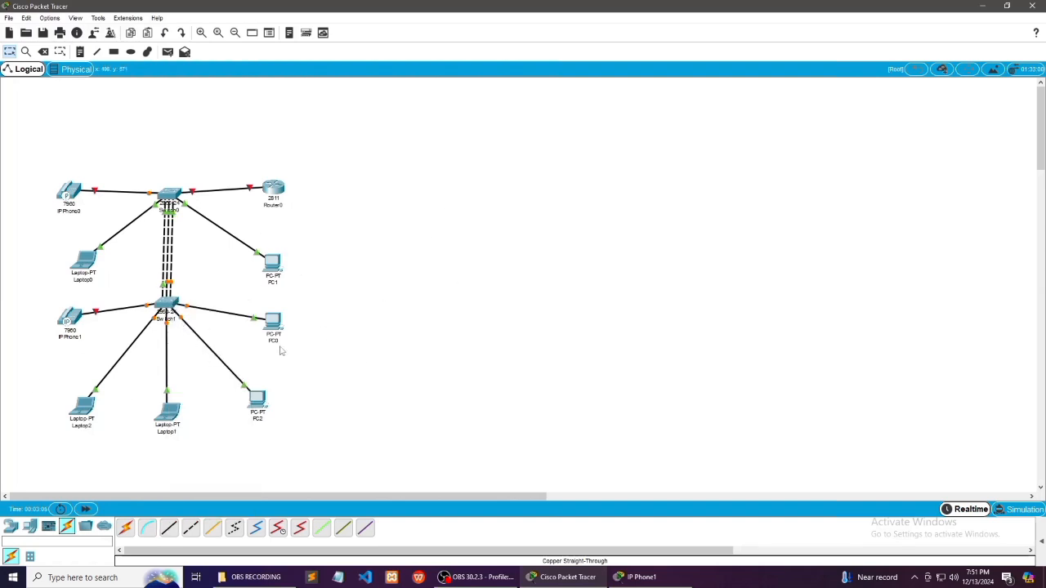
Plug the power adapter into IP Phone0 and close its device window
click(70, 195)
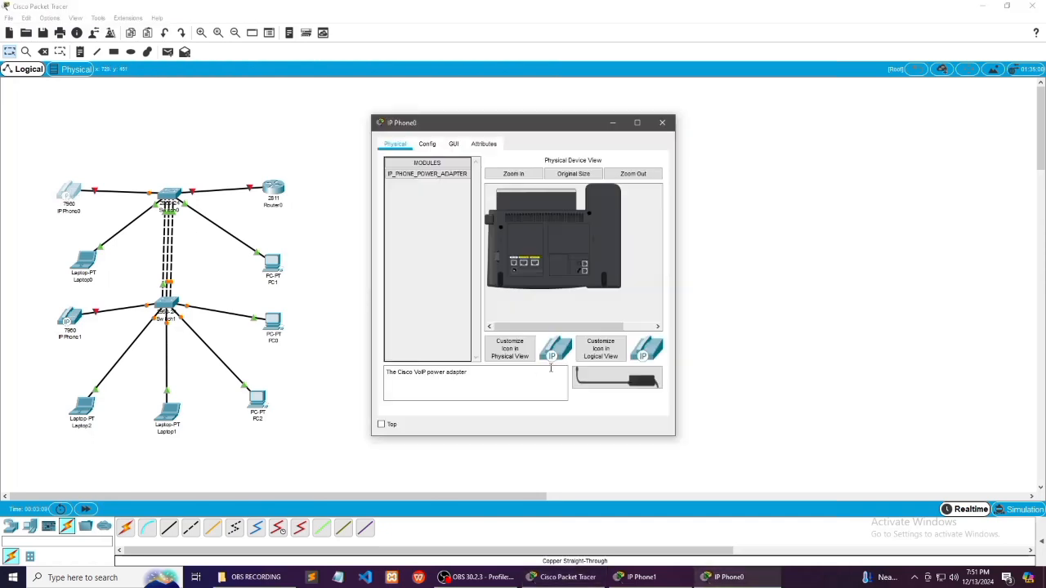
drag(591, 384, 533, 293)
drag(593, 374, 513, 270)
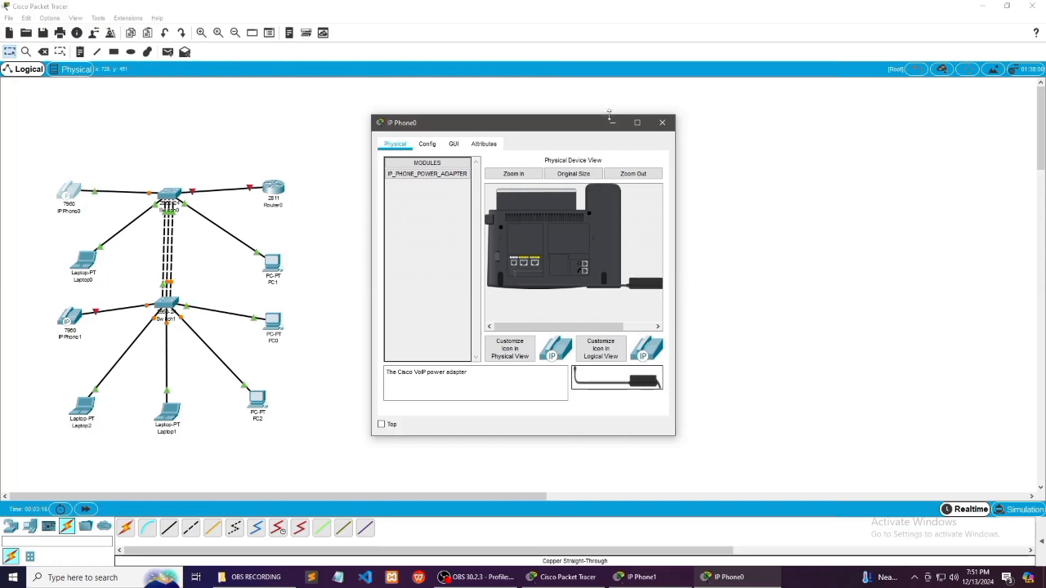
click(662, 123)
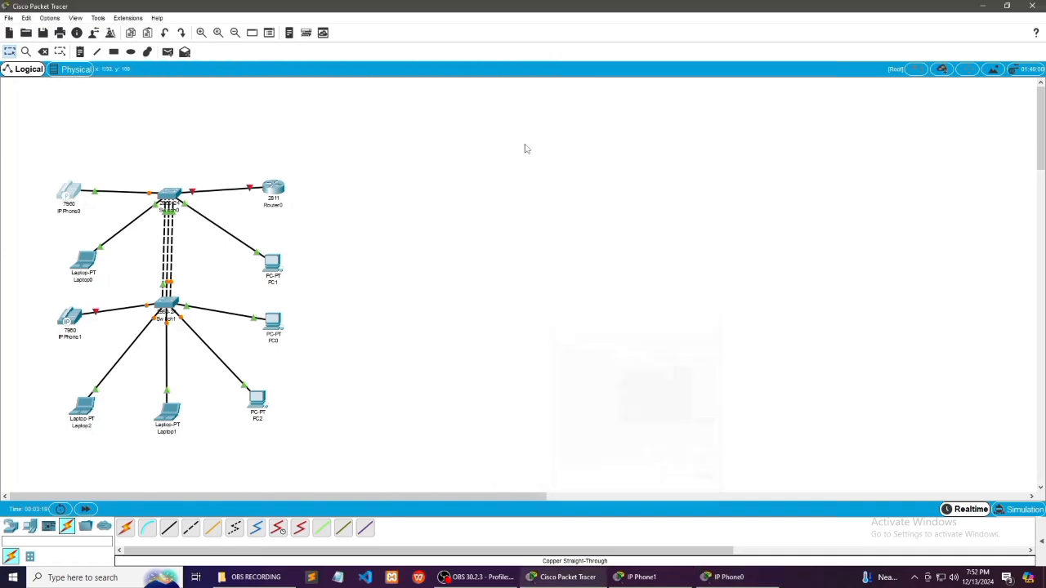
Plug the power adapter into IP Phone1 and put its device window away
click(71, 321)
drag(582, 377, 522, 291)
drag(582, 375, 515, 271)
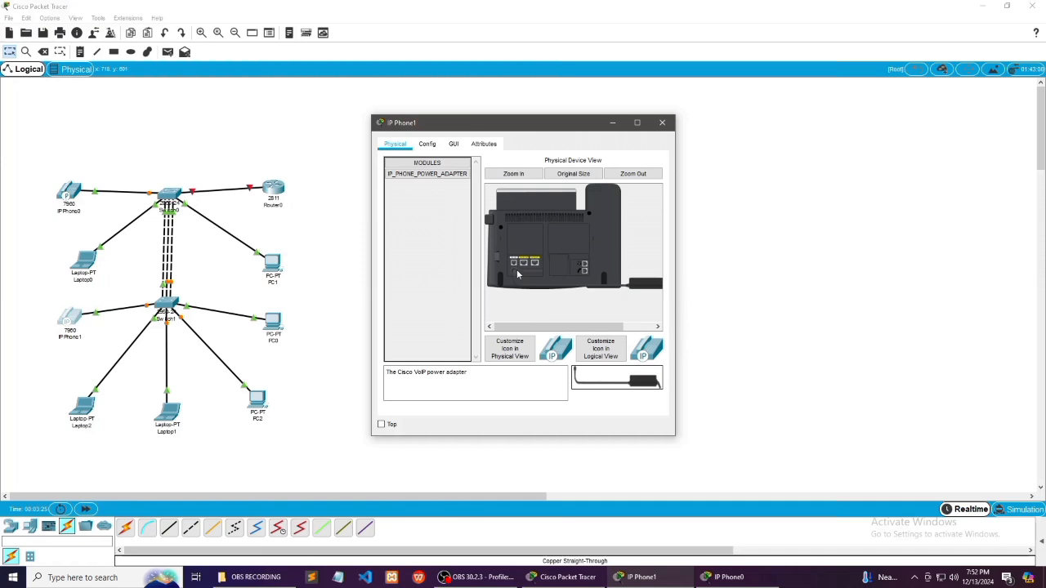
click(612, 122)
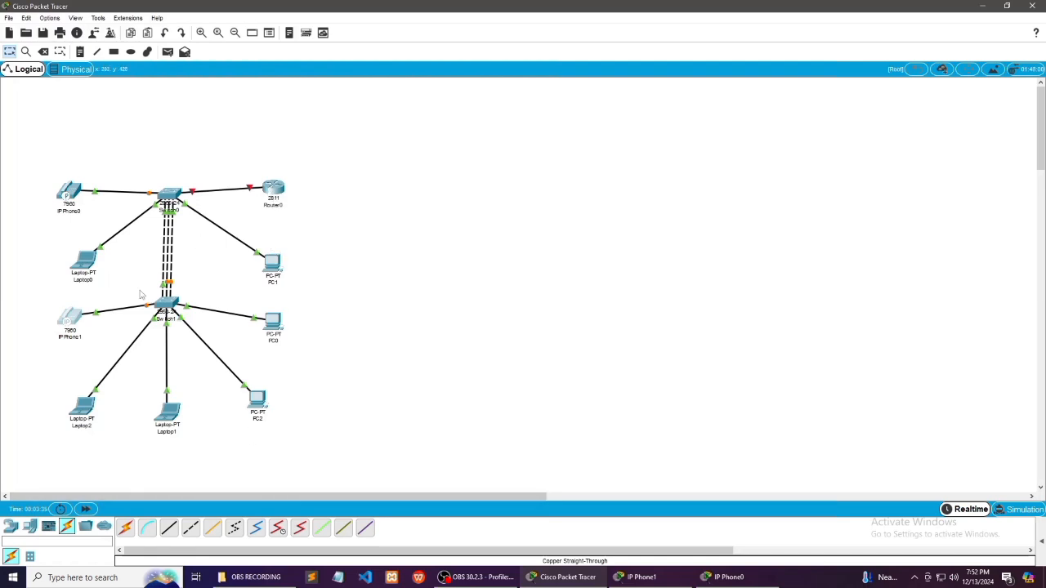
Open the command line of Router0 and answer no to the initial configuration dialog to reach the router prompt
double_click(274, 189)
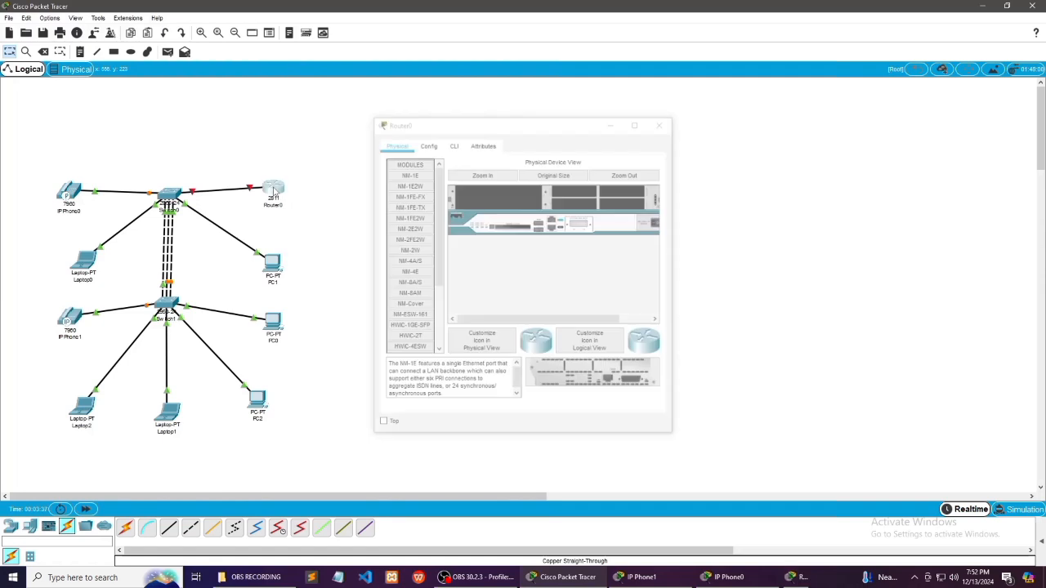
click(279, 188)
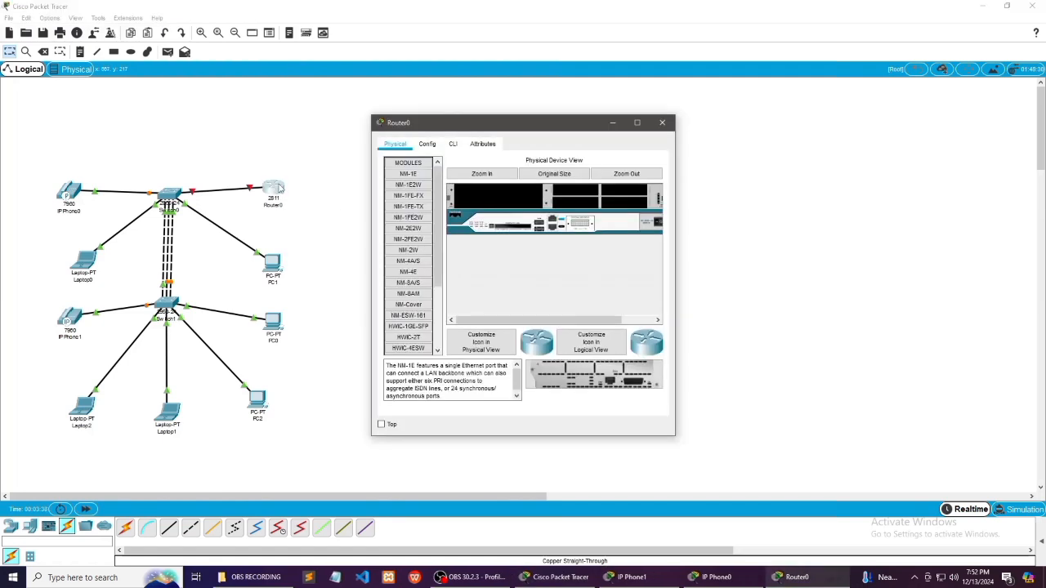
click(453, 145)
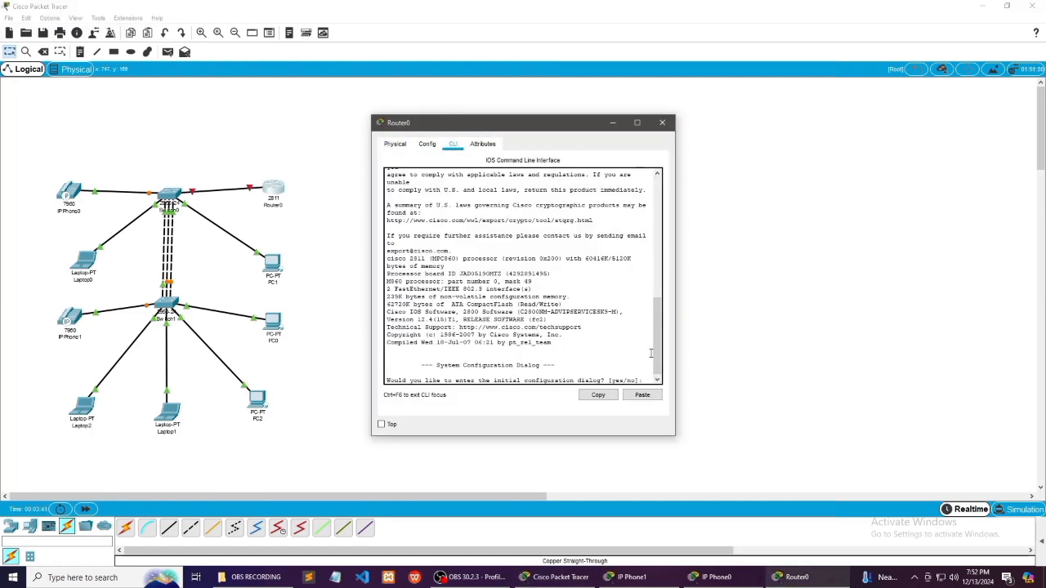
click(644, 380)
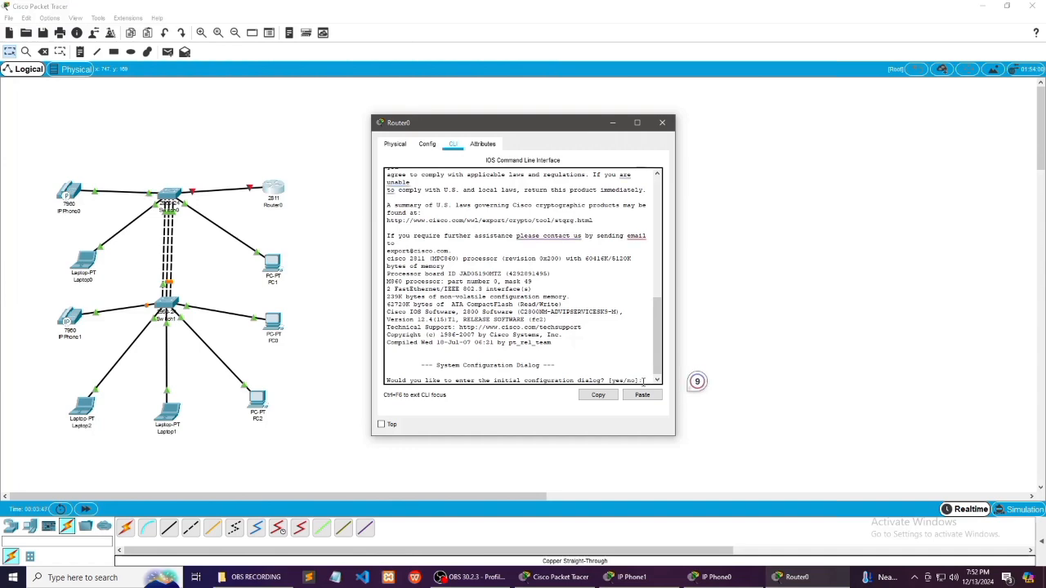
text(no)
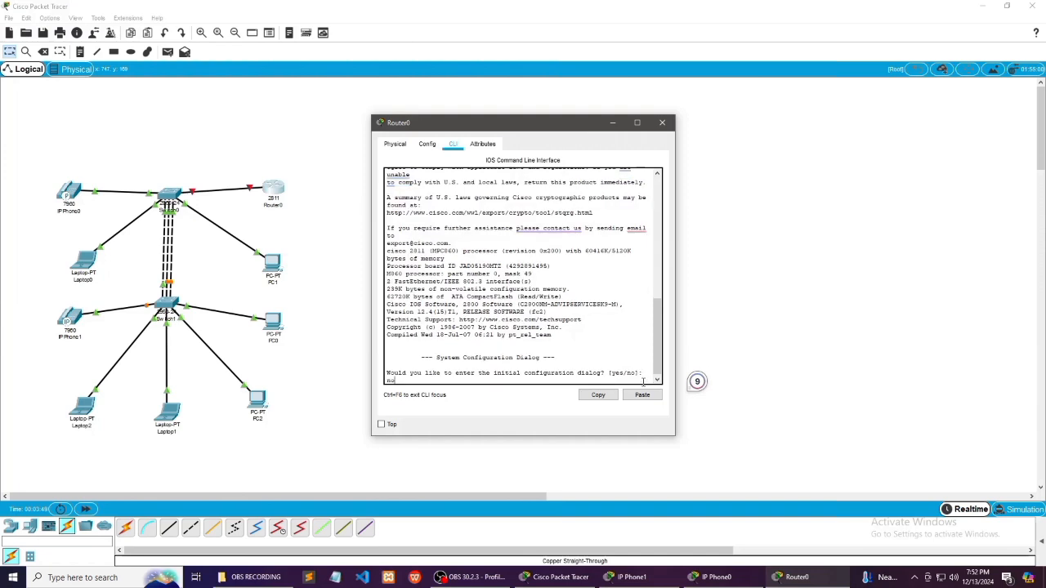
key(Return)
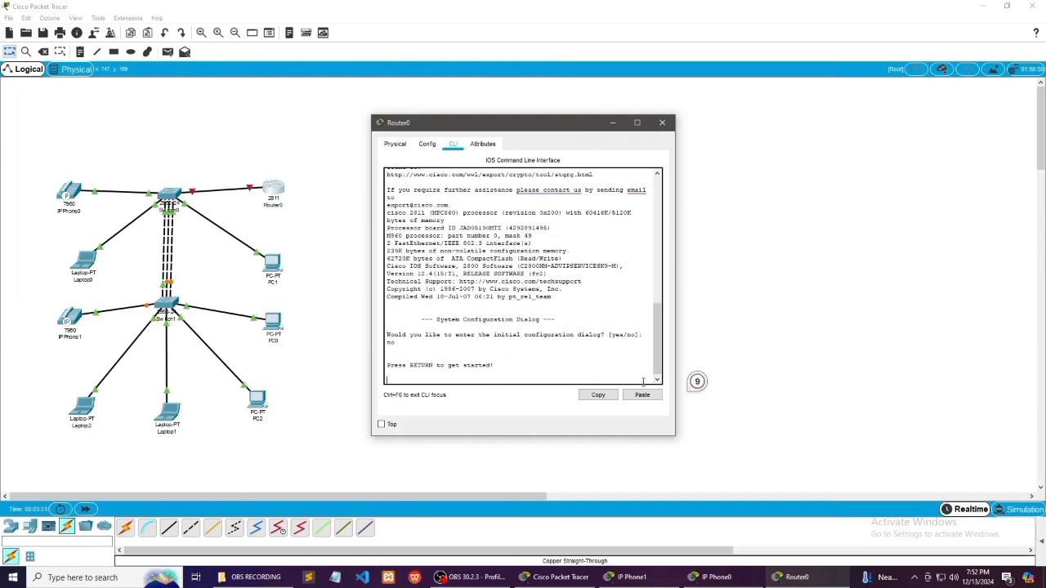
key(Return)
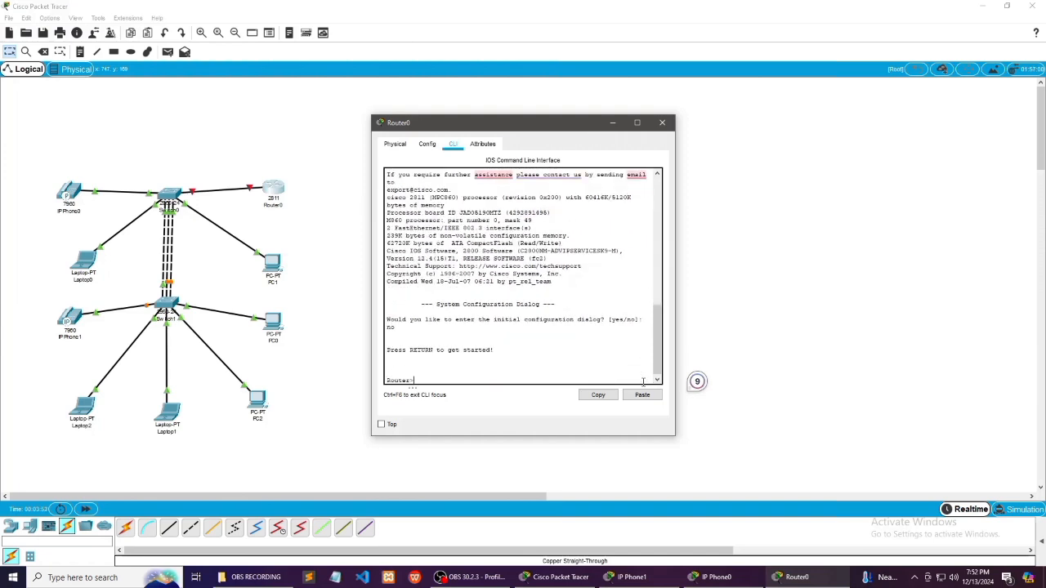
Enter privileged mode with enable and global configuration mode with config t on Router0
text(enable)
key(Return)
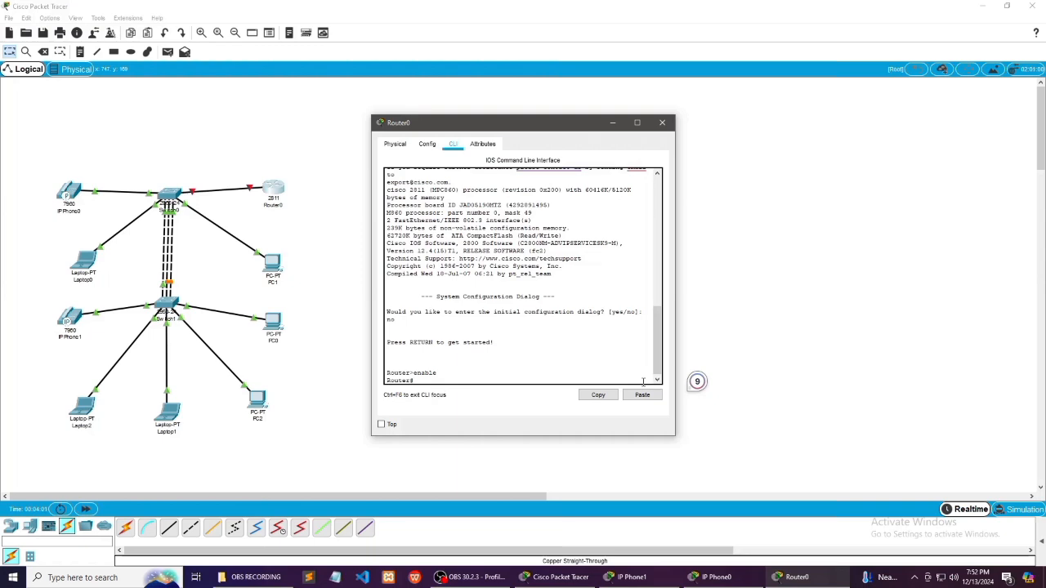
text(config t)
key(Return)
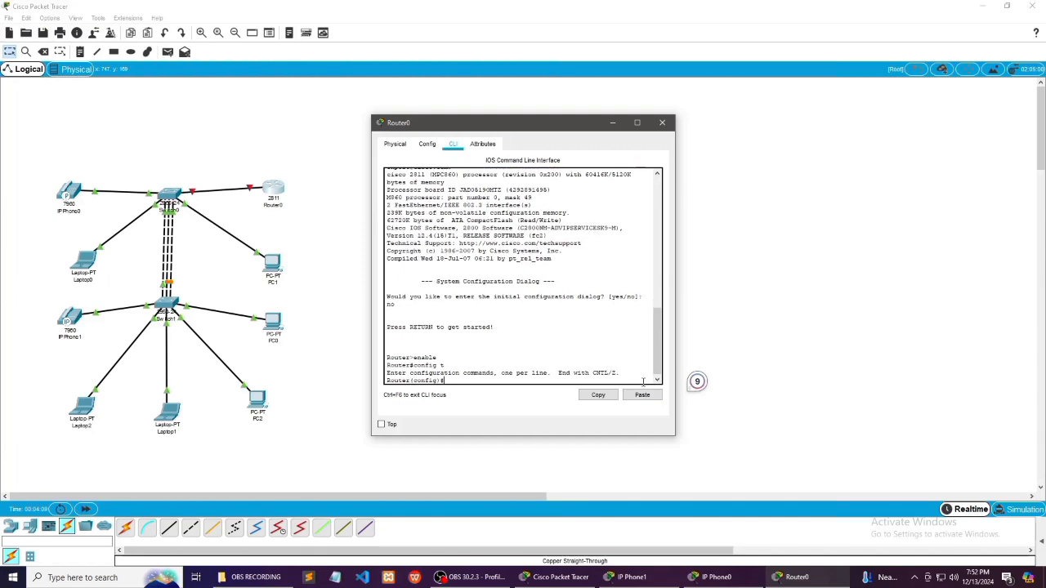
Select interface f0/0 on Router0 and bring it up with no shut
text(i)
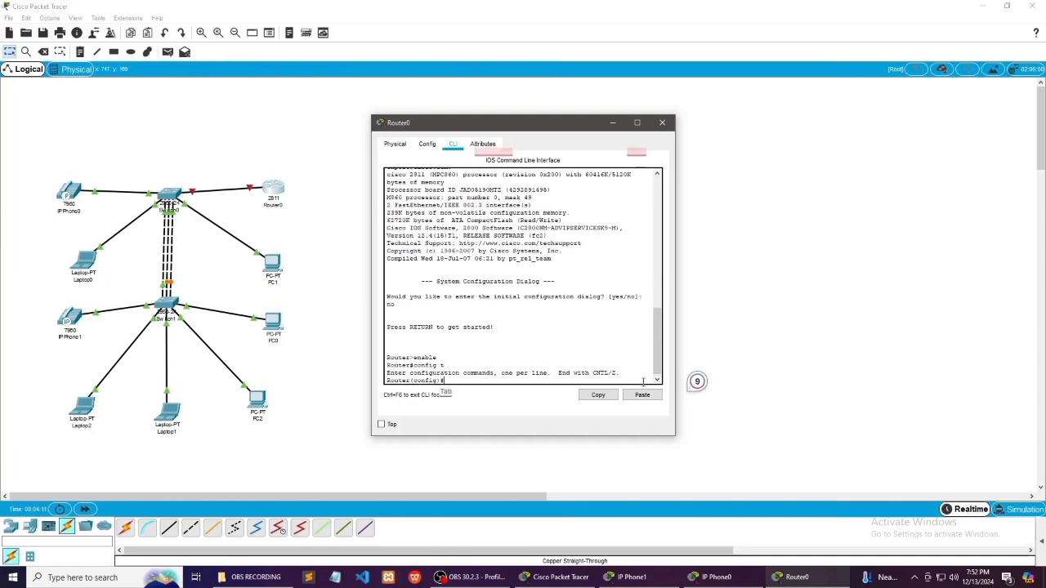
text(nt f0)
text(/0)
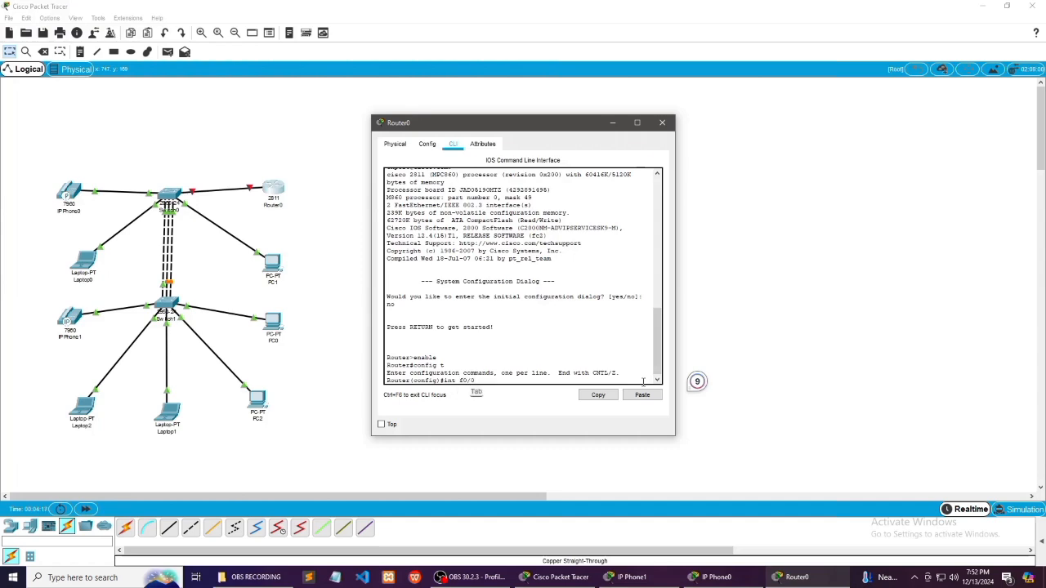
key(Return)
text(no)
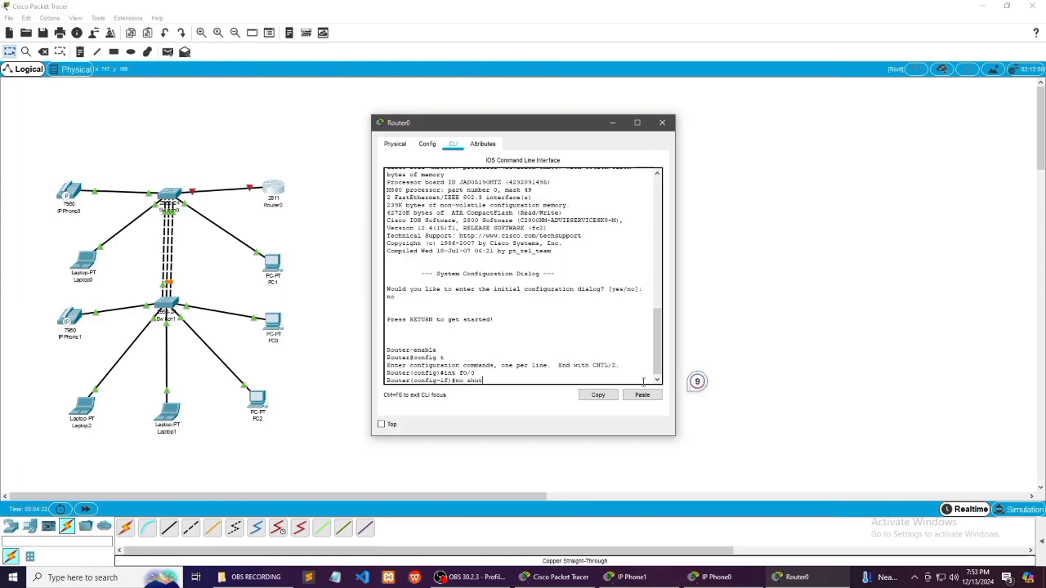
text( shut)
key(Tab)
key(Return)
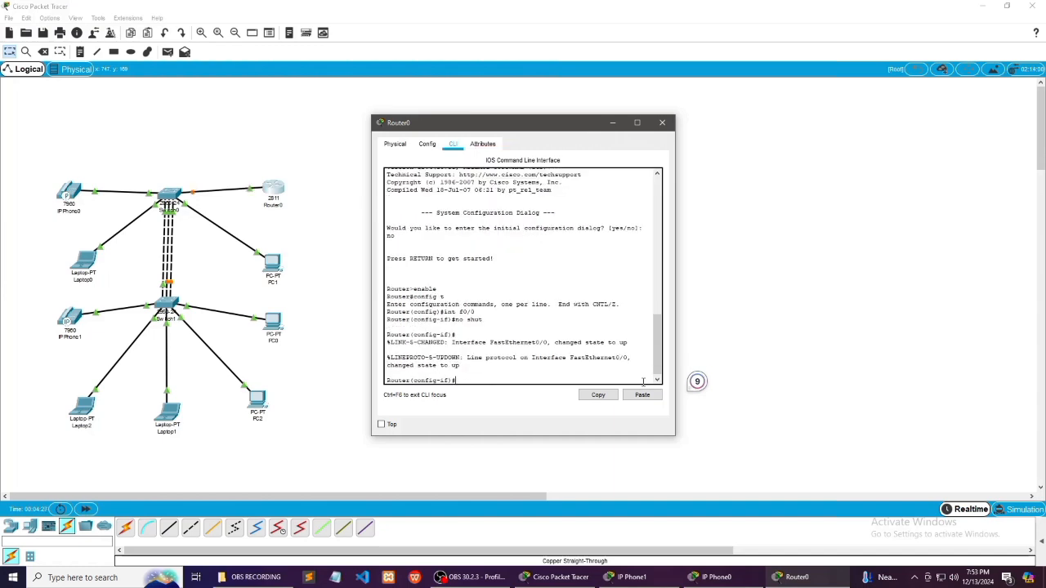
Assign IP address 10.0.0.1 with mask 255.0.0.0 to interface f0/0 and exit interface configuration
key(Tab)
text(ip)
key(Tab)
text(address 10)
key(Tab)
text(.0.0.1)
key(Tab)
text(255.0.0)
key(Return)
key(Tab)
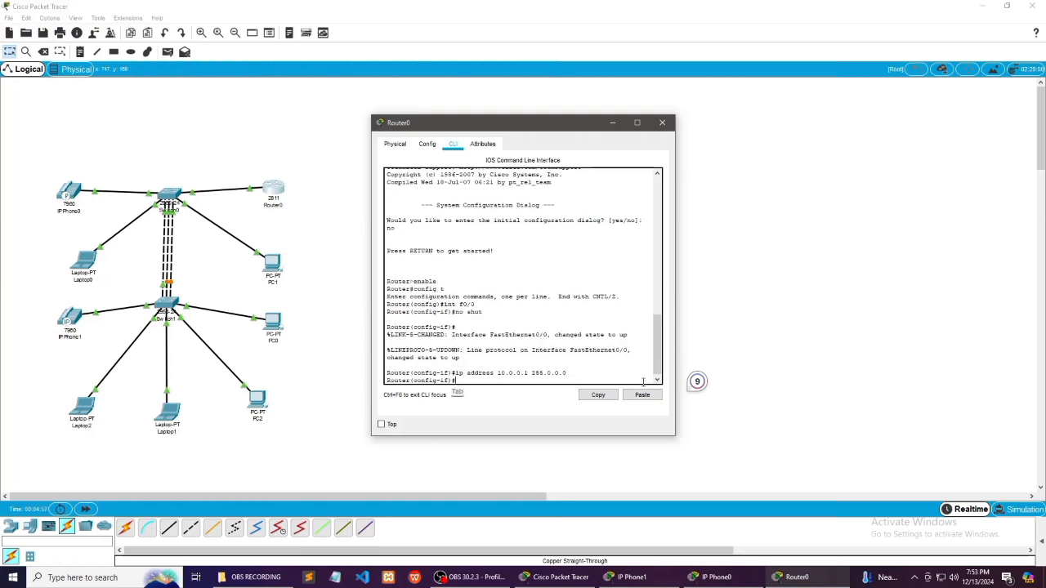
text(exit)
key(Tab)
key(Return)
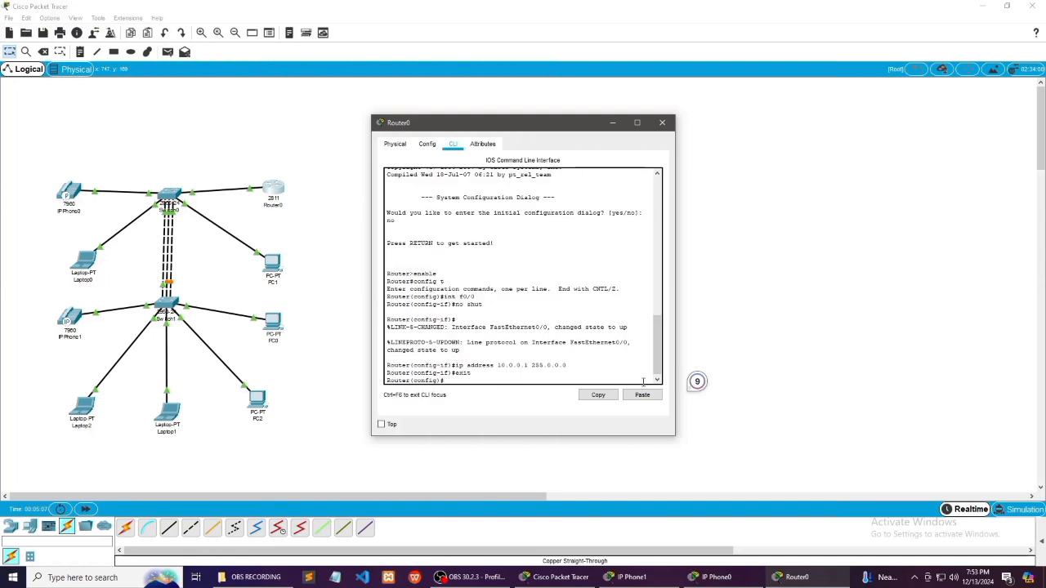
Create a DHCP pool named phone on Router0
text(ip dhcp pool phone)
key(Tab)
key(Return)
Set the phone DHCP pool's network to 10.0.0.1 255.0.0.0
text(network)
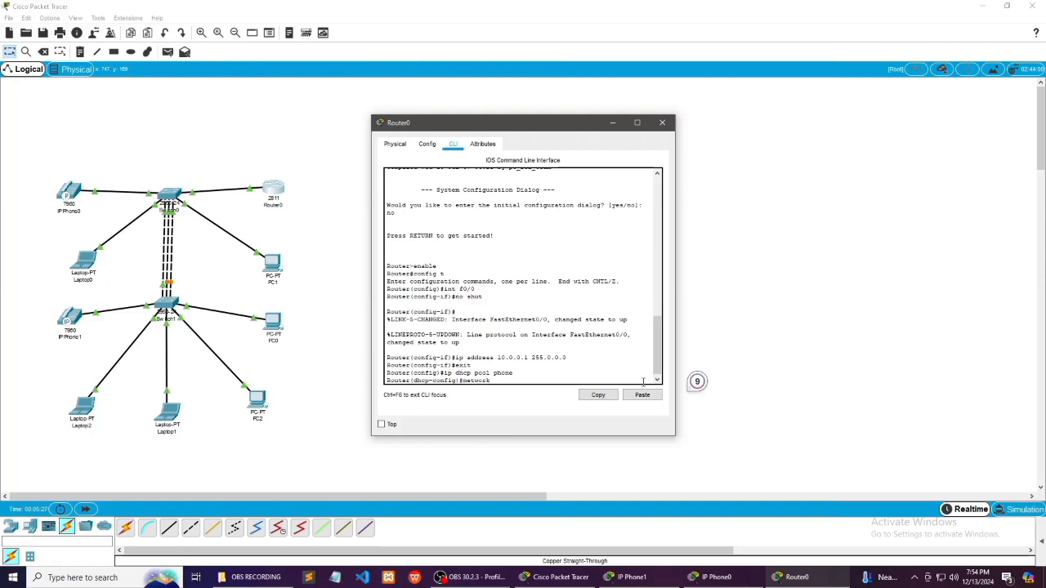
key(Tab)
text(10.0.0.)
key(Tab)
text(1 255.0.0.0)
key(Return)
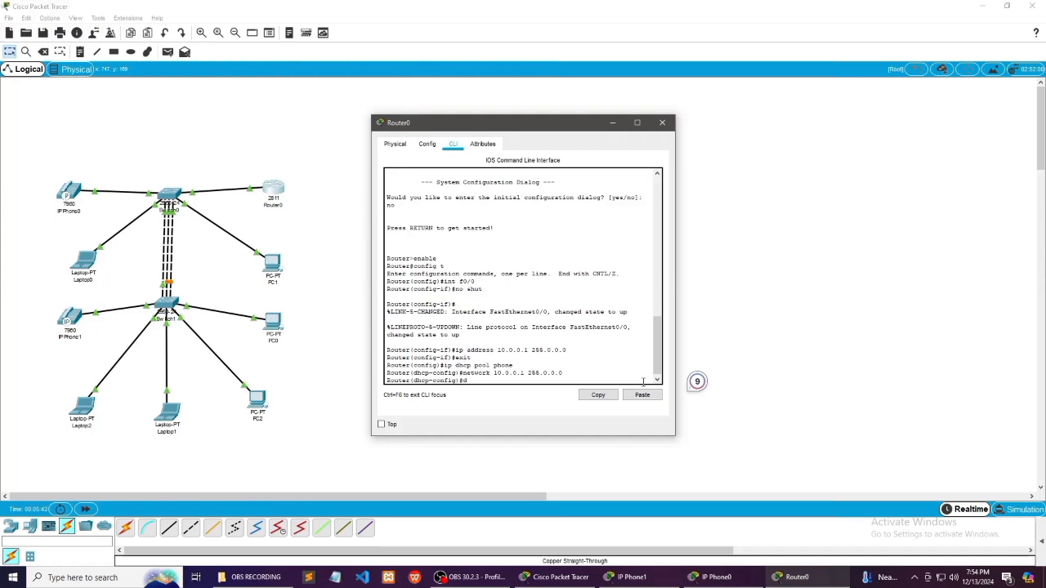
Set the phone DHCP pool's default-router to 10.0.0.1
text(default)
key(Tab)
text(-router 10.0.0.1)
key(Tab)
key(Return)
Add option 150 ip 10.0.0.1 to the phone DHCP pool and exit DHCP configuration
text(opt)
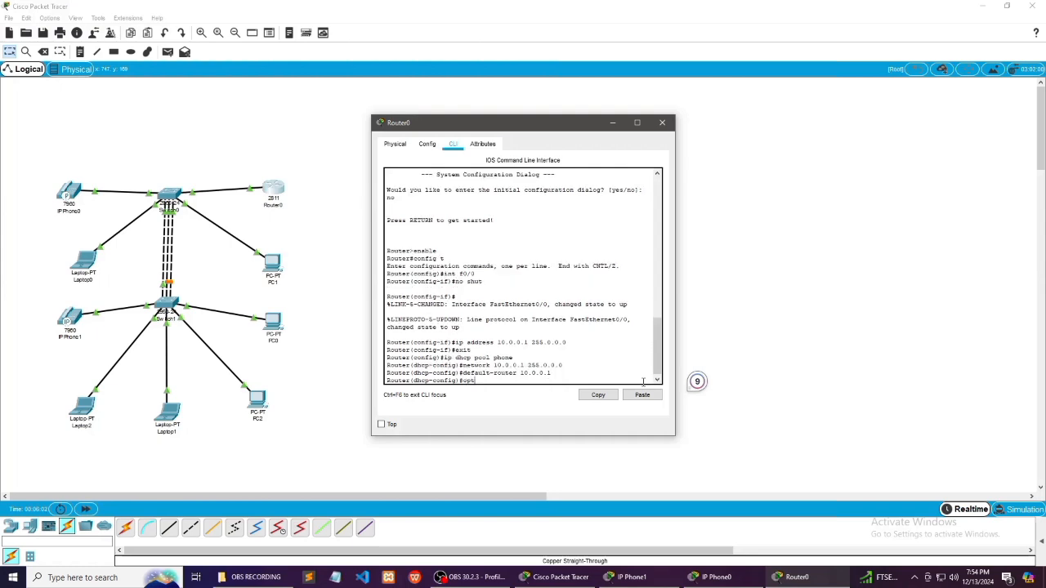
text(ion 150)
key(Tab)
text(ip 10.0.0.1)
key(Tab)
key(Return)
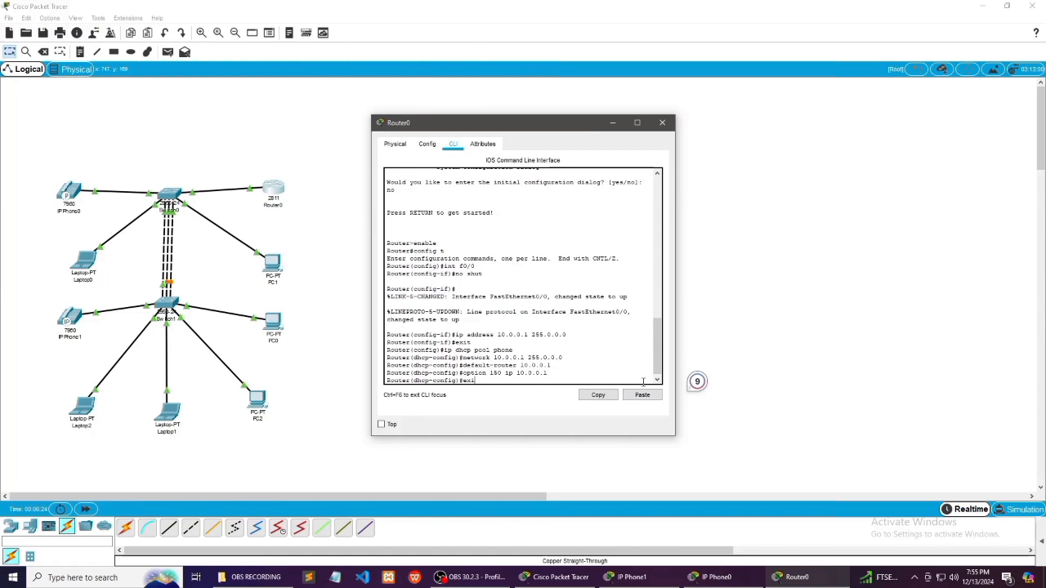
text(exit)
key(Tab)
key(Return)
Enter telephony-service configuration on Router0
text(ter(config)#telephon)
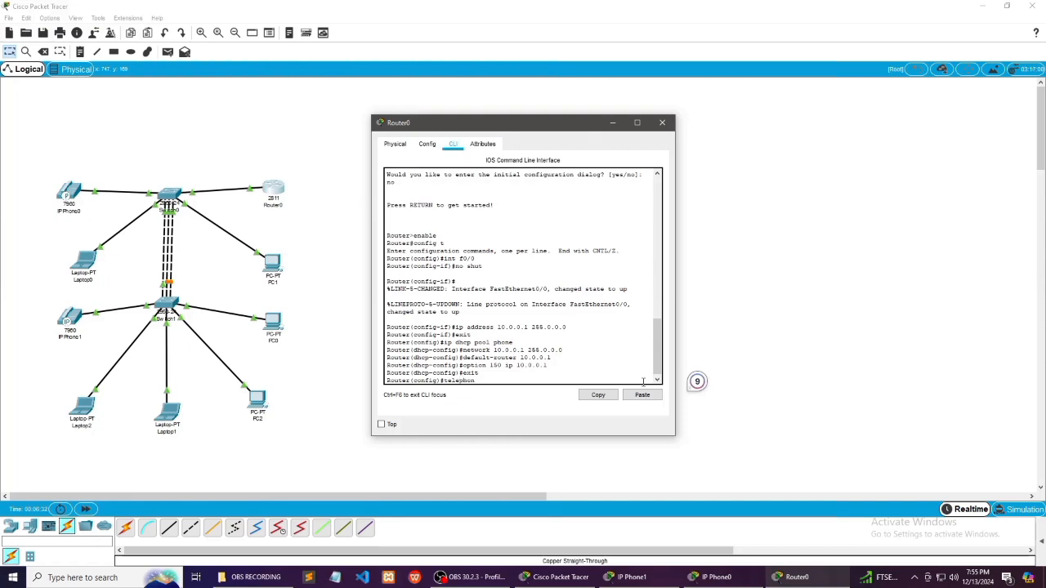
text(y-service)
key(Return)
Set the telephony service's max-ephone value to 5
text(max)
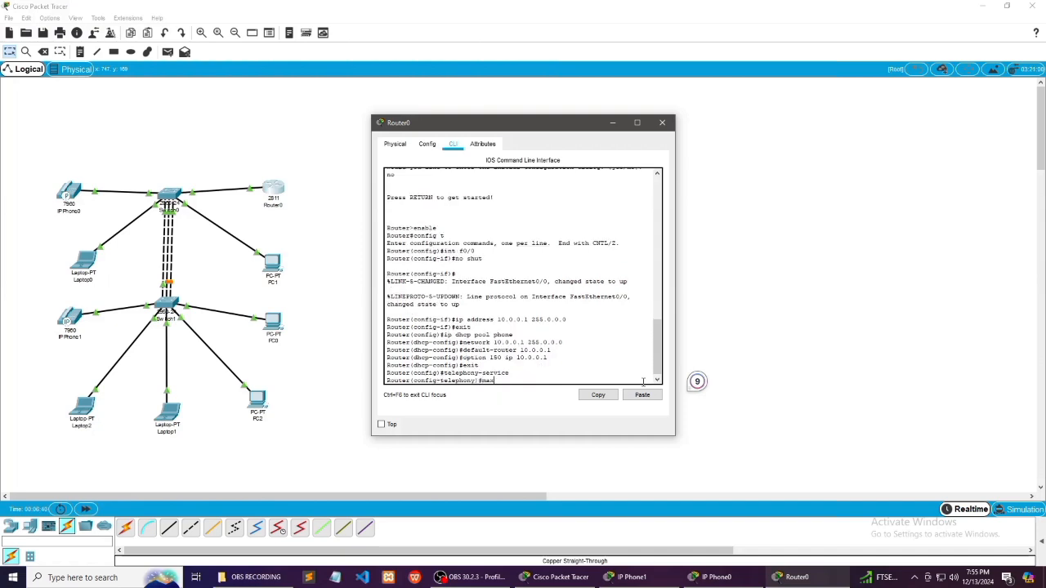
key(Tab)
text(-)
key(Return)
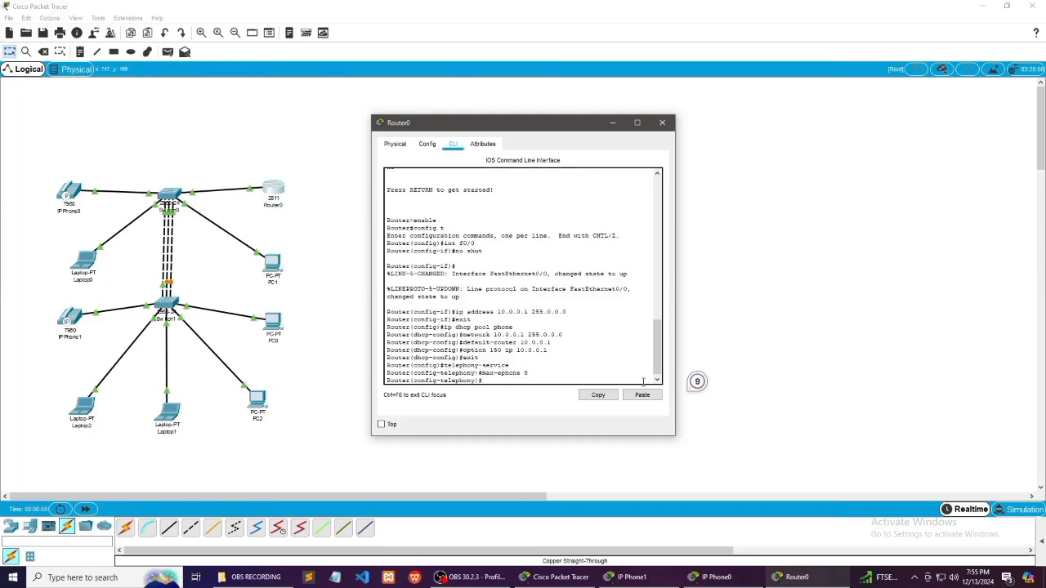
Set the telephony service's max-dn value to 5
text(max-dn 5)
key(Return)
key(Tab)
Set the telephony service's ip source-address to 10.0.0.1 with port 2000
text(ip)
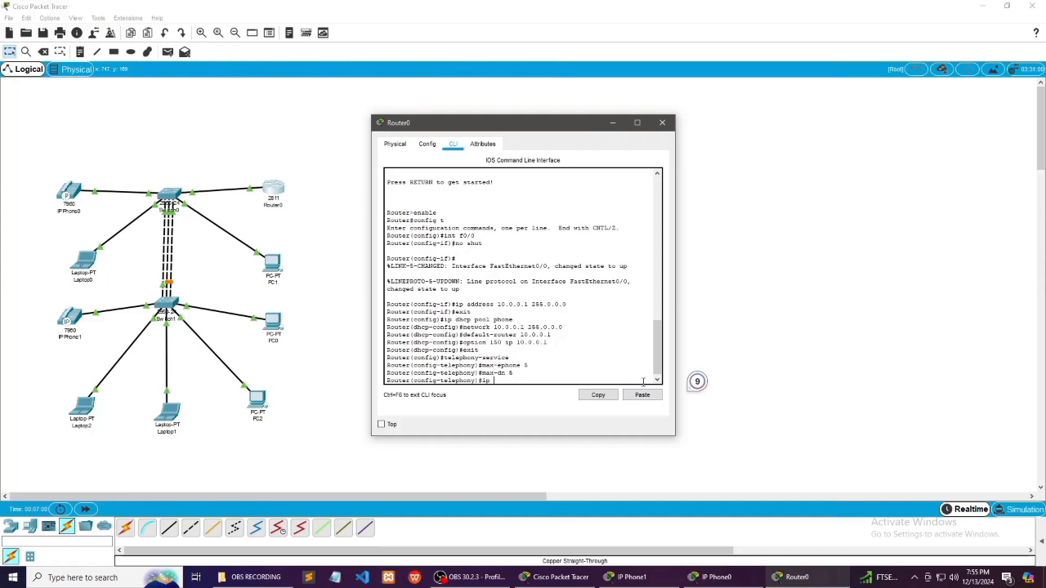
text( source)
key(Tab)
text(-)
key(Tab)
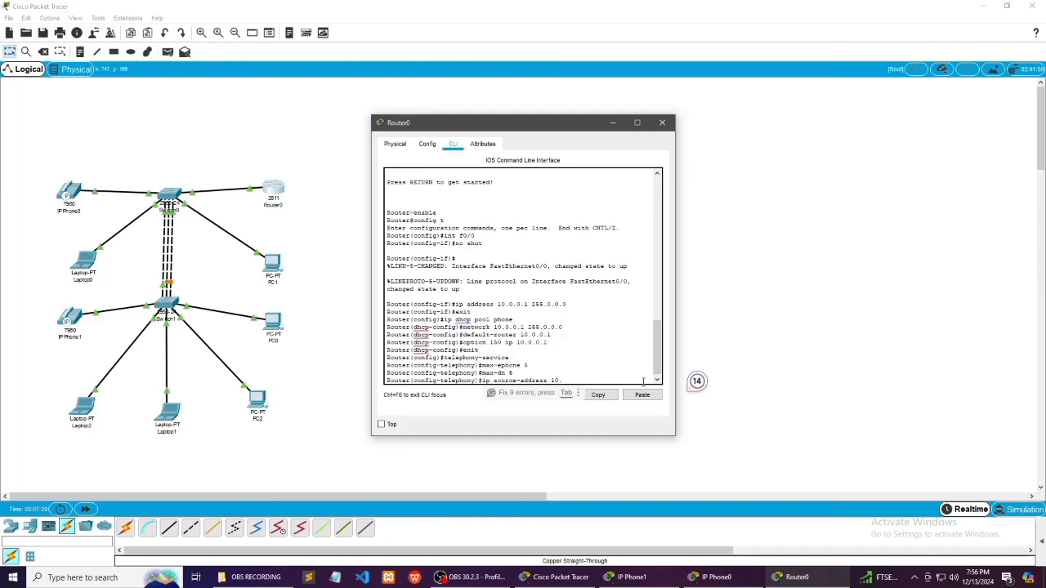
text(0.0.)
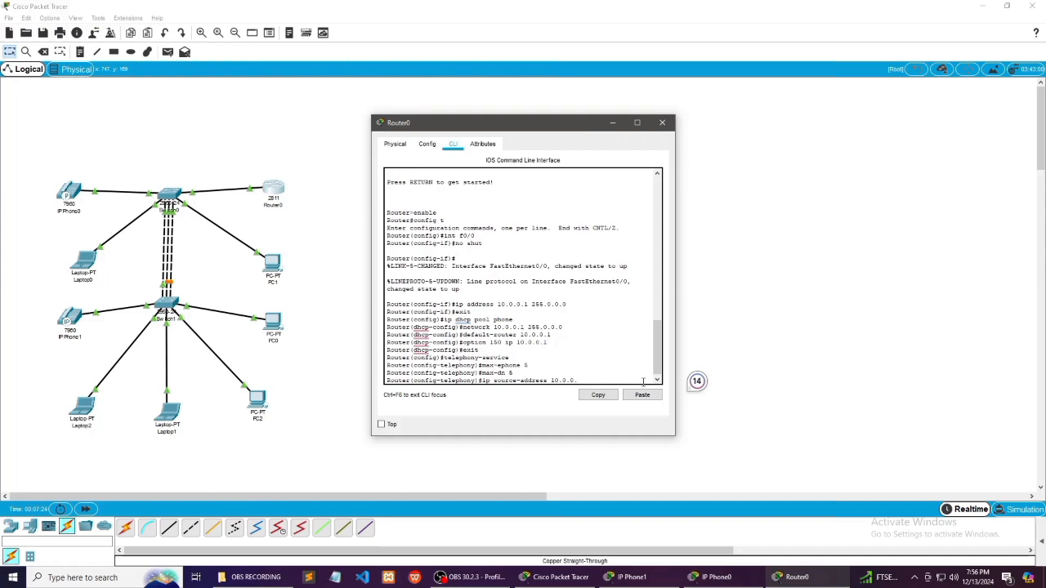
text(1 port 2000)
key(Tab)
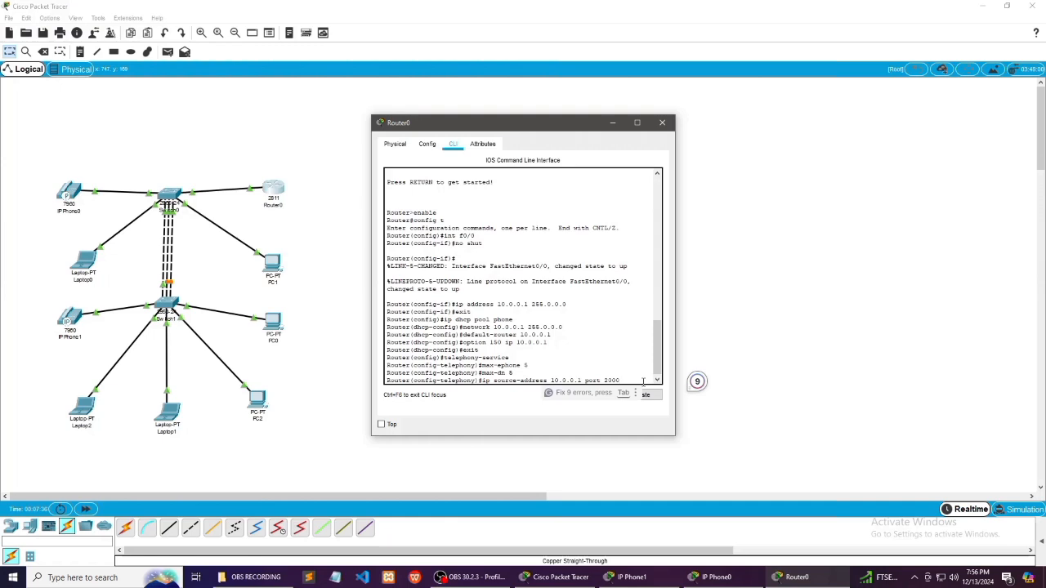
key(Return)
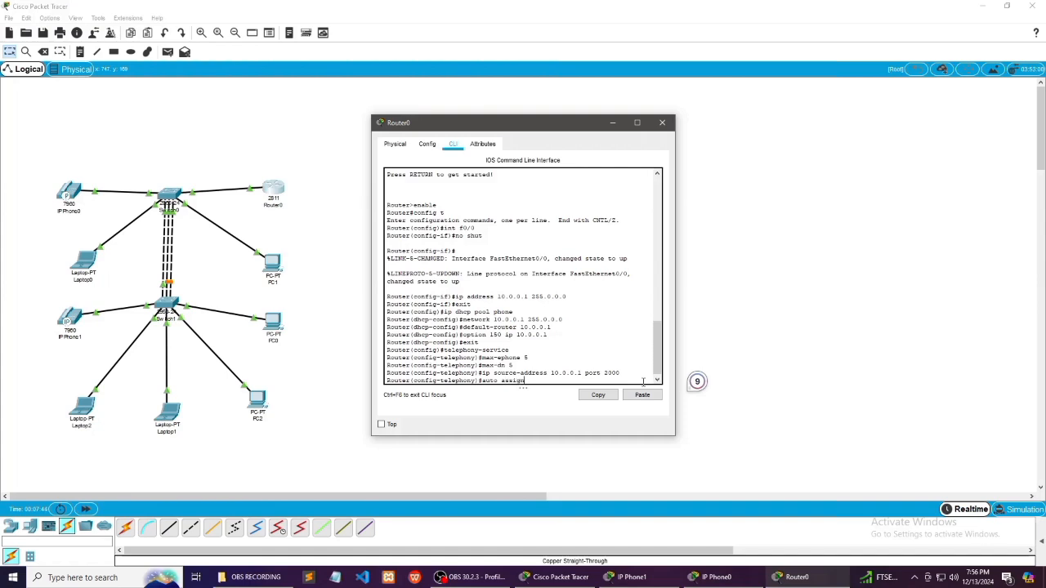
Add the auto assign ranges 4 to 6 and 1 to 5 to the telephony service and exit its configuration
text(to 6)
key(Return)
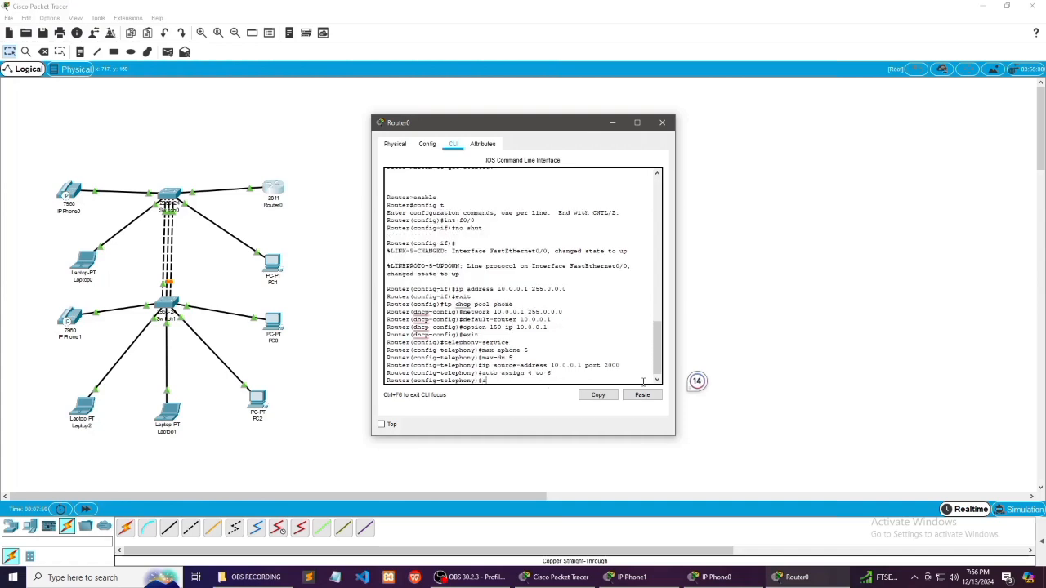
text(auto assign 1 to 5)
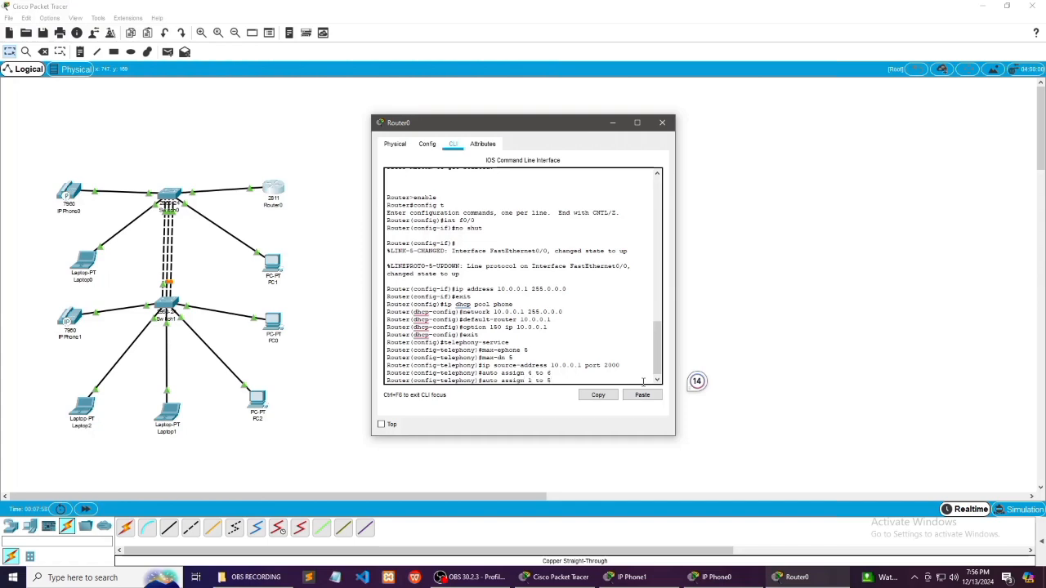
key(Return)
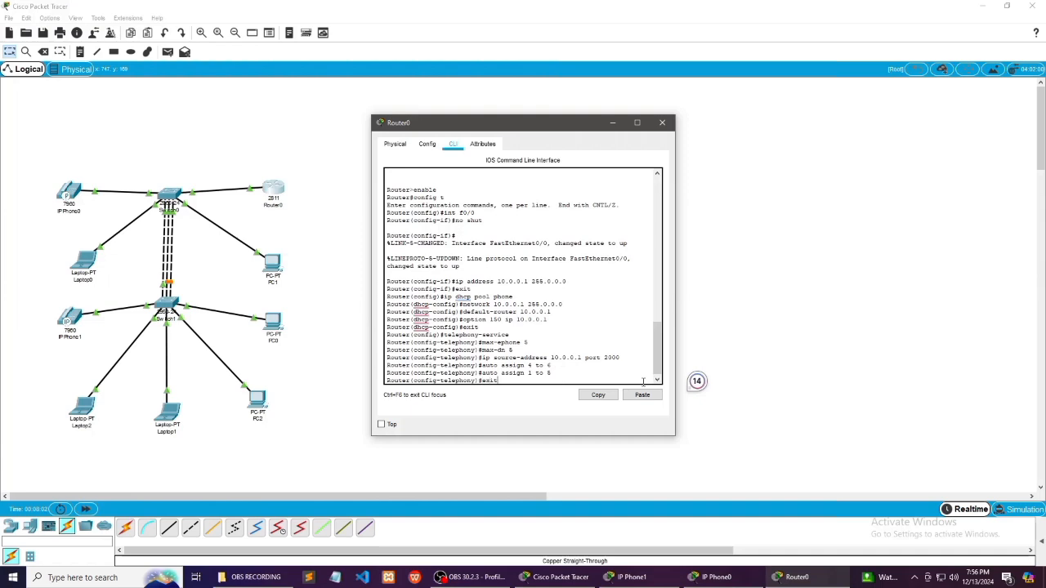
key(Return)
key(Tab)
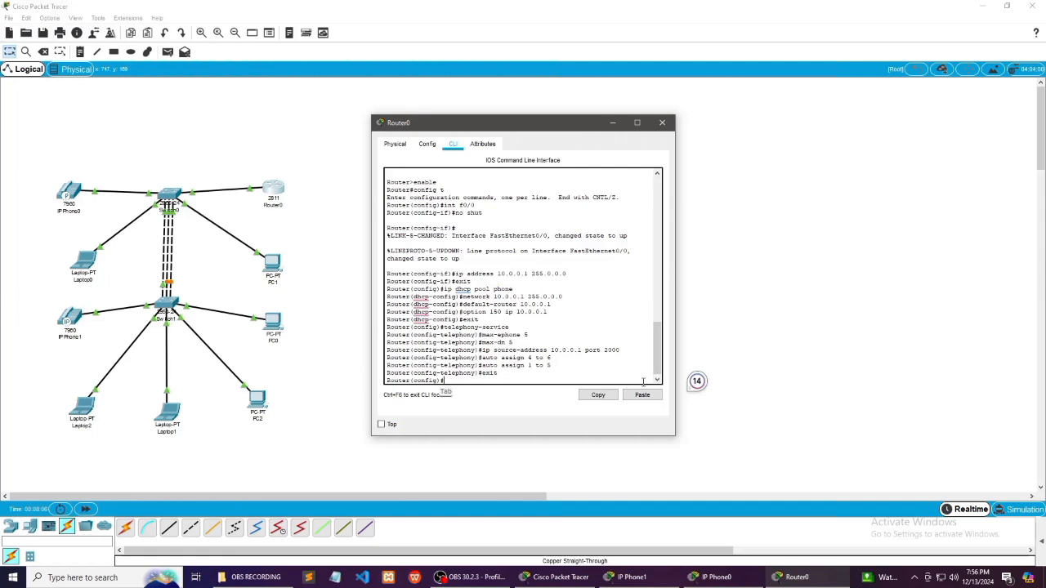
Create ephone-dn 1 on Router0
text(ephone)
key(Tab)
text(-dn 1)
key(Tab)
key(Return)
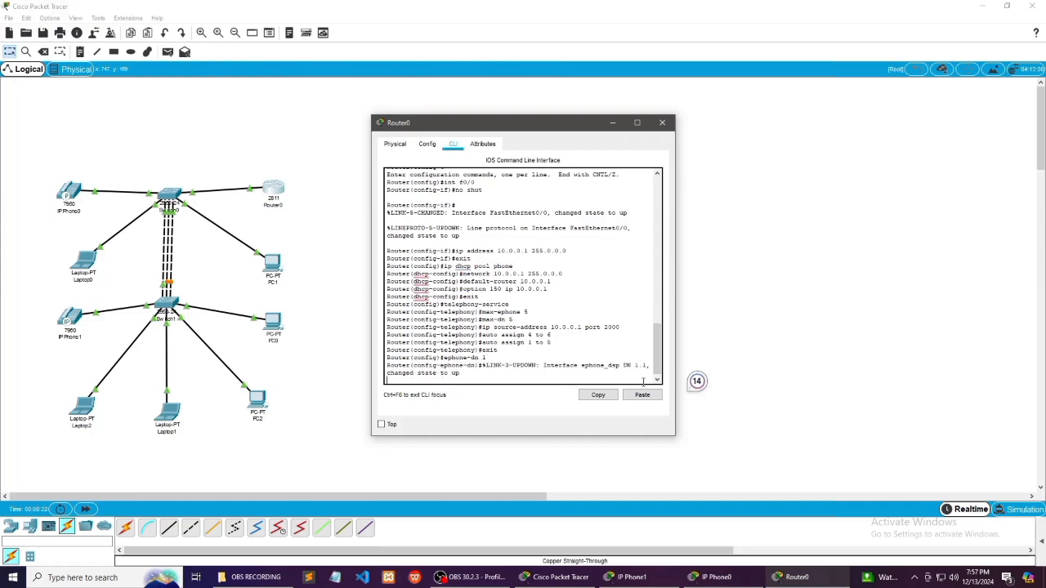
key(Tab)
key(Return)
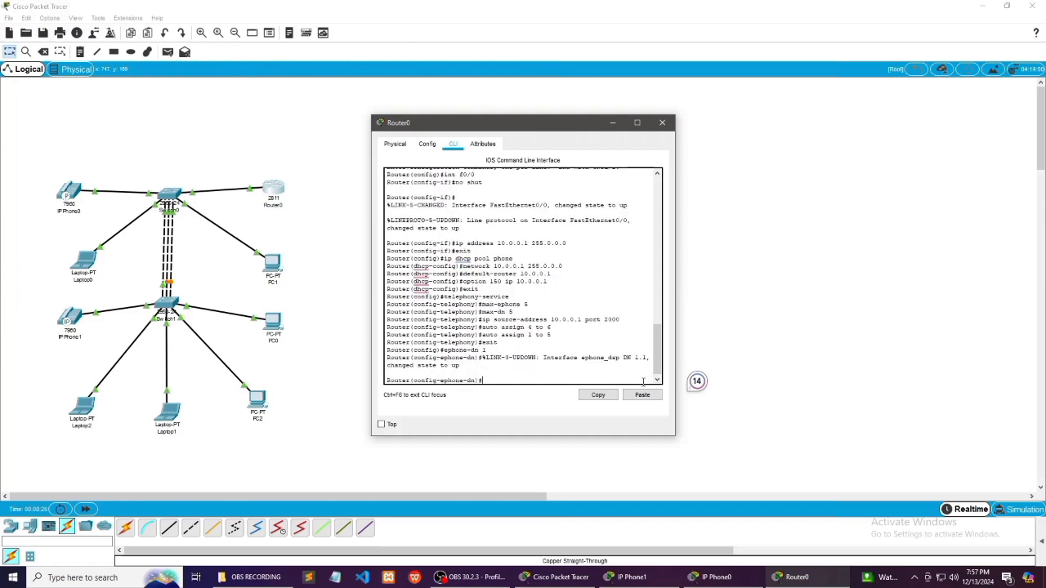
Assign number 0001 to ephone-dn 1
text(number 0001)
key(Tab)
key(Return)
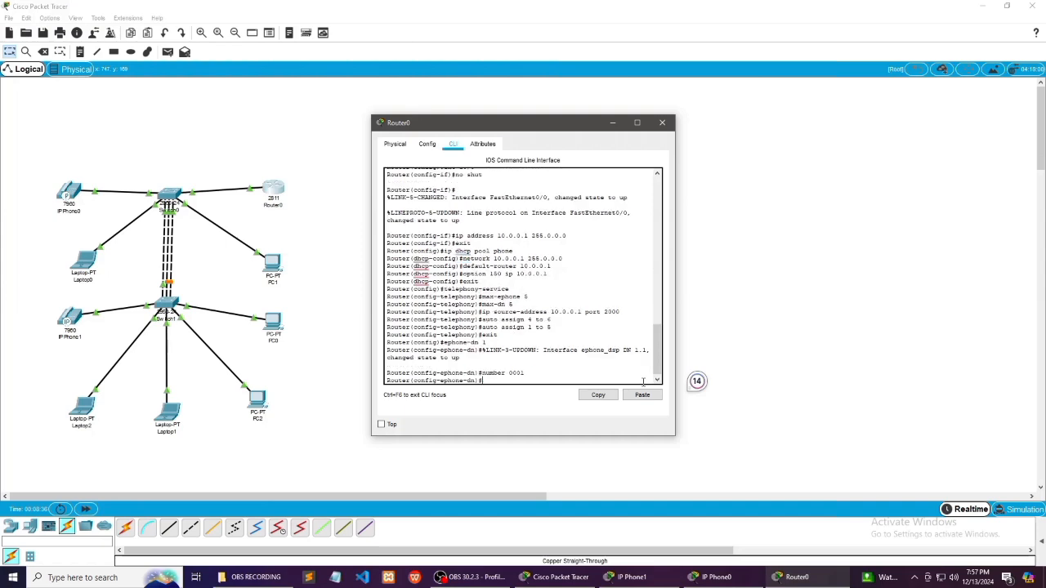
Create ephone-dn 2 on Router0
text(ephone)
key(Tab)
text(-)
key(Tab)
key(Return)
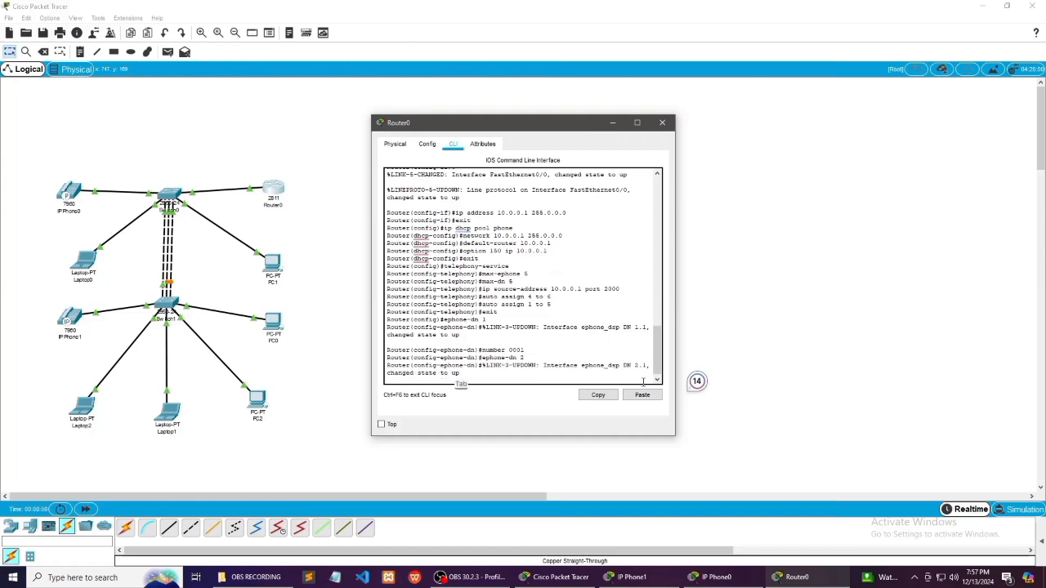
key(Return)
Assign number 0002 to ephone-dn 2
text(numb)
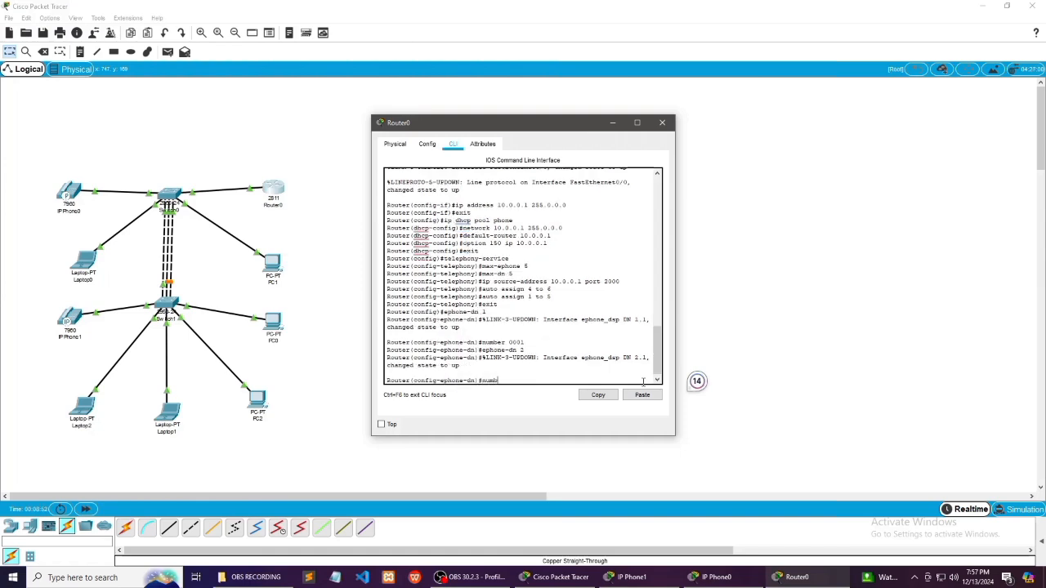
text(er 0002)
key(Tab)
key(Return)
key(Tab)
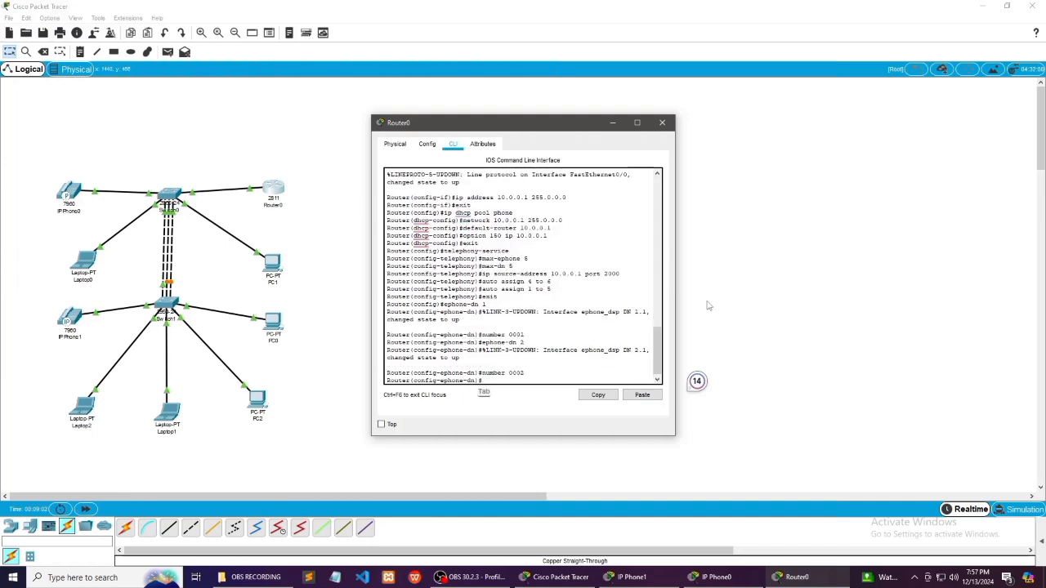
Open Switch0's command line and enter global configuration mode
click(612, 123)
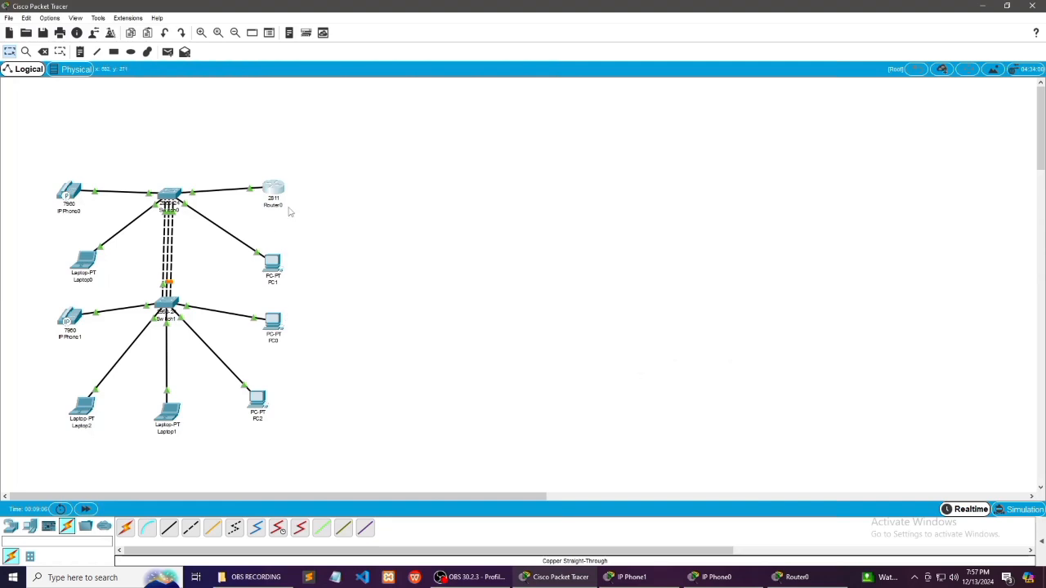
click(167, 200)
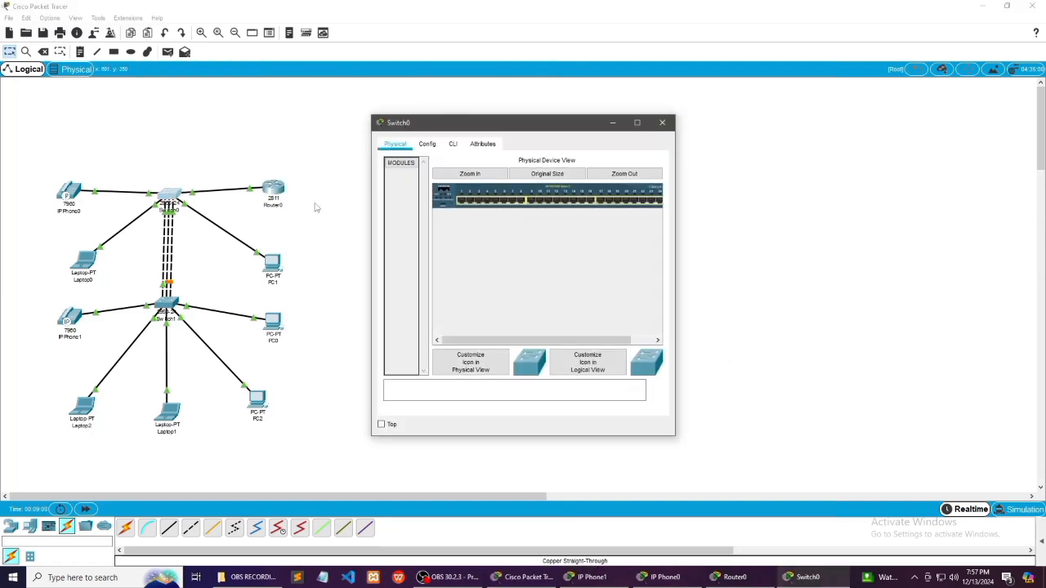
click(453, 144)
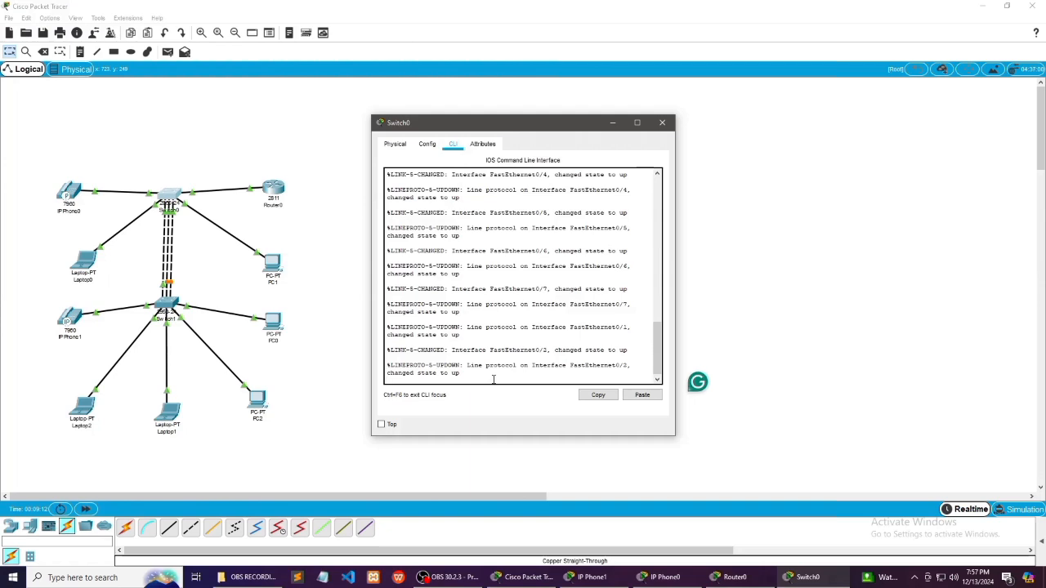
key(Return)
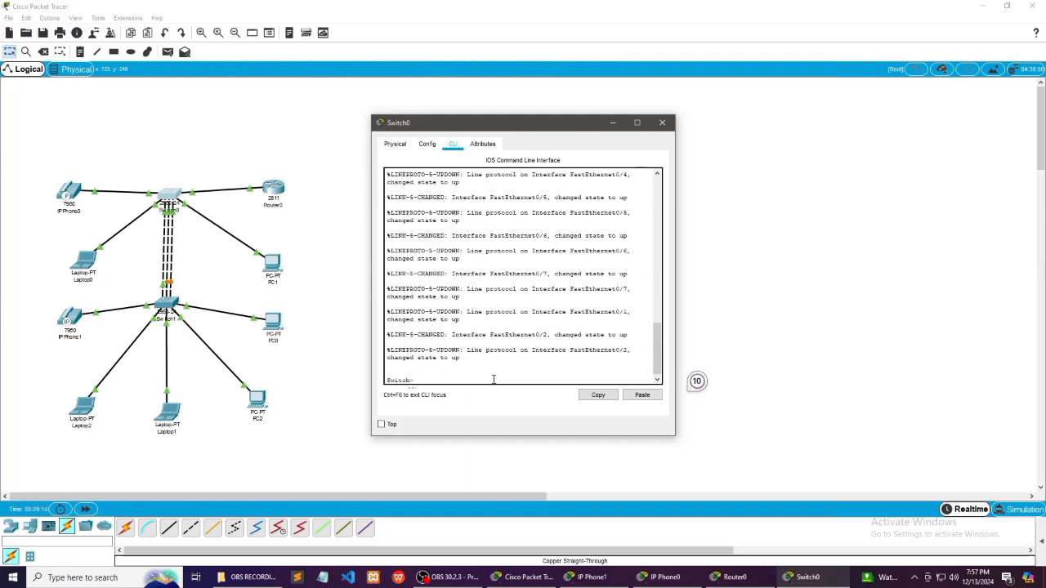
key(Tab)
text(en)
key(Return)
text(ch#)
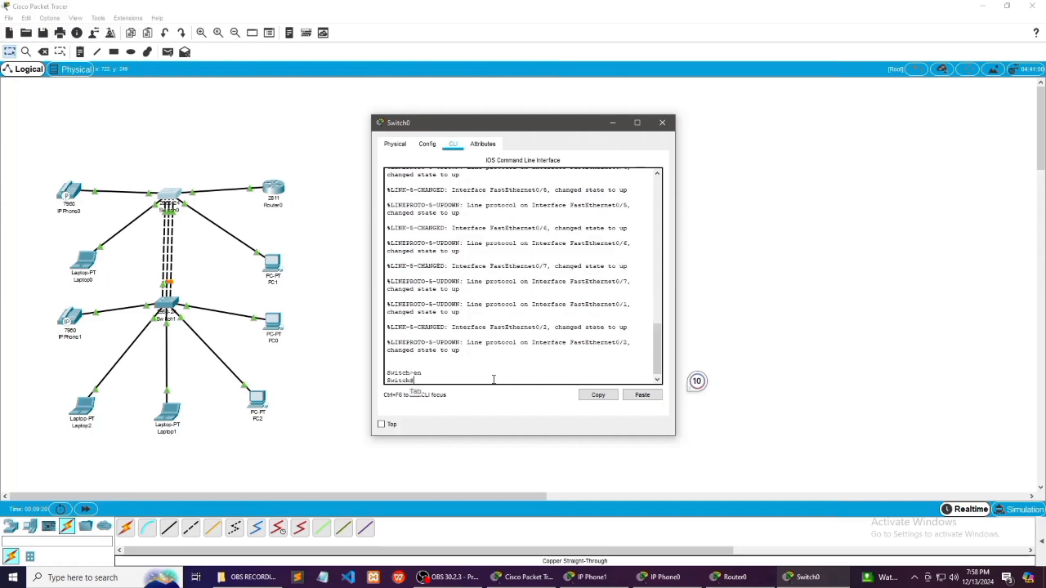
text(onfig t)
key(Tab)
key(Return)
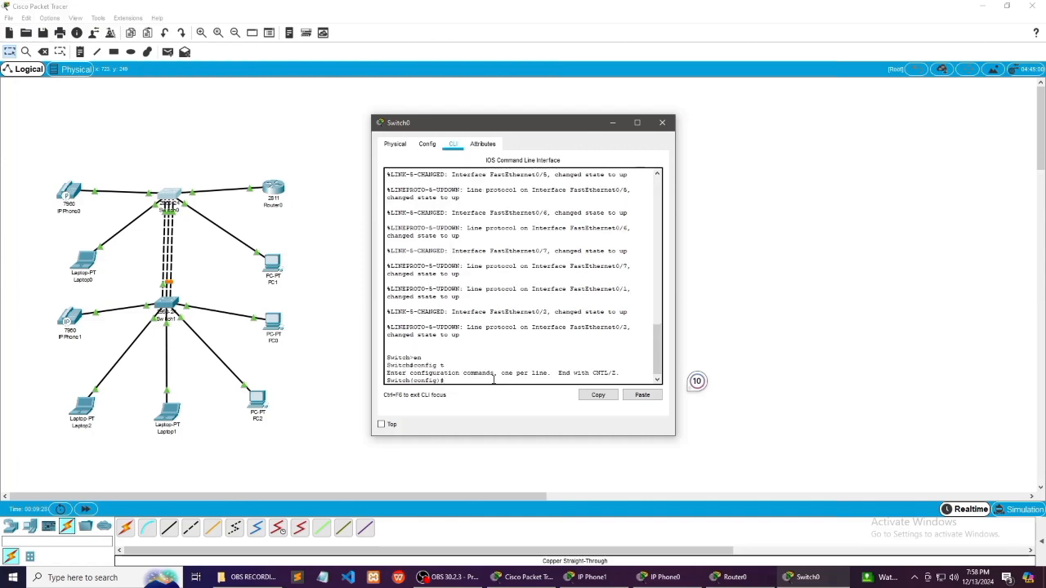
Set Switch0's interface range f0/1 - 24 to access mode
text(int range f0/1 - 24)
key(Tab)
key(Return)
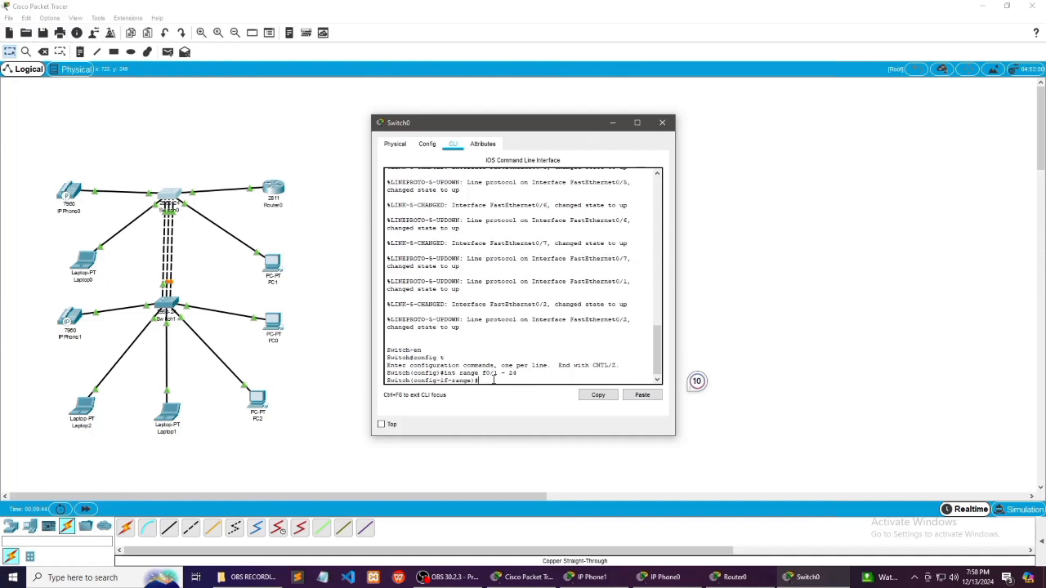
text(switch)
text(mode access)
key(Tab)
key(Return)
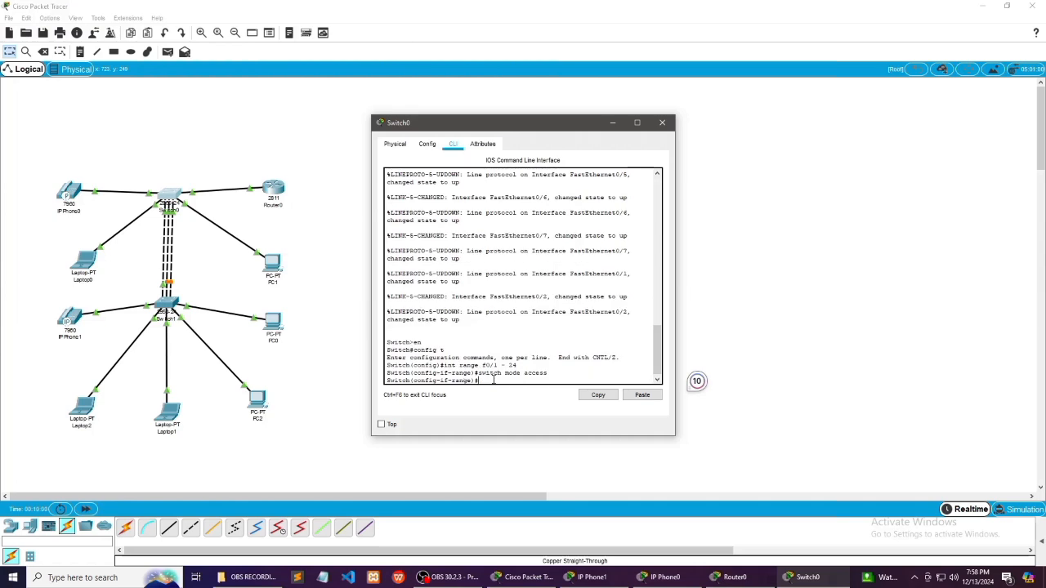
Assign voice VLAN 1 to Switch0's interface range f0/1 - 24
text(switchport voice vlan 1)
key(Tab)
key(Return)
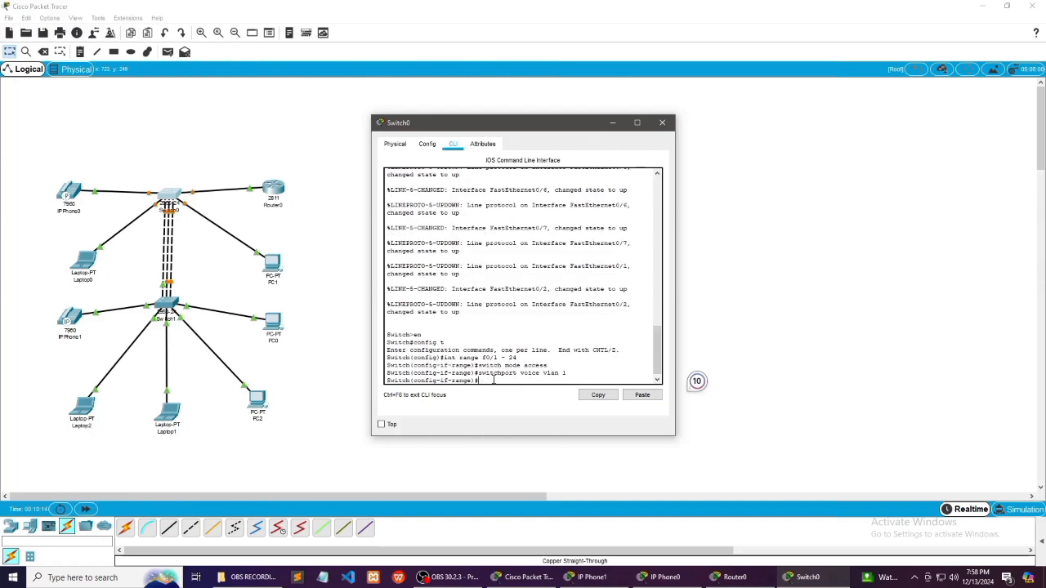
Open Switch1's command line and enter global configuration mode
click(612, 123)
click(168, 309)
click(453, 145)
click(483, 378)
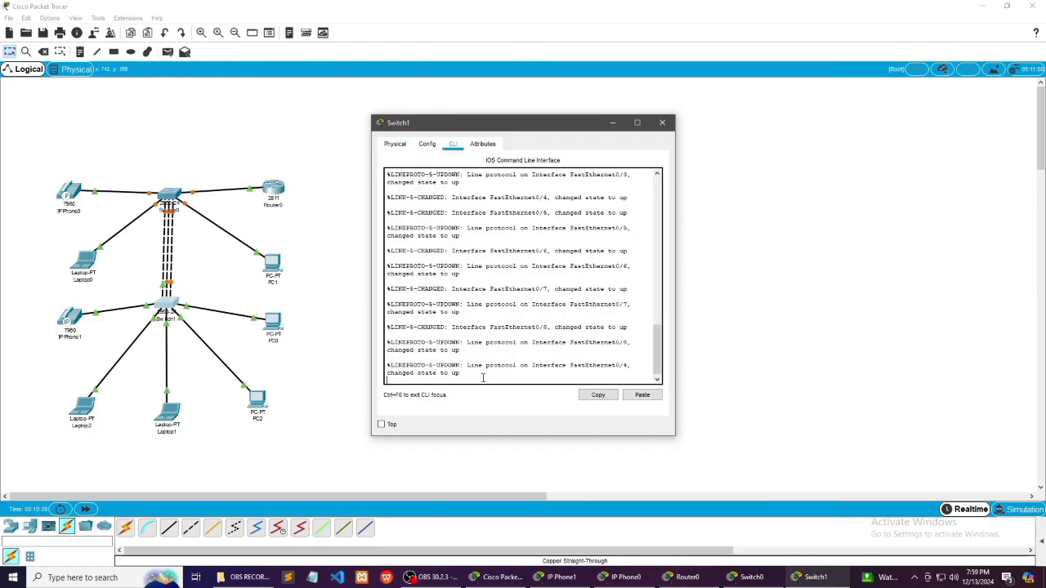
key(Return)
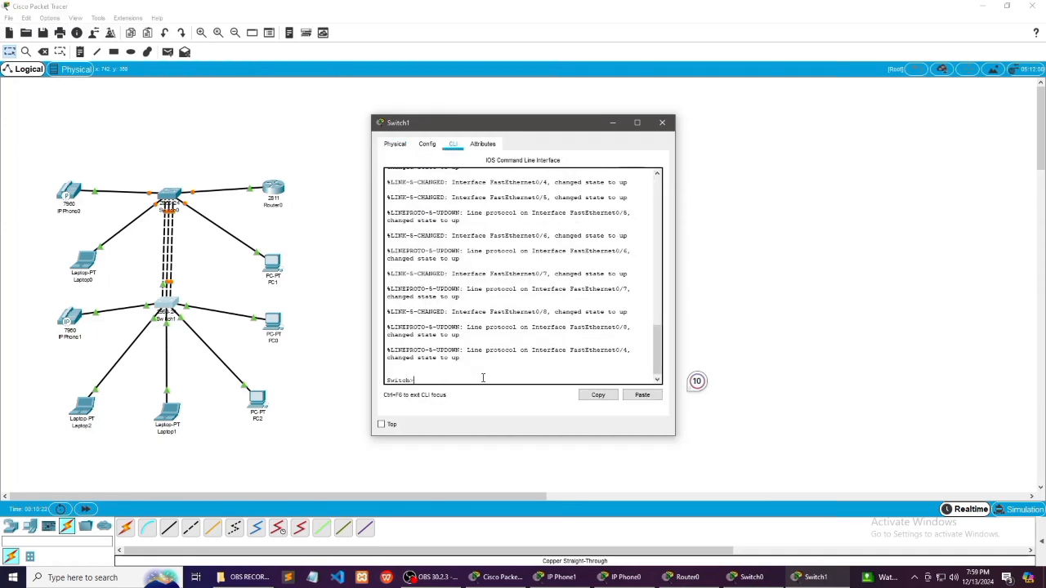
text(en)
key(Return)
text(config t)
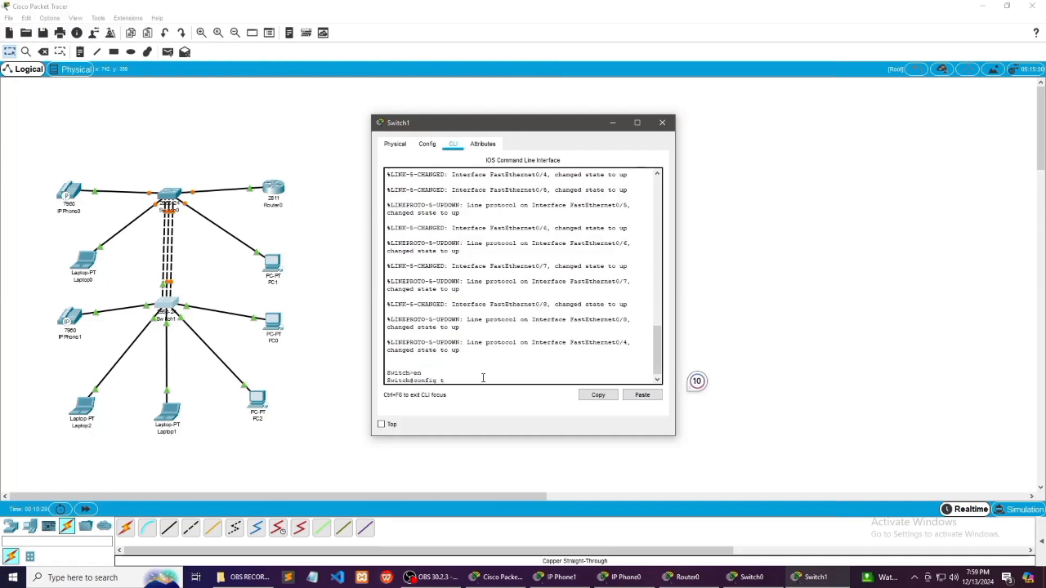
key(Return)
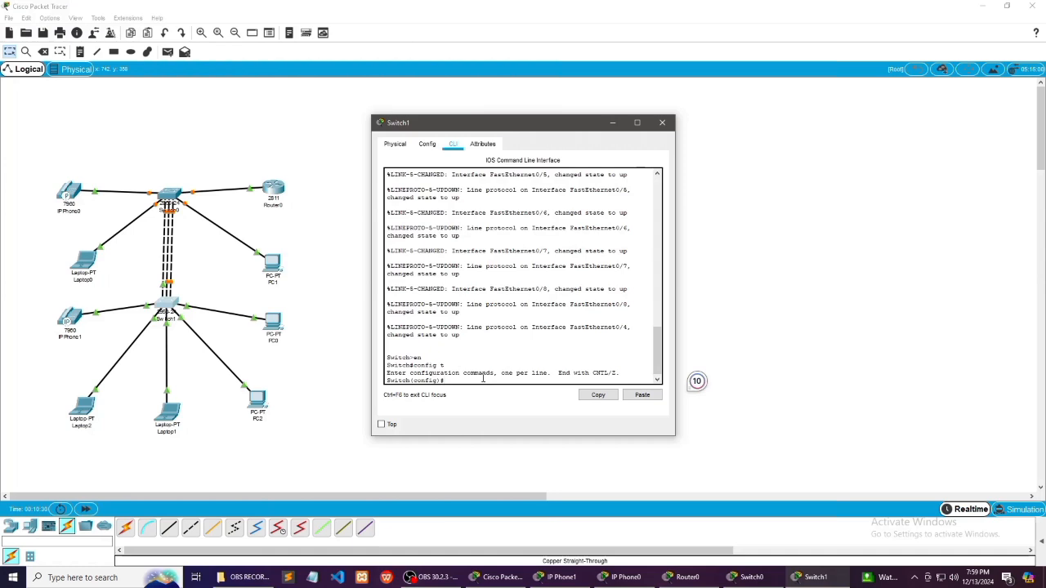
Set Switch1's interface range f0/1 - 24 to access mode
text(int range f0/1 - 24)
key(Tab)
key(Return)
text(switch mode)
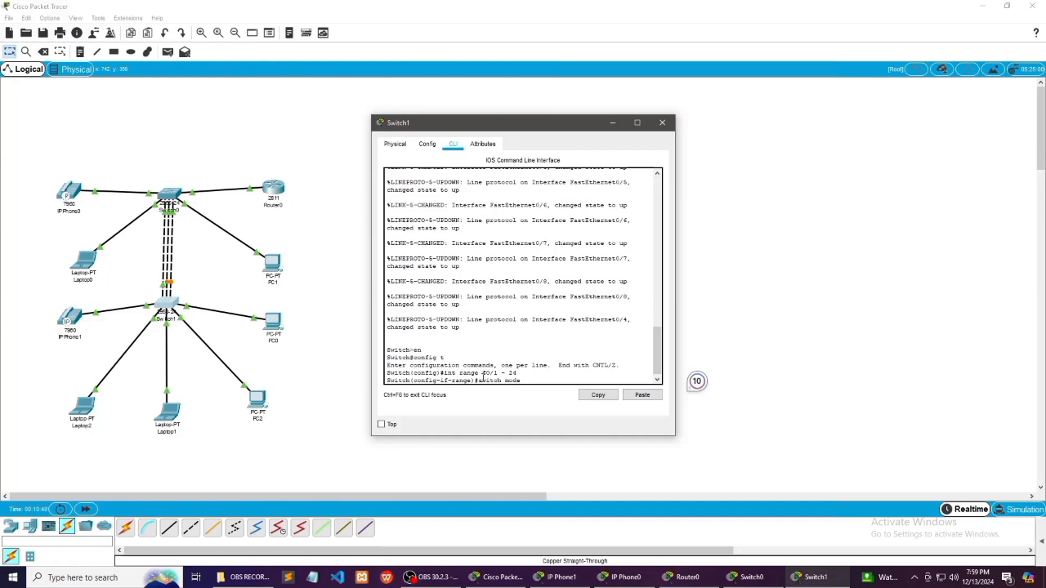
text( access)
key(Return)
Assign voice VLAN 1 to Switch1's interface range f0/1 - 24 and minimize the switch's window
text(switchpo)
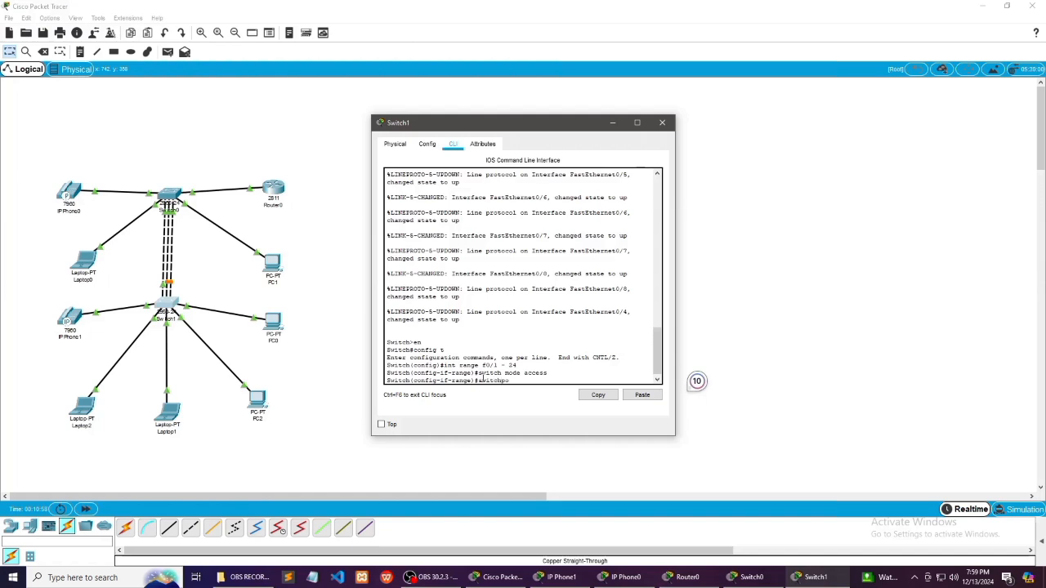
text(voice vlan 1)
key(Return)
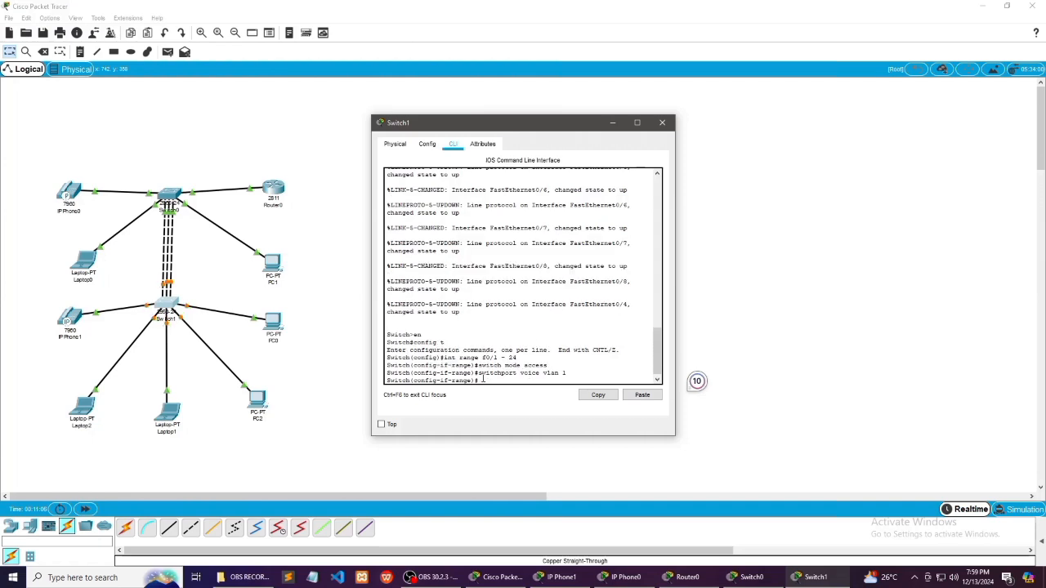
key(Tab)
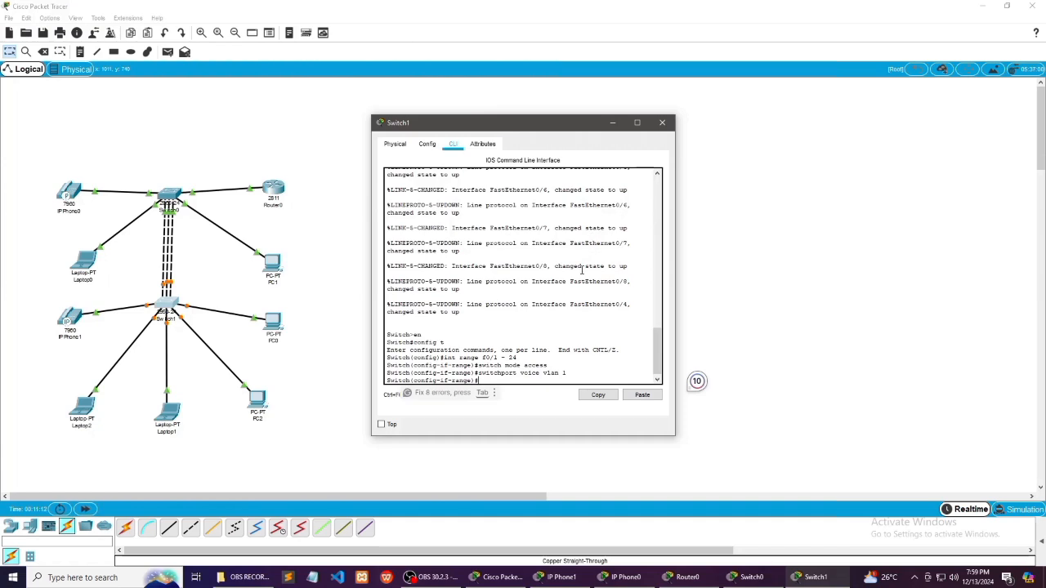
click(612, 124)
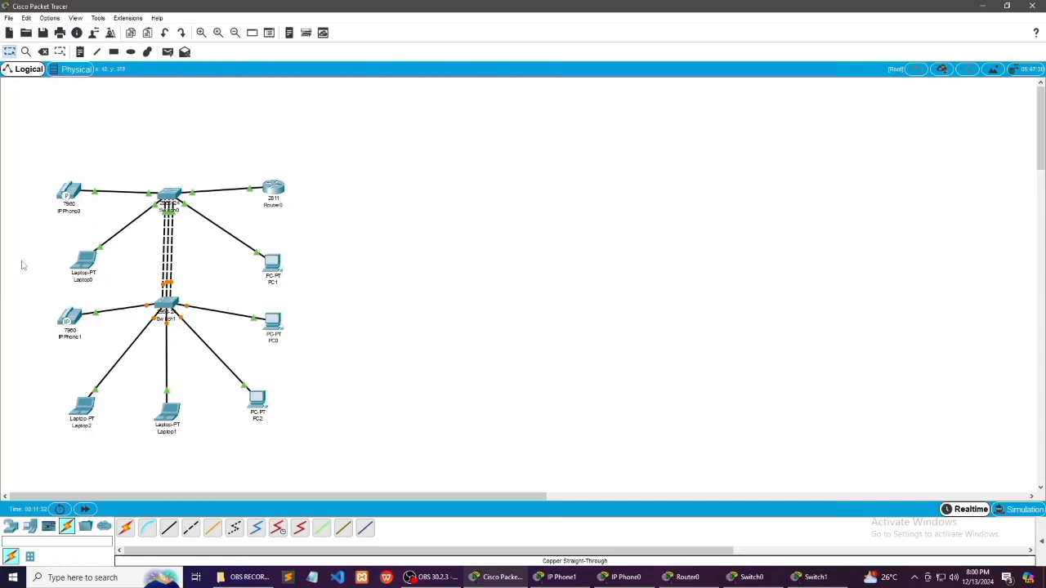
Check the phone displays of IP Phone0 and IP Phone1 for their registration status and line numbers
double_click(74, 194)
double_click(68, 198)
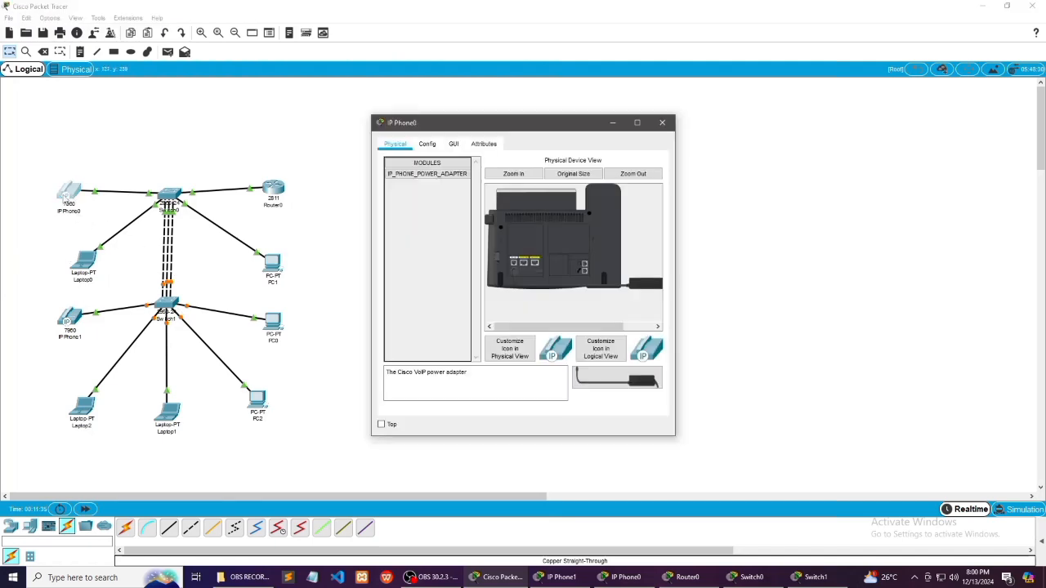
double_click(70, 201)
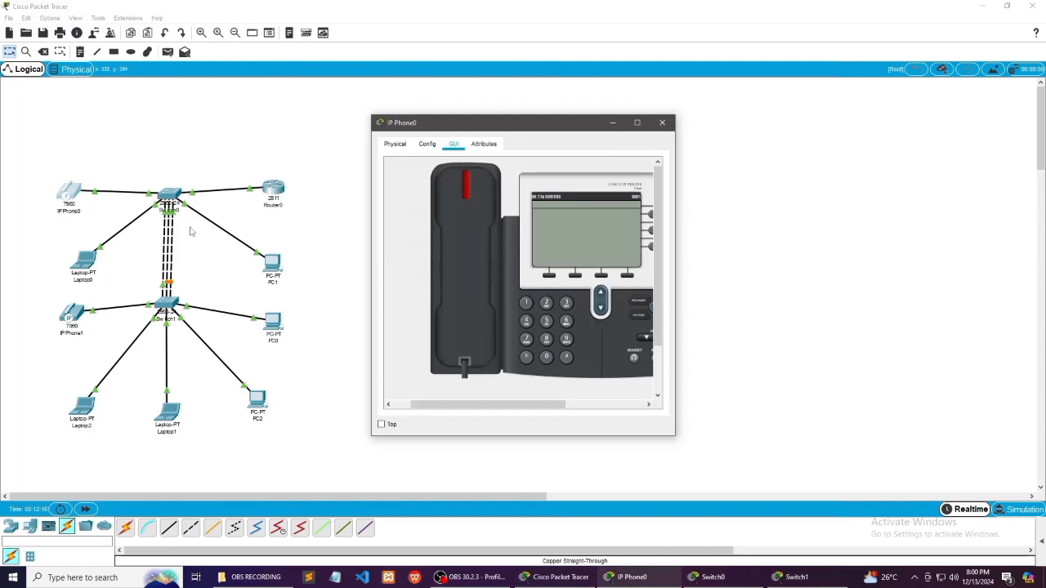
double_click(74, 315)
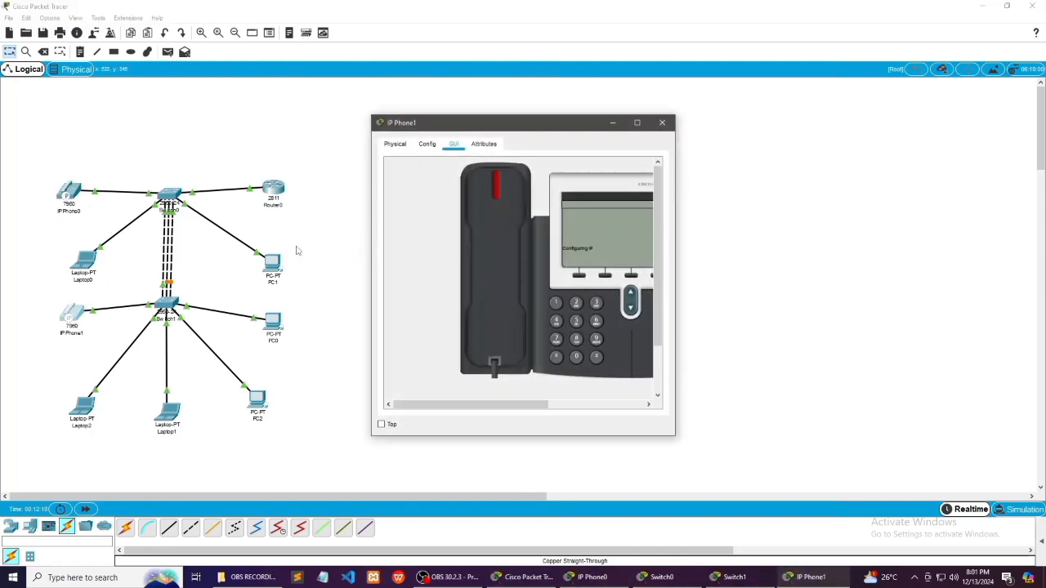
Call number 0002 from IP Phone0 by dialing it and lifting the handset
double_click(72, 206)
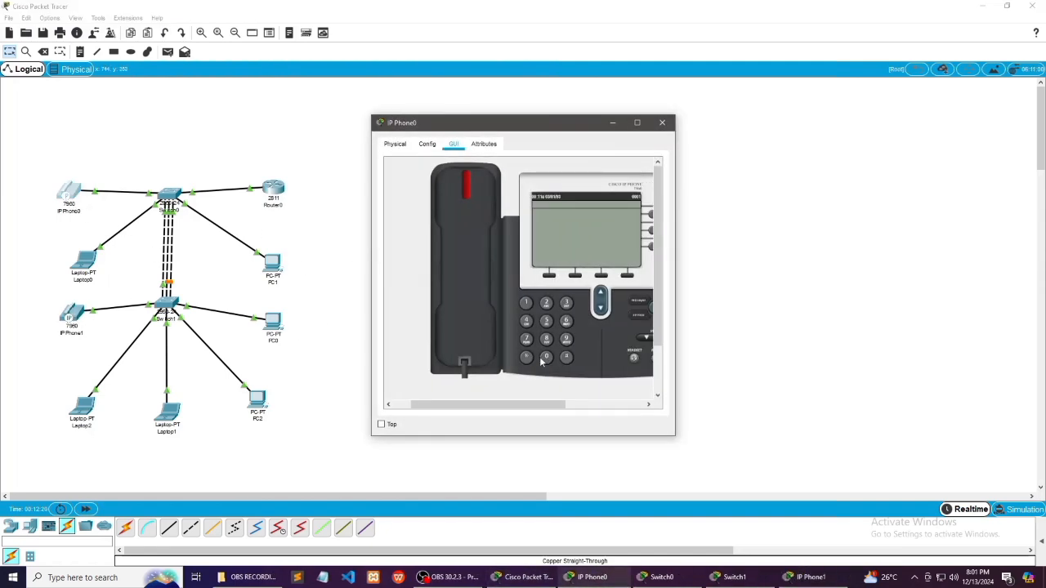
click(546, 358)
click(464, 291)
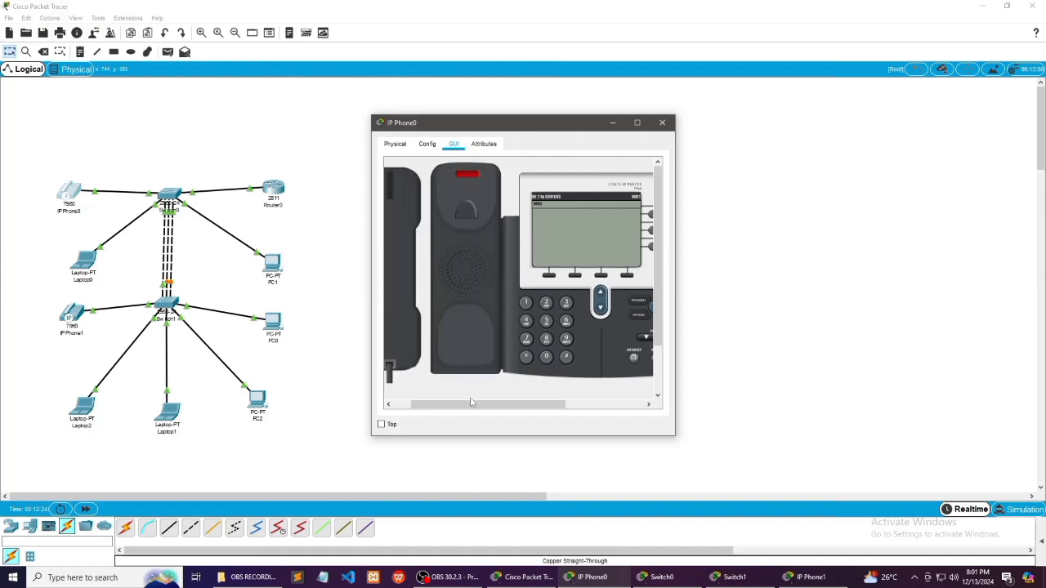
drag(473, 404, 456, 415)
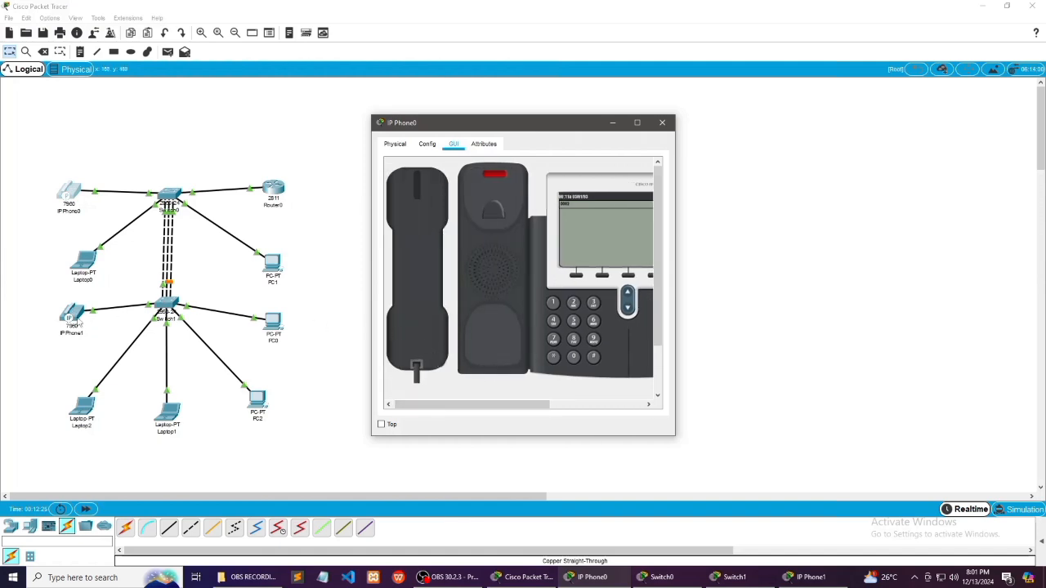
Open IP Phone1, lift its handset to answer the call, and put the handset back on the hook
click(80, 324)
click(509, 228)
click(408, 255)
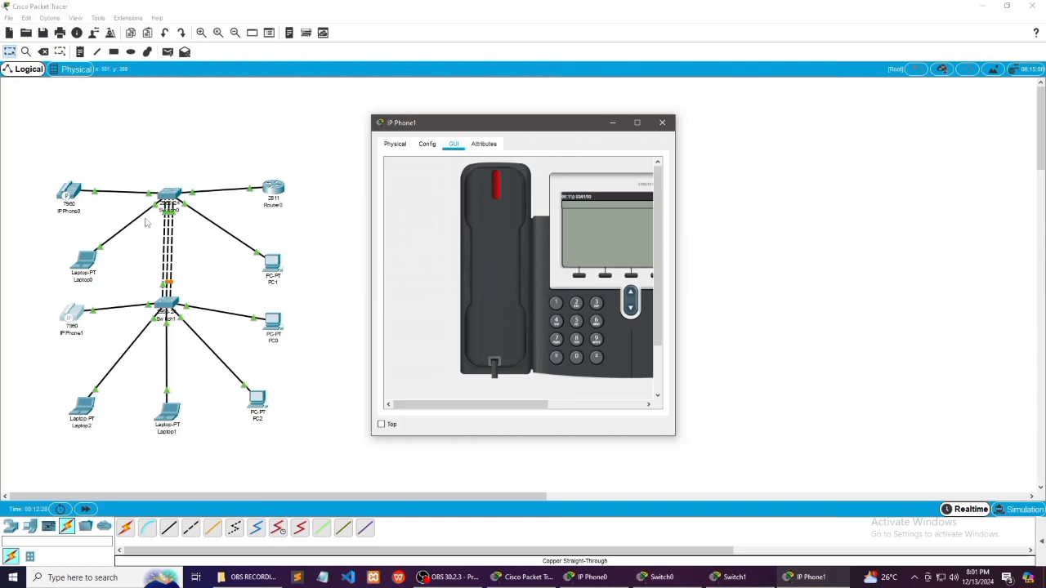
Put IP Phone0's handset back on the hook and call 0002 again by dialing it and lifting the handset
click(73, 198)
click(411, 238)
click(492, 222)
click(492, 219)
click(573, 358)
click(575, 361)
click(574, 303)
click(506, 287)
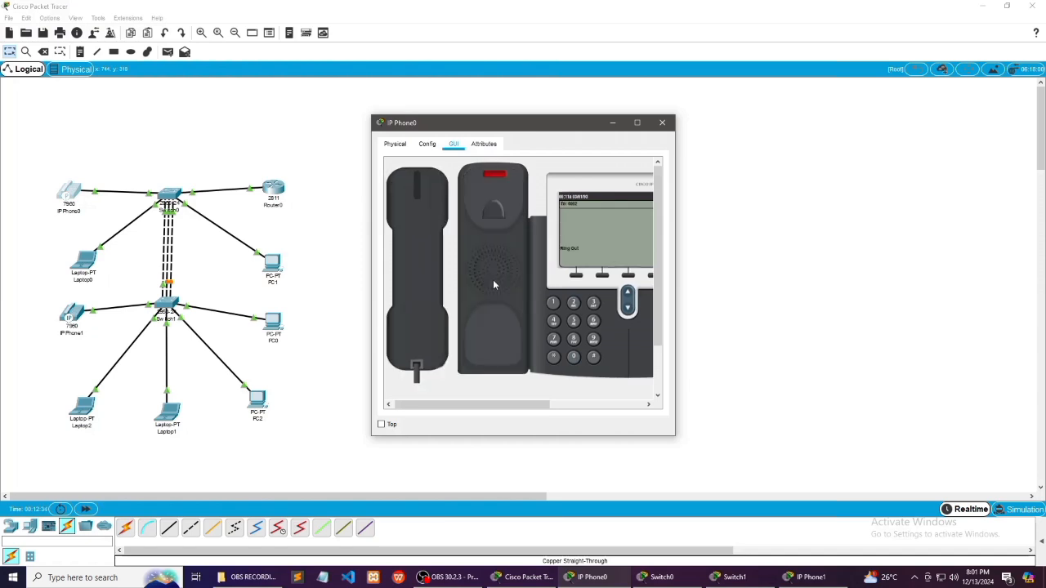
Answer the call on IP Phone1 by lifting its handset, and close the windows of both IP phones
click(69, 317)
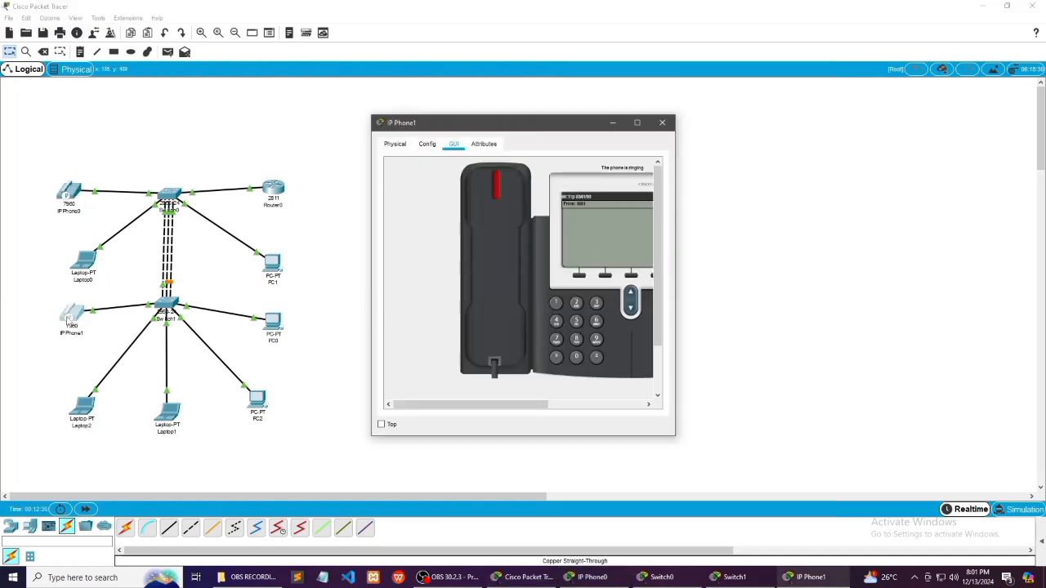
click(503, 282)
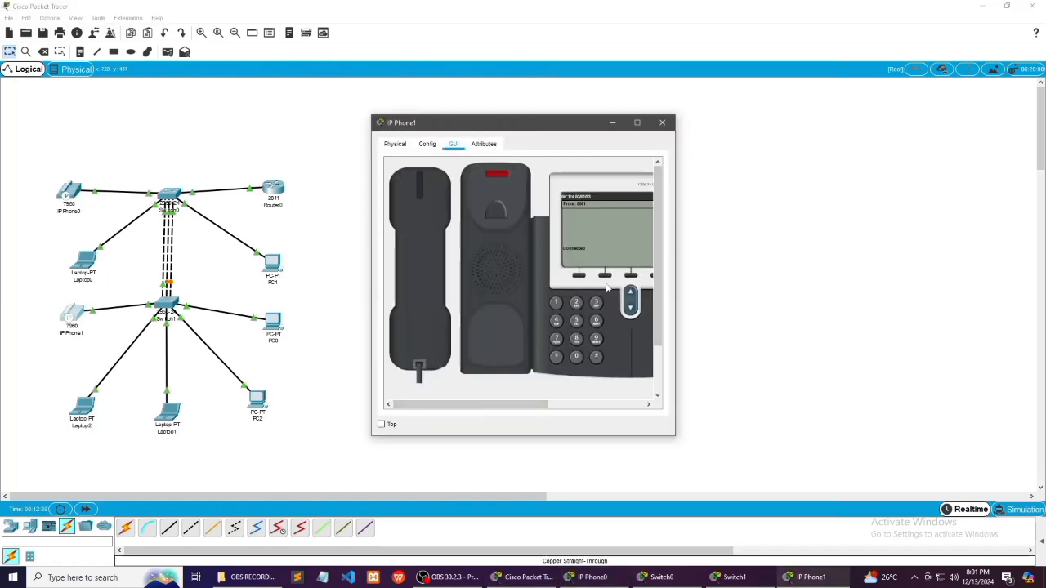
mouse_move(483, 406)
mouse_down()
mouse_move(506, 413)
mouse_move(481, 407)
mouse_up()
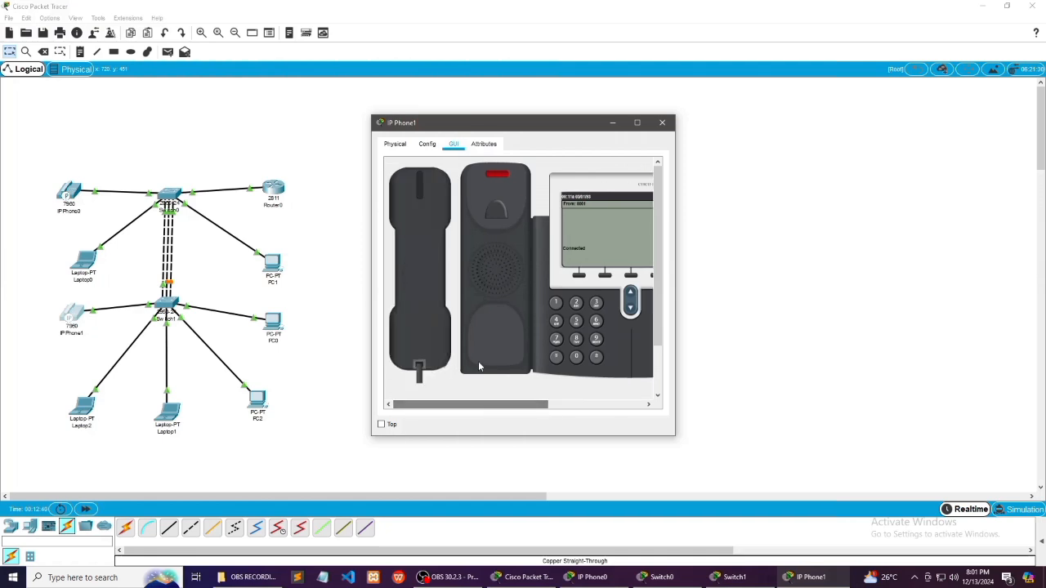
click(406, 303)
click(661, 122)
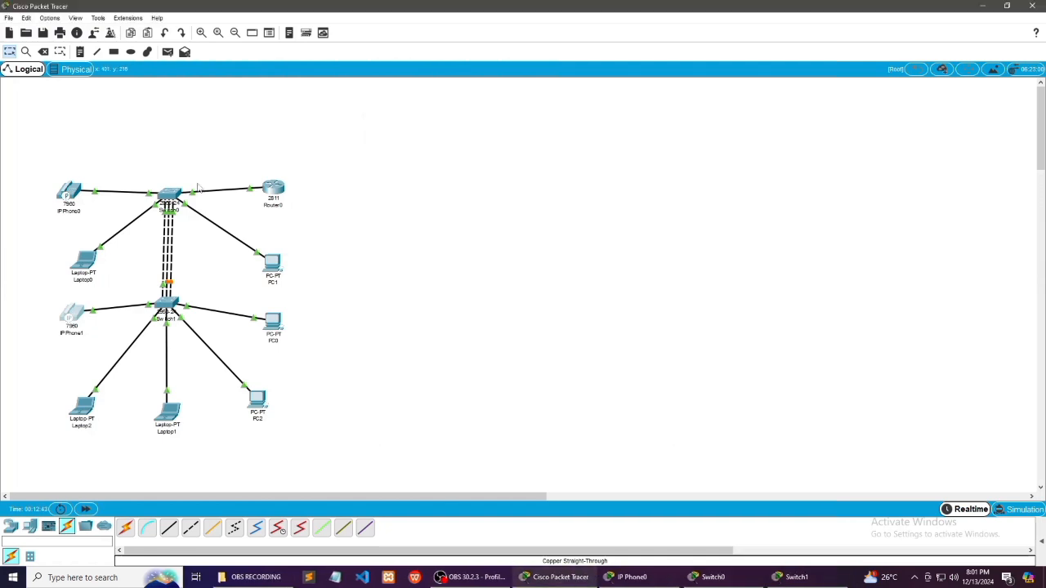
click(72, 204)
click(670, 123)
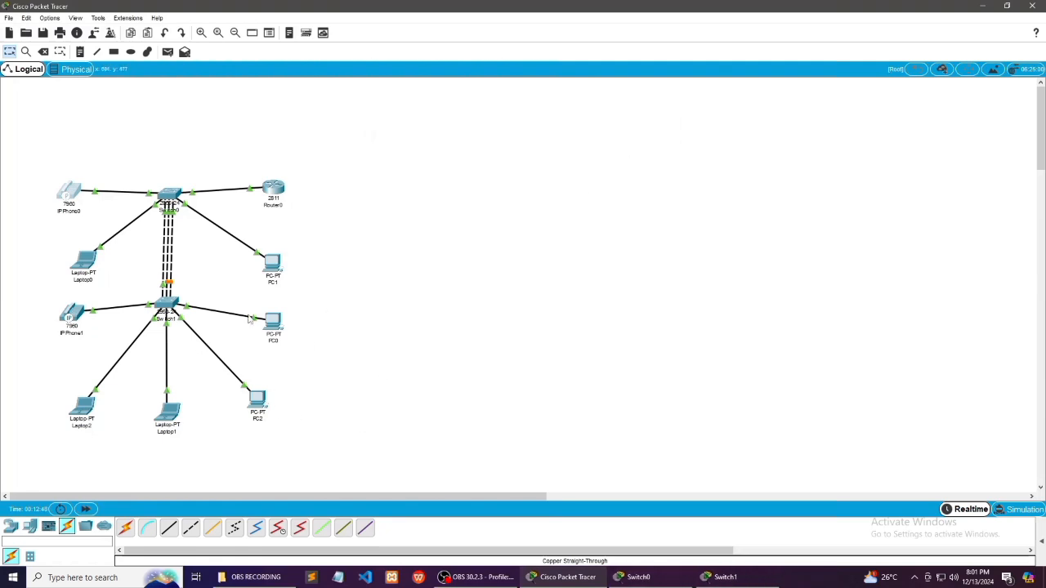
Set Laptop0's IPv4 configuration to DHCP and minimize its window
click(83, 266)
click(459, 144)
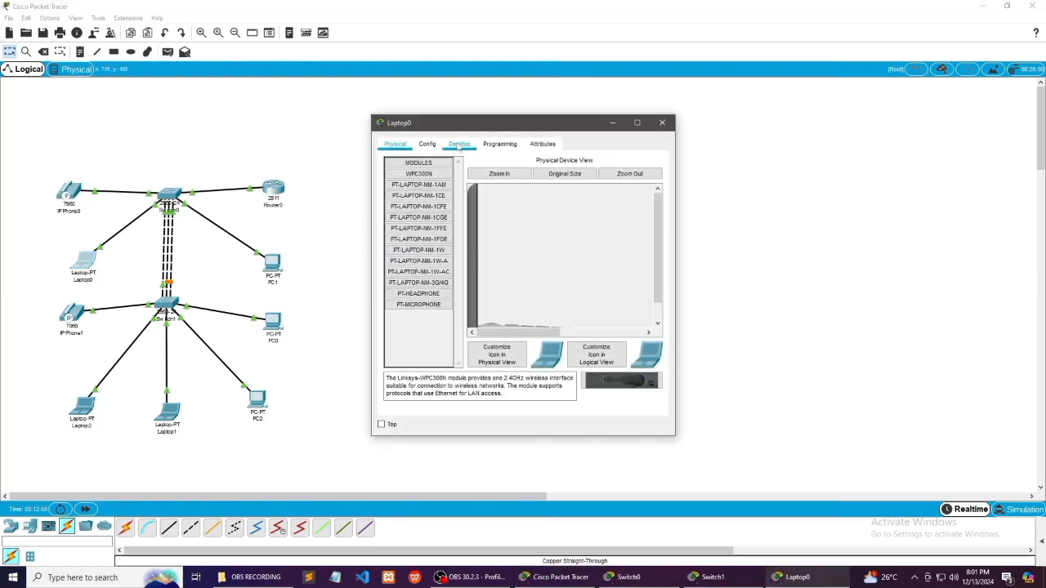
click(402, 199)
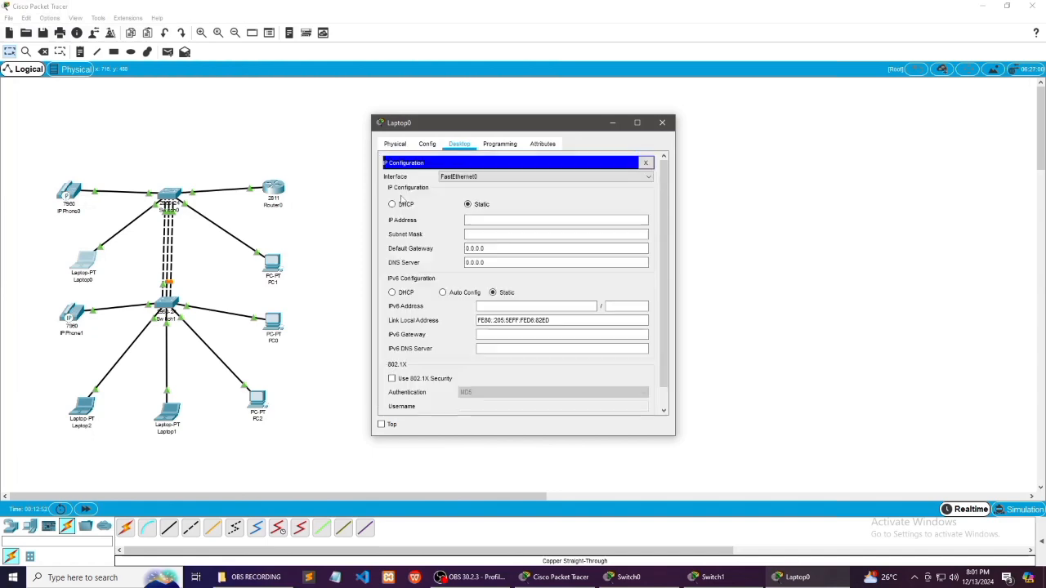
click(392, 204)
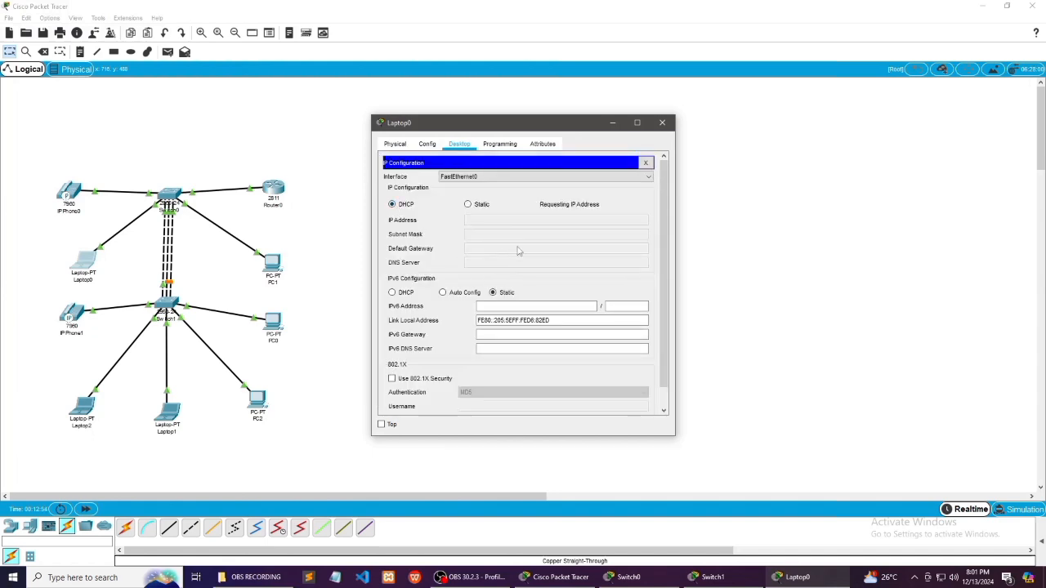
click(612, 123)
Set PC1's IPv4 configuration to DHCP and dismiss its window
click(278, 266)
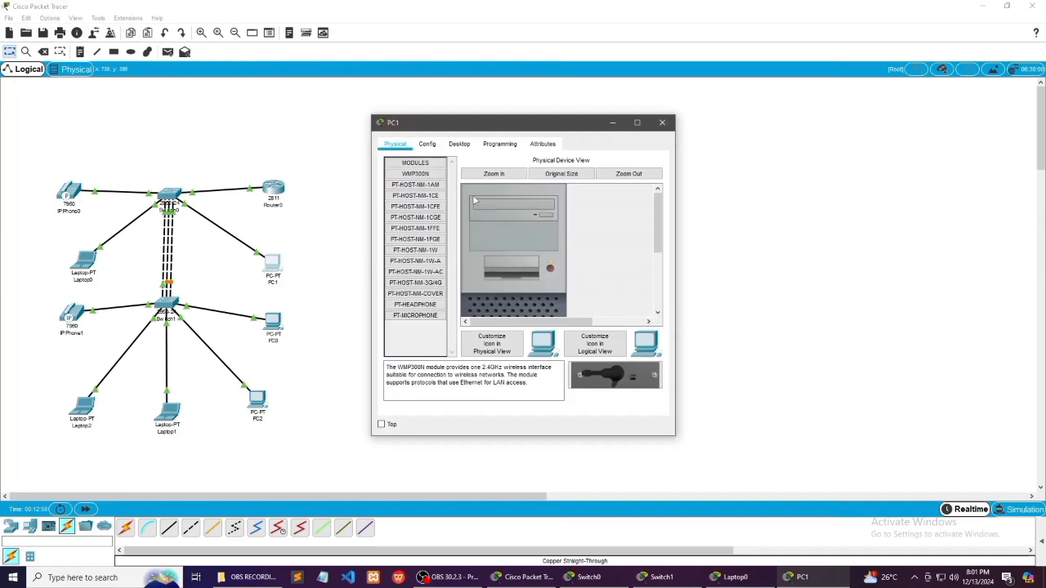
click(459, 144)
click(413, 192)
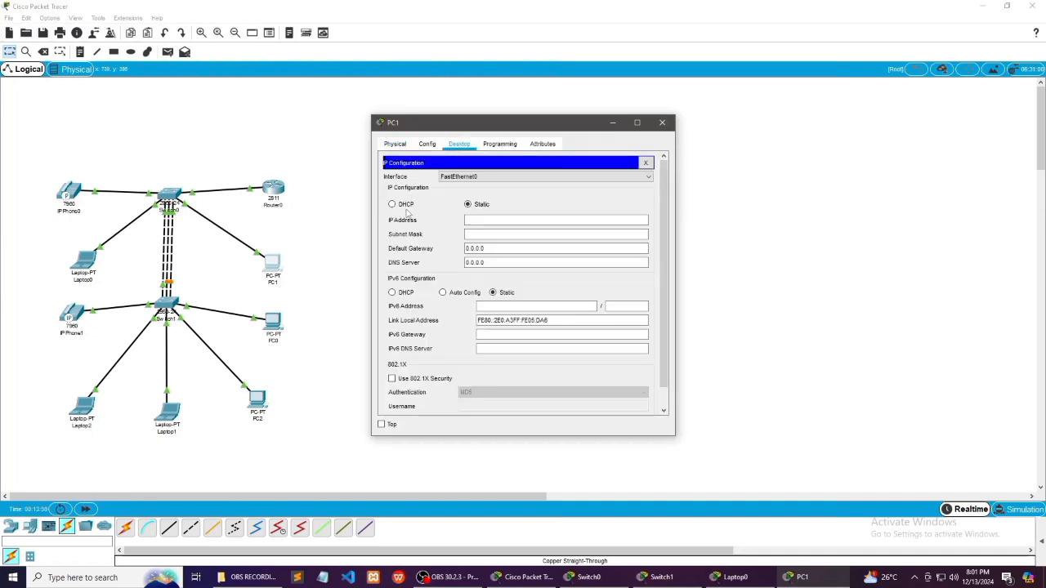
click(393, 205)
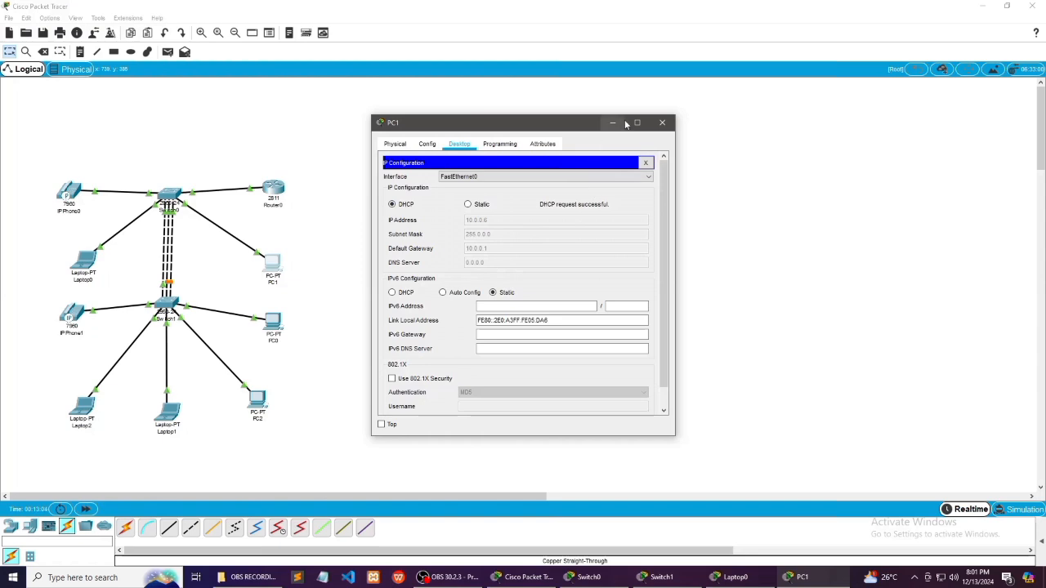
click(662, 122)
Set Laptop2's IPv4 configuration to DHCP
click(84, 411)
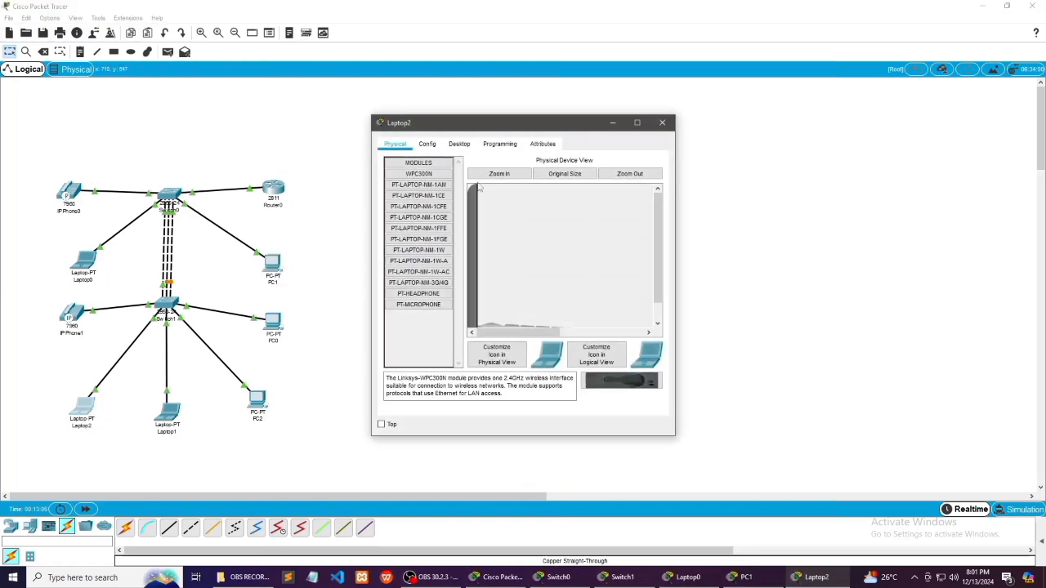
click(460, 145)
click(412, 200)
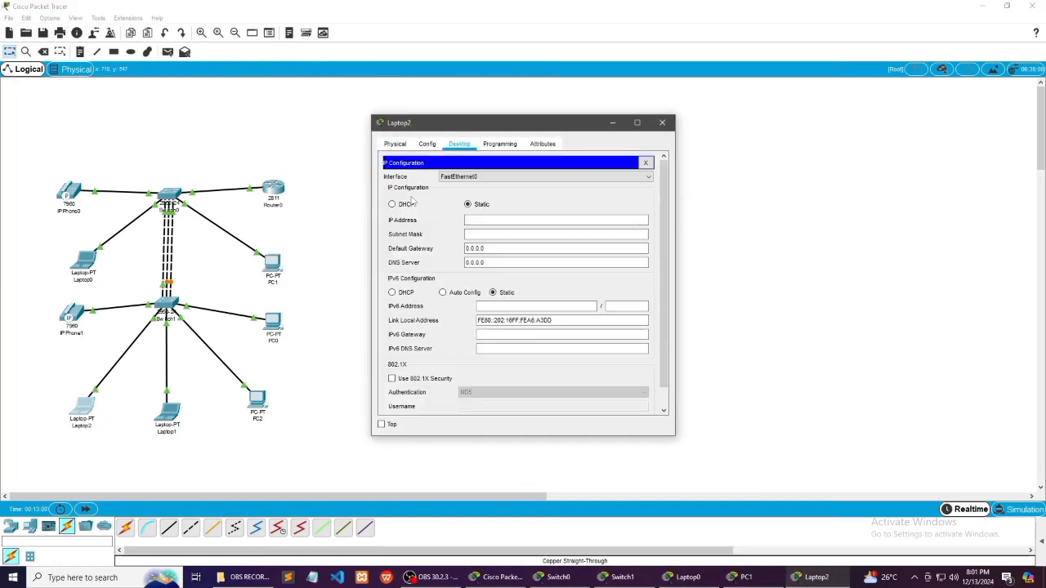
click(392, 204)
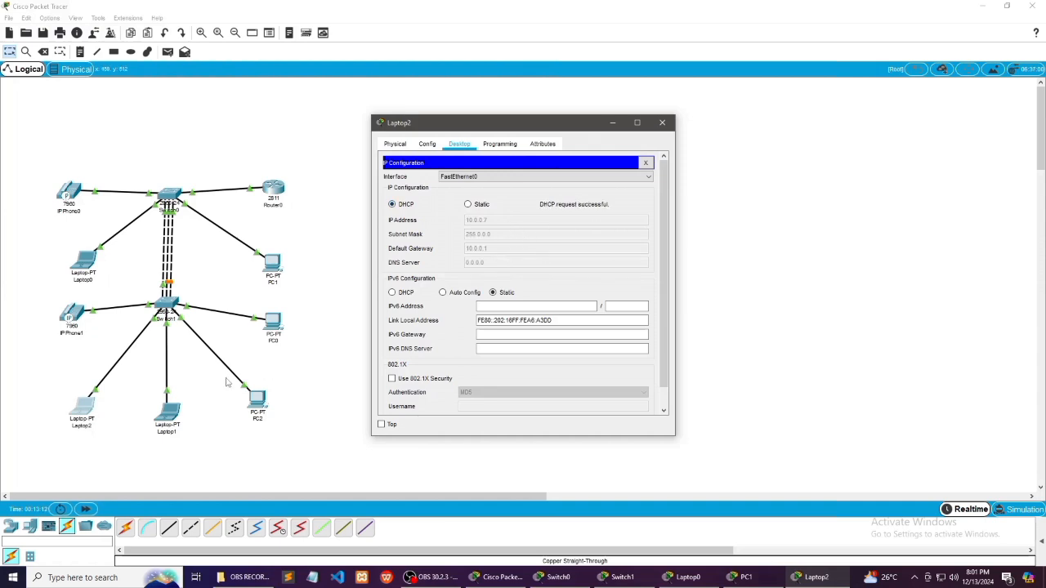
Set Laptop1's IPv4 configuration to DHCP and minimize its window
click(173, 415)
click(460, 148)
click(418, 194)
click(393, 205)
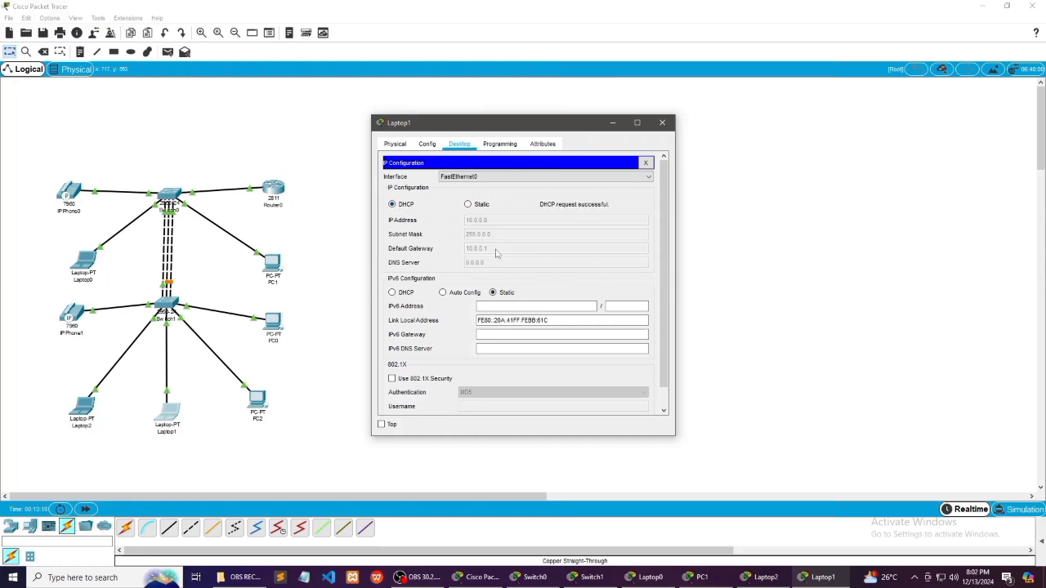
click(615, 123)
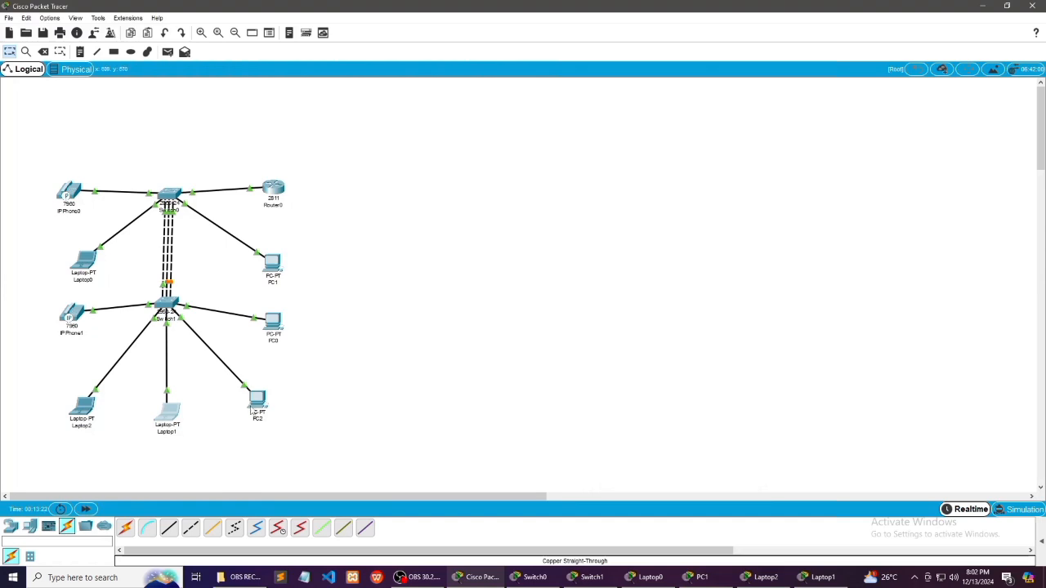
Set PC2's IPv4 configuration to DHCP and minimize its window
click(257, 400)
click(459, 144)
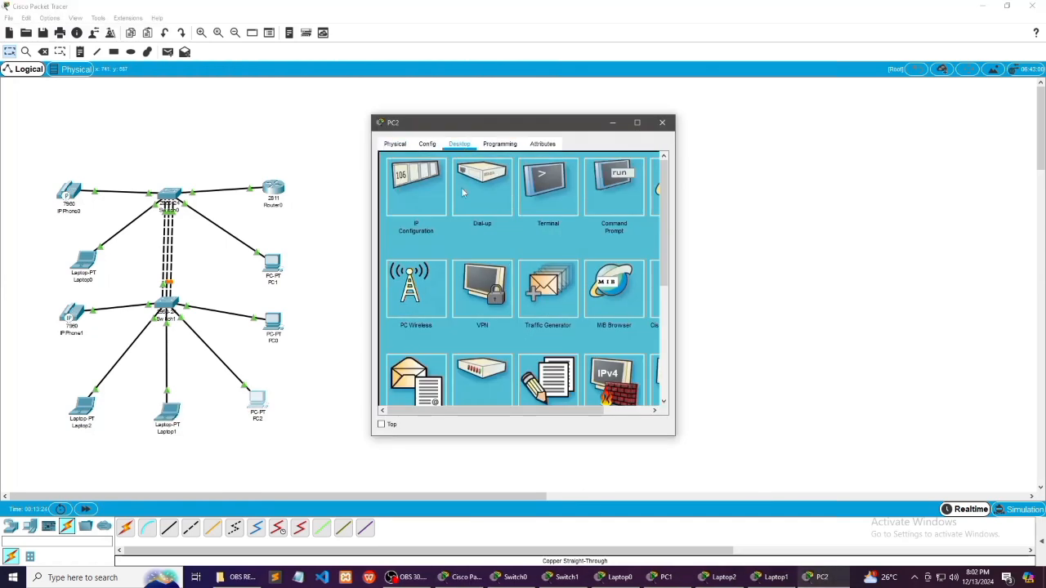
click(416, 193)
click(393, 205)
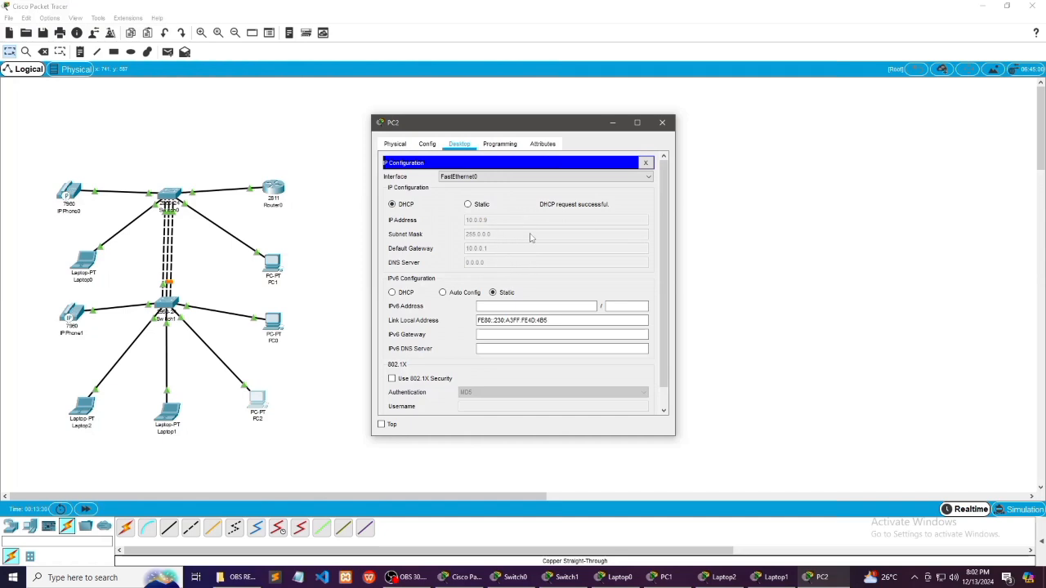
click(615, 123)
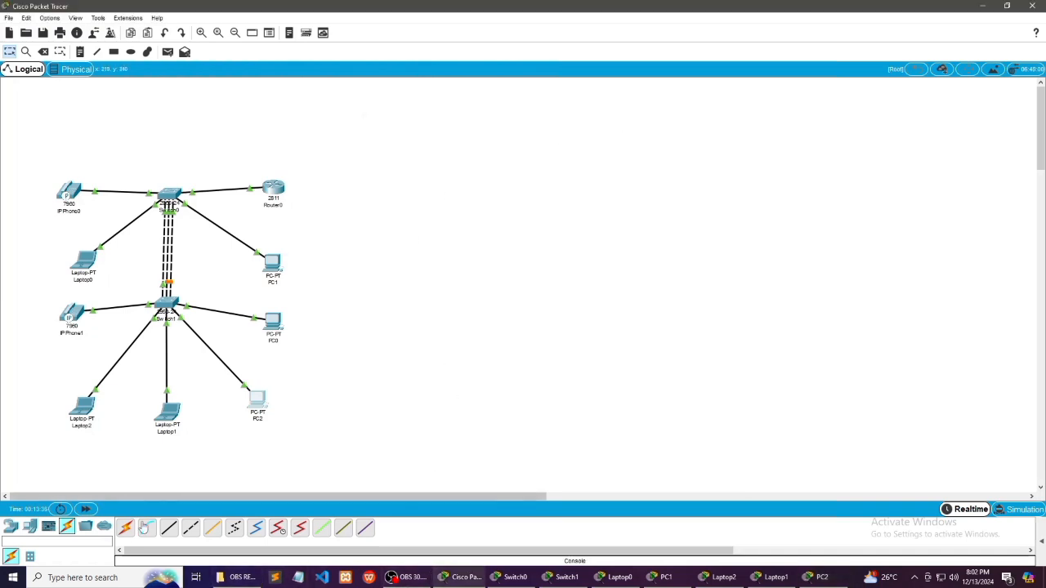
Place a Router-PT above Switch0 and a 2811 router in the empty area well to the right of Router0
click(10, 527)
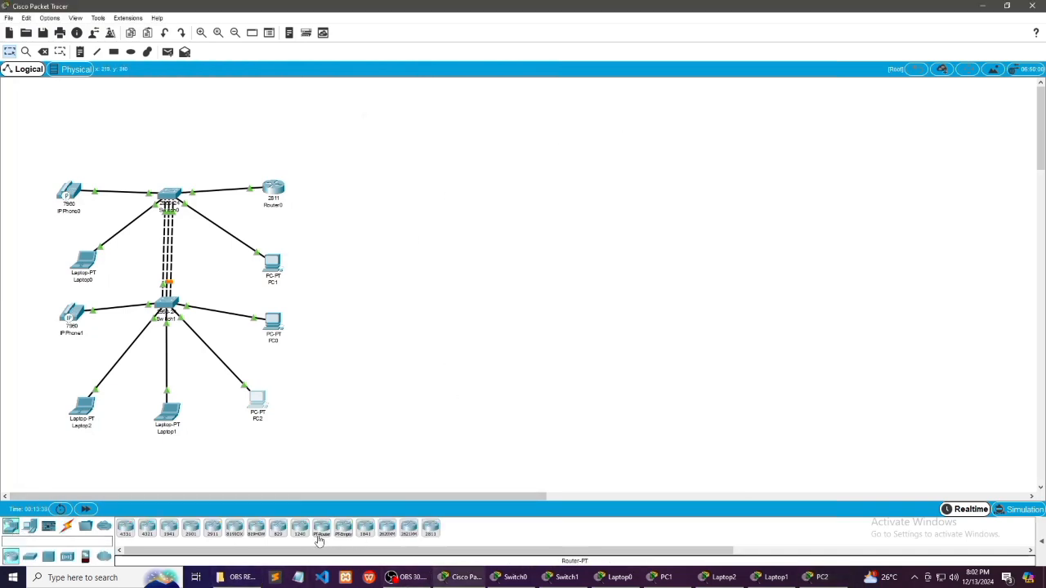
click(322, 532)
click(173, 136)
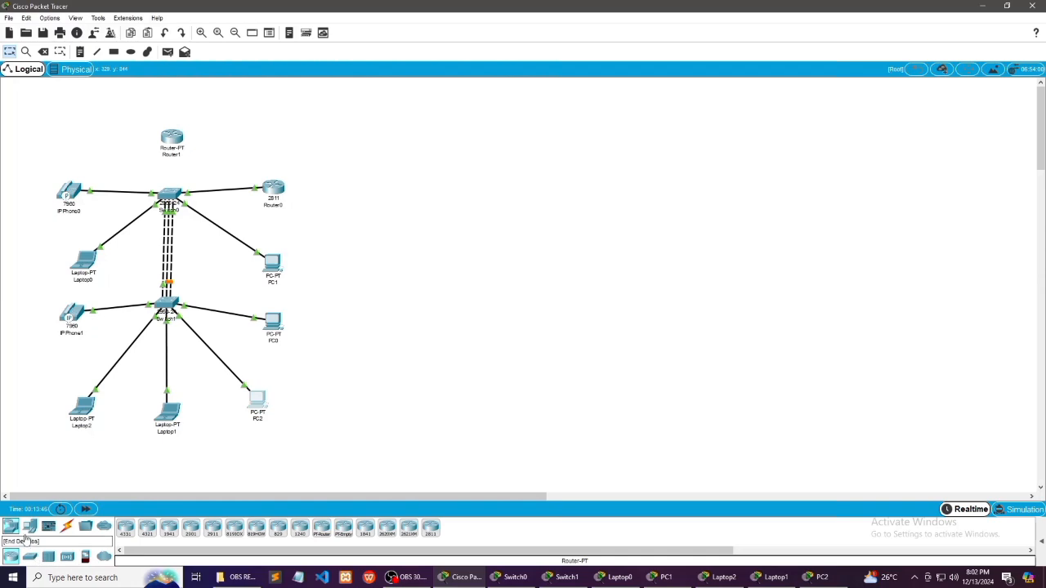
click(430, 528)
click(533, 192)
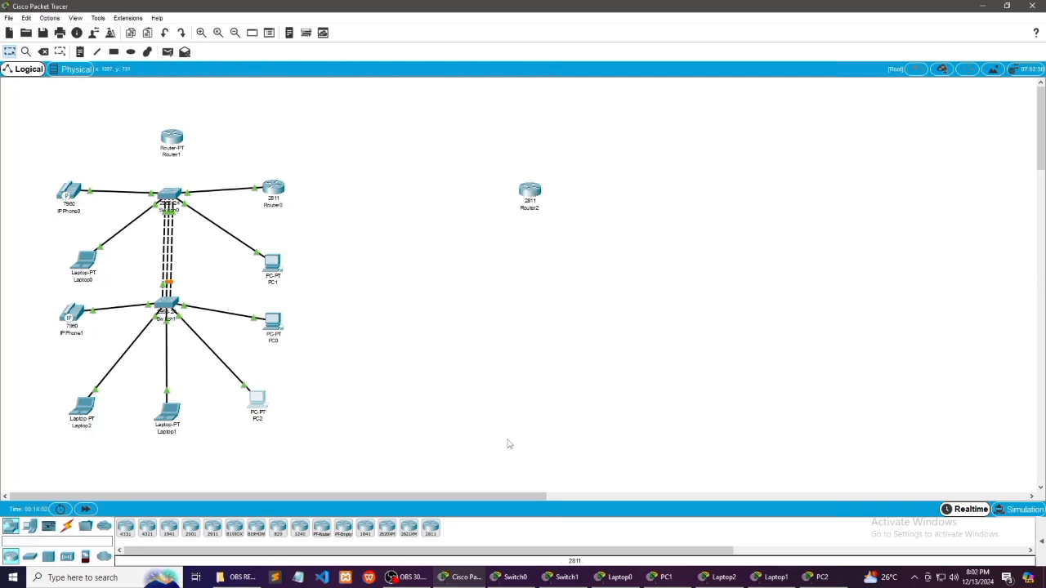
Add two 2960-24 switches to the right of Router2, one level with it and one below the first
click(29, 557)
click(278, 531)
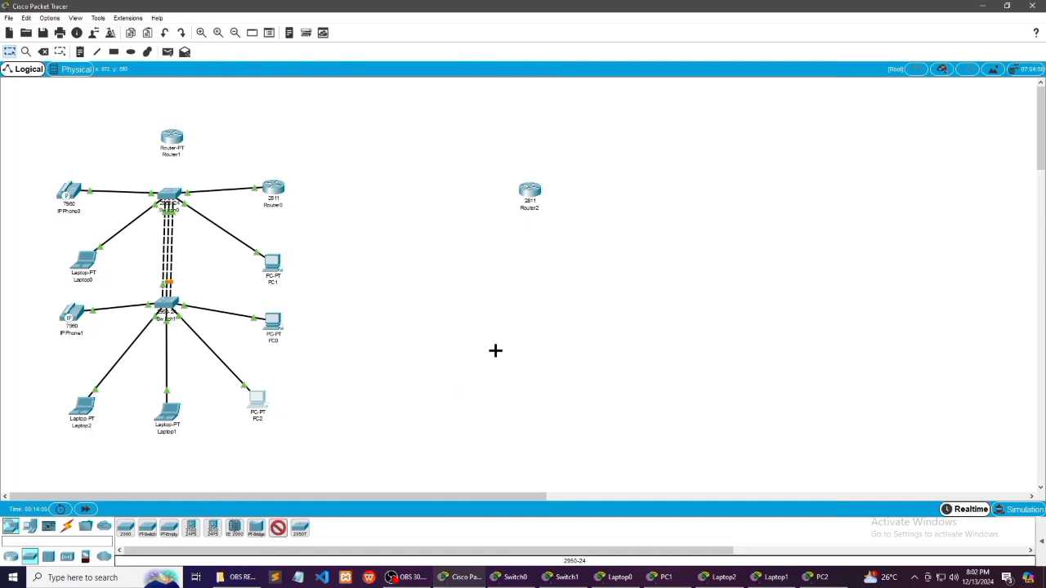
click(664, 194)
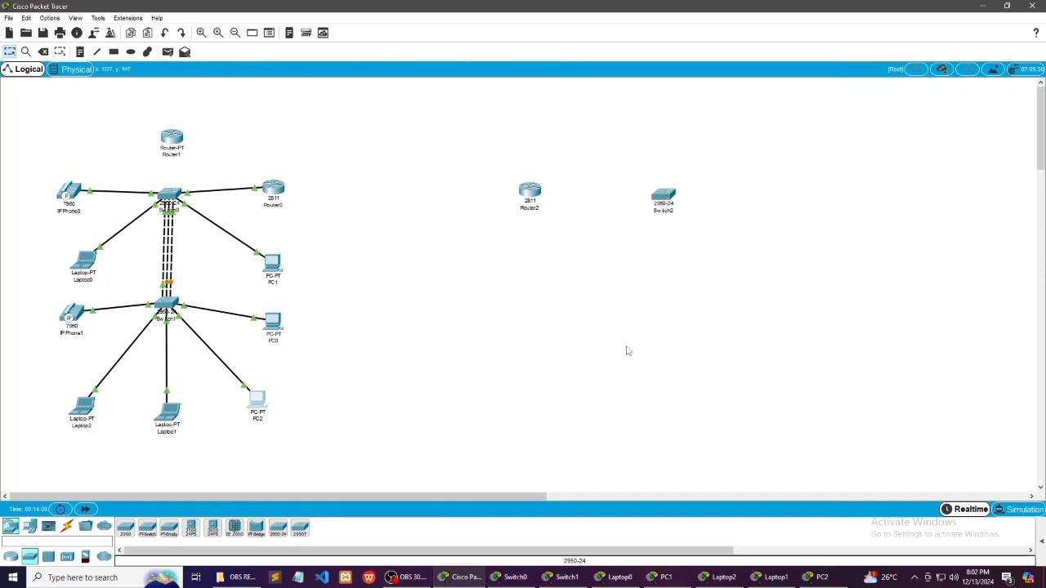
click(278, 531)
click(668, 305)
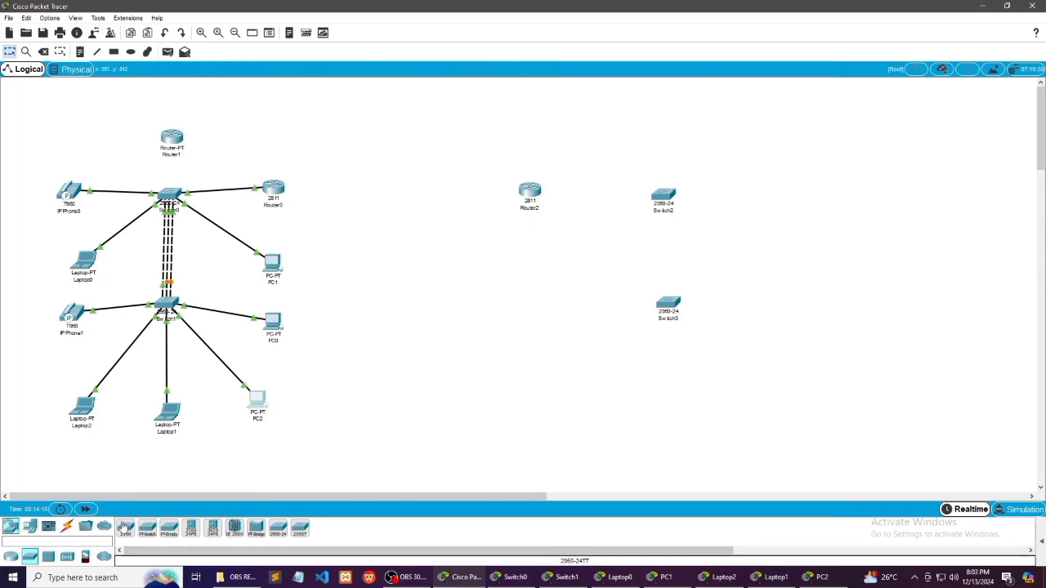
Place a PC below Router2 and a laptop on the opposite side of the two new switches
click(30, 526)
click(125, 531)
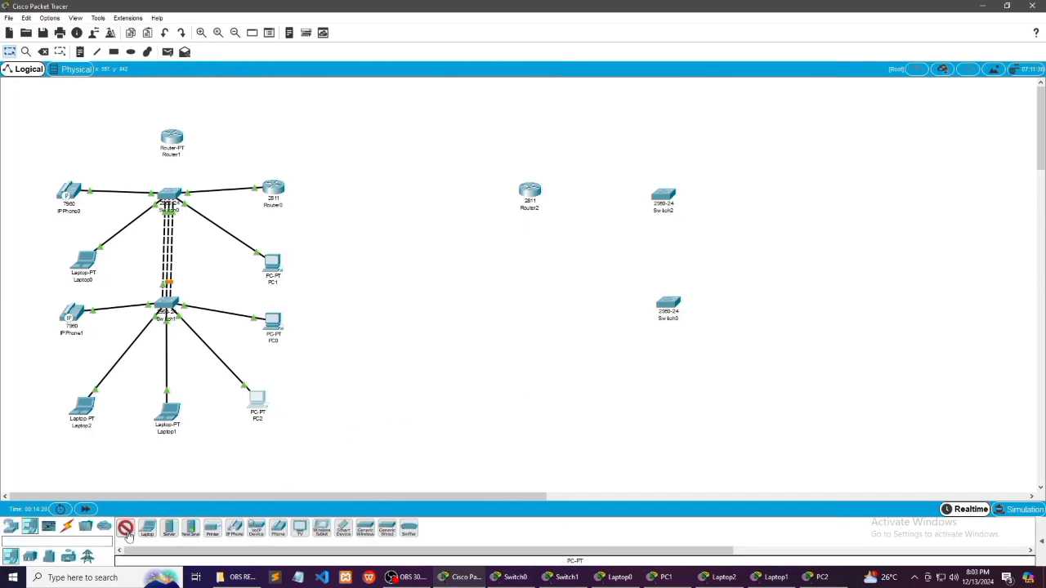
click(534, 272)
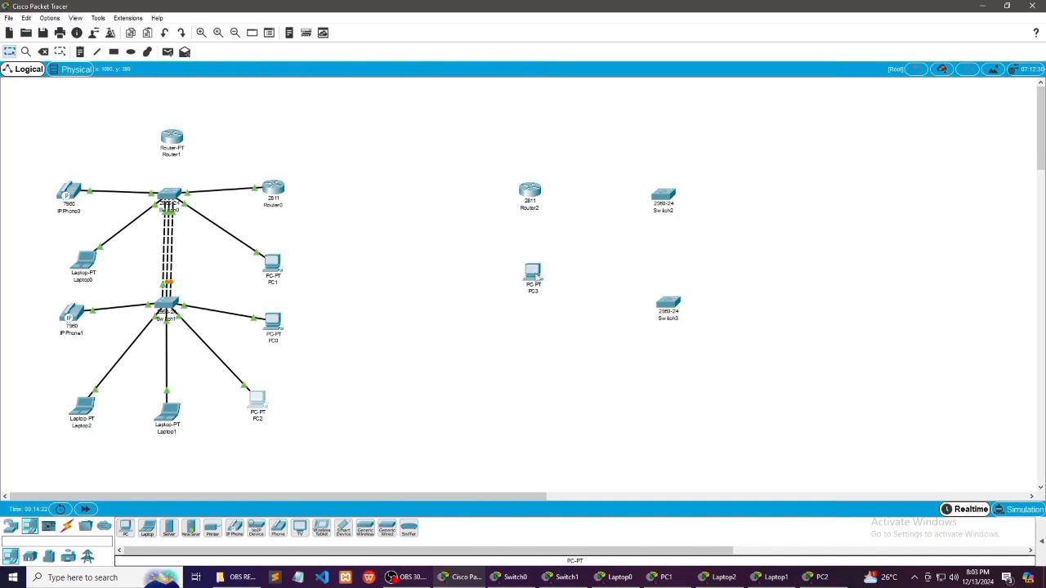
click(147, 528)
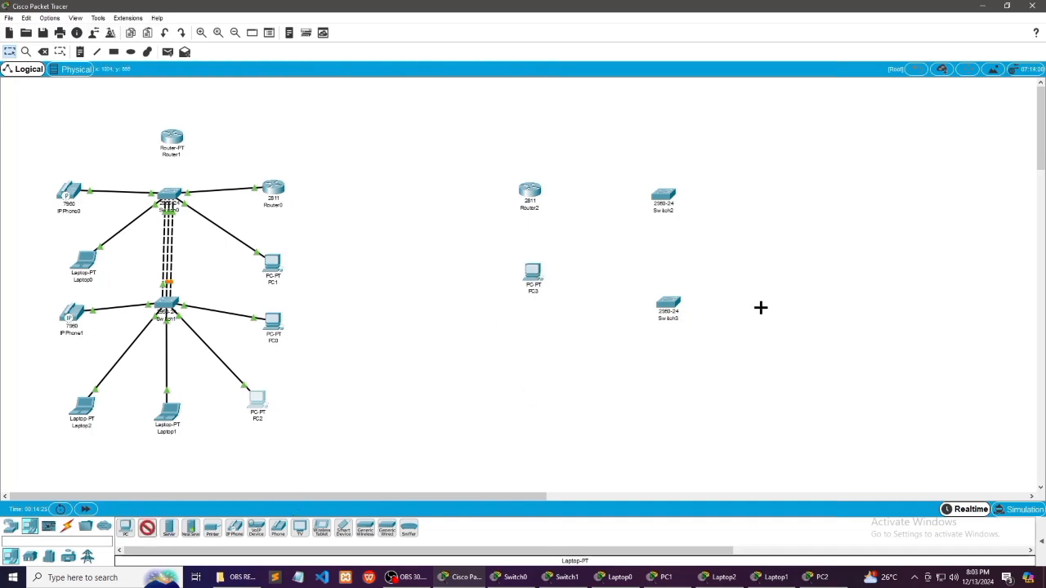
click(779, 269)
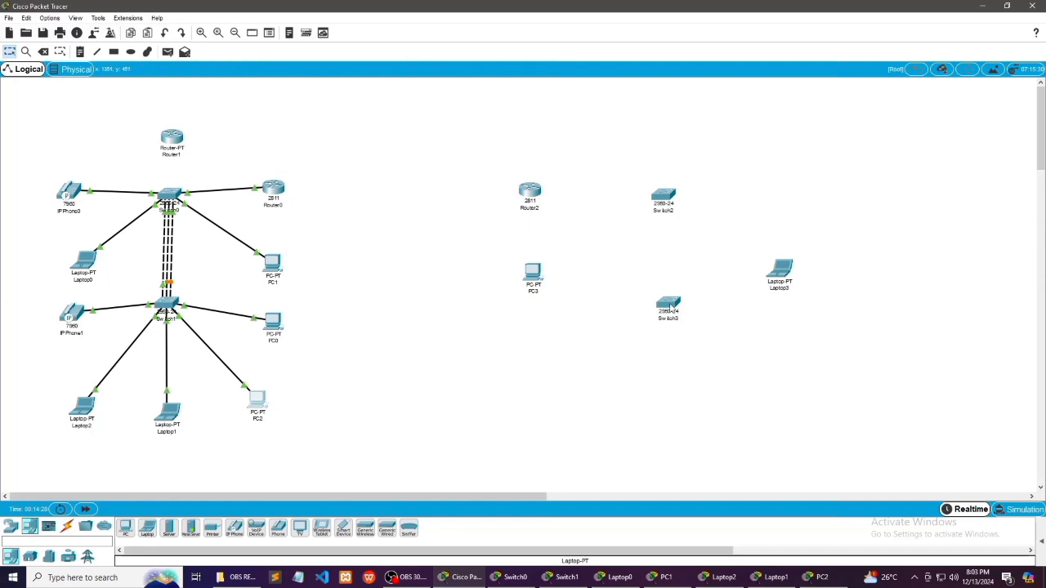
double_click(669, 306)
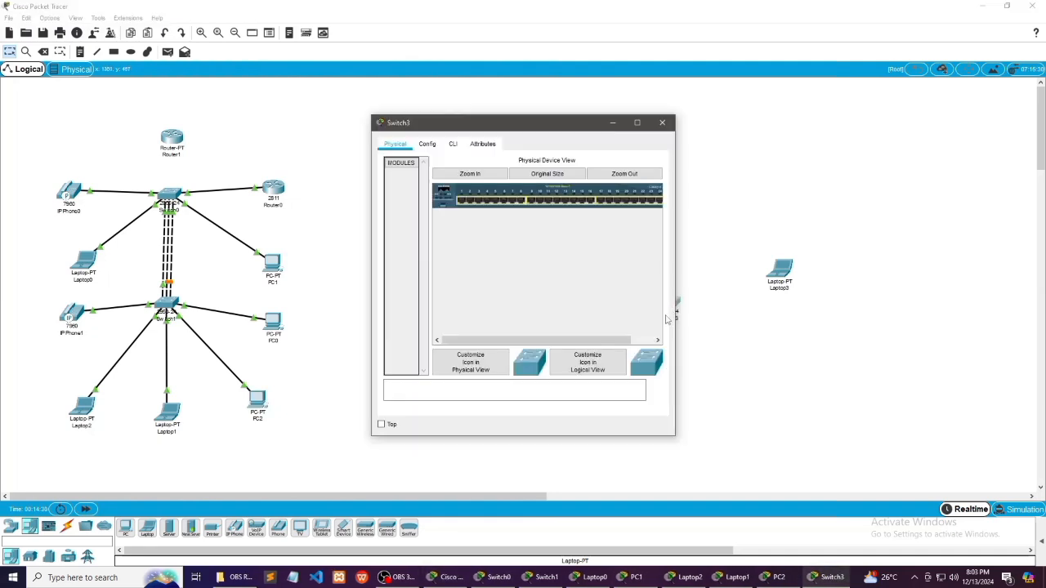
click(724, 314)
click(670, 305)
click(695, 315)
click(672, 327)
click(712, 326)
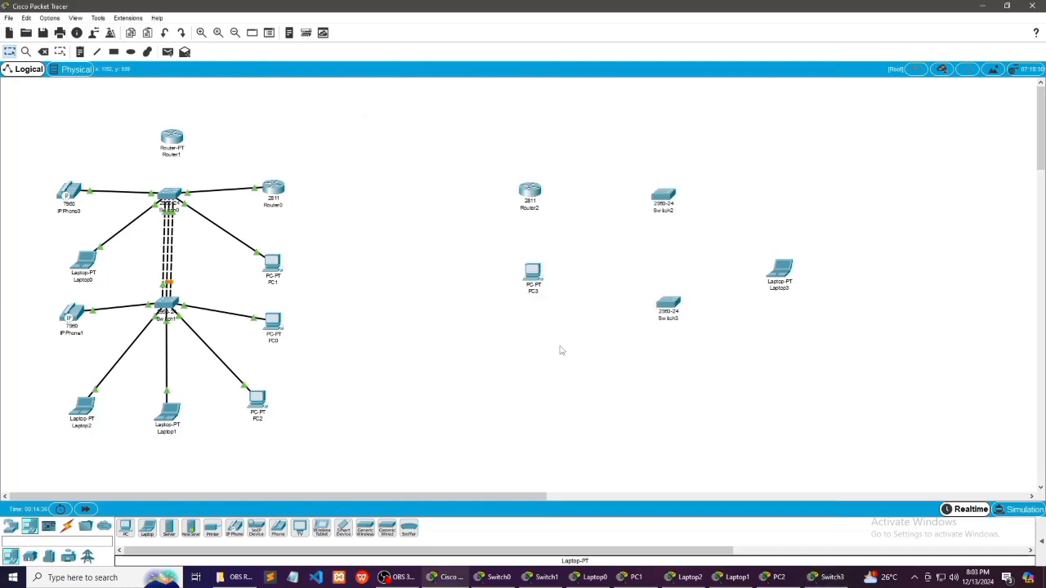
Place a 7960 IP phone to the right of Switch2, above Laptop3
click(234, 531)
click(784, 194)
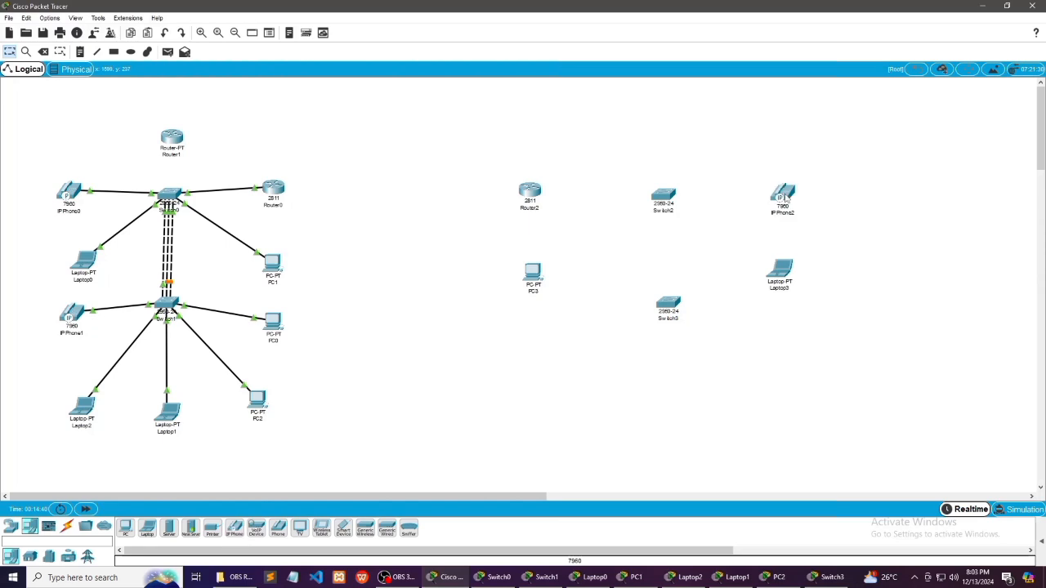
click(670, 309)
click(694, 327)
click(667, 306)
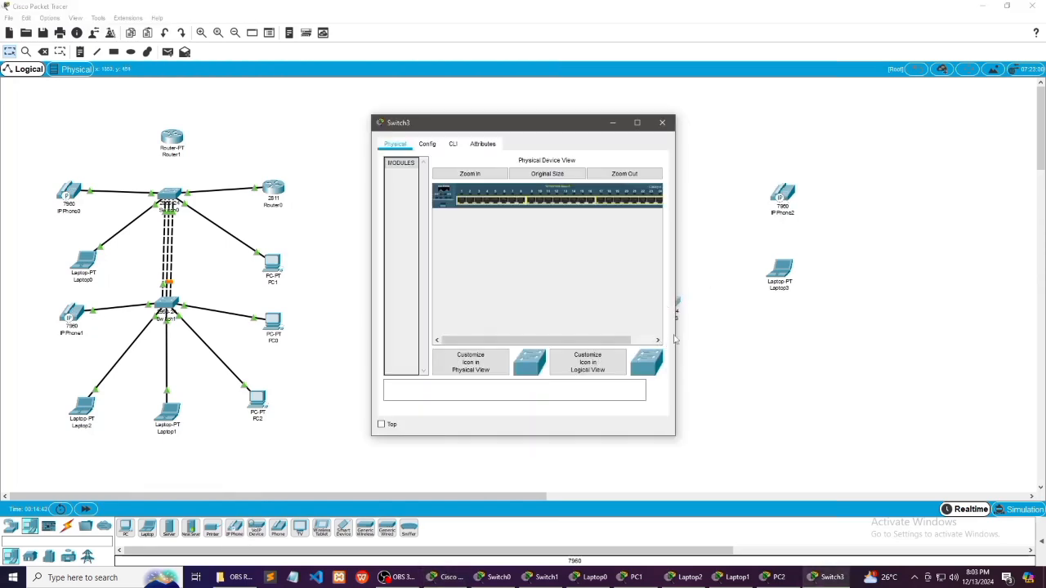
click(612, 122)
click(666, 306)
click(688, 325)
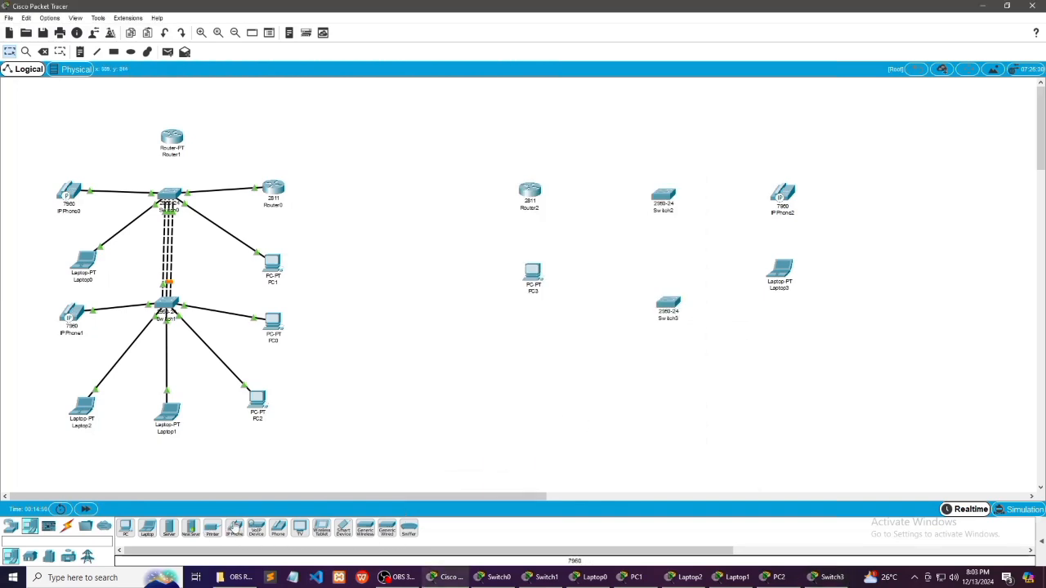
Add two more PCs, one directly below PC3 and one to the lower left of Switch3
click(127, 533)
click(538, 333)
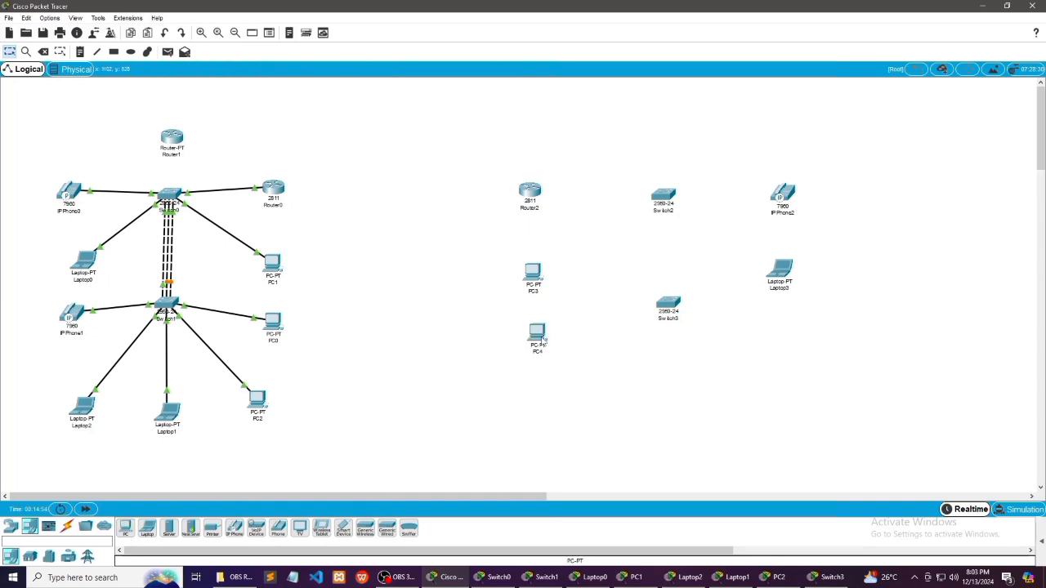
click(127, 530)
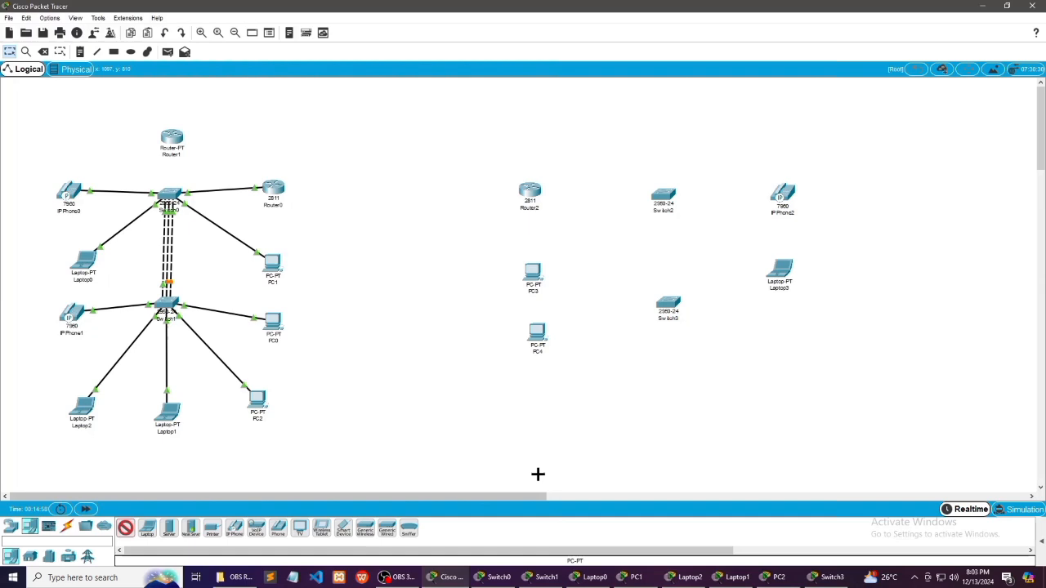
click(582, 398)
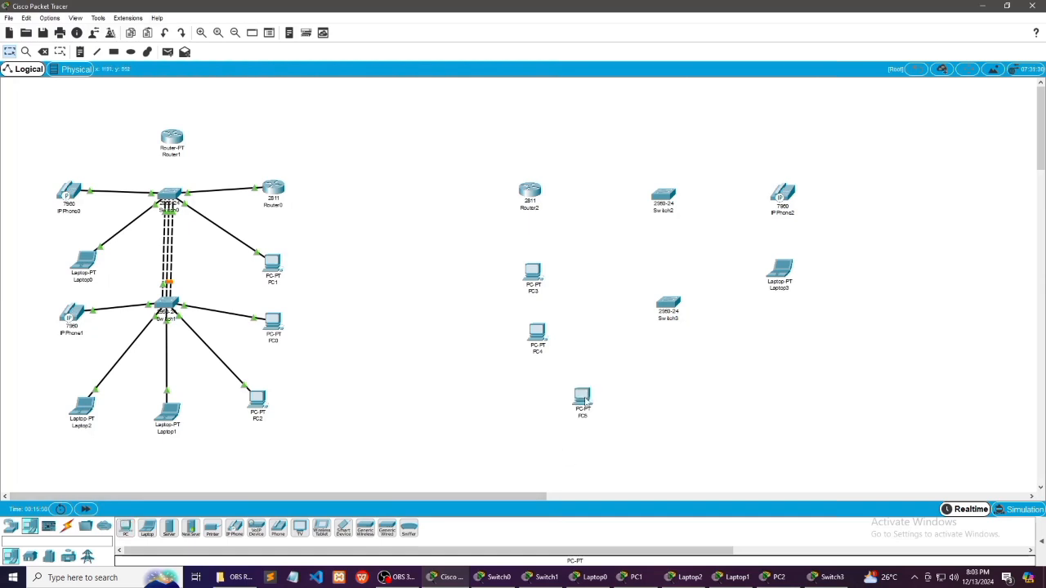
Place a laptop below Switch3, another laptop to its right, and a 7960 IP phone between Laptop3 and that second laptop
click(148, 530)
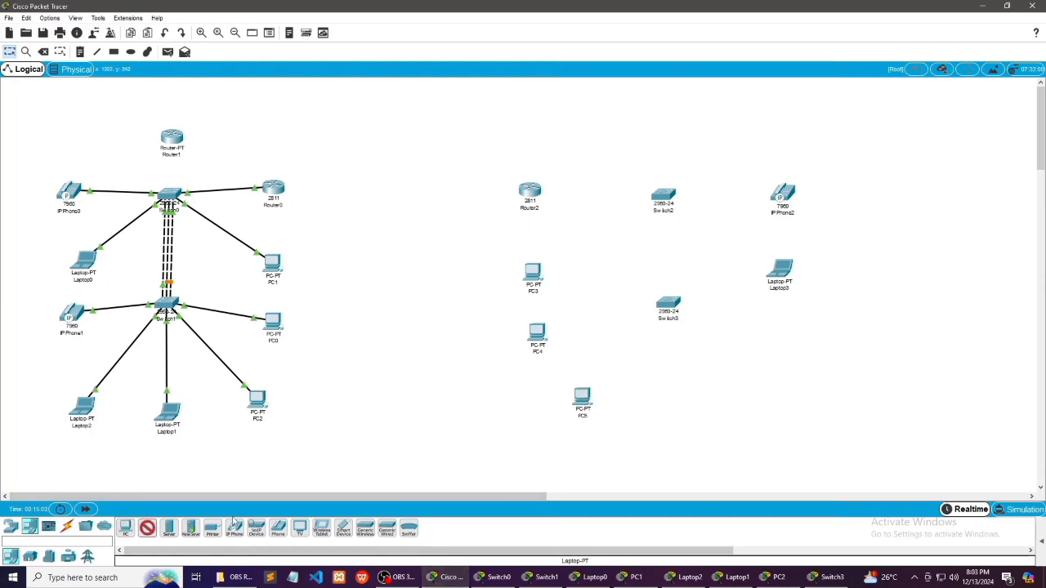
click(682, 413)
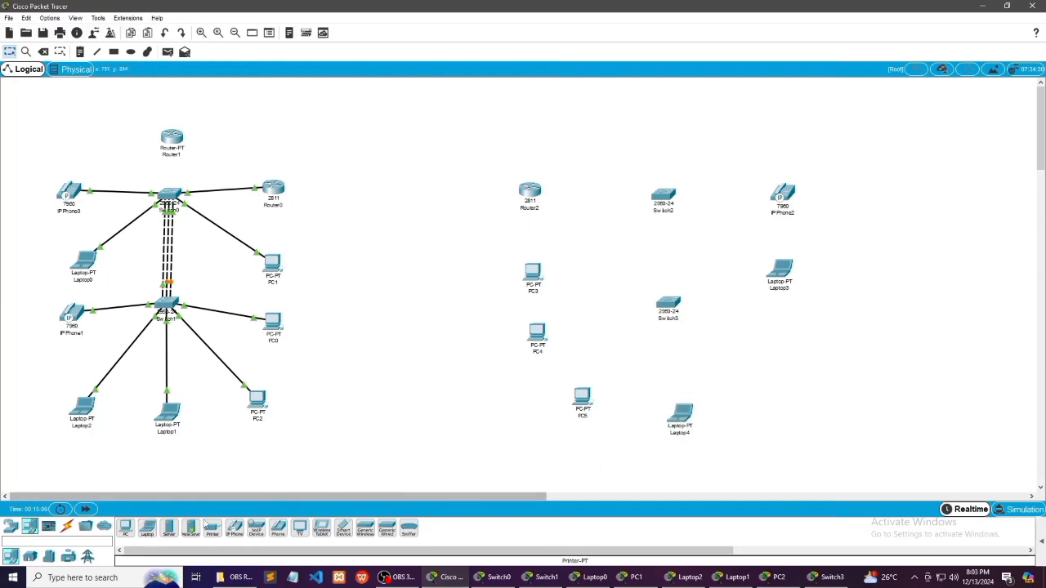
click(149, 530)
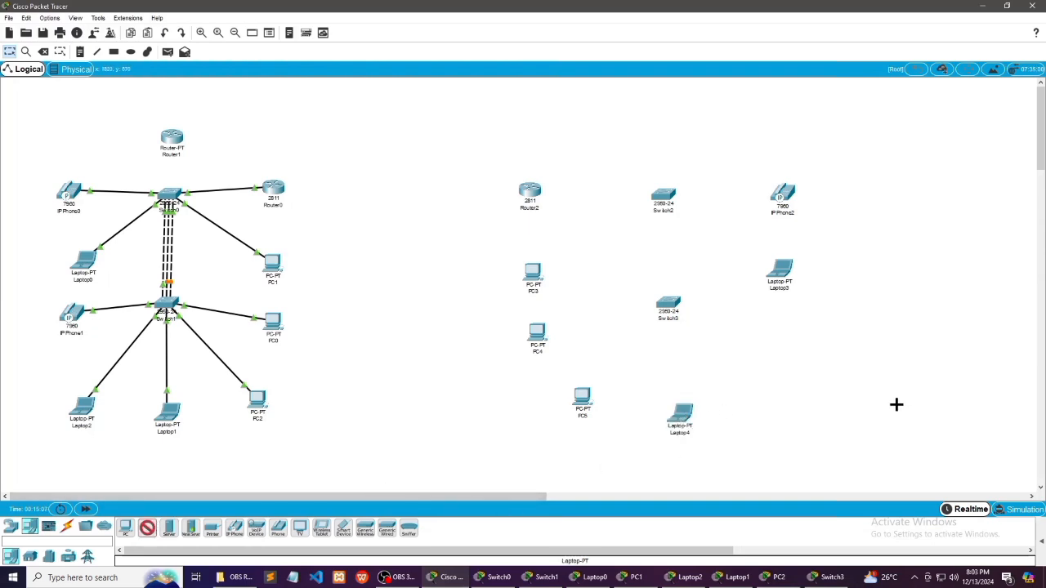
click(785, 395)
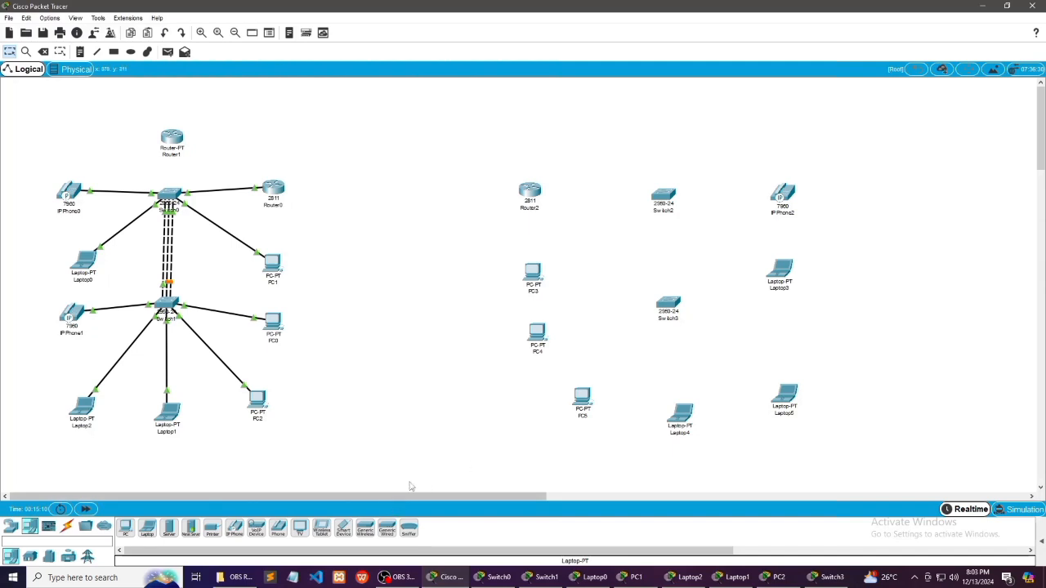
click(234, 529)
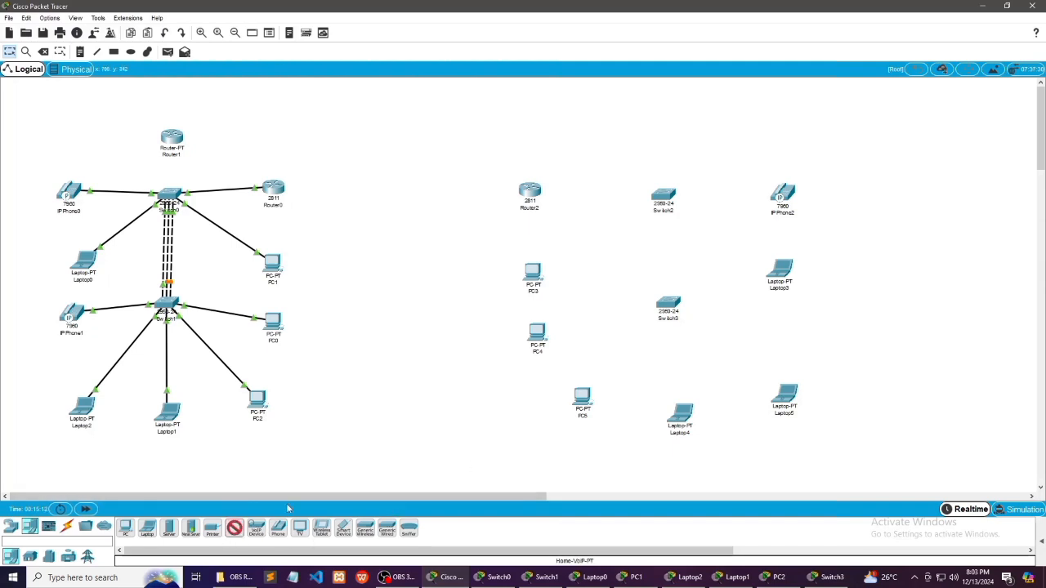
click(782, 332)
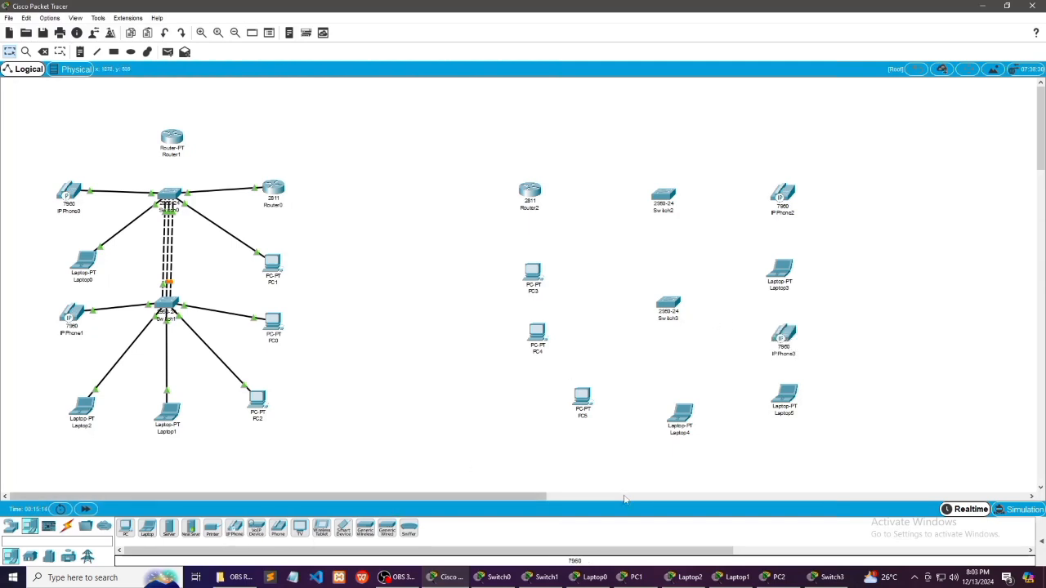
Connect IP Phone2's Switch port to Switch2's FastEthernet0/1 with a copper straight-through cable
click(67, 527)
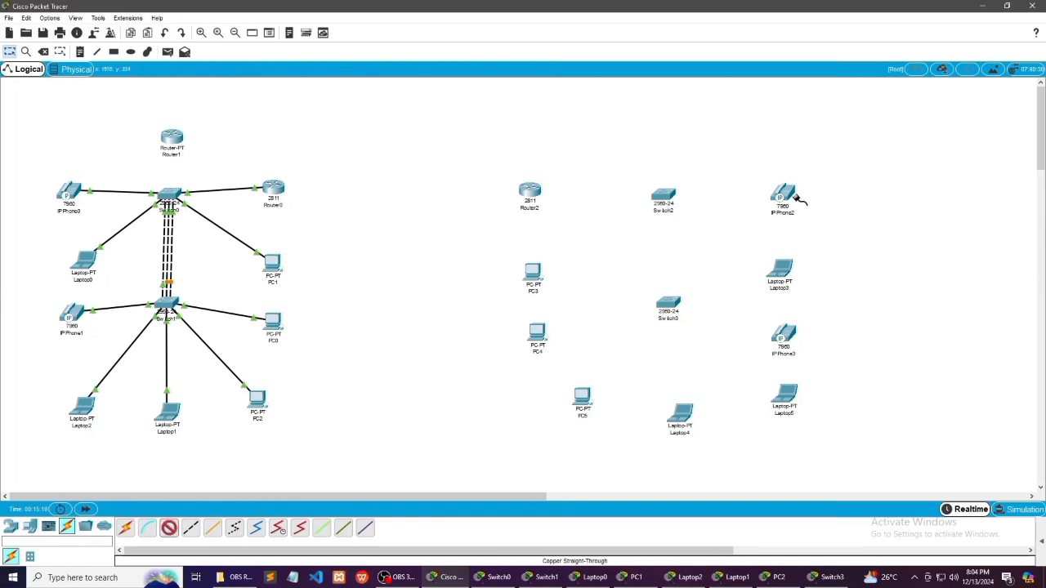
click(790, 196)
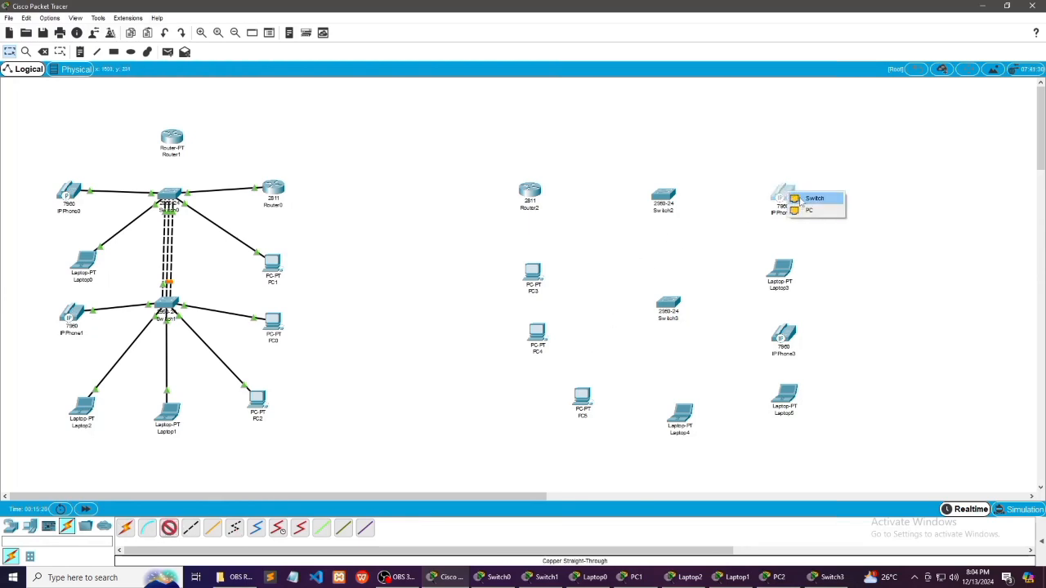
click(803, 200)
click(667, 199)
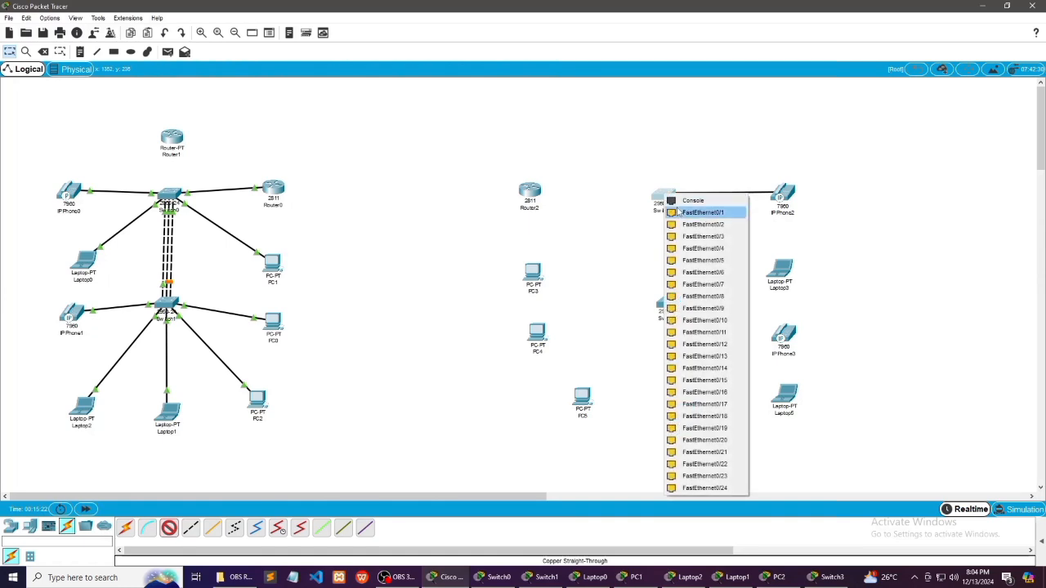
click(678, 213)
Connect Switch2's FastEthernet0/2 to Router2's FastEthernet0/0 with a copper straight-through cable
click(168, 528)
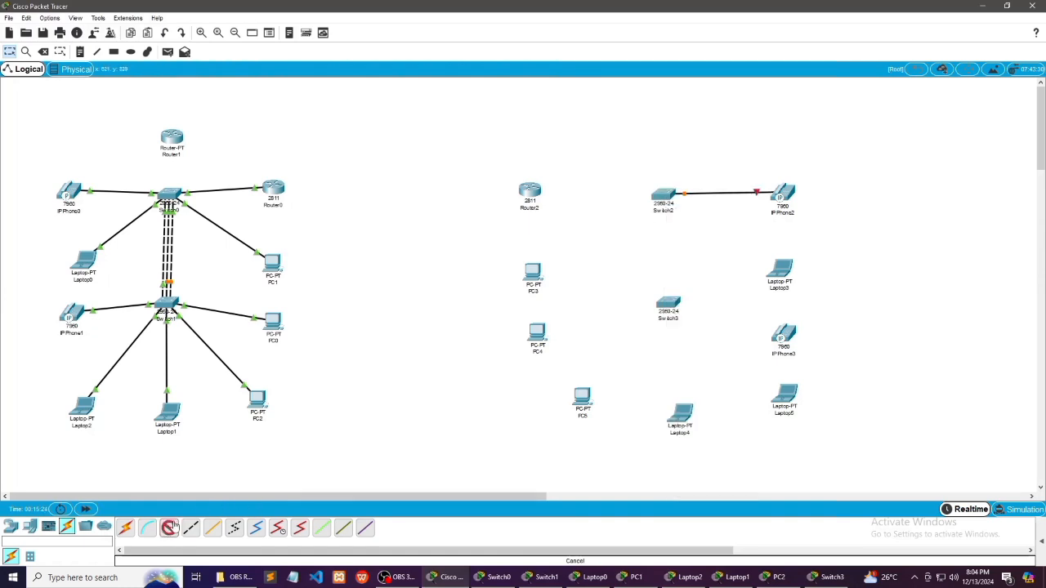
mouse_move(666, 196)
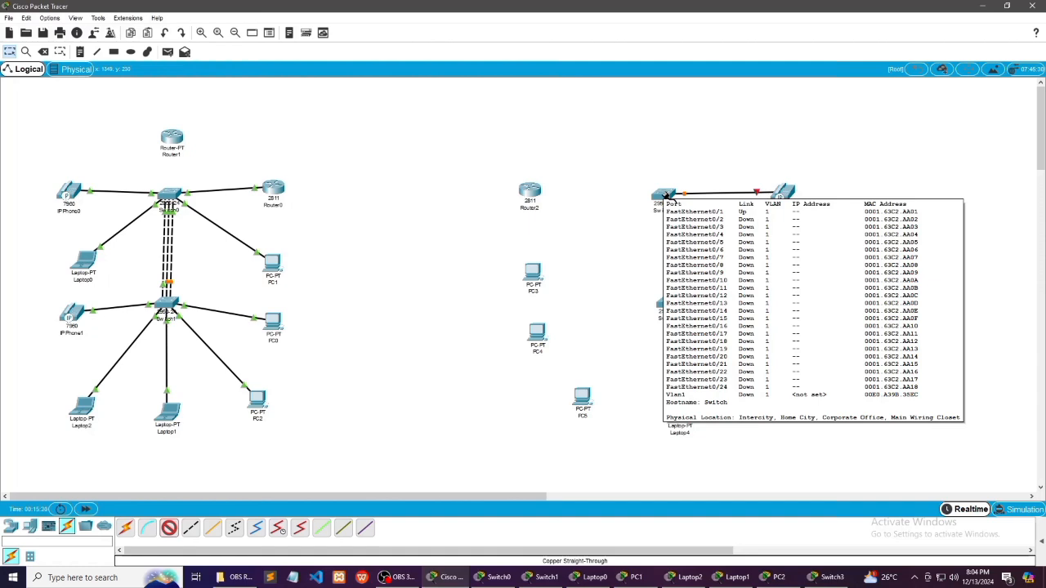
click(666, 197)
click(678, 219)
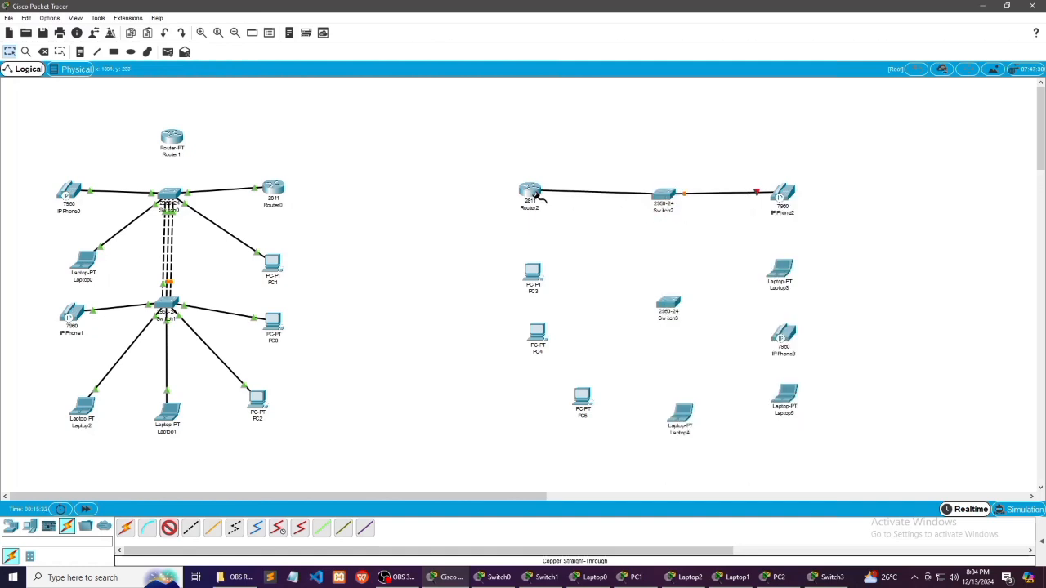
click(534, 193)
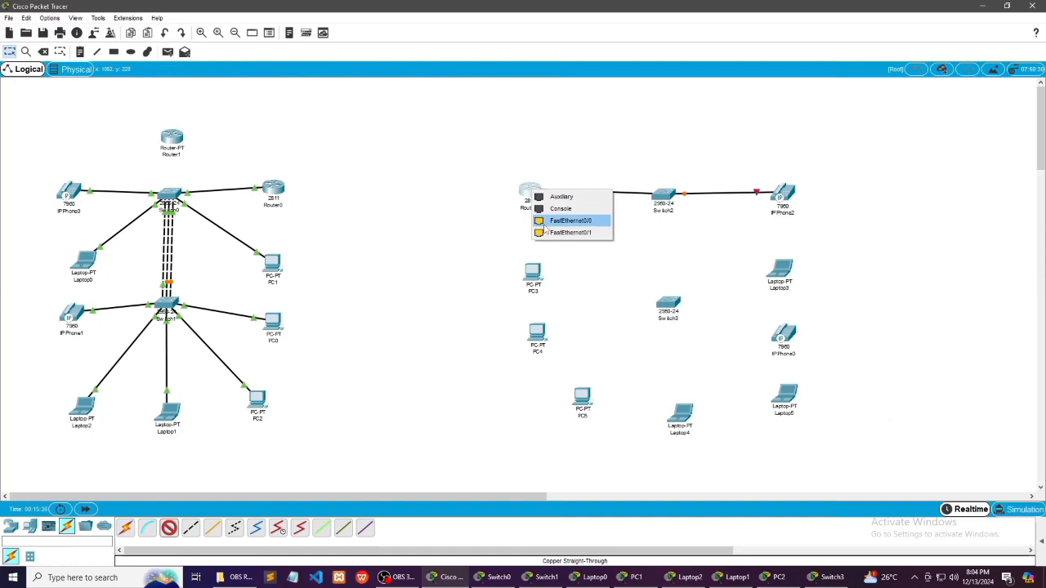
click(544, 224)
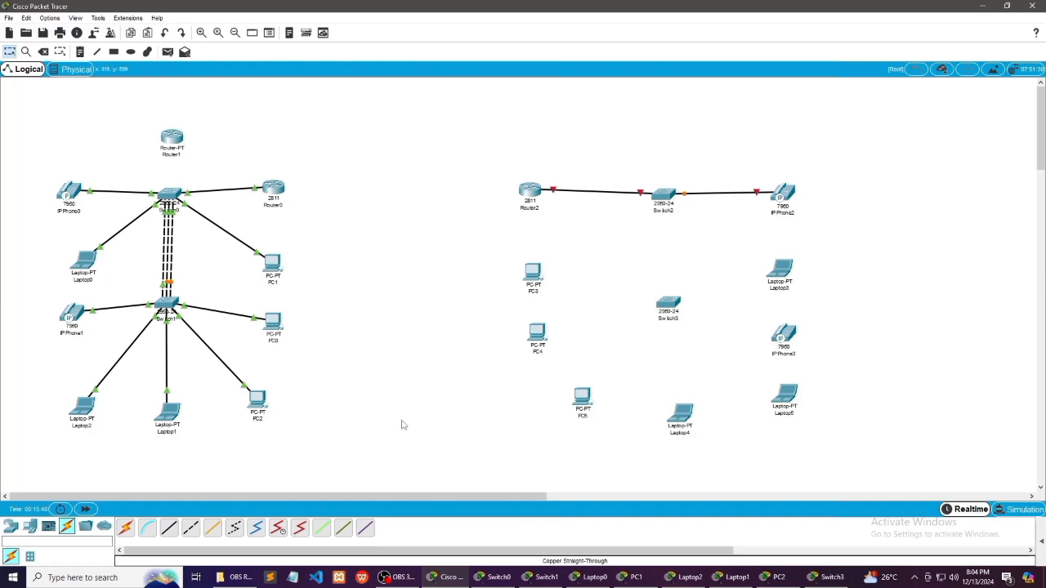
Connect PC3's FastEthernet0 to Switch2's FastEthernet0/3 with a copper straight-through cable
click(173, 530)
click(541, 276)
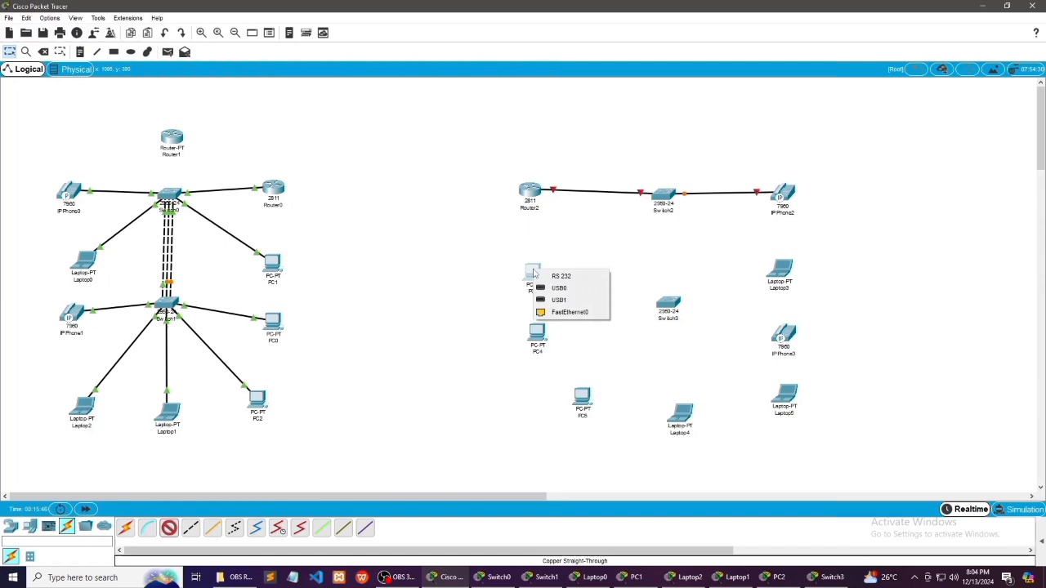
click(568, 306)
click(664, 197)
click(666, 218)
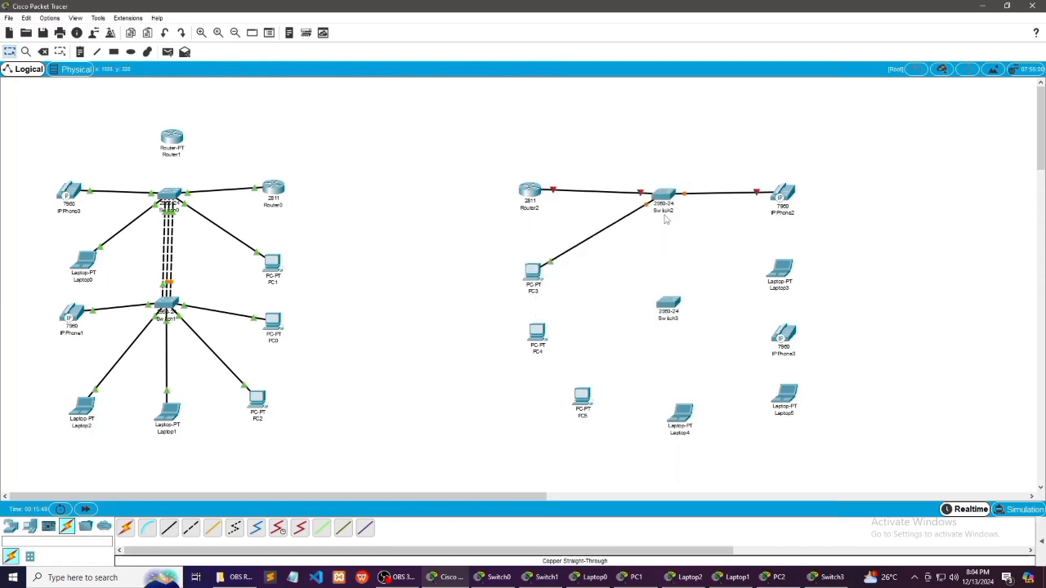
Connect Laptop3's FastEthernet0 to Switch2's FastEthernet0/4 with a copper straight-through cable
click(169, 528)
click(776, 273)
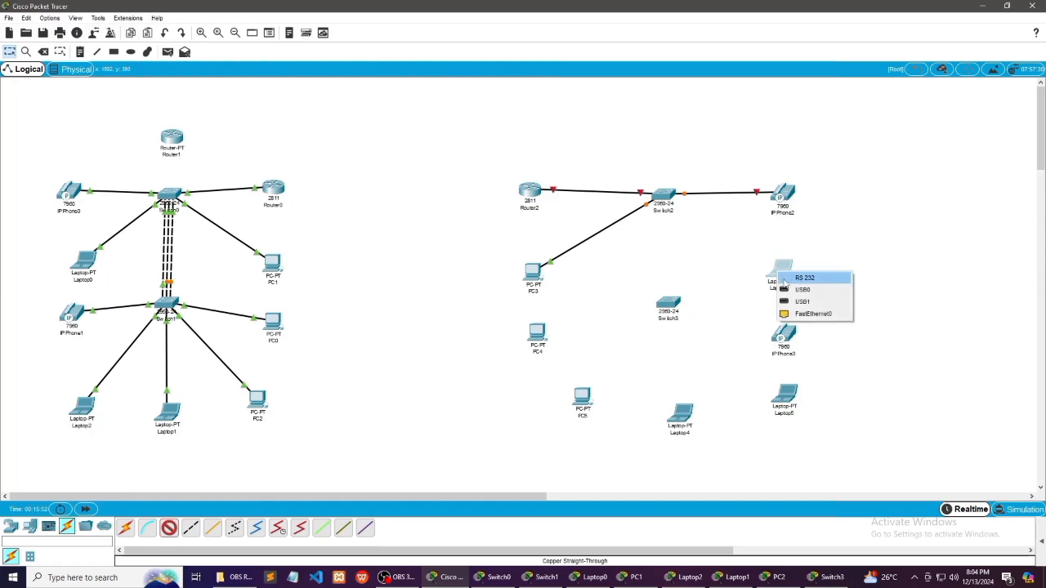
click(809, 312)
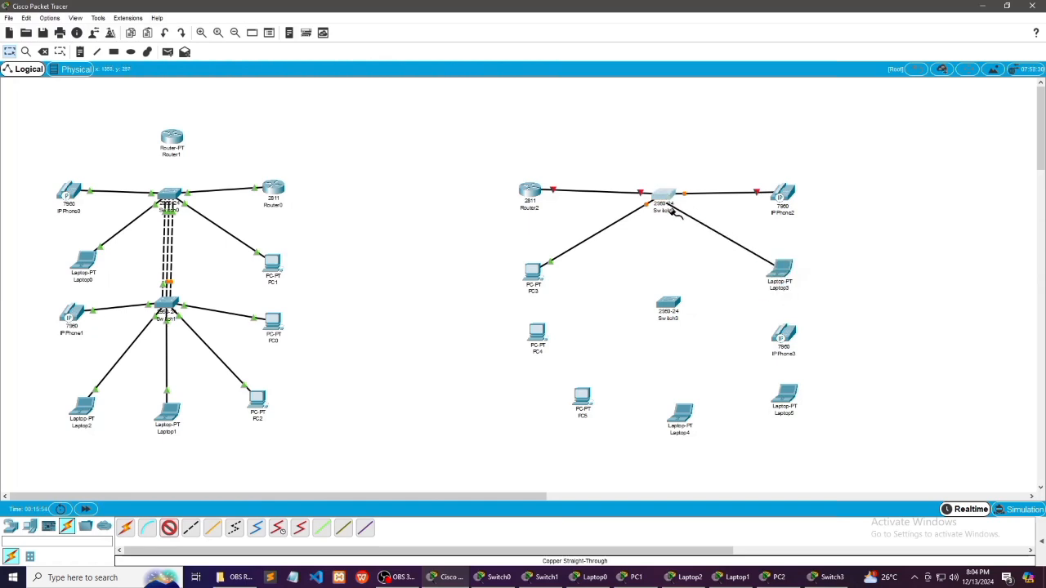
click(669, 200)
click(694, 218)
Link Switch2's FastEthernet0/5 to Switch3's FastEthernet0/1 with a copper cross-over cable
click(190, 528)
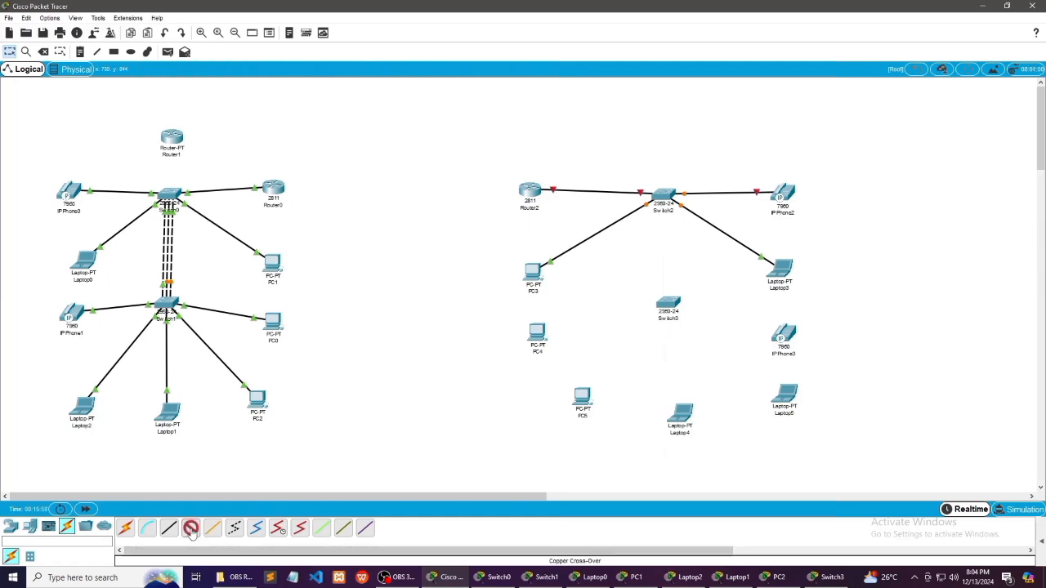
click(665, 198)
click(669, 226)
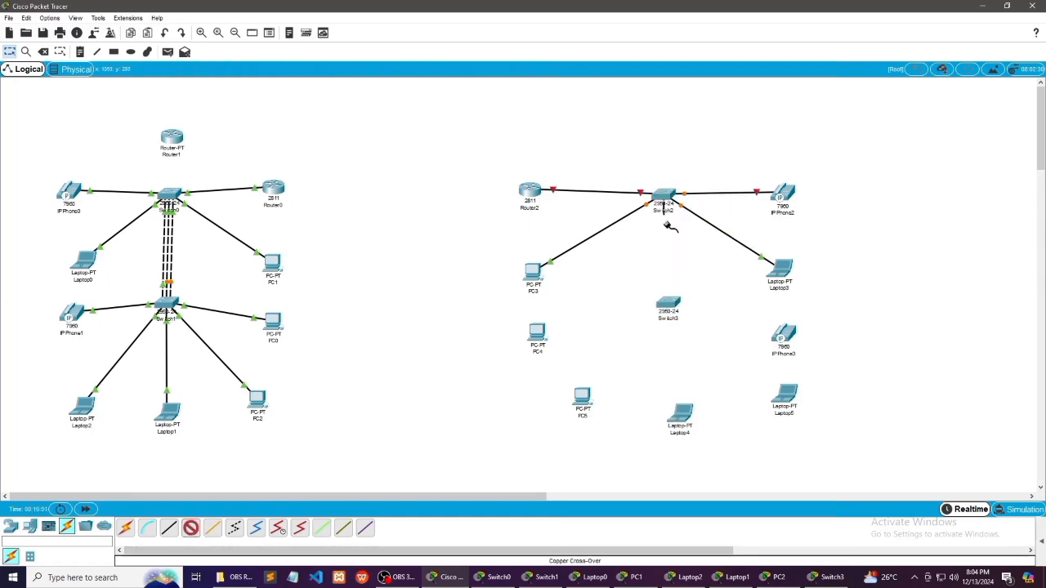
click(667, 304)
click(699, 24)
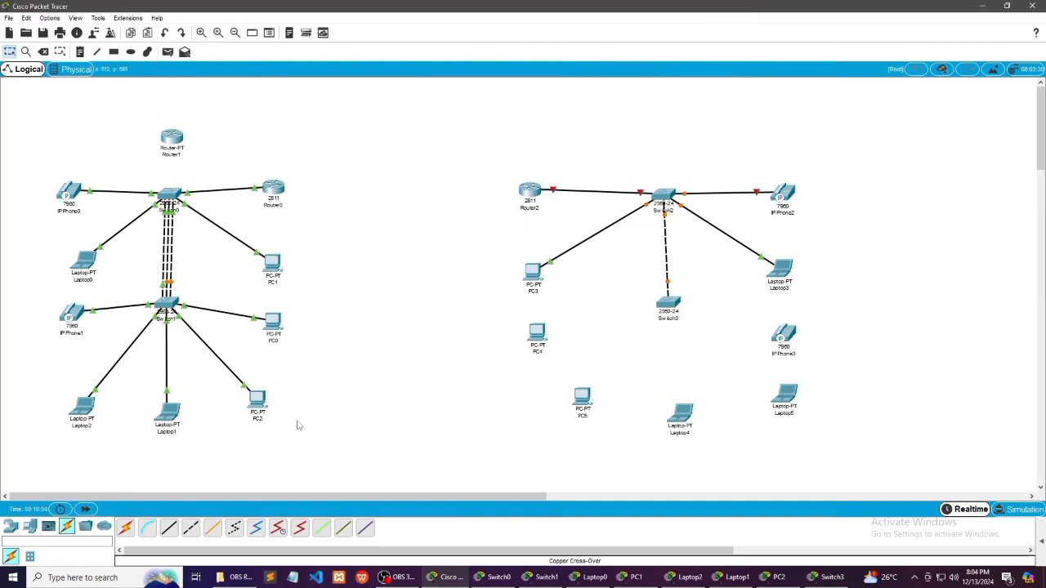
Add a second copper cross-over link from Switch2's FastEthernet0/6 to Switch3's FastEthernet0/2
click(191, 527)
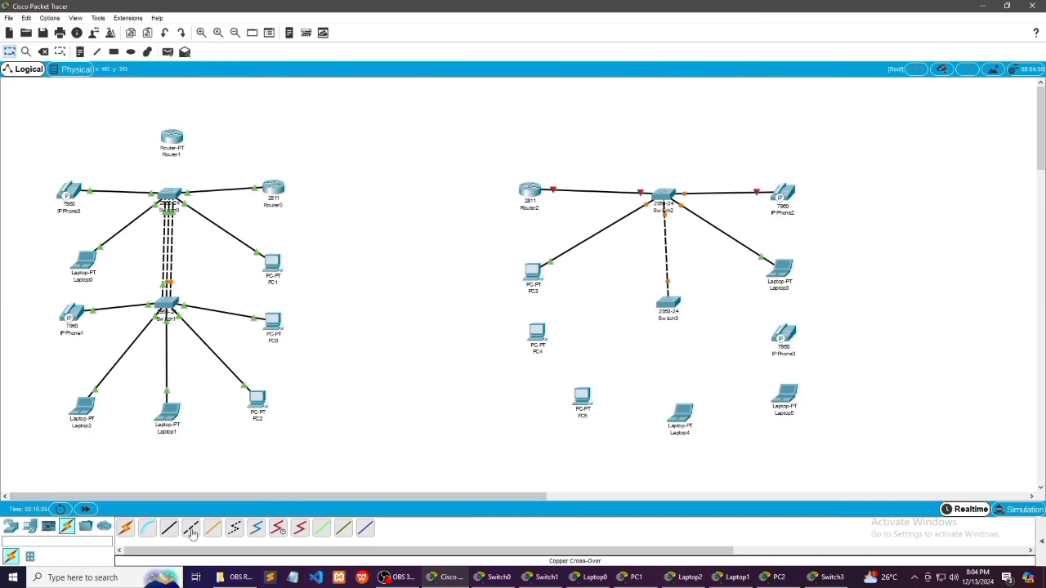
click(665, 193)
click(671, 211)
click(671, 210)
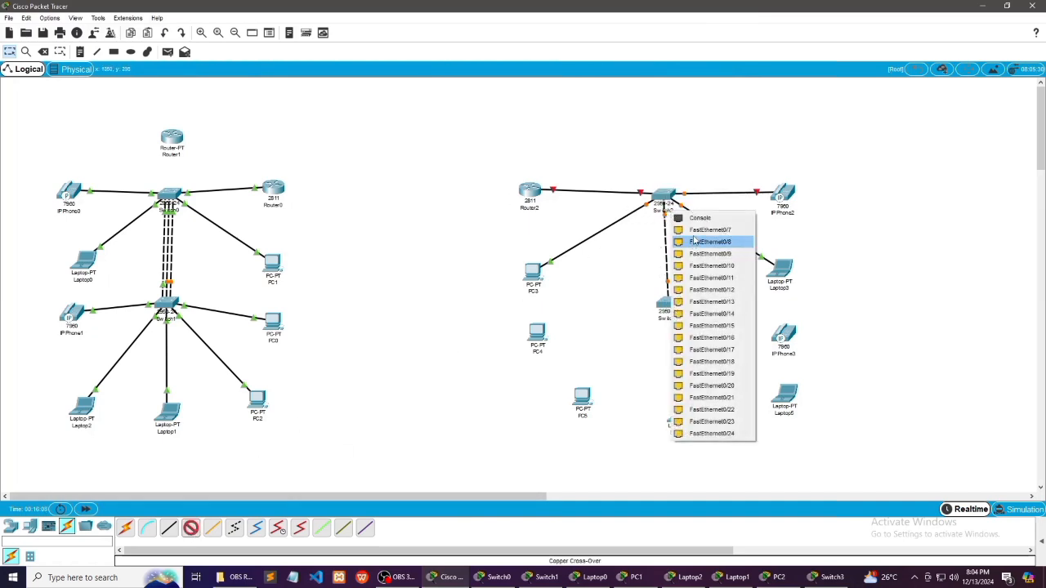
click(648, 244)
click(670, 303)
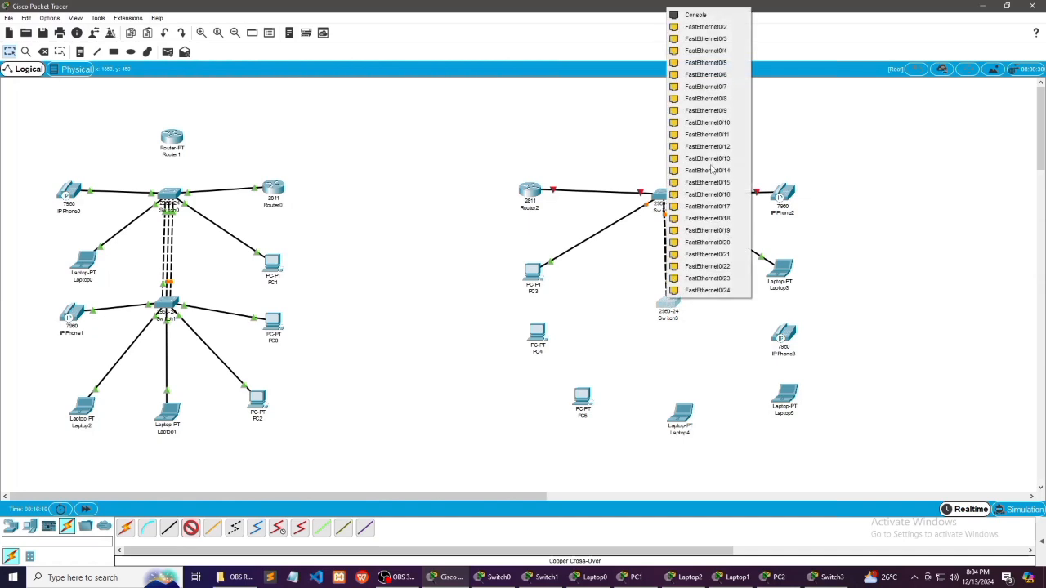
click(701, 30)
Add a third copper cross-over link from Switch2's FastEthernet0/7 to Switch3's Console port
click(191, 528)
click(667, 194)
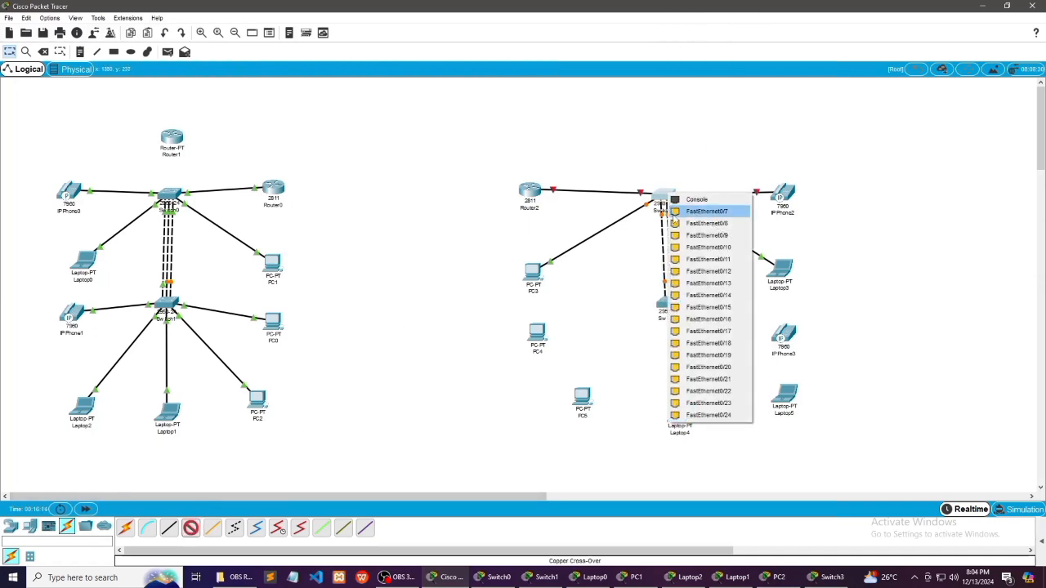
click(701, 211)
click(671, 301)
click(684, 314)
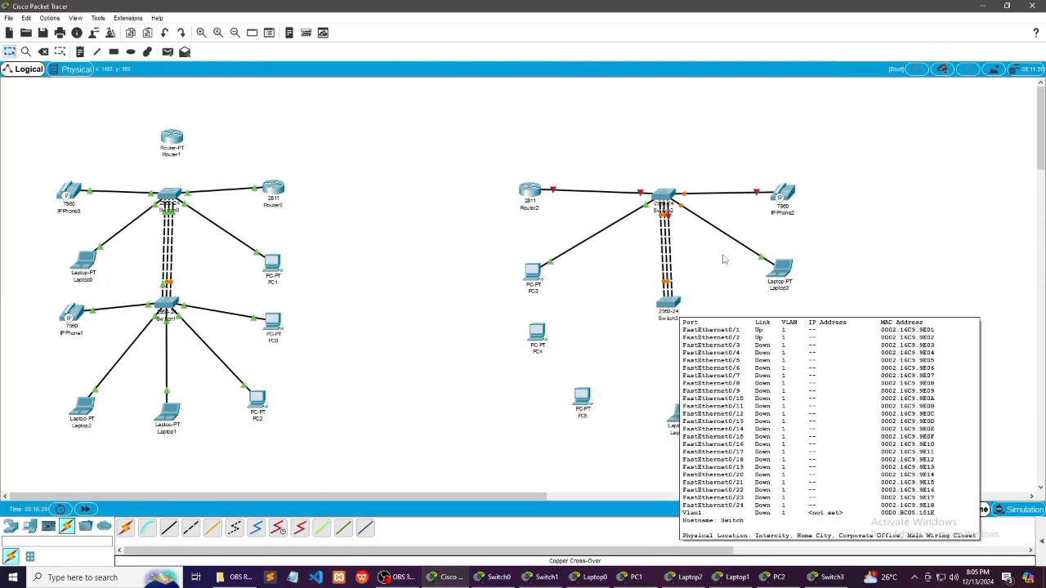
Add a fourth copper cross-over link from Switch2's FastEthernet0/8 to Switch3's FastEthernet0/3
click(189, 531)
click(664, 197)
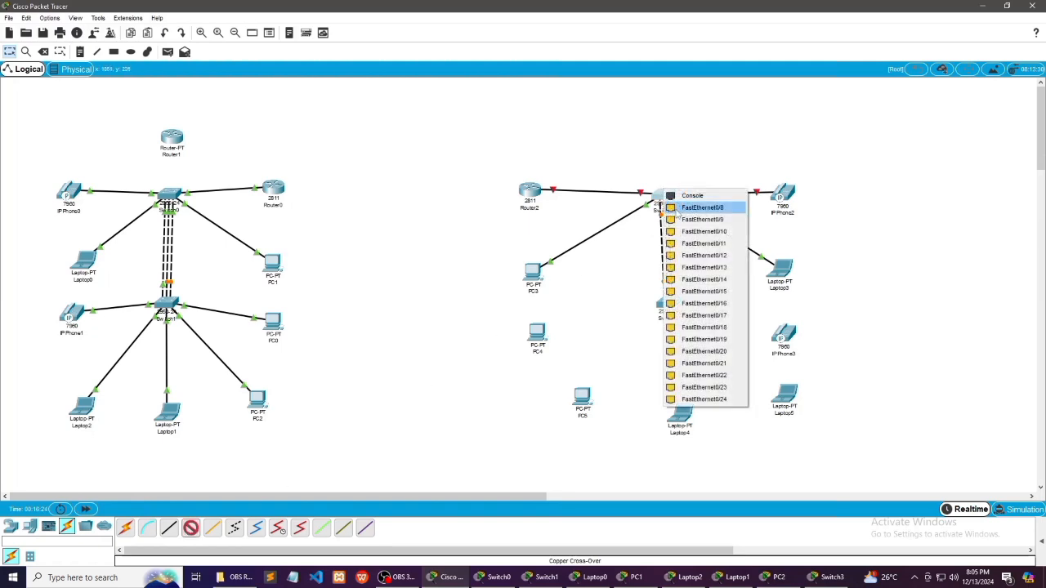
click(676, 209)
click(670, 305)
click(693, 309)
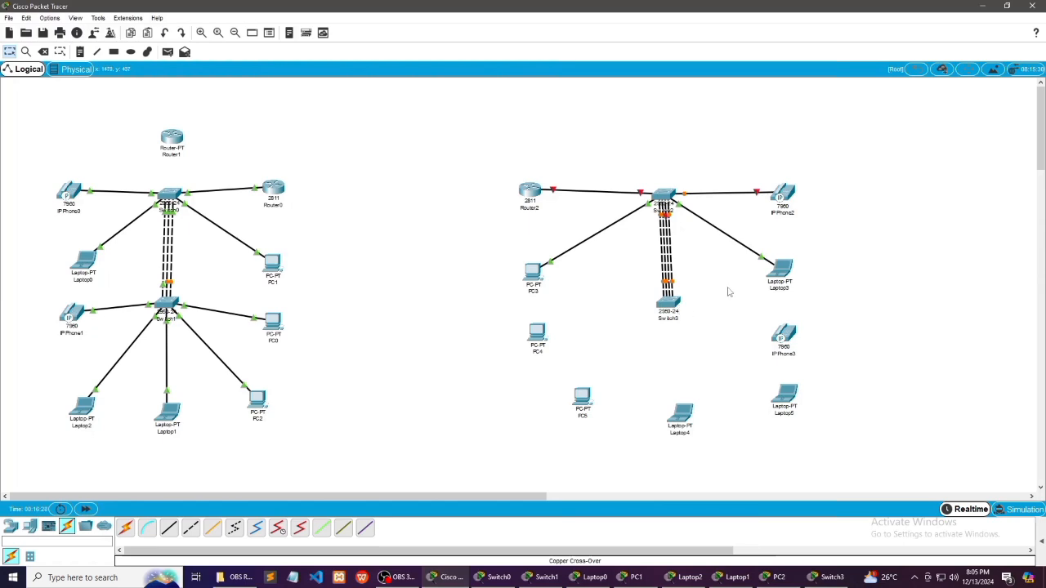
Connect PC4's FastEthernet0 to Switch3's FastEthernet0/4 with a copper straight-through cable
click(168, 528)
click(537, 333)
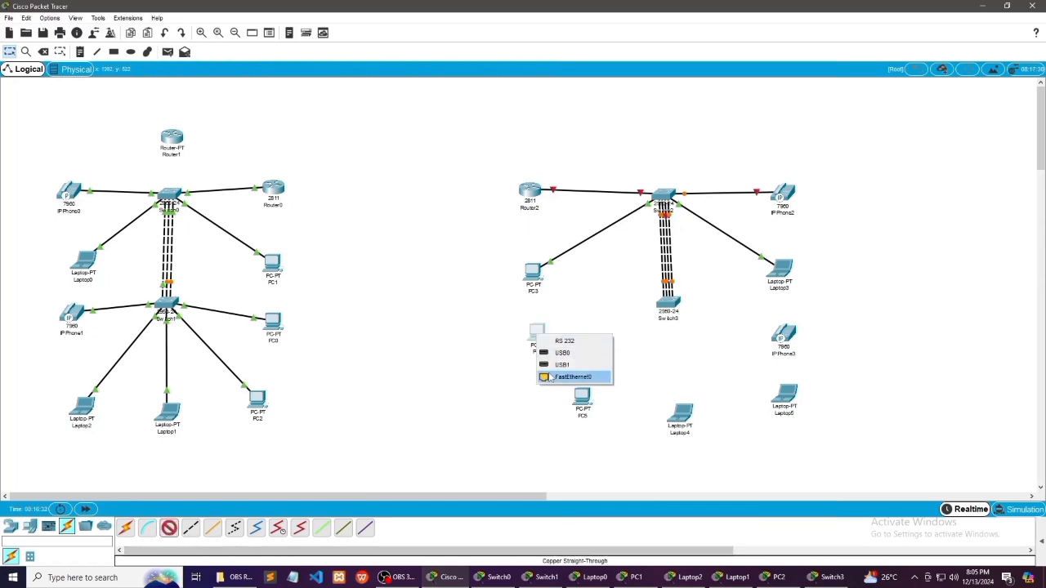
click(572, 378)
click(666, 315)
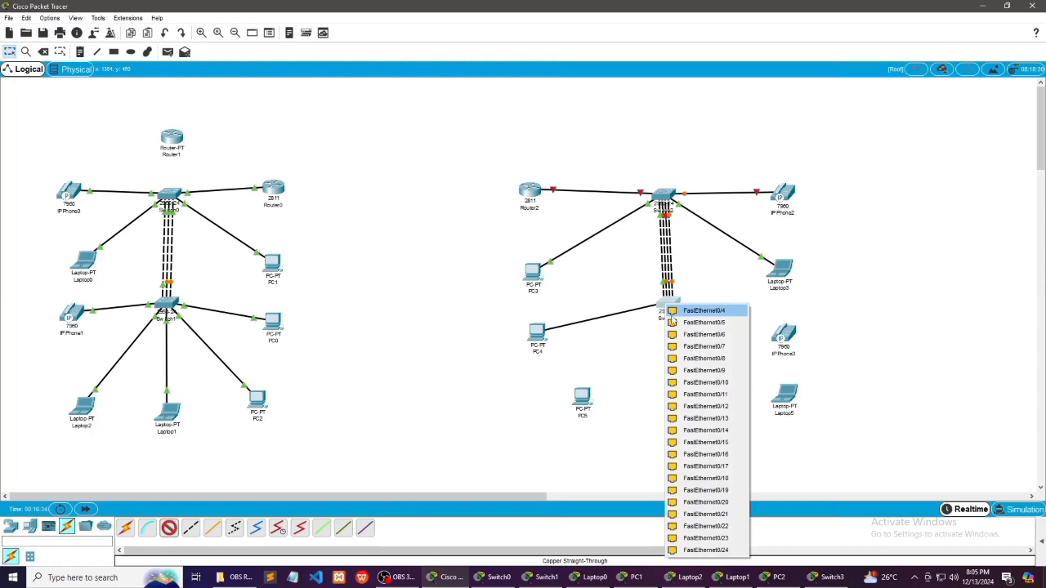
click(675, 317)
Connect IP Phone3 to Switch3's FastEthernet0/5 with a copper straight-through cable
click(169, 528)
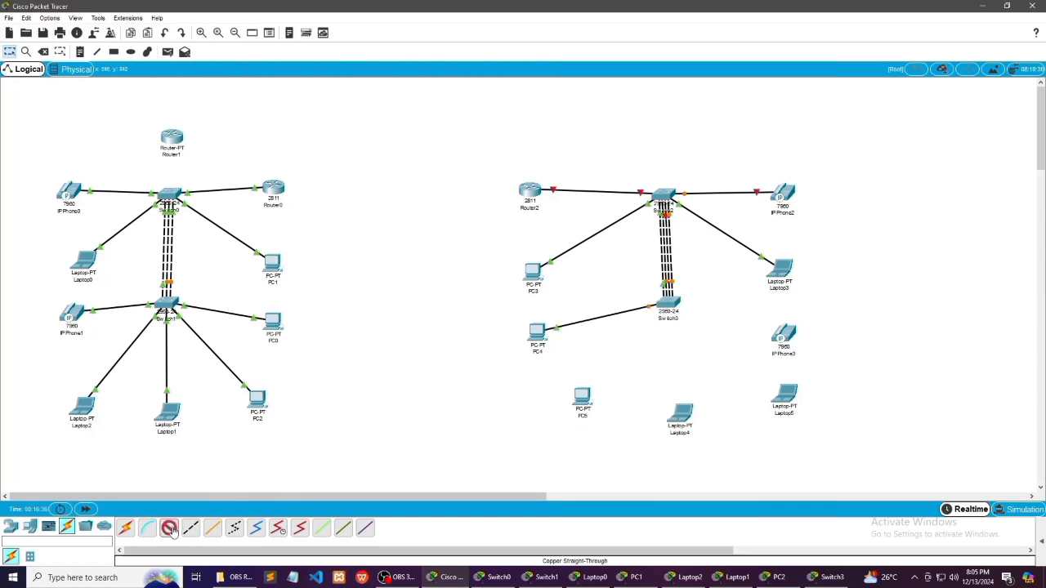
click(776, 335)
click(786, 335)
click(675, 304)
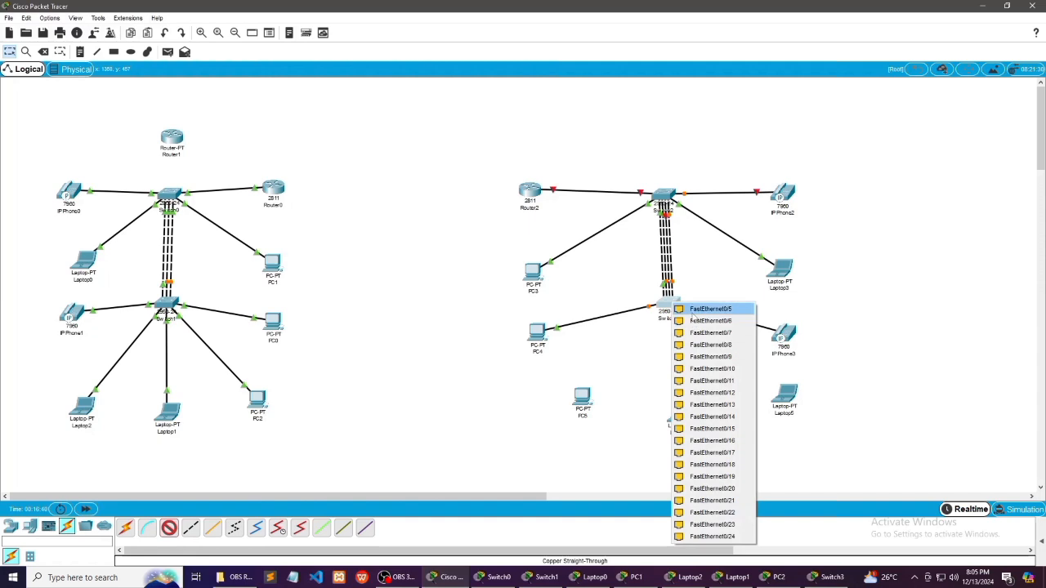
click(686, 307)
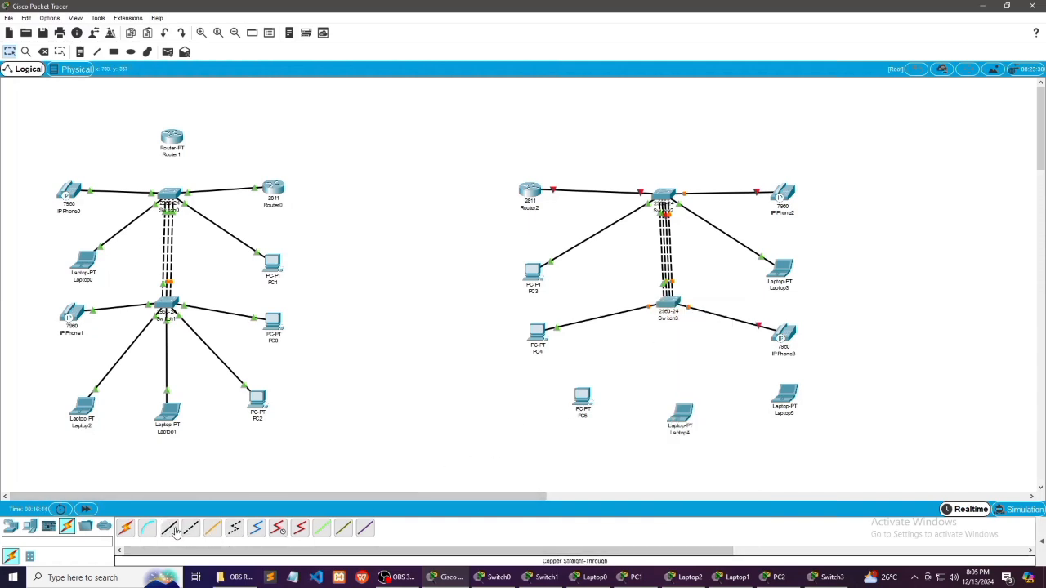
Connect PC5's FastEthernet0 to Switch3's FastEthernet0/6 with a copper straight-through cable
click(581, 399)
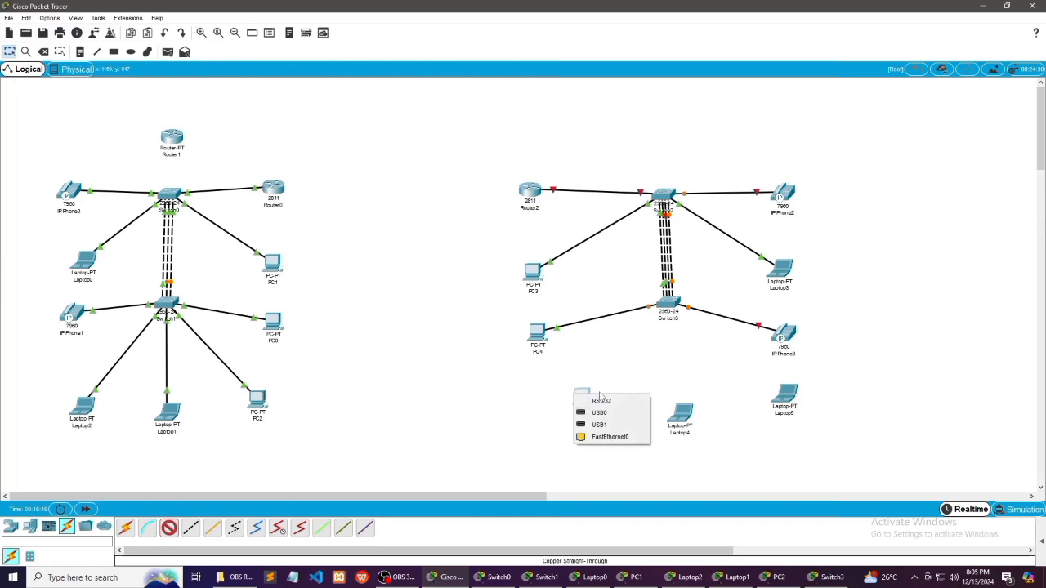
click(596, 438)
click(669, 304)
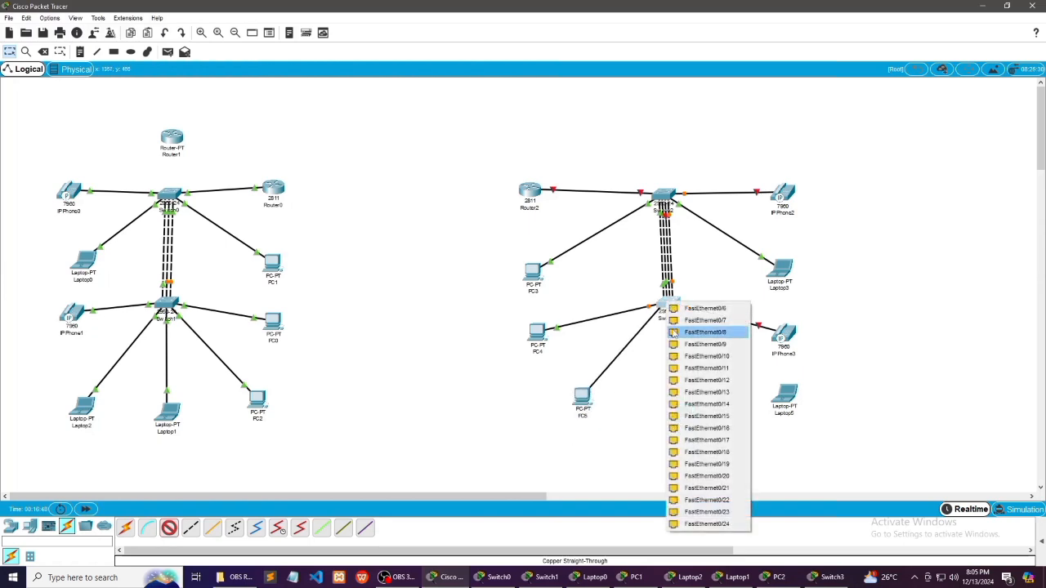
click(687, 310)
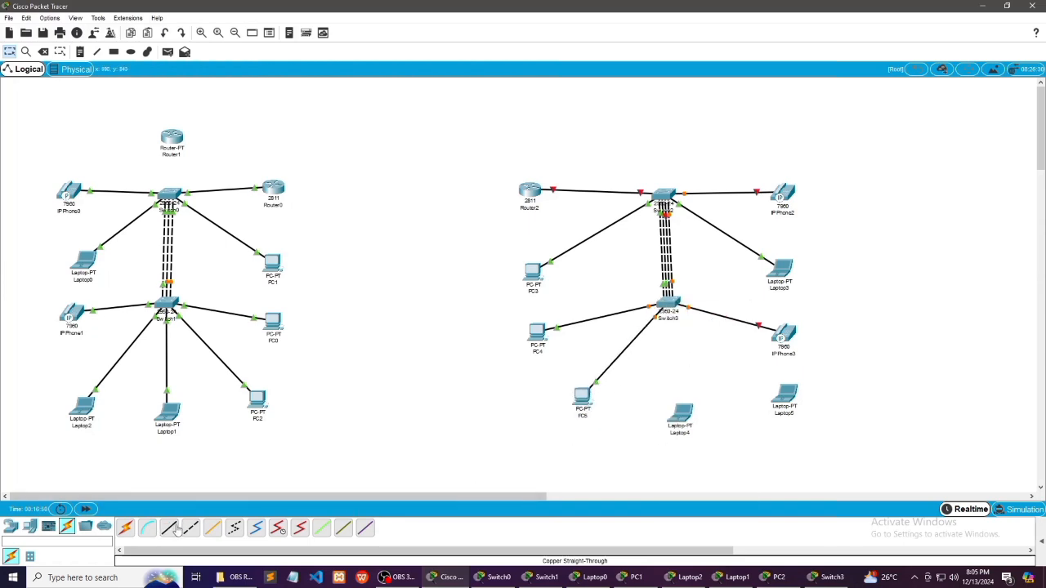
Connect Laptop4's FastEthernet0 to Switch3's FastEthernet0/7 with a copper straight-through cable
click(686, 423)
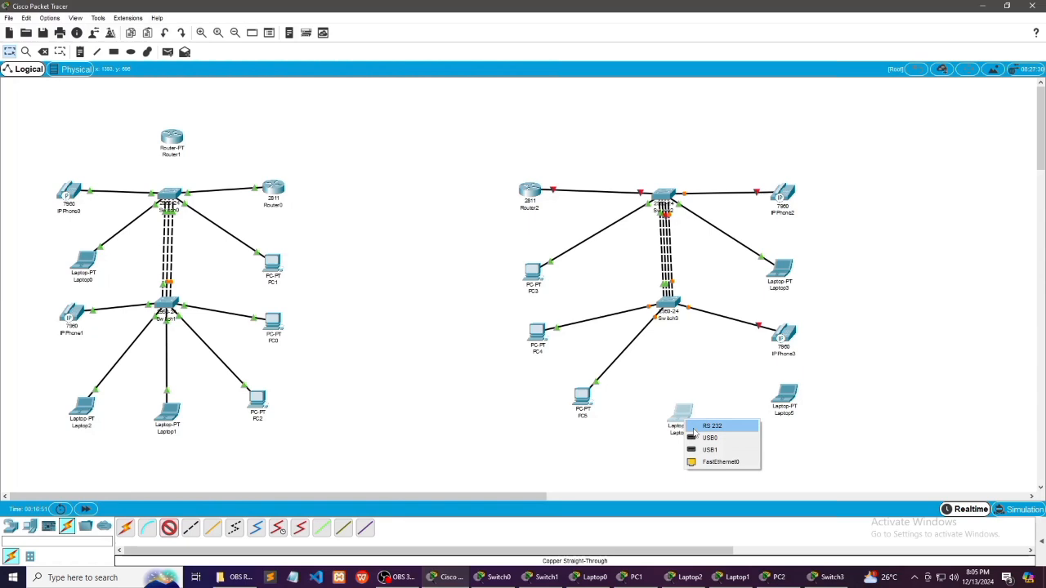
click(715, 460)
click(671, 304)
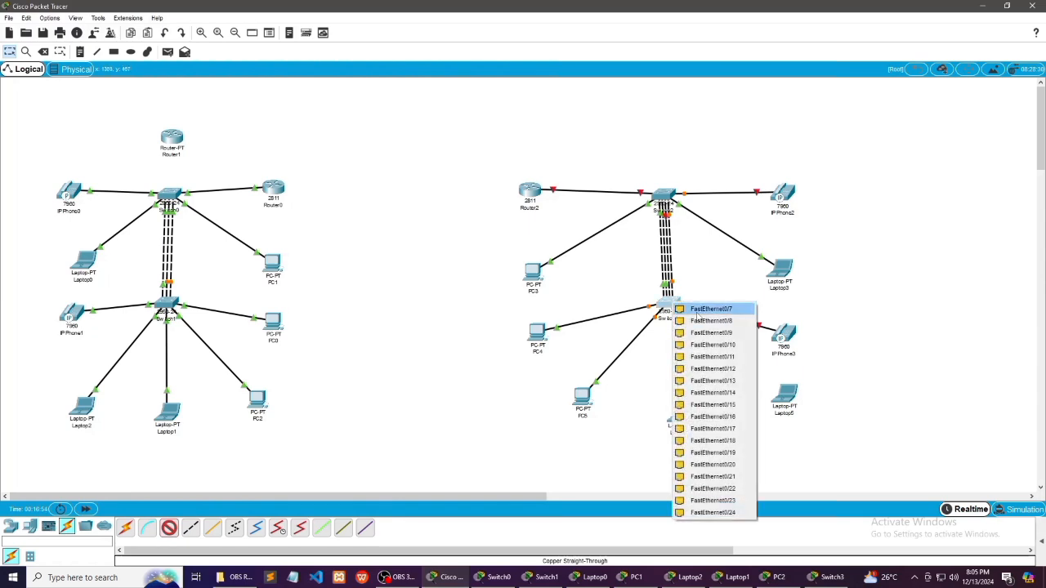
click(696, 306)
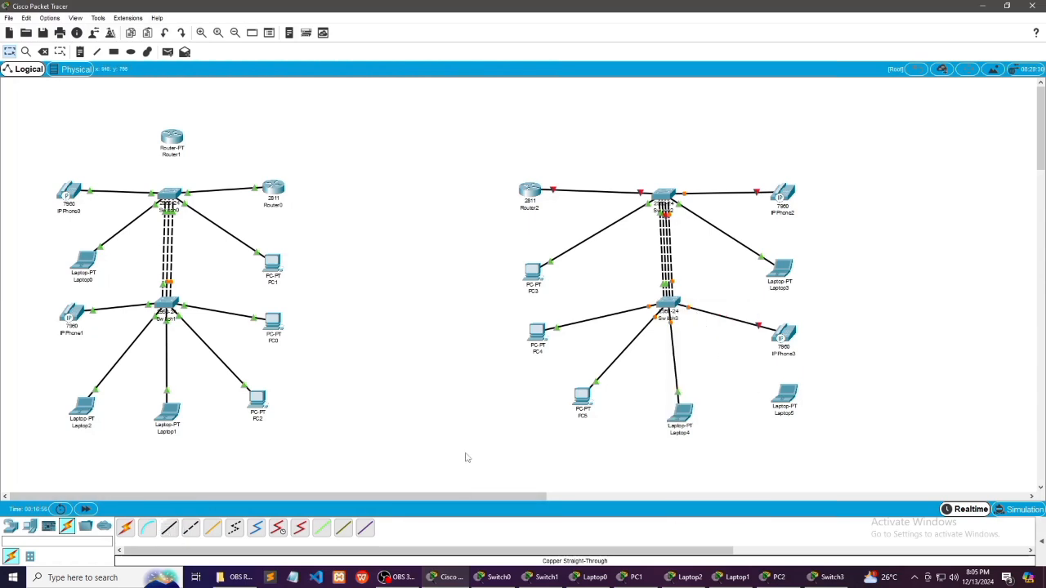
Connect Laptop5's FastEthernet0 to Switch3's FastEthernet0/8 with a copper straight-through cable
click(168, 527)
click(778, 398)
click(807, 439)
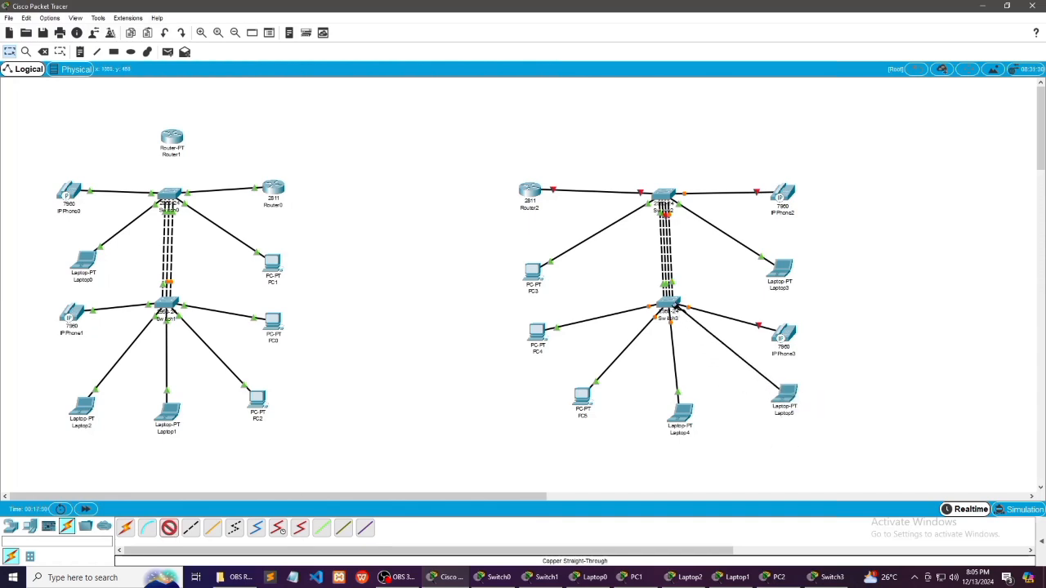
click(669, 304)
click(687, 308)
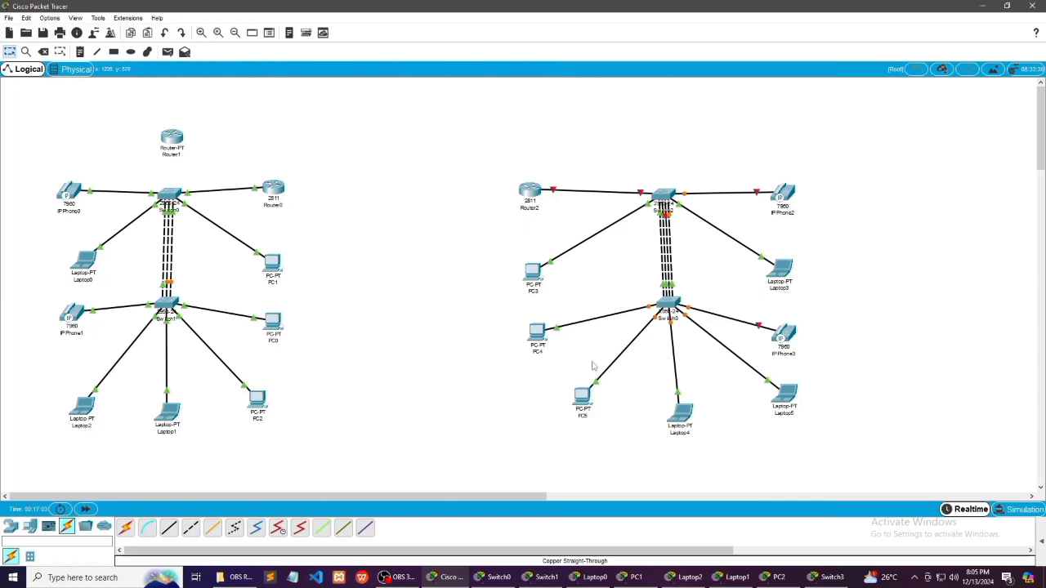
Open Router2's command line and answer no to the initial configuration dialog to reach the router prompt
click(536, 192)
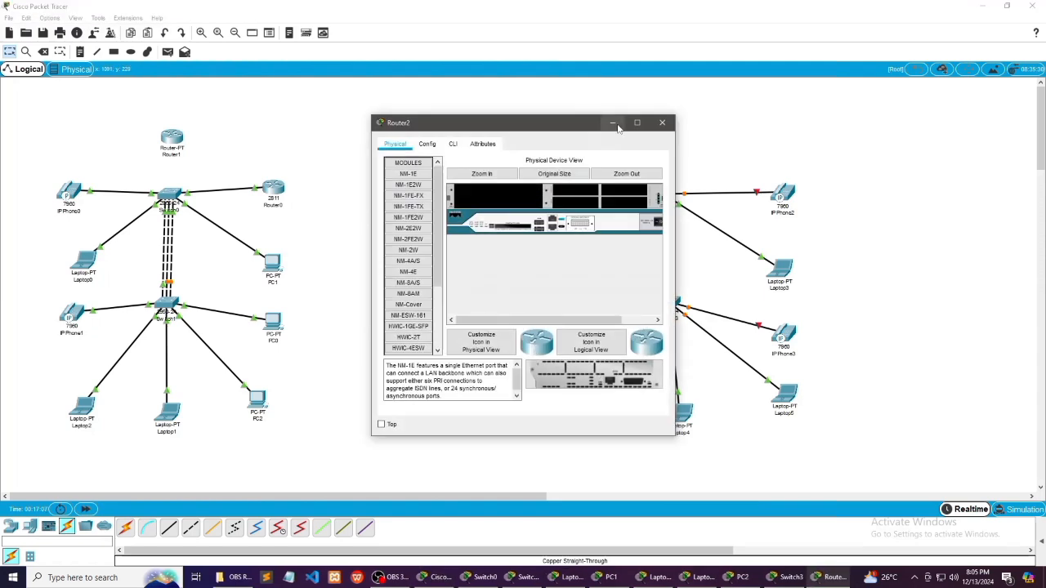
click(454, 144)
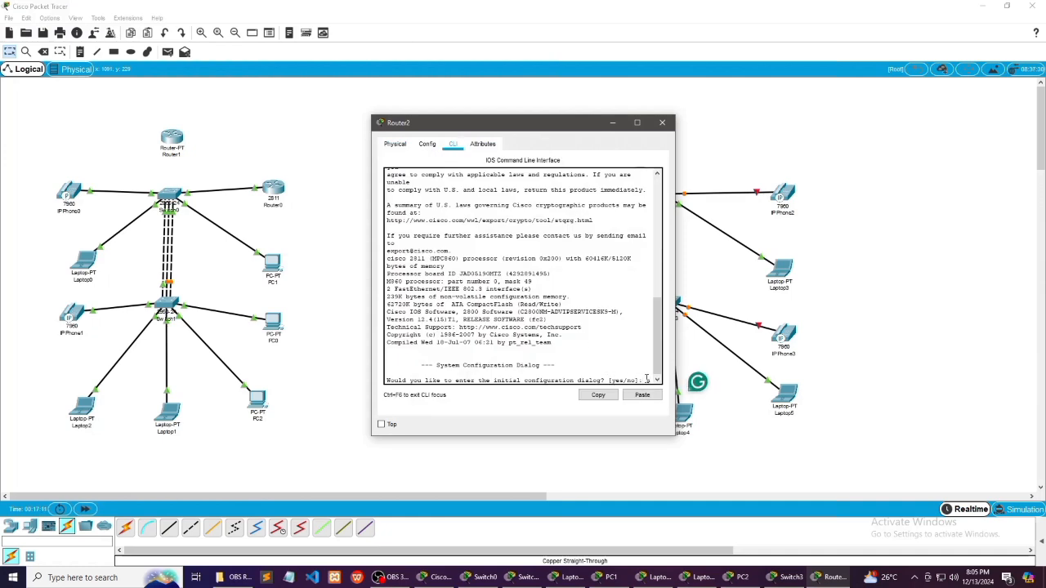
text(no)
key(Return)
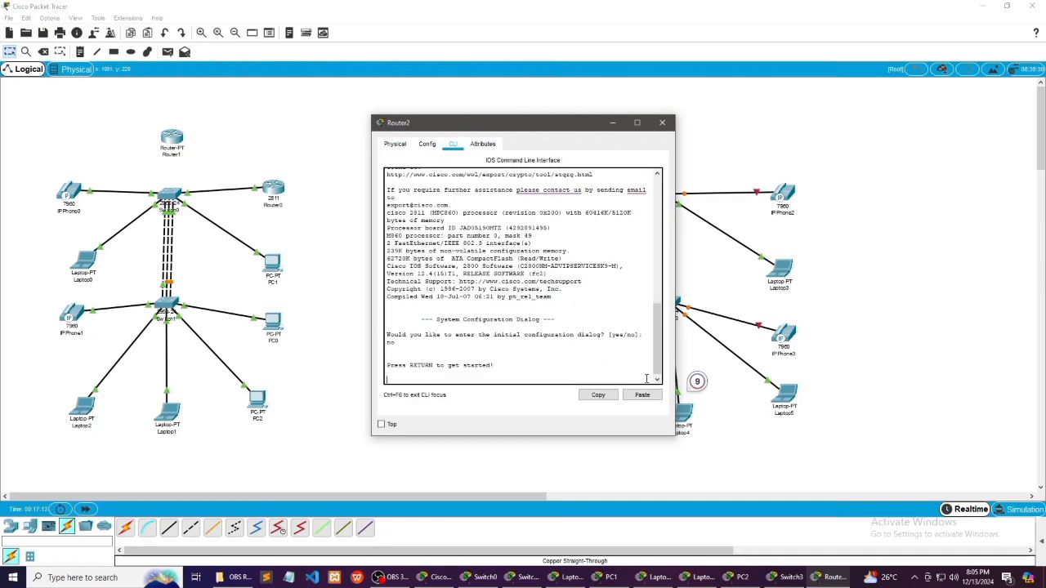
key(Return)
key(Tab)
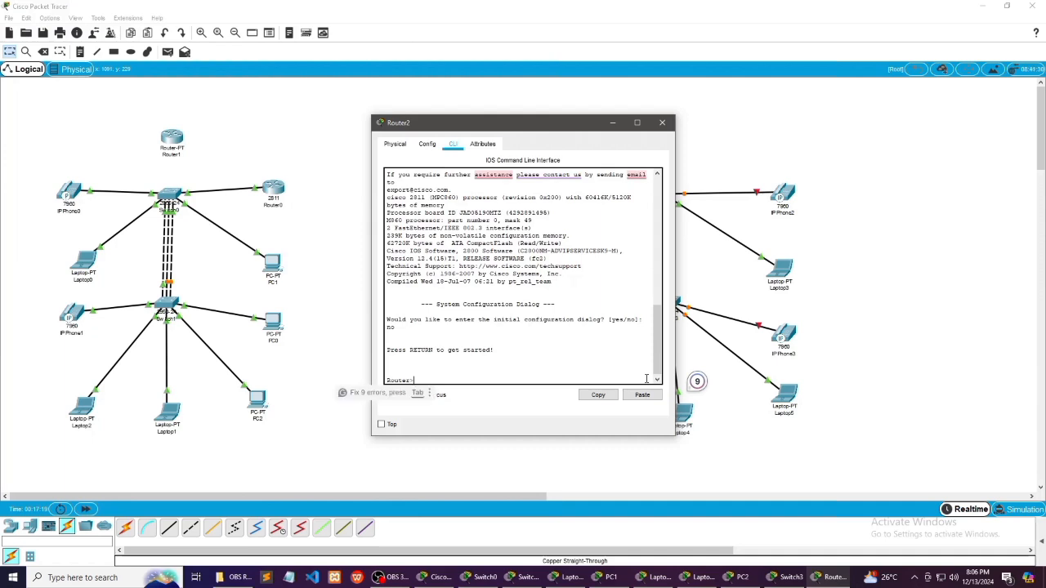
Enter privileged mode with enable and global configuration mode with config t on Router2
text(e)
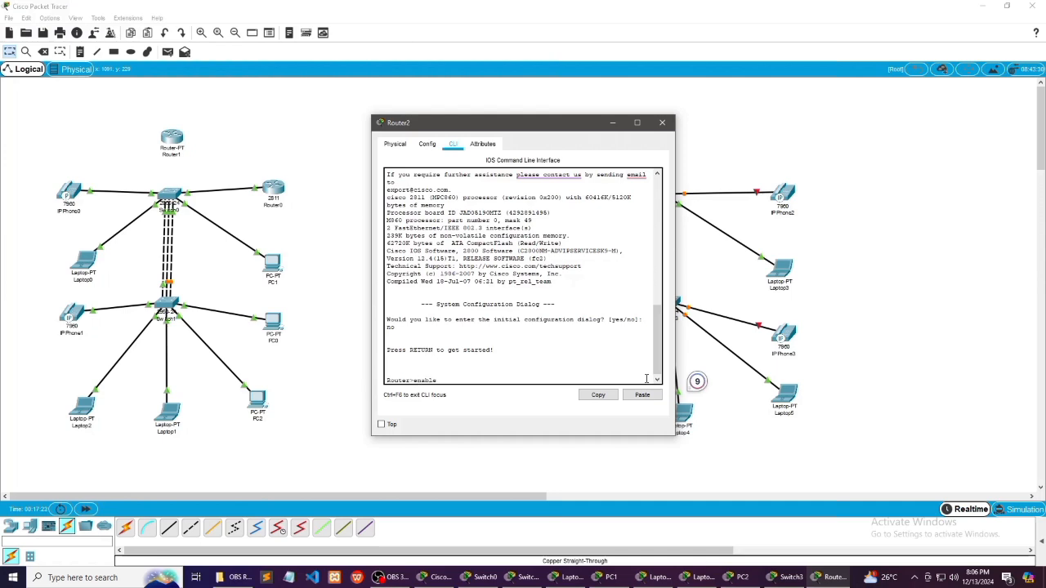
text(nable)
key(Return)
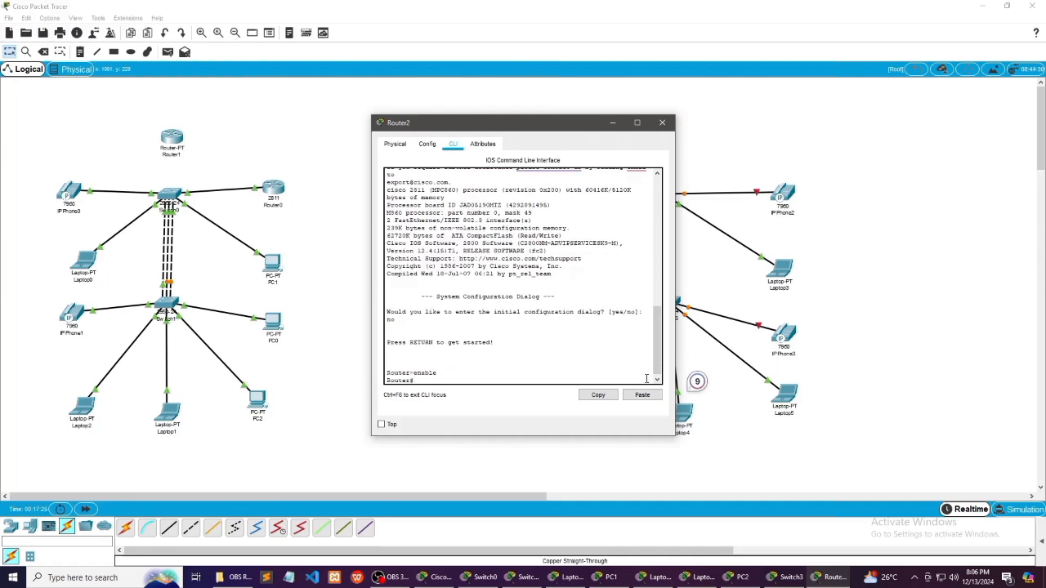
text(config t)
key(Return)
key(Tab)
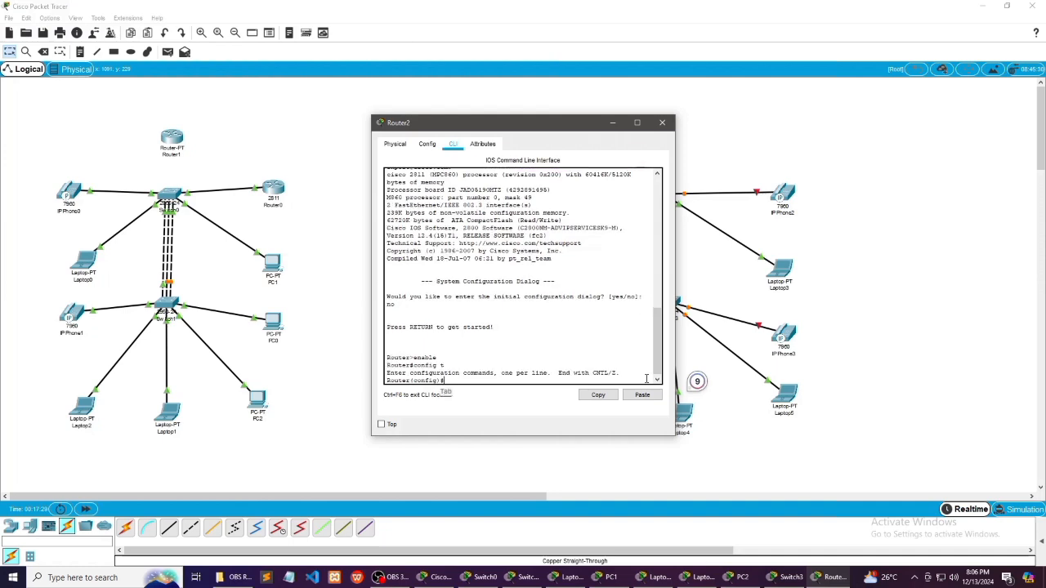
Bring up Router2's interface f0/0 with no shut
text(int f0/0)
key(Return)
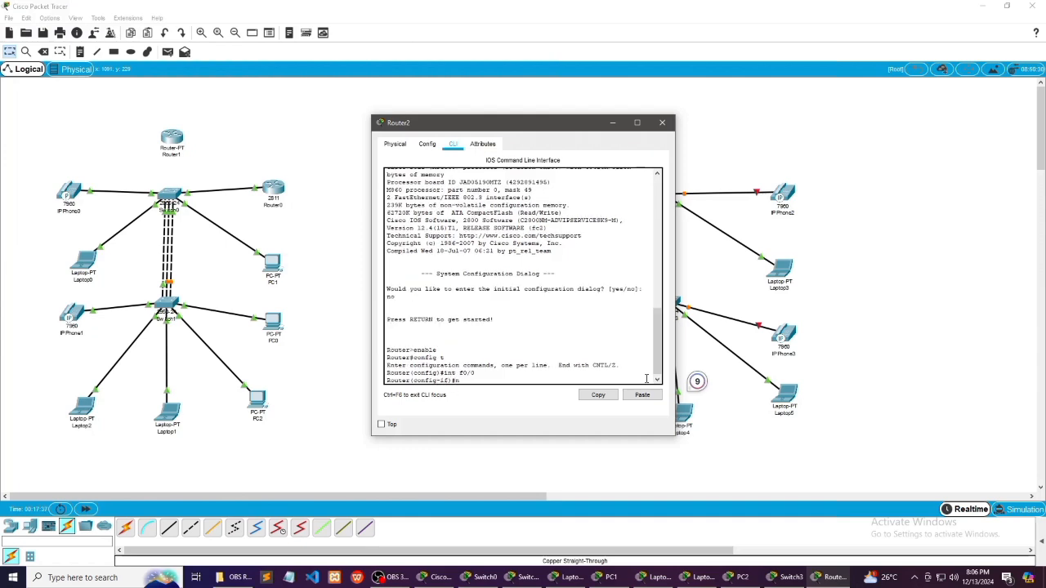
text(no shut)
key(Return)
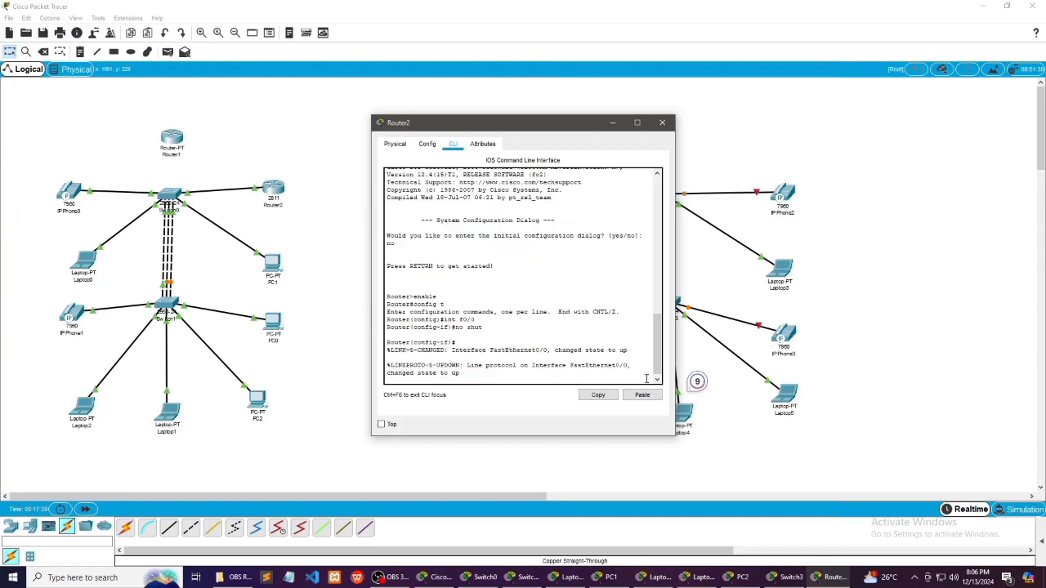
Enter the ip address command for Router2's interface f0/0, starting the address with 10.0.0
key(Return)
key(Tab)
text(i)
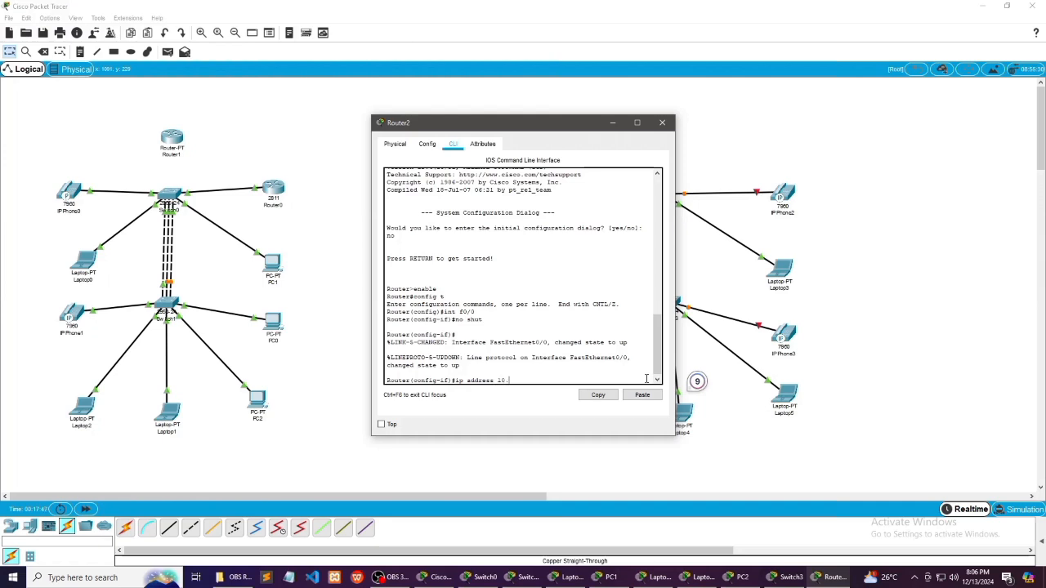
text(p address 10.)
key(Tab)
text(0.)
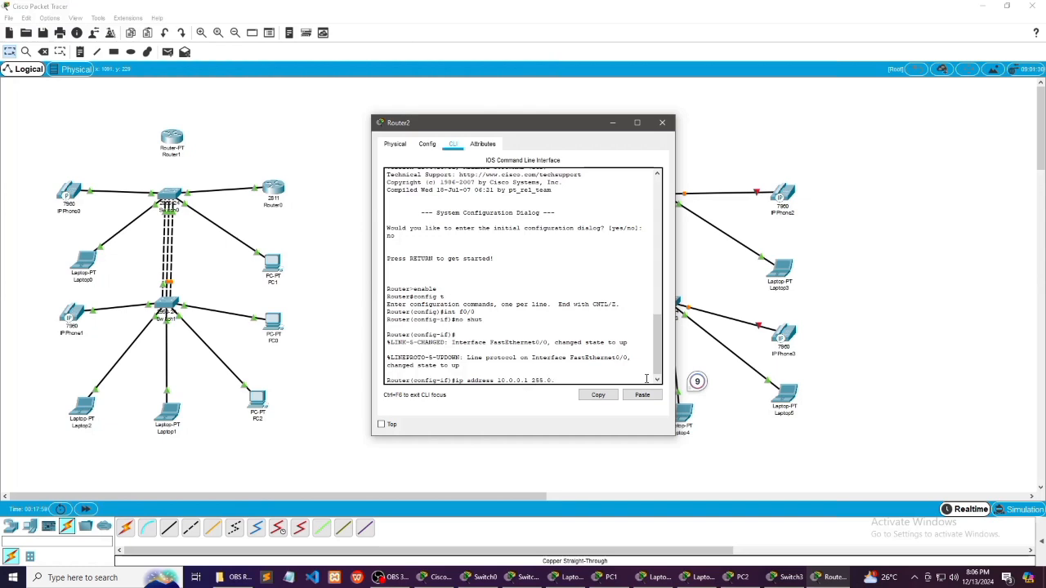
Complete the interface f0/0 address as 10.0.0.1 255.0.0.0 and exit to Router2's global configuration mode
text(0.0)
key(Tab)
key(Return)
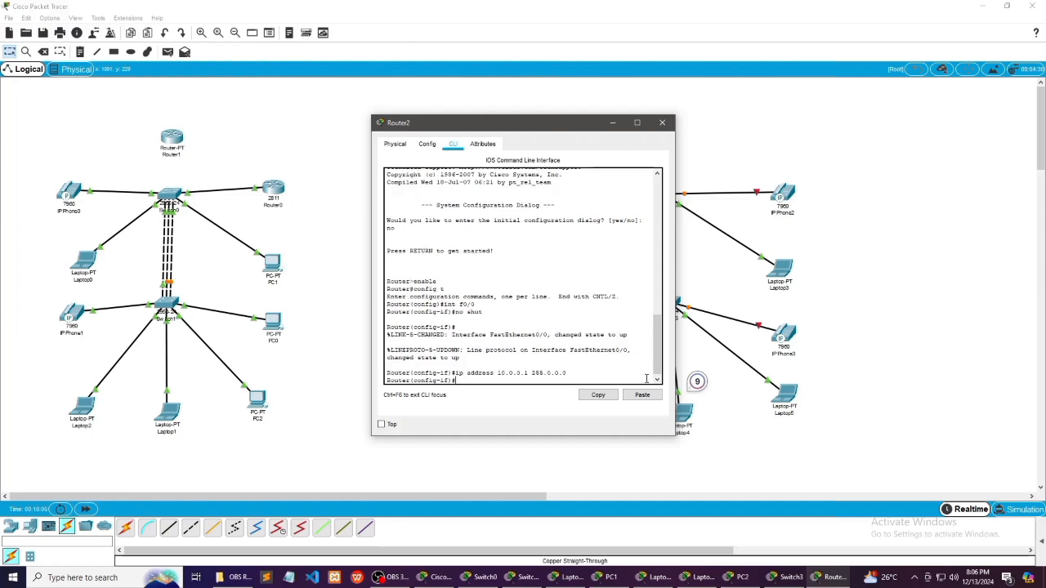
text(exit)
key(Tab)
key(Return)
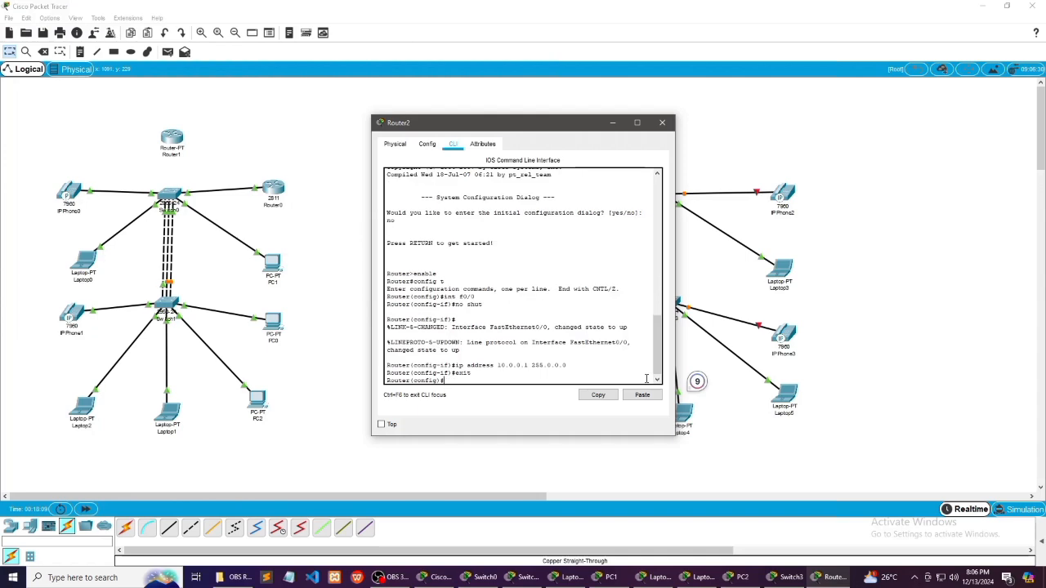
Create a DHCP pool named phone on Router2 with ip dhcp pool
text(ip dhcp pool phone)
key(Return)
Set the phone pool's network to 10.0.0.1 255.0.0.0
text(ne)
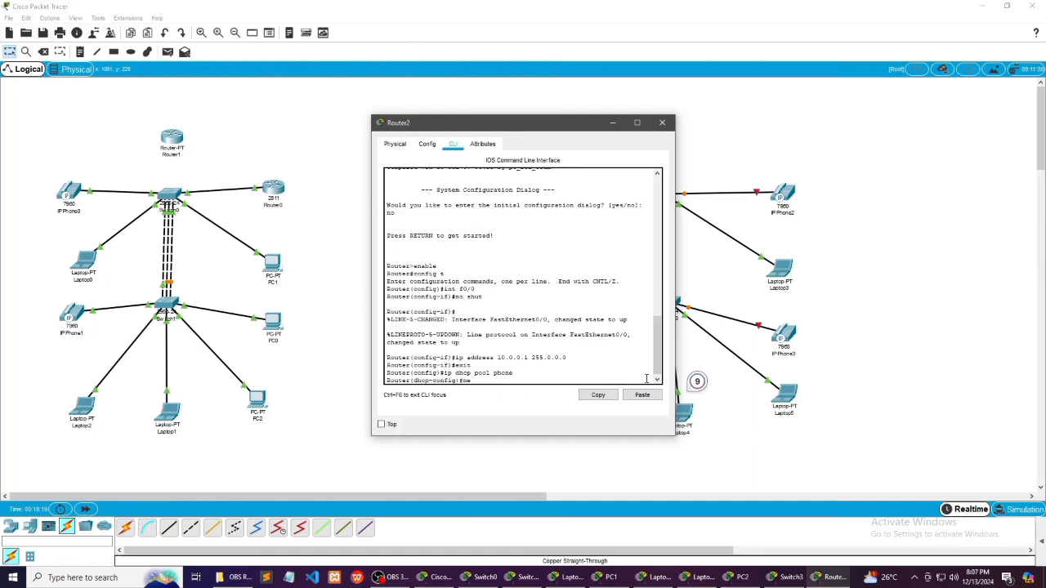
text(tw)
key(Tab)
text(10.0.0.1)
key(Tab)
key(Tab)
key(BackSpace)
key(BackSpace)
key(BackSpace)
key(BackSpace)
text(0.0.0)
key(Tab)
key(Return)
Set the phone pool's default-router to 10.0.0.1
text(default)
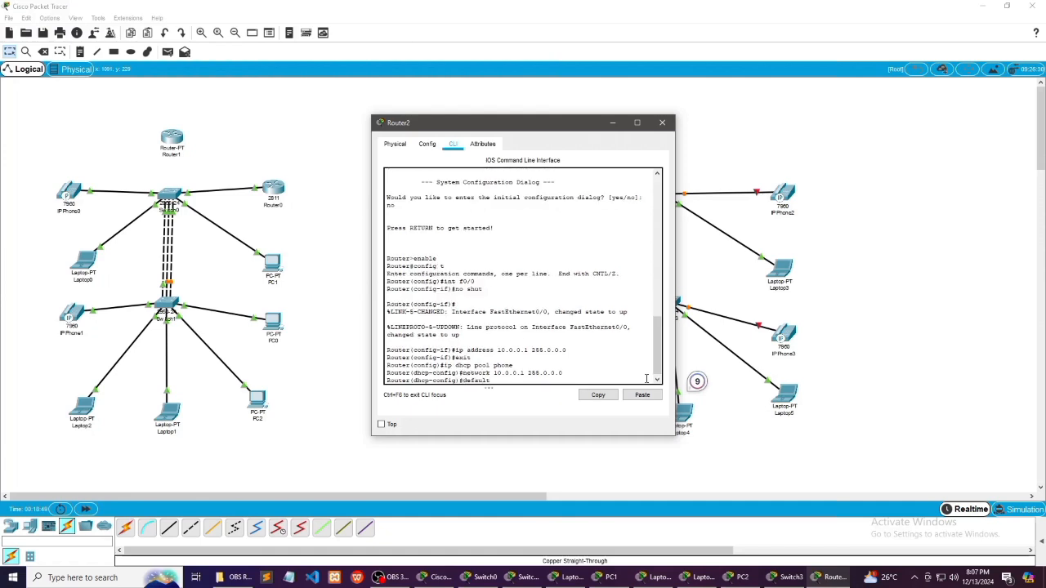
text(-router 10.0.0.1)
key(Return)
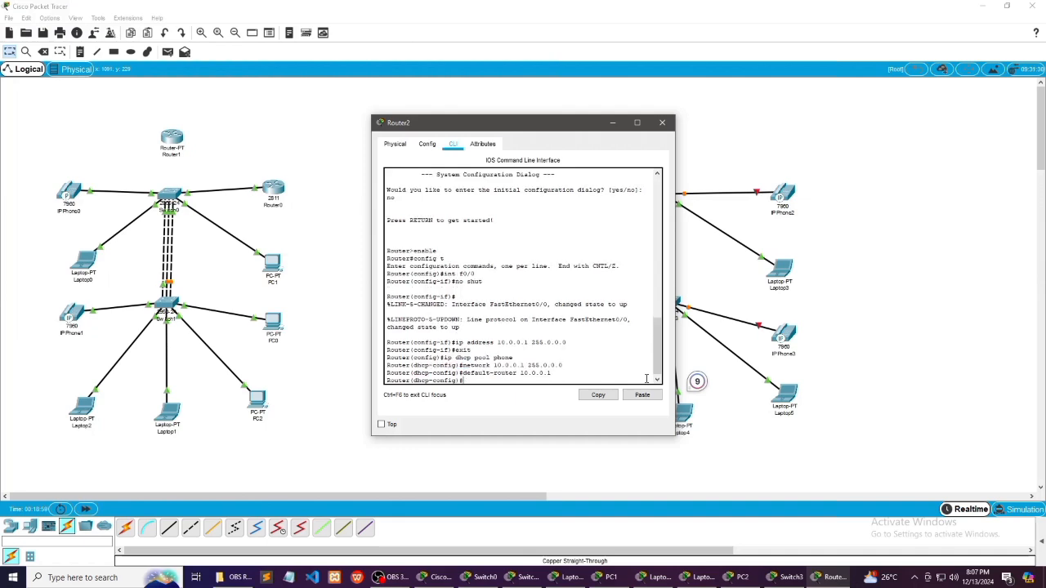
Set option 150 ip 10.0.0.1 for the phone pool and exit DHCP configuration
text(option)
key(Tab)
text(150 ip 10.0.0.1)
key(Return)
text(exit)
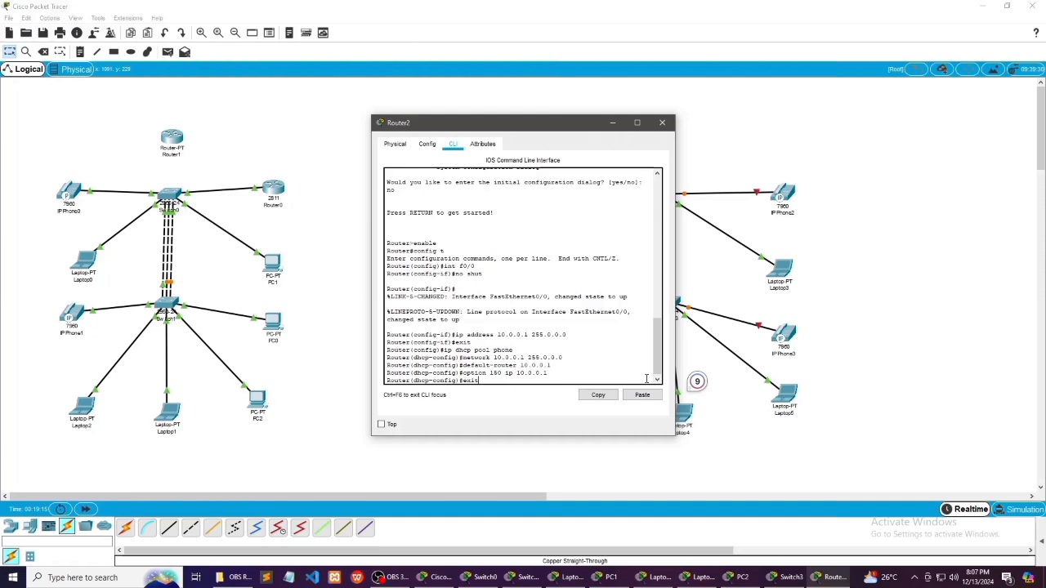
key(Return)
Enter telephony-service configuration mode on Router2
text(tel)
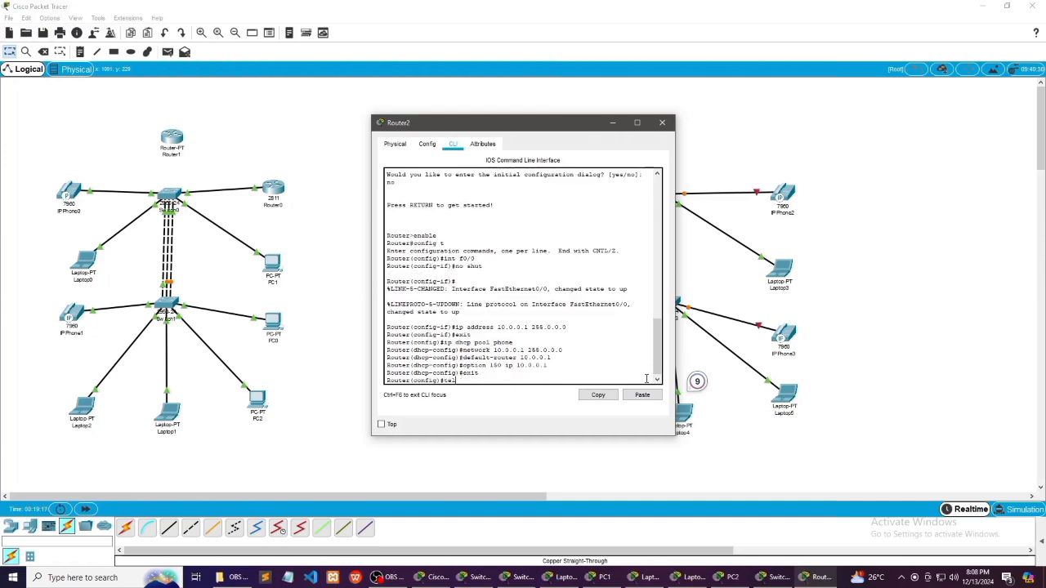
text(ephony-service)
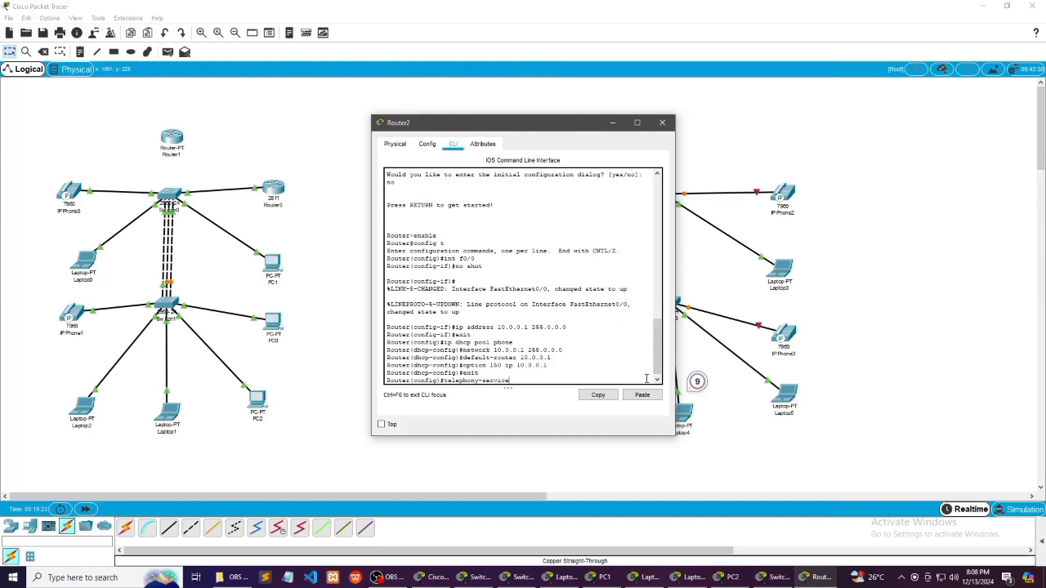
key(Tab)
key(Return)
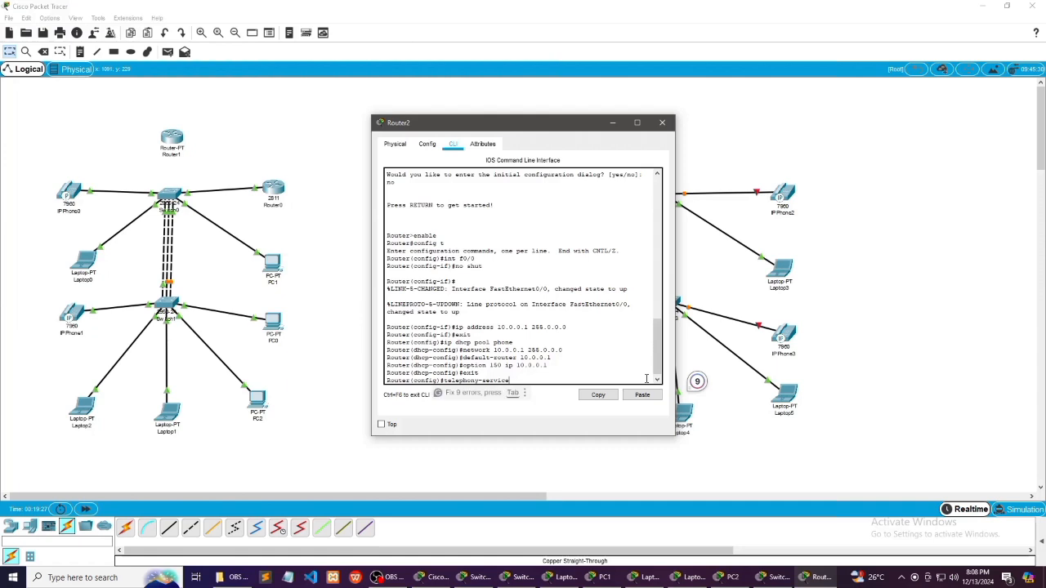
key(Tab)
Limit Router2's telephony service with max-ephone 5 and max-dn 5
text(max)
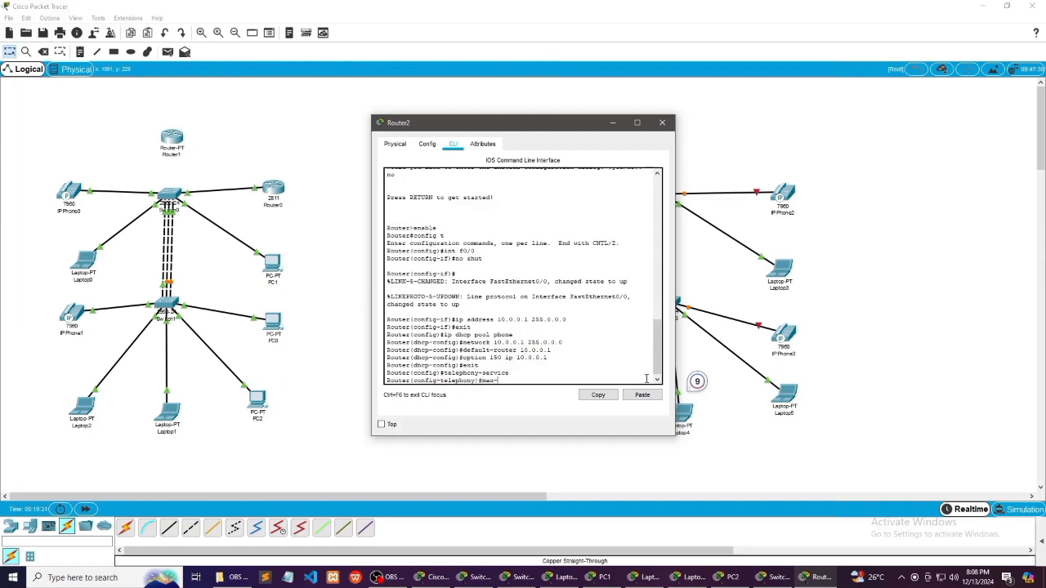
text(-ephone 5)
key(Return)
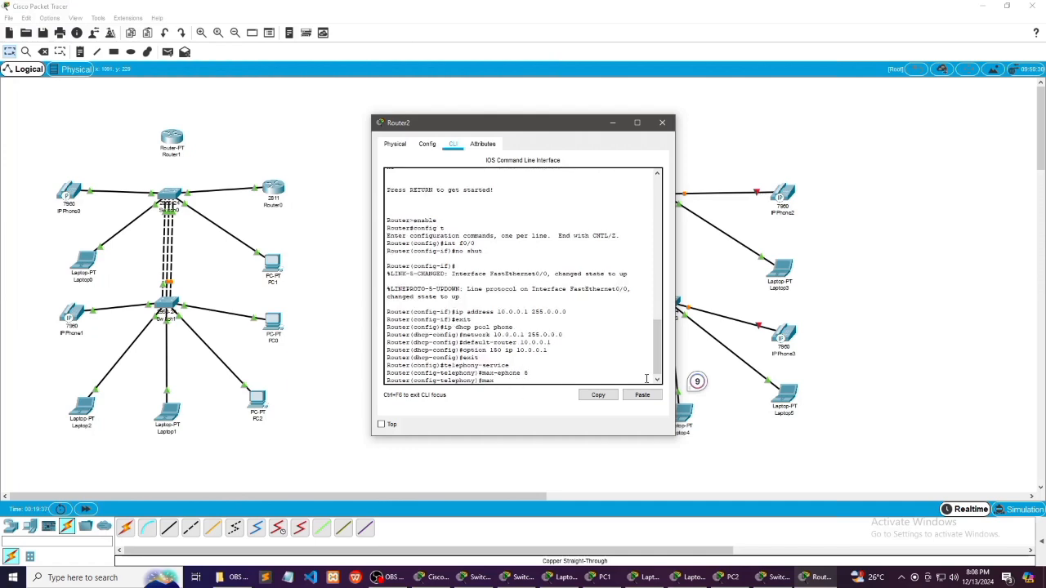
text(max-dn 5)
key(Return)
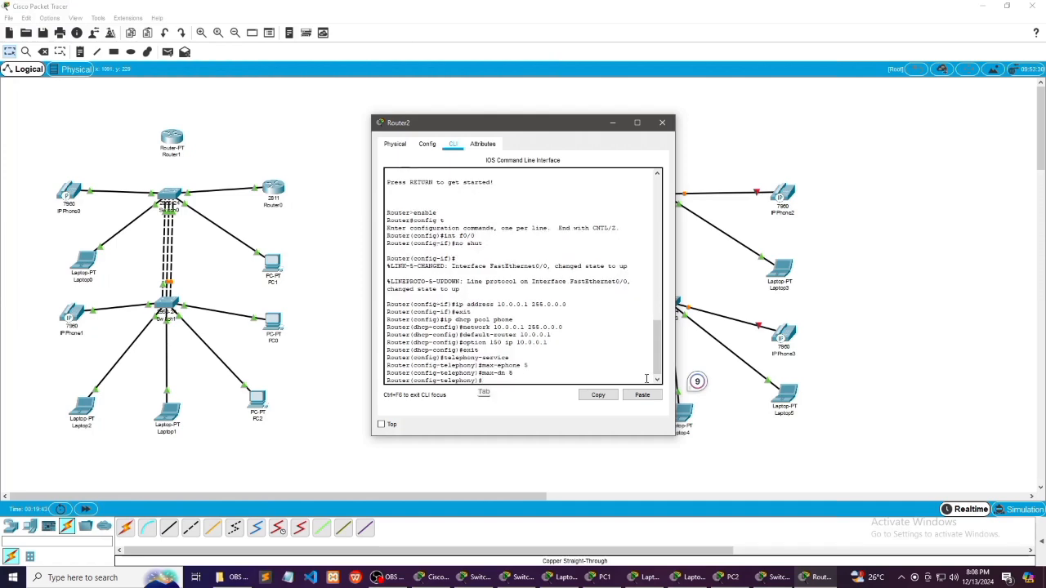
Set the telephony service's ip source-address to 10.0.0.1 with port 2000
text(ip source-address)
key(Tab)
text(10.0.0.1 port)
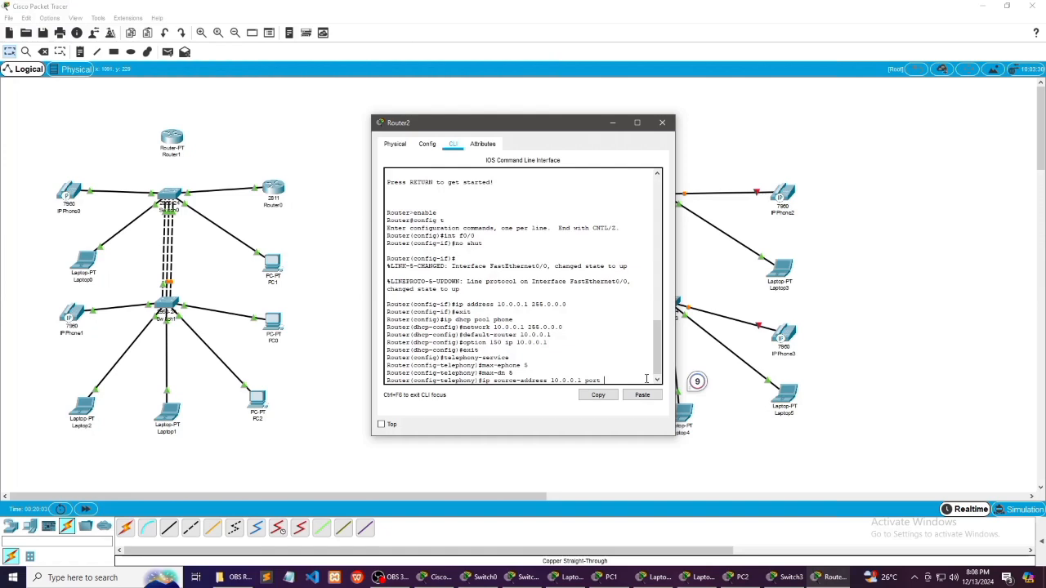
text( 2000)
key(Return)
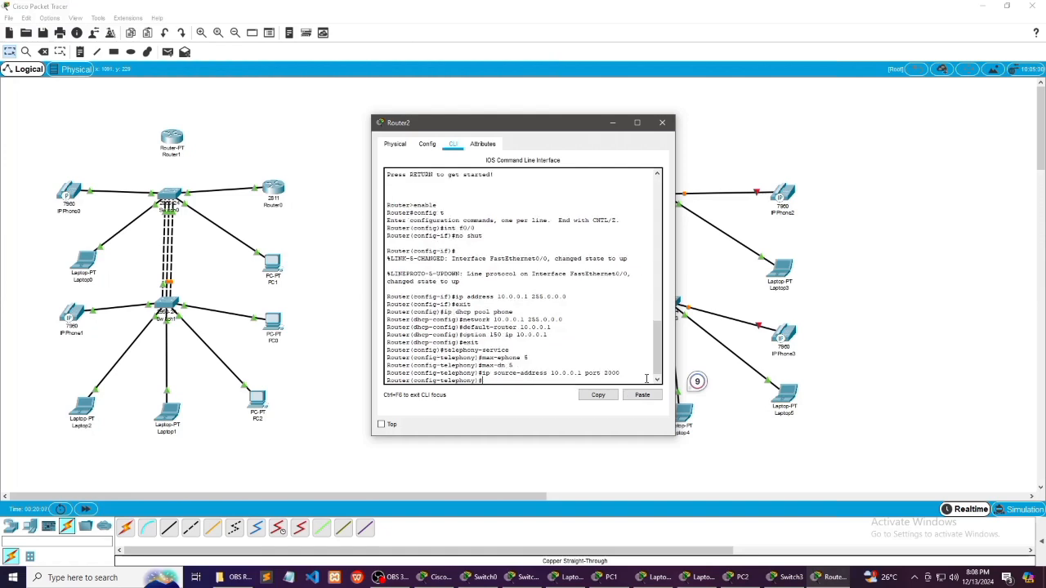
Enter auto assign 4 to 6 and auto assign 1 to 5, and exit telephony configuration
text(auto assign 4 to 6)
key(Return)
text(aut)
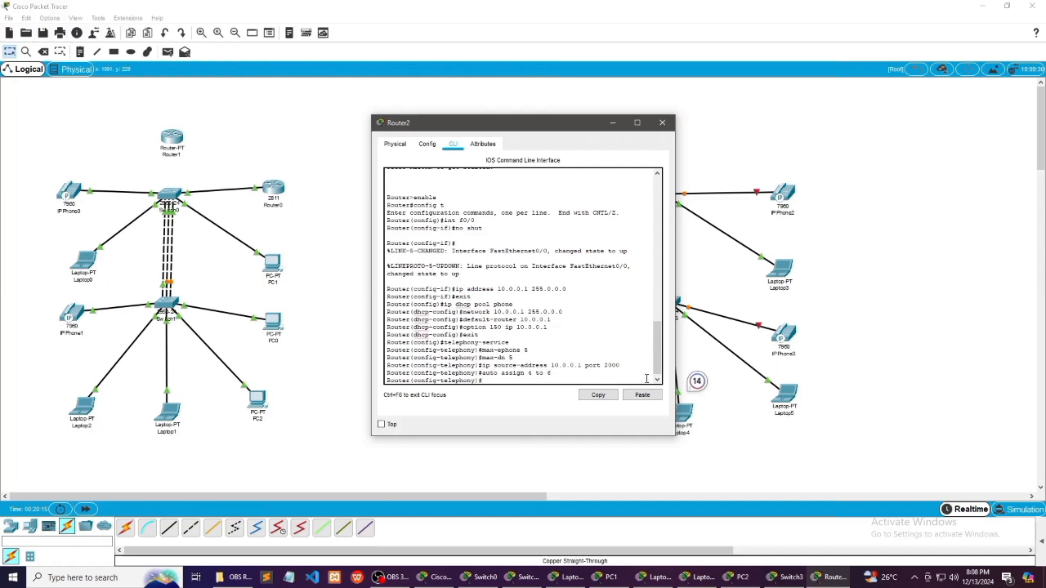
text(o assign 1)
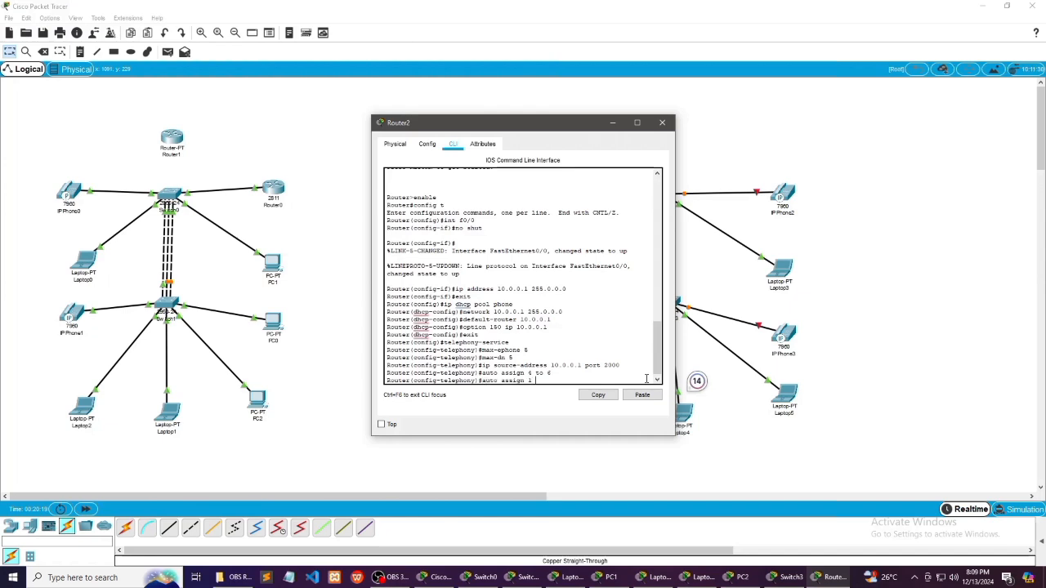
text( to 5)
key(Return)
text(exit)
key(Tab)
key(Return)
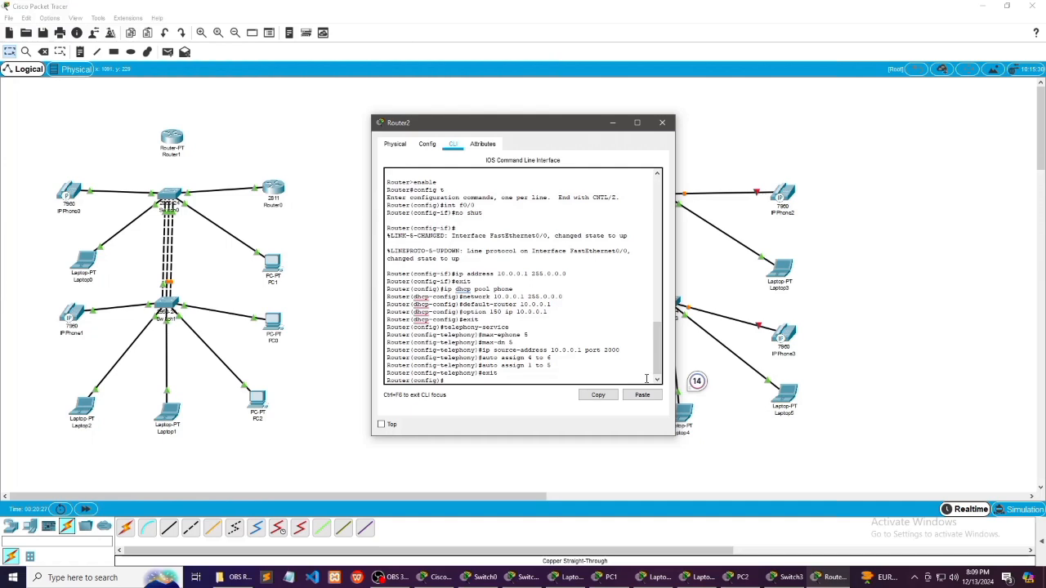
Create ephone-dn 3 on Router2 and give it number 0003
key(Tab)
text(ephone-)
key(Tab)
text(dn 3)
key(Tab)
key(Return)
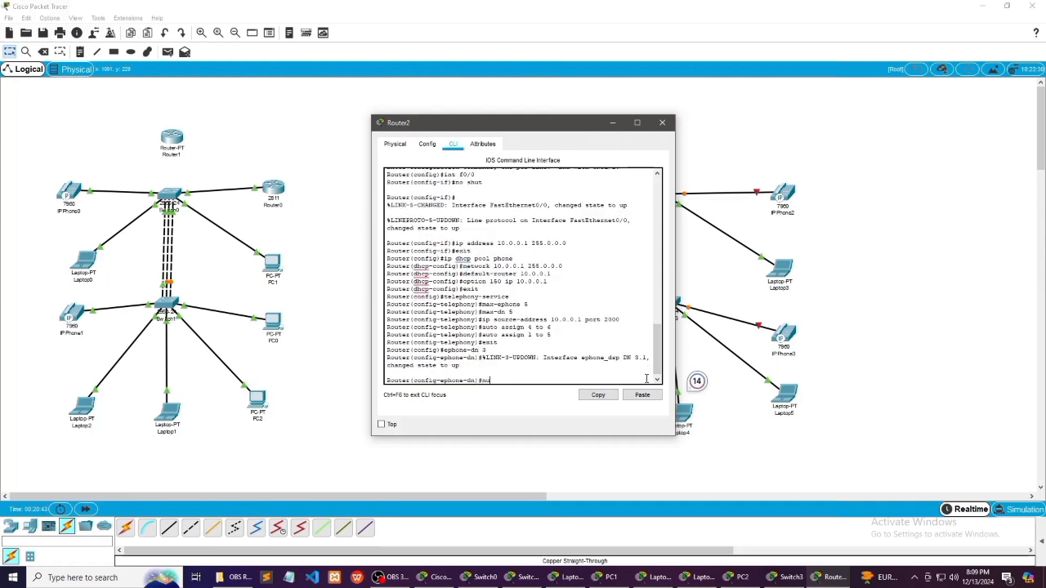
text(number 0003)
key(Return)
Create ephone-dn 4 on Router2 and give it number 0004
text(ephone-)
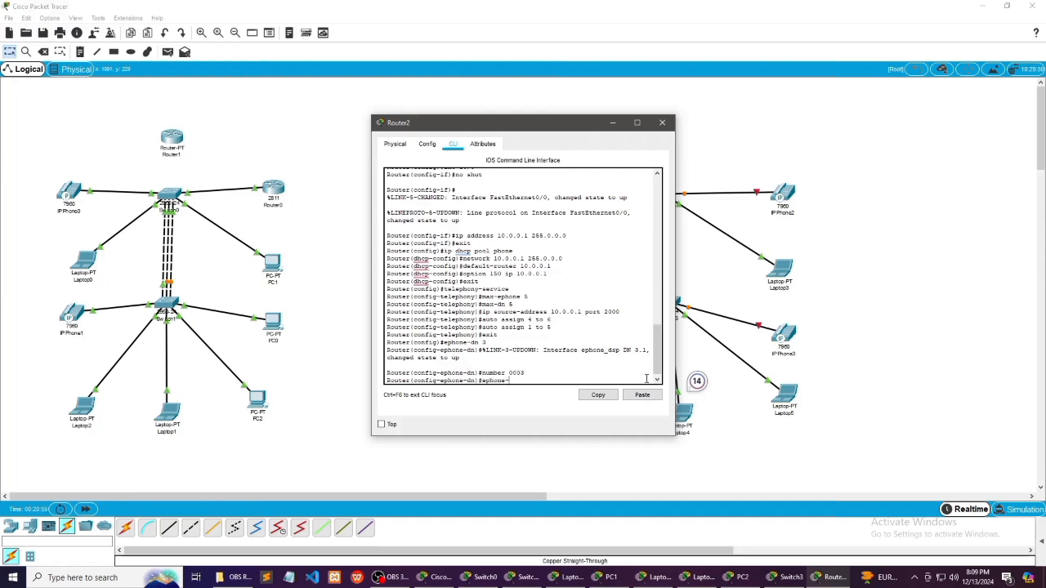
text(dn 4)
key(Return)
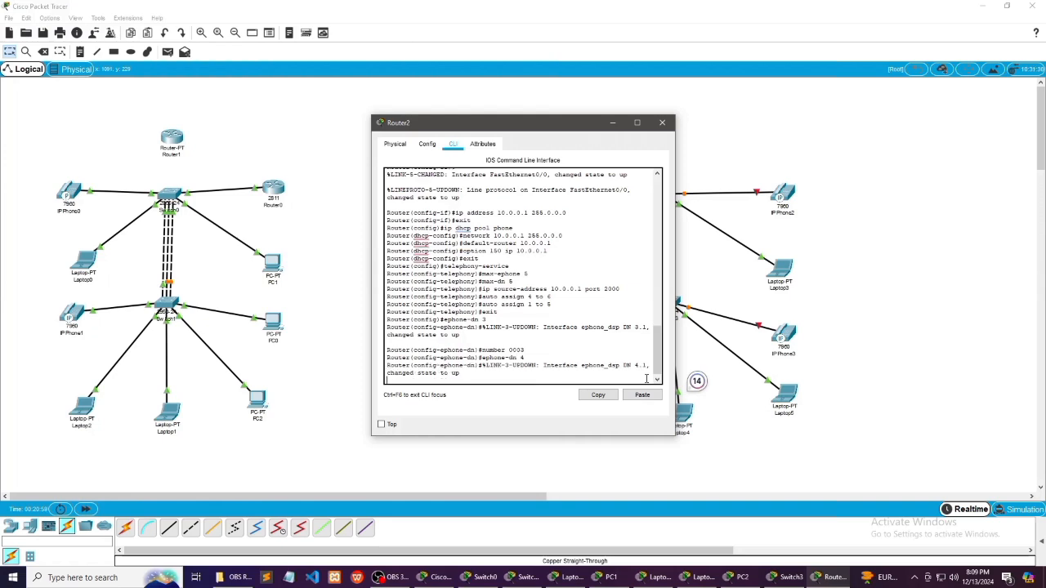
text(number)
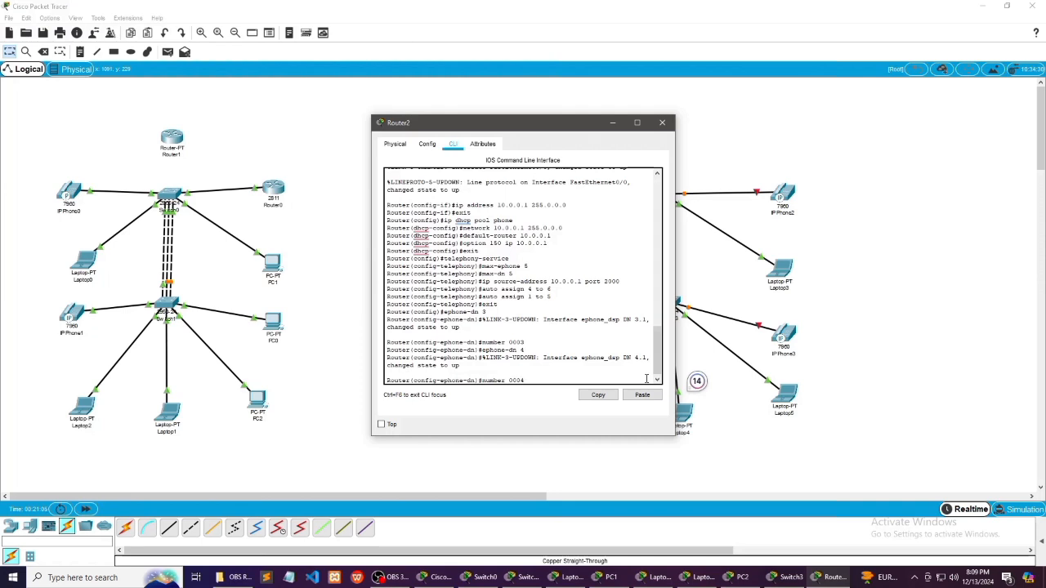
text( 0004)
key(Return)
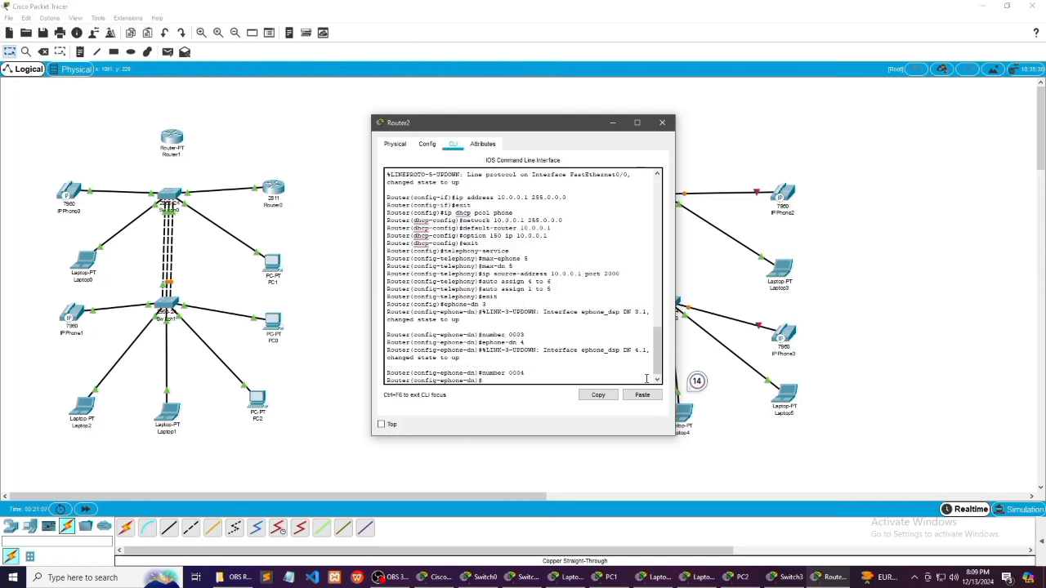
Minimize Router2's window and open Switch2's command line
click(612, 122)
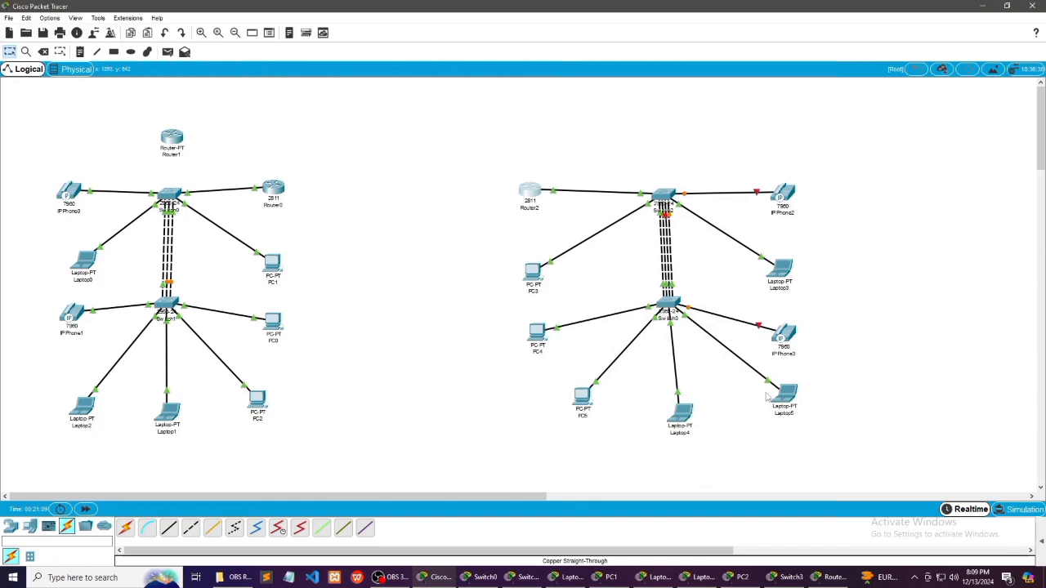
click(667, 203)
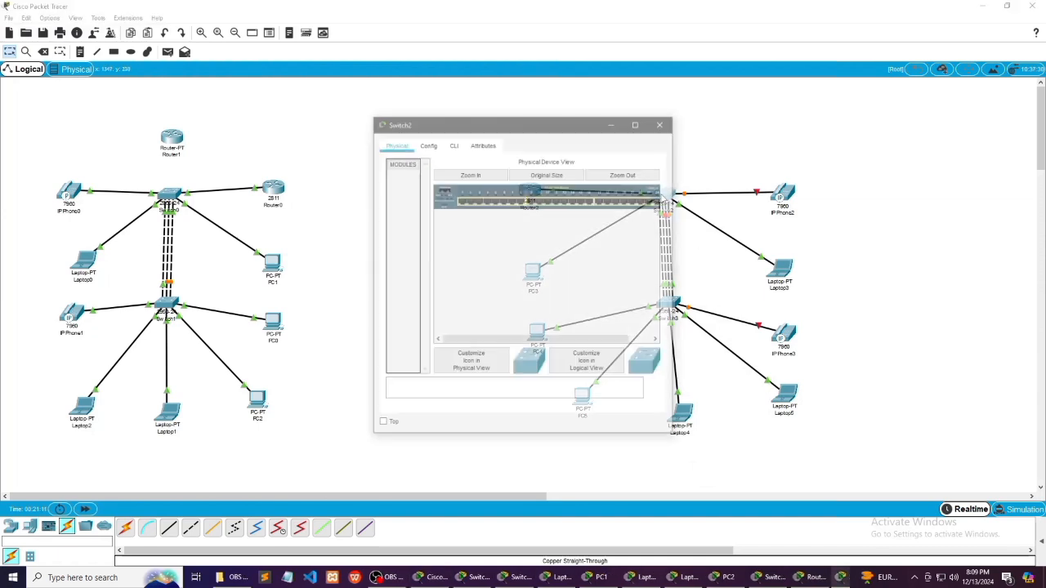
click(455, 145)
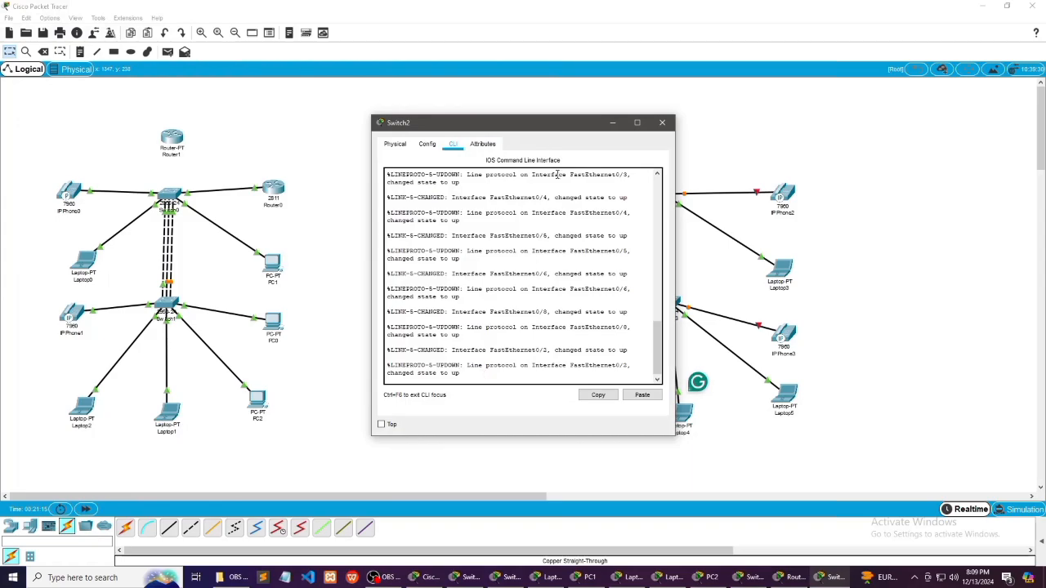
double_click(564, 126)
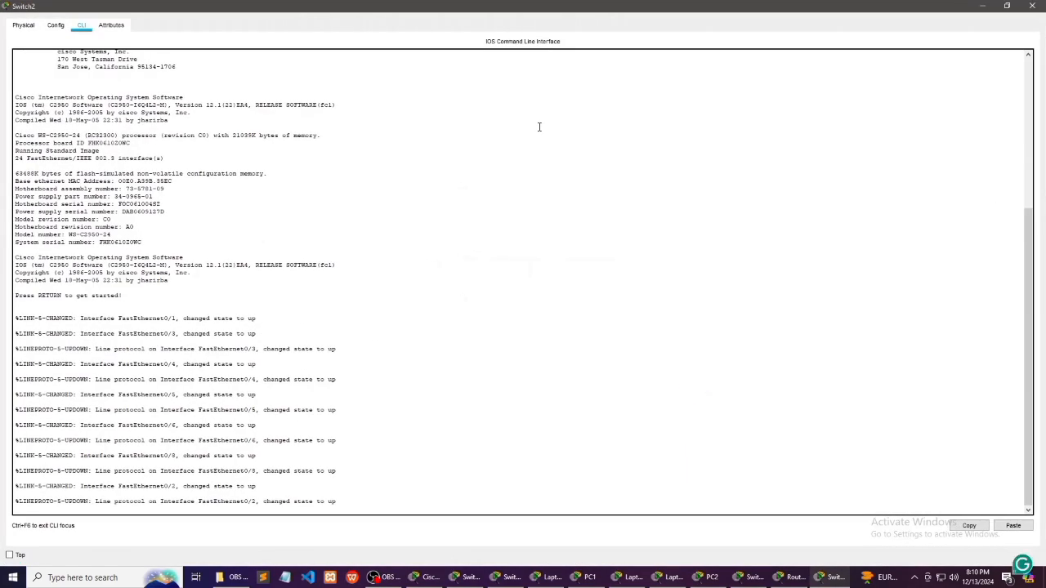
click(982, 7)
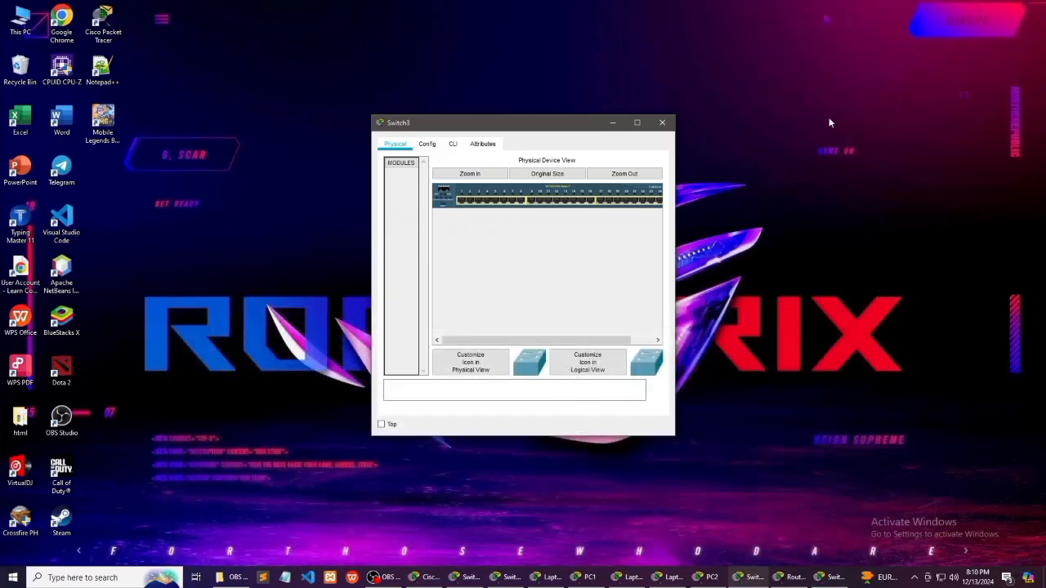
click(621, 125)
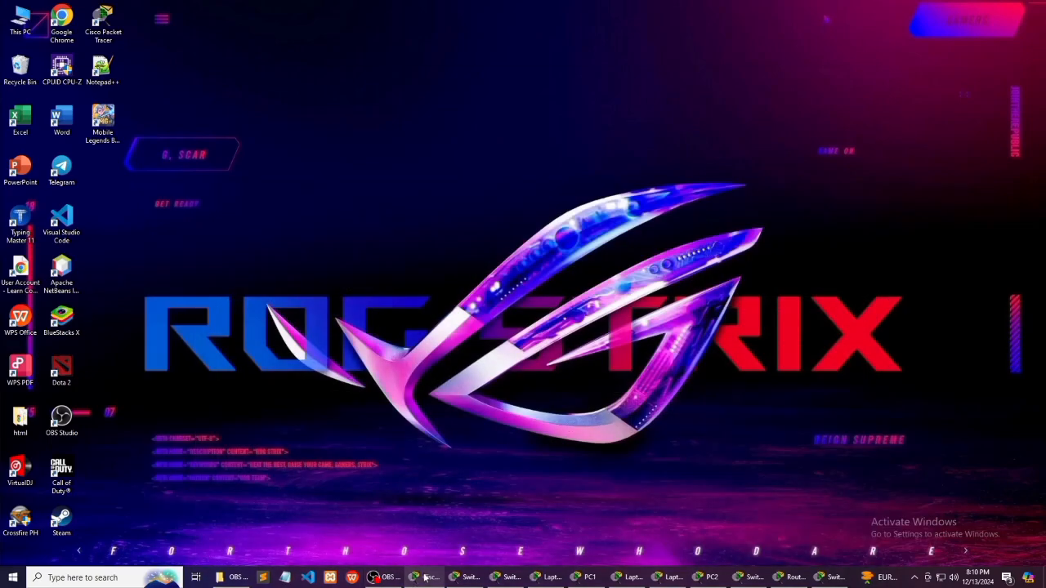
click(425, 578)
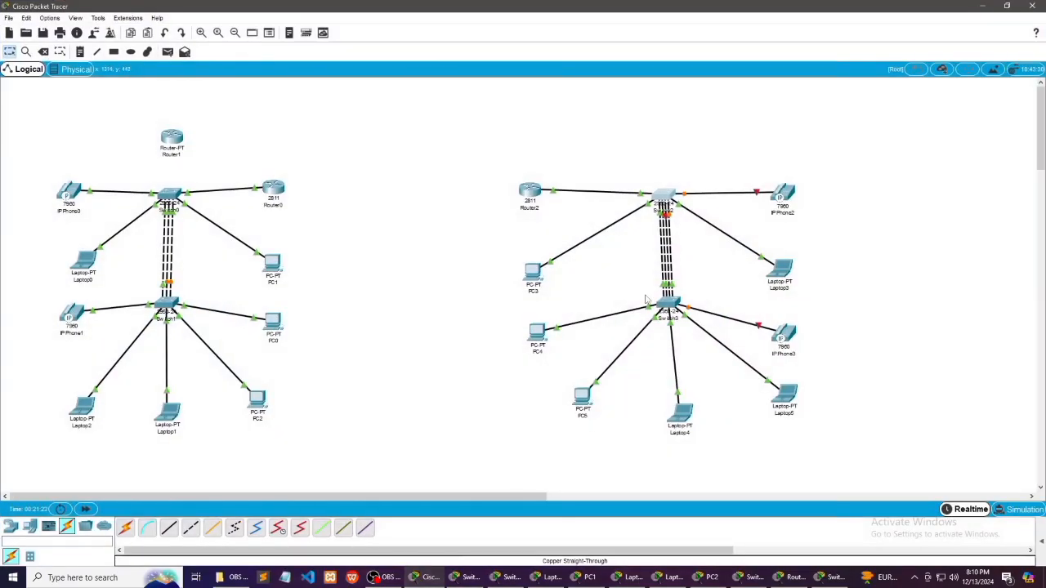
click(666, 197)
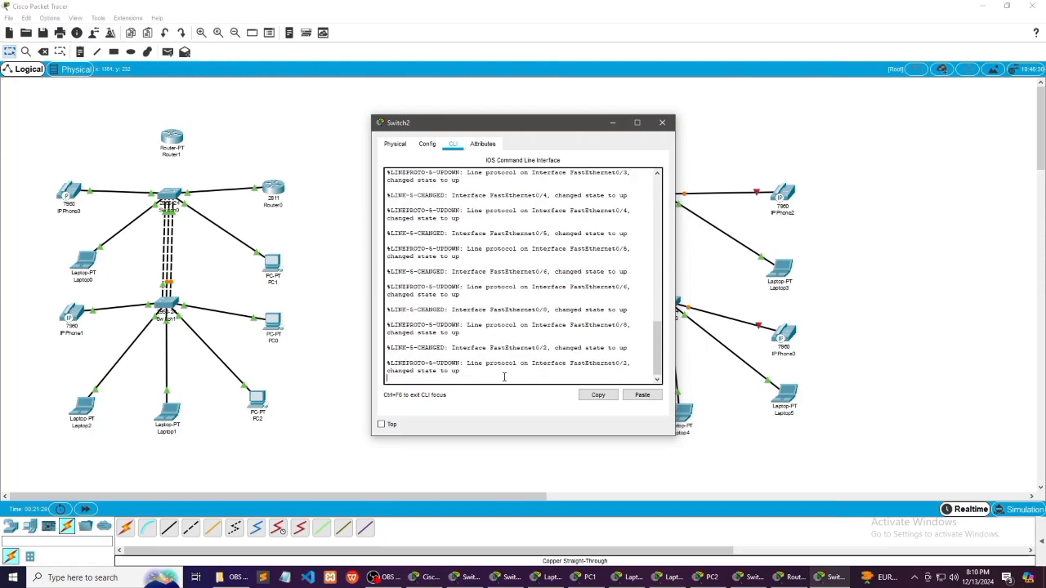
Enter privileged mode with en and global configuration mode with config t on Switch2
key(Return)
key(Tab)
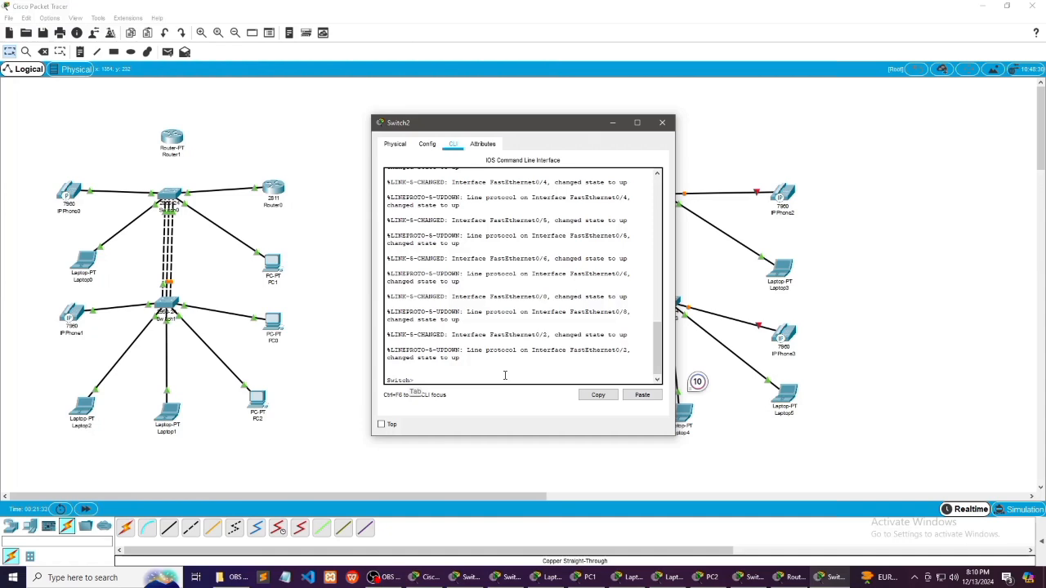
text(en)
key(Return)
text(config t)
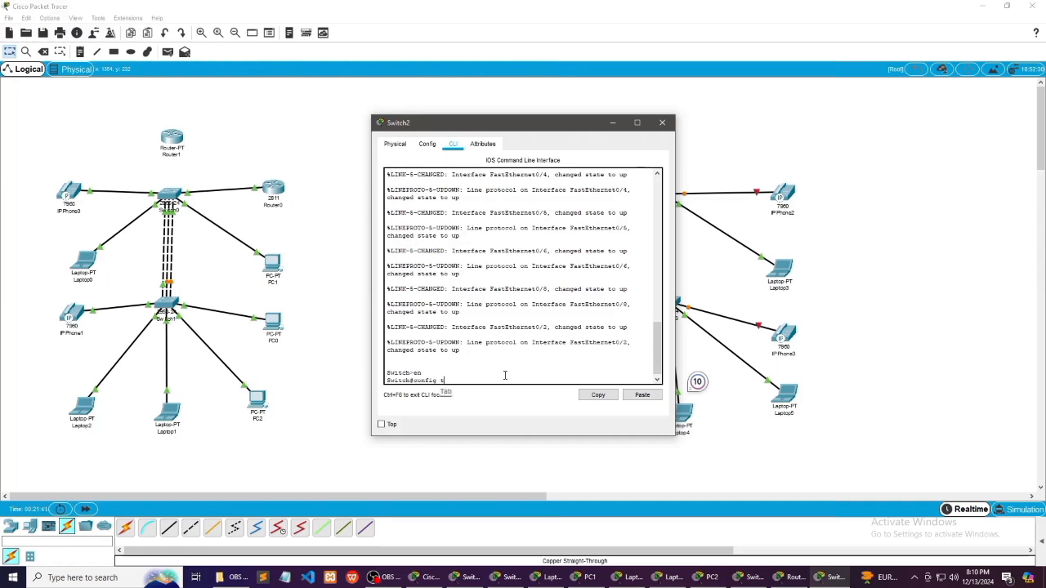
key(Return)
key(Tab)
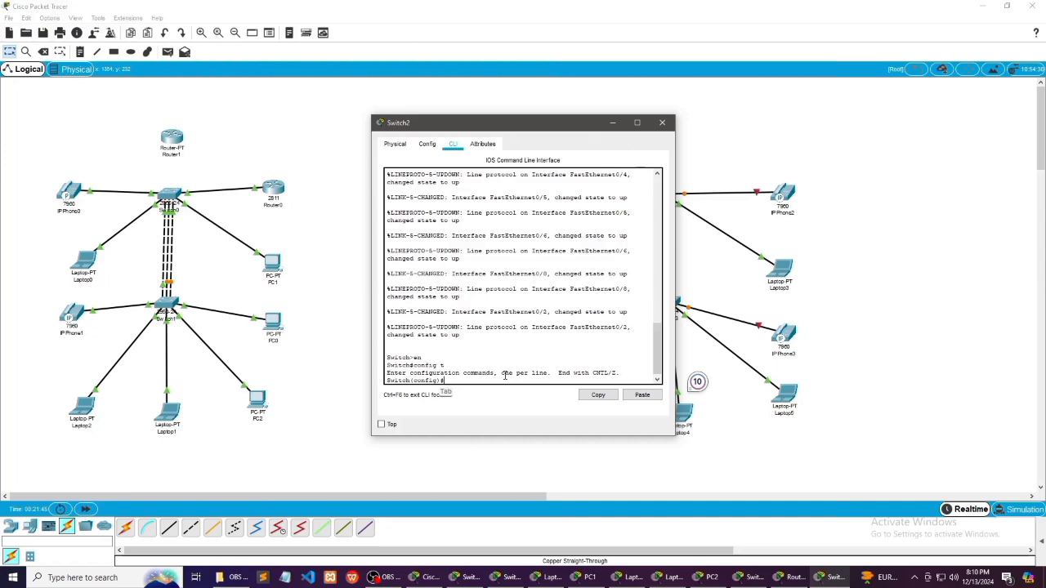
Select interface range f0/1 - 24 on Switch2 and set those ports to access mode with switch mode access
text(int range f0/1 - 24)
key(Return)
text(switch mode access)
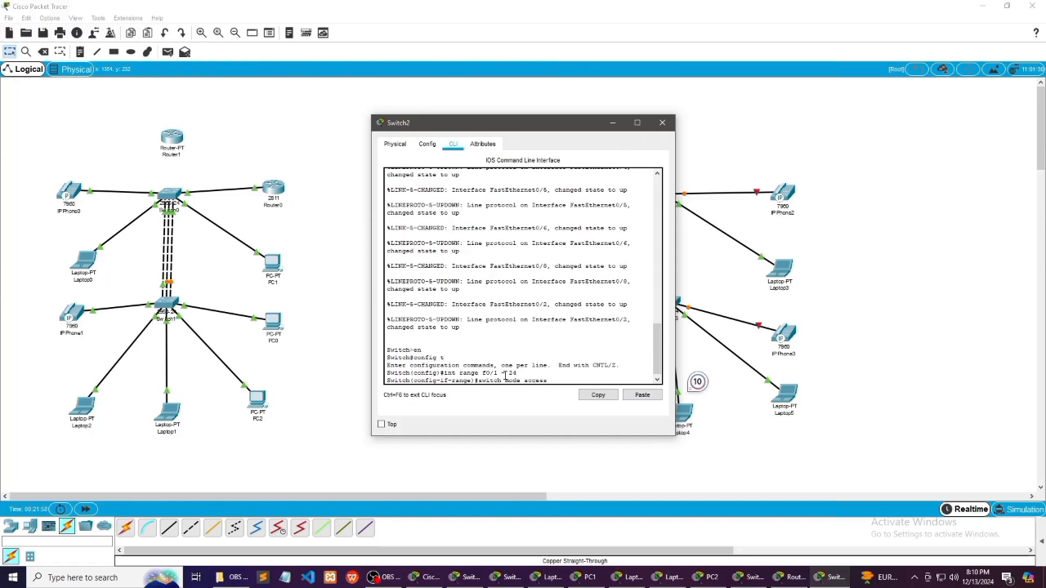
key(Return)
Assign voice VLAN 1 to Switch2's selected port range with switchport voice vlan 1, and minimize the switch's window
text(s)
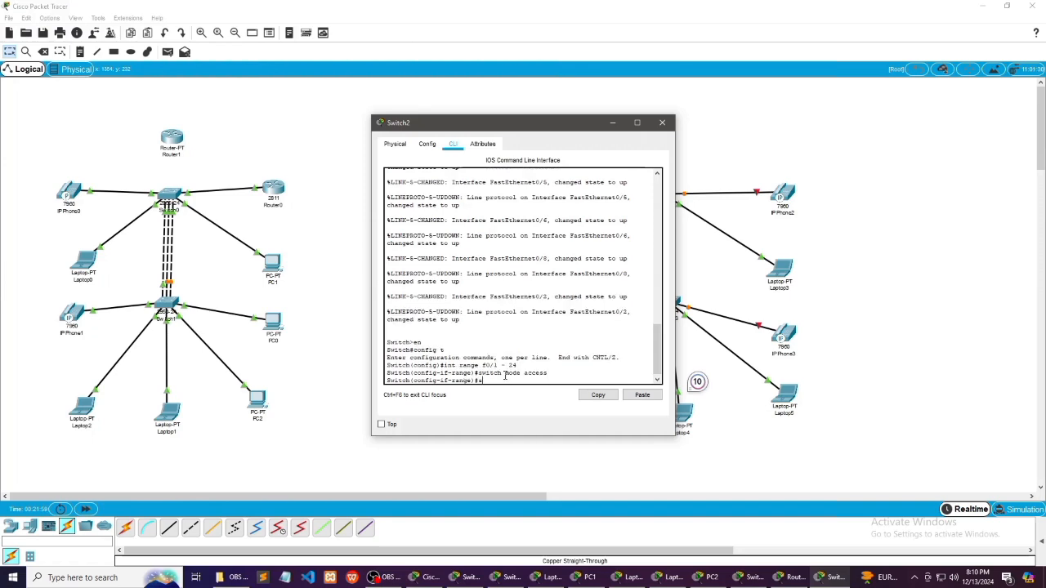
text(witchport)
key(Tab)
text(voice vlan 1)
key(Return)
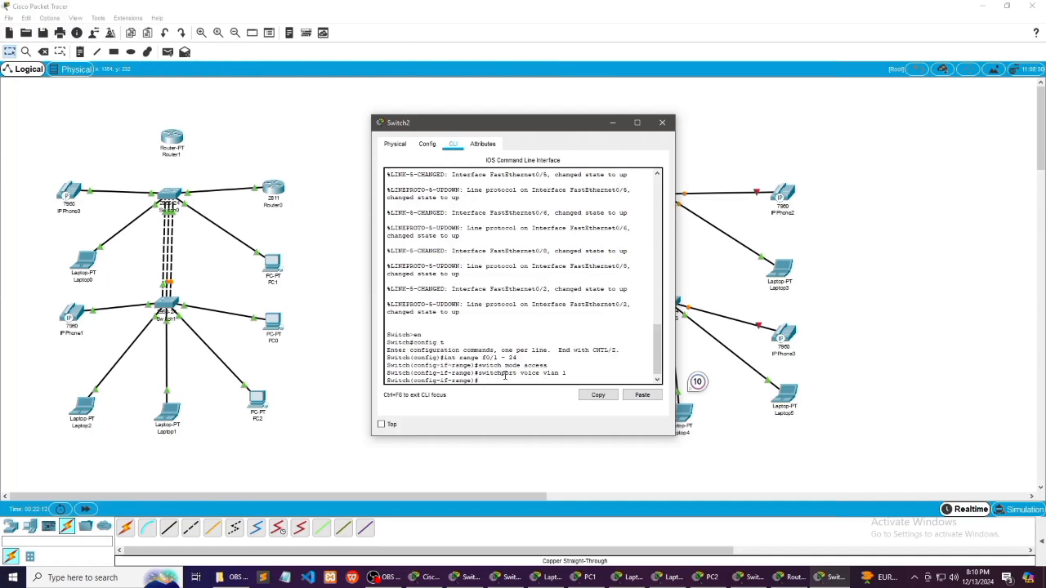
click(612, 123)
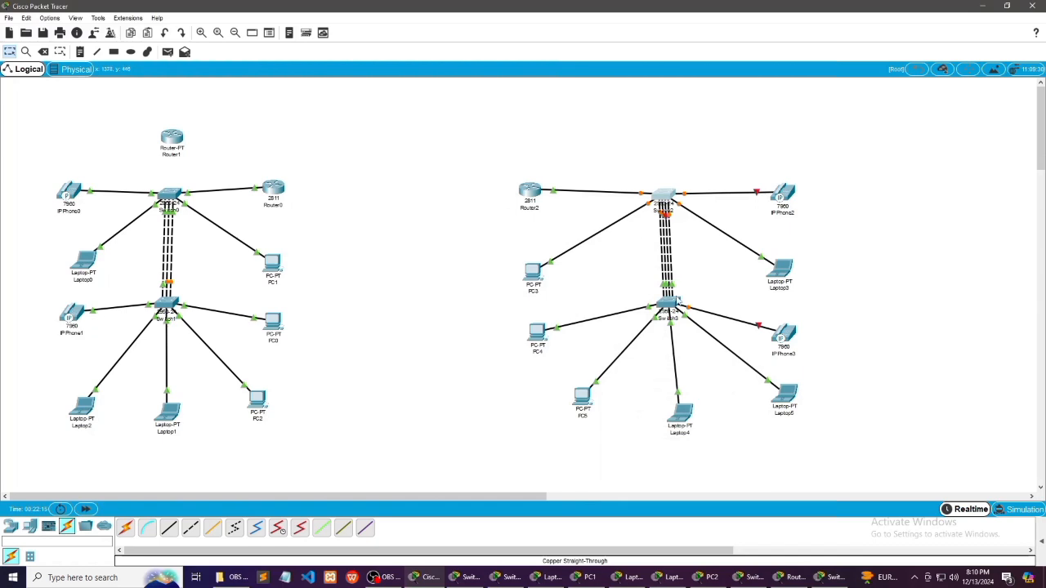
Open Switch3's command line and enter global configuration mode with en and config t
click(670, 309)
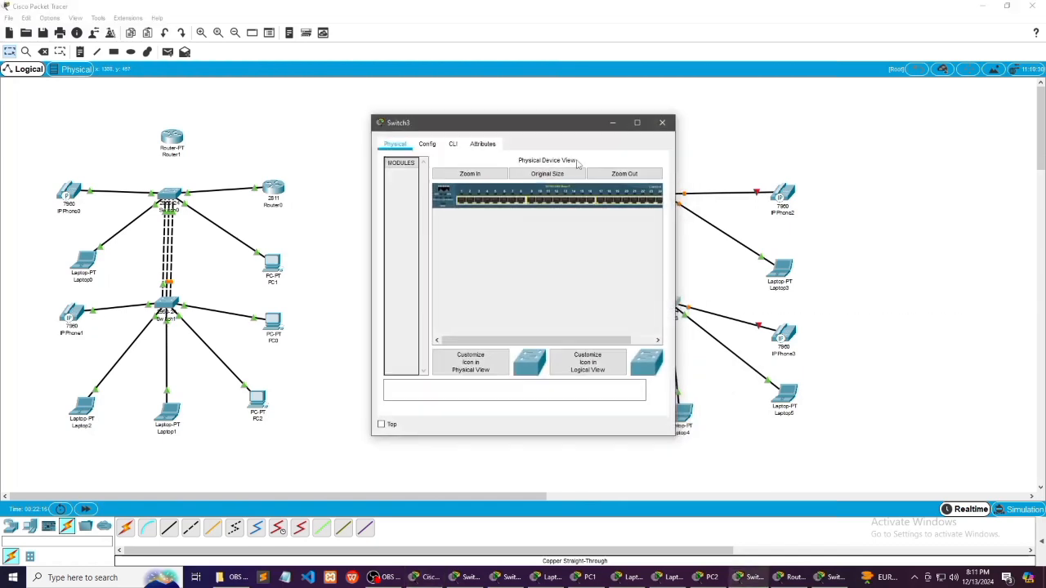
click(452, 145)
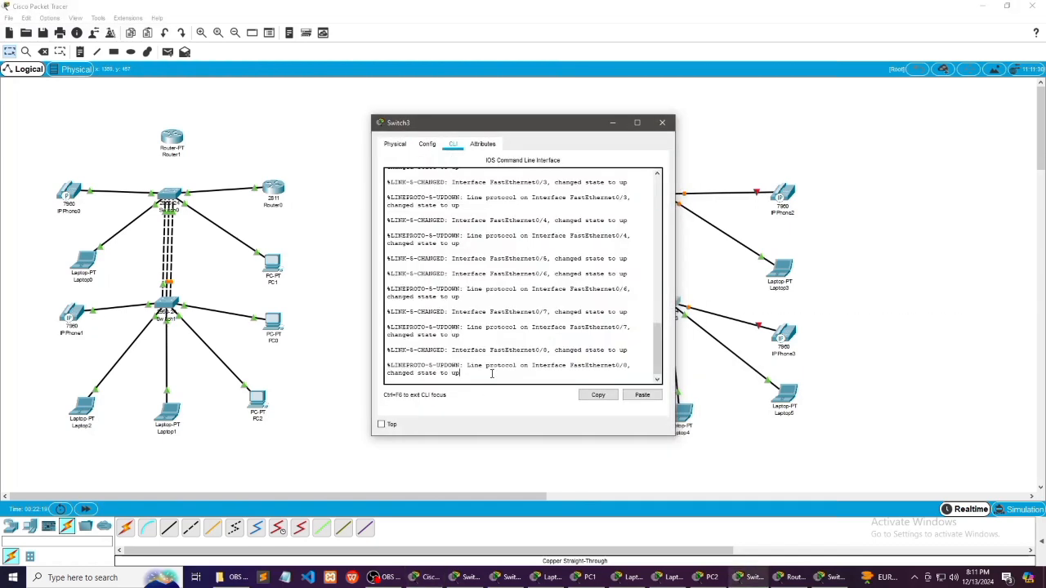
key(Return)
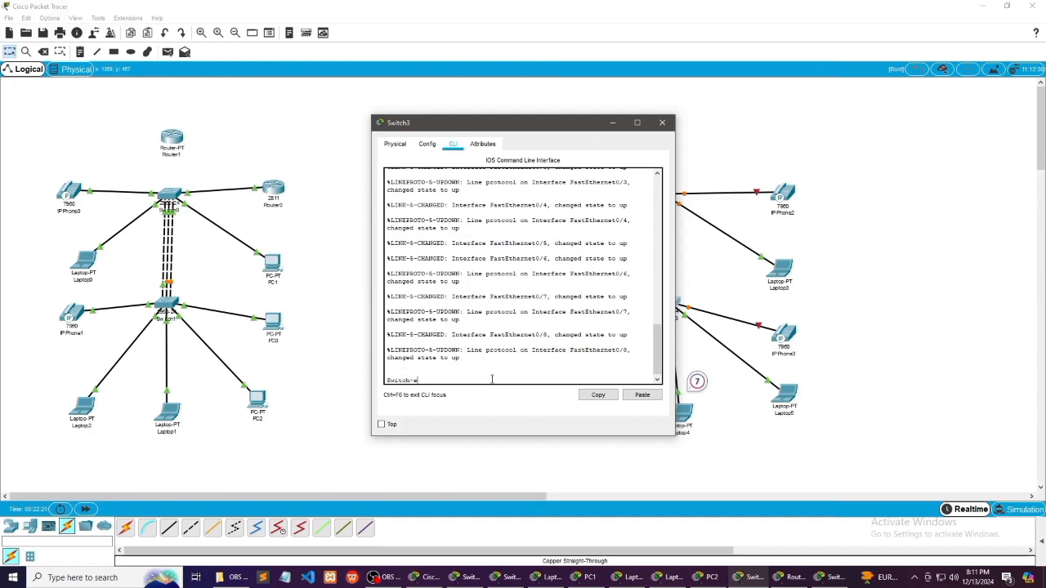
text(en)
key(Return)
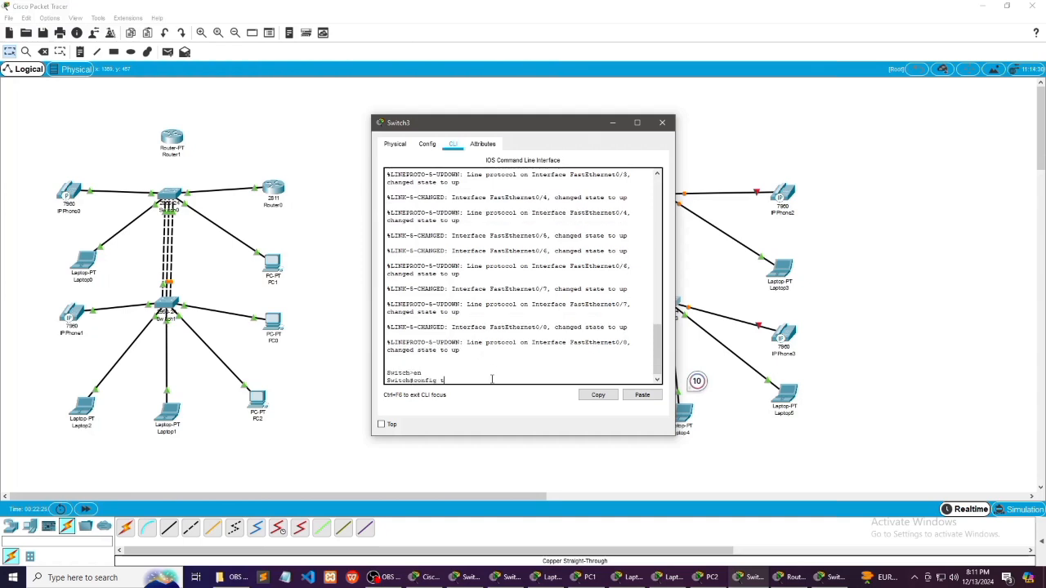
text(config t)
key(Return)
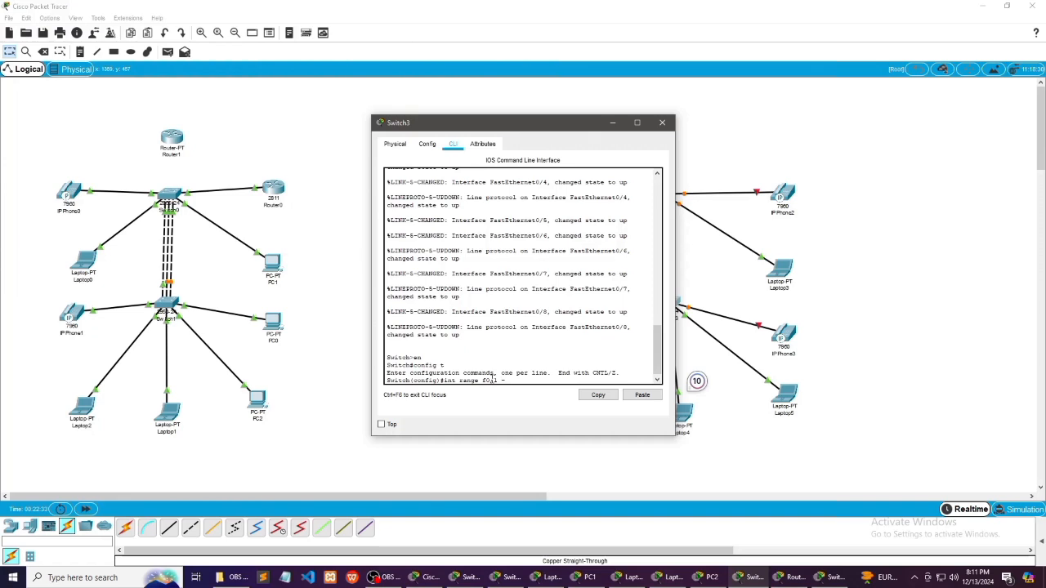
Set Switch3's interface range f0/1 - 24 to access mode with voice VLAN 1, and minimize the switch's window
key(Return)
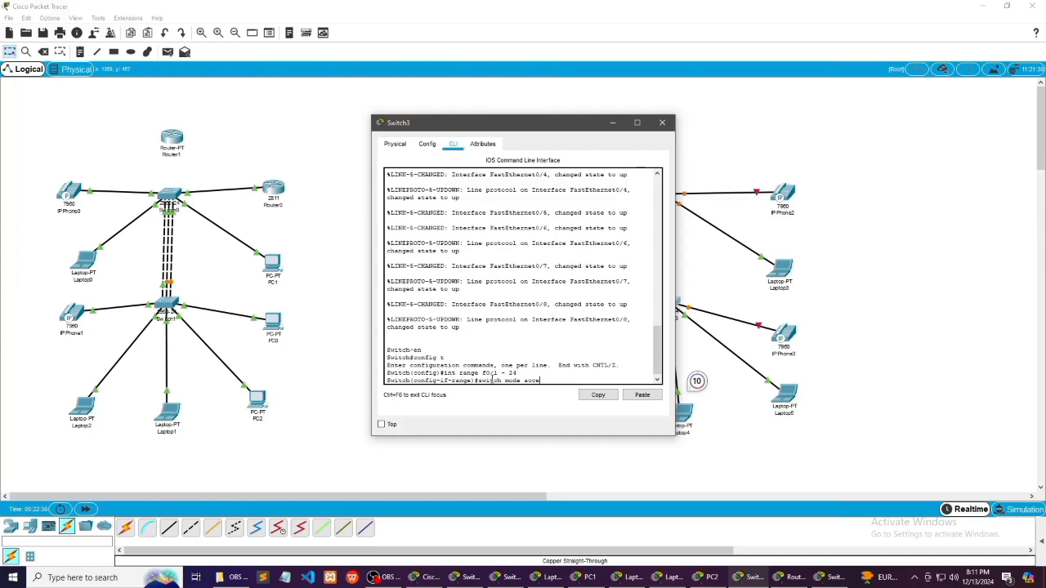
text(switch mode access)
key(Return)
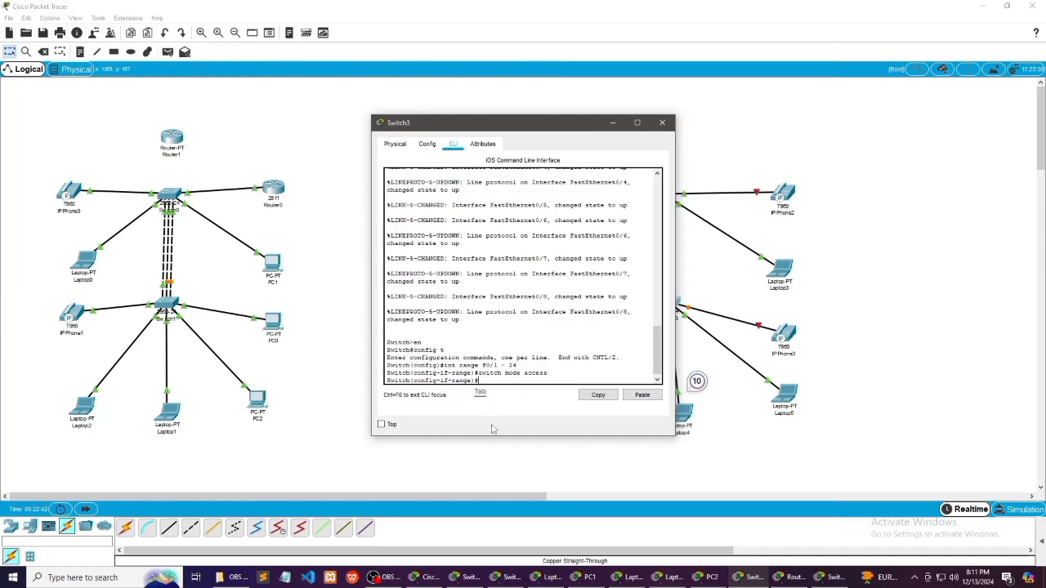
text(switchport voice vlan 1)
key(Return)
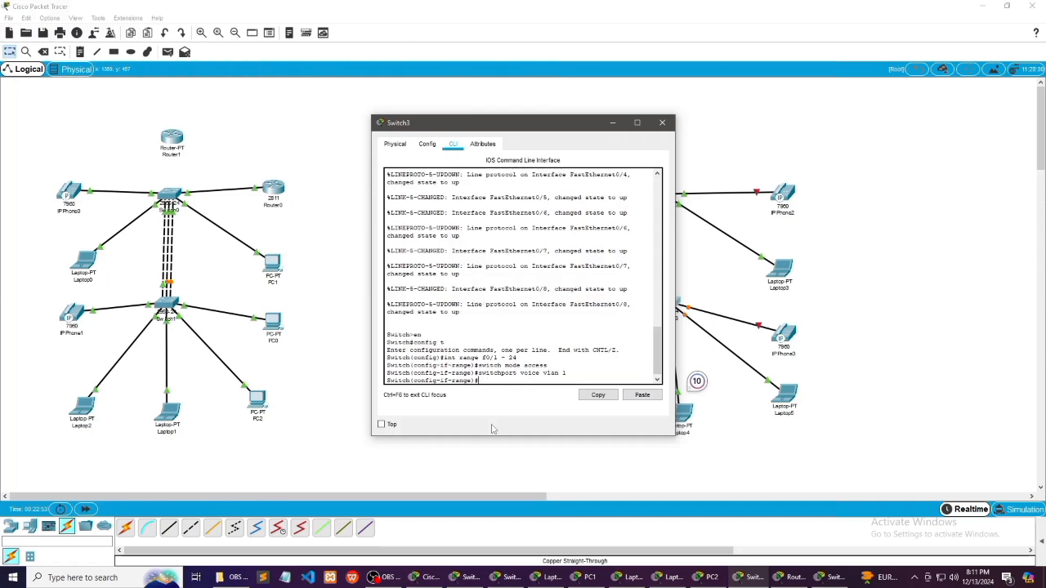
click(613, 127)
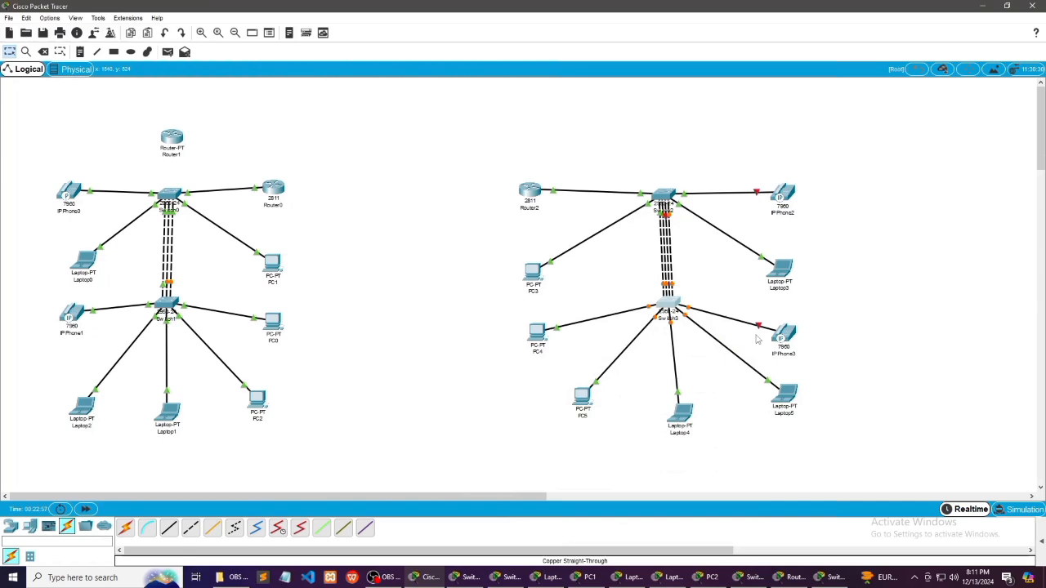
Plug the power adapter module into both IP Phone2 and IP Phone3
click(783, 196)
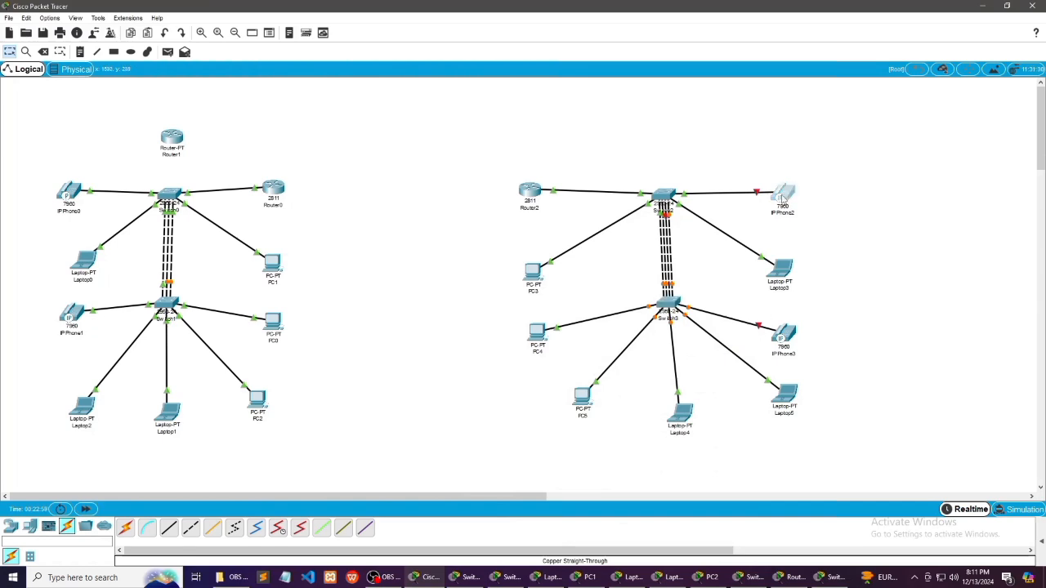
drag(619, 379, 527, 280)
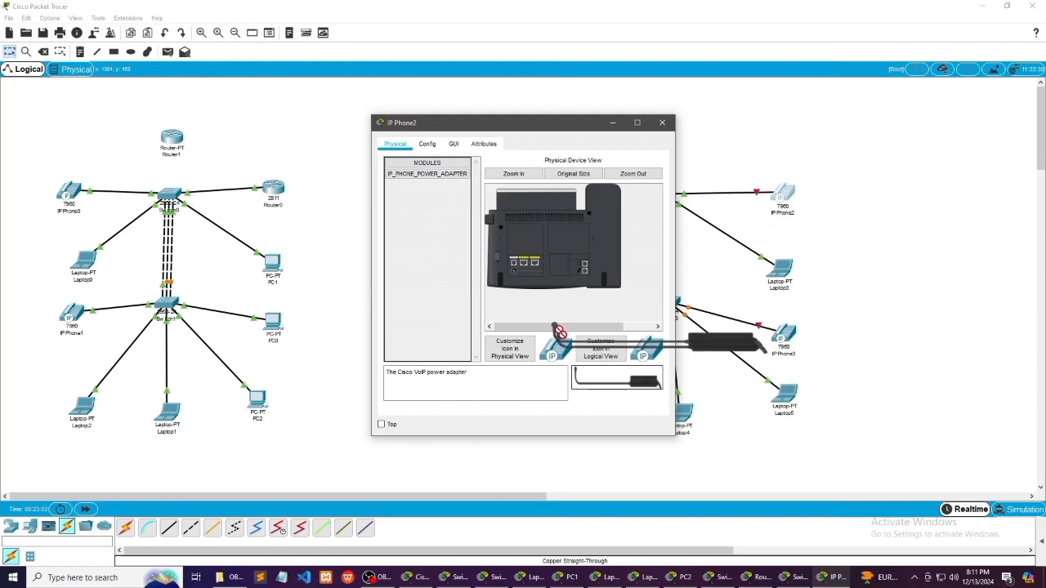
drag(596, 386, 517, 276)
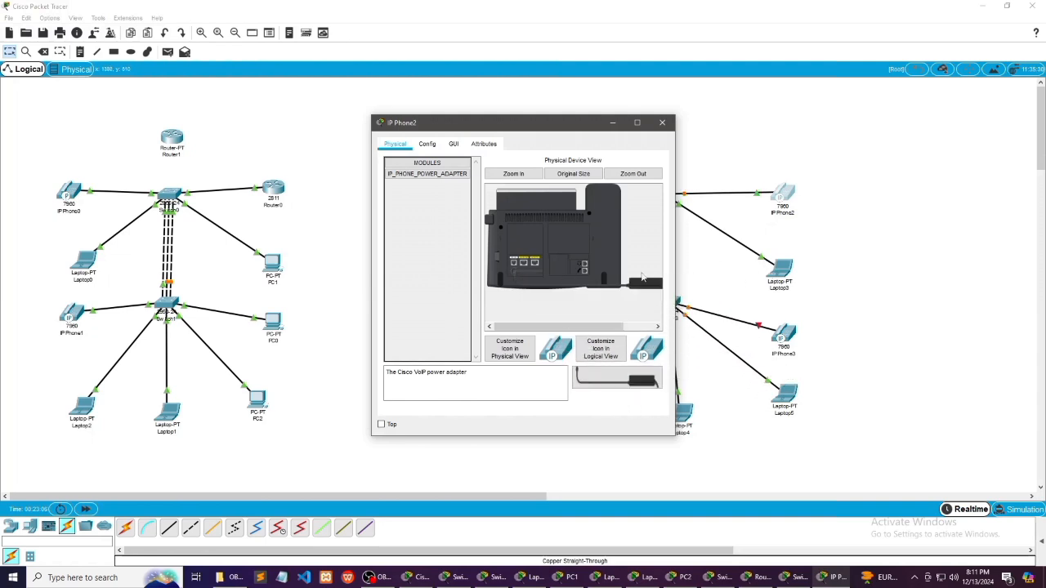
click(662, 122)
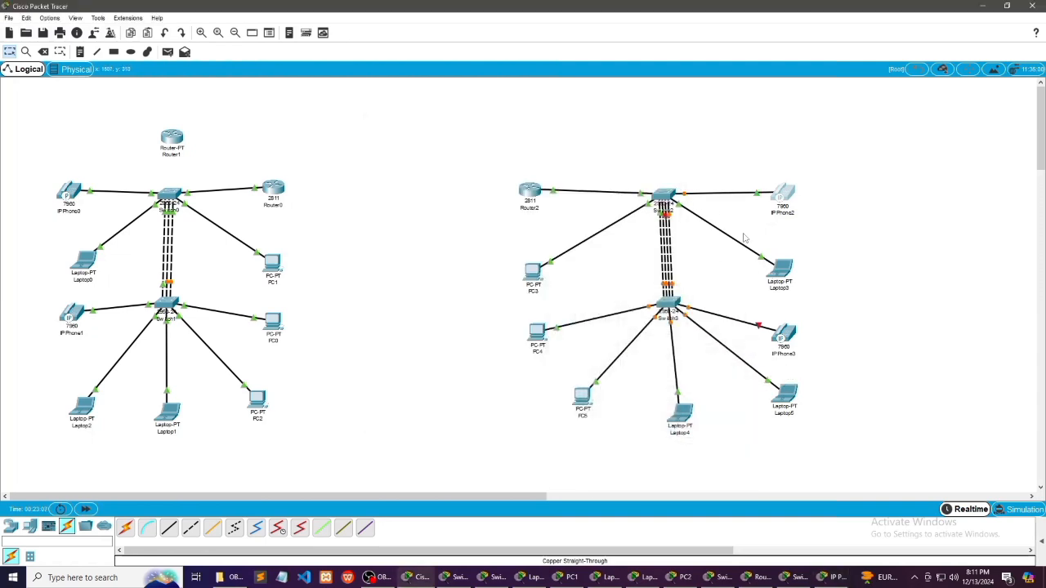
click(781, 335)
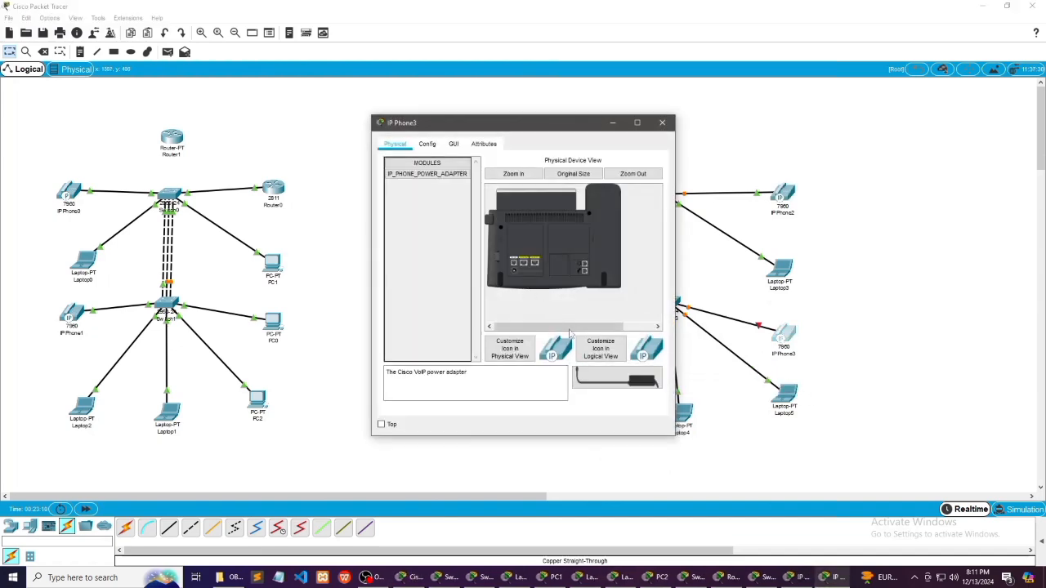
drag(584, 372, 515, 271)
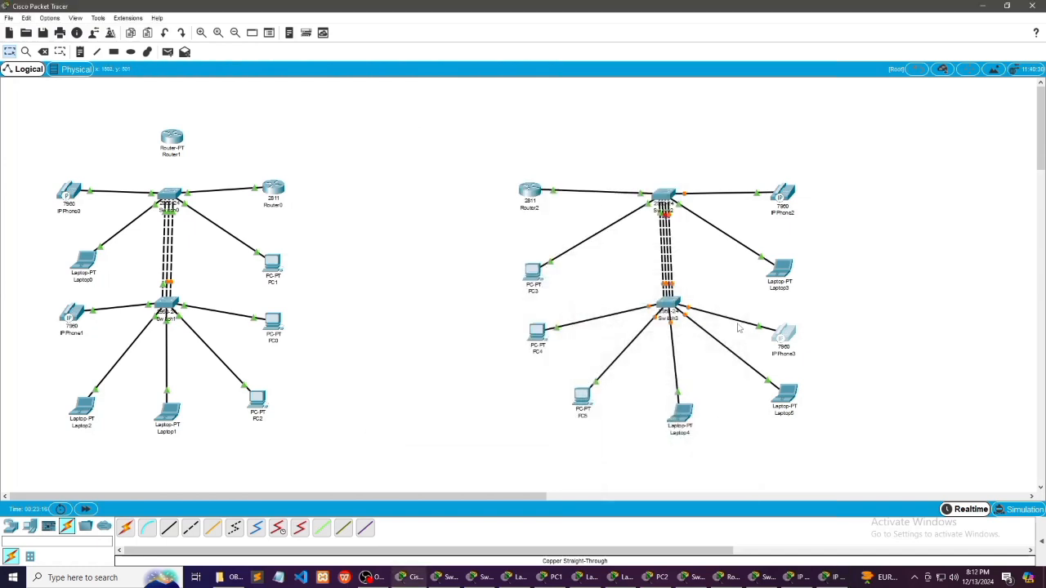
Check IP Phone2's handset display for its IP configuration status and assigned line number
click(782, 195)
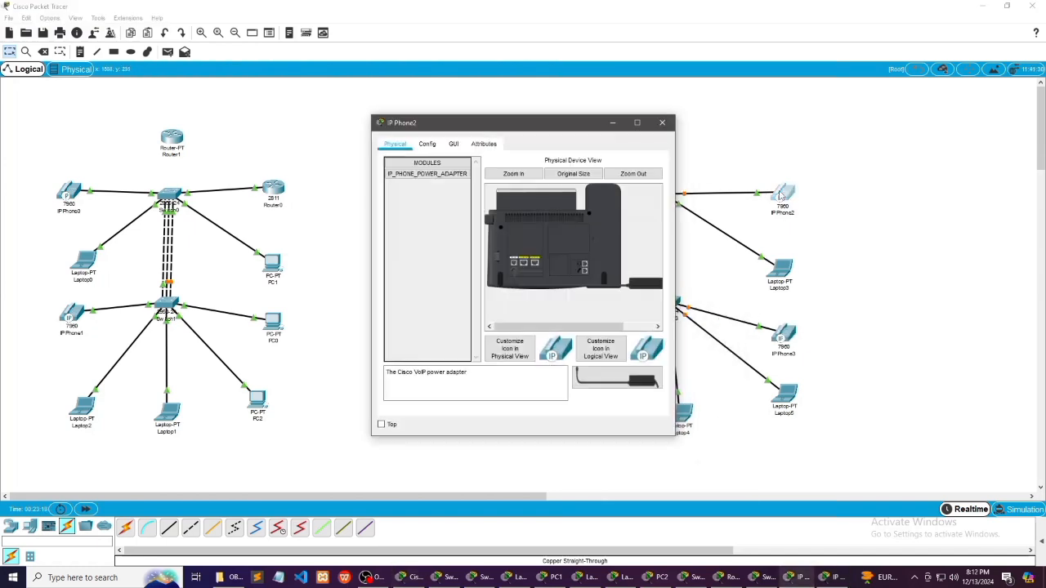
click(455, 145)
drag(536, 406, 563, 407)
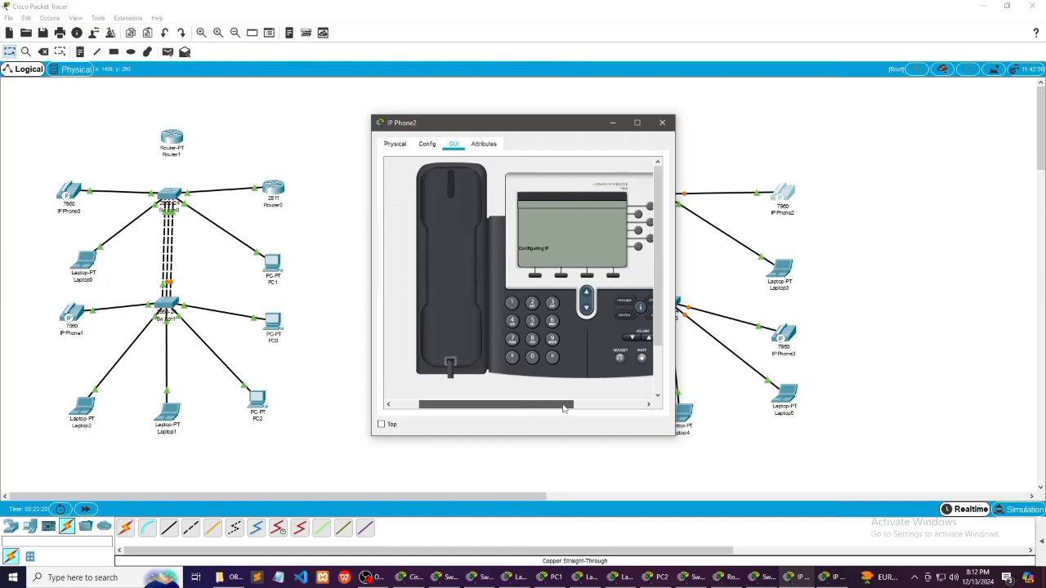
click(662, 122)
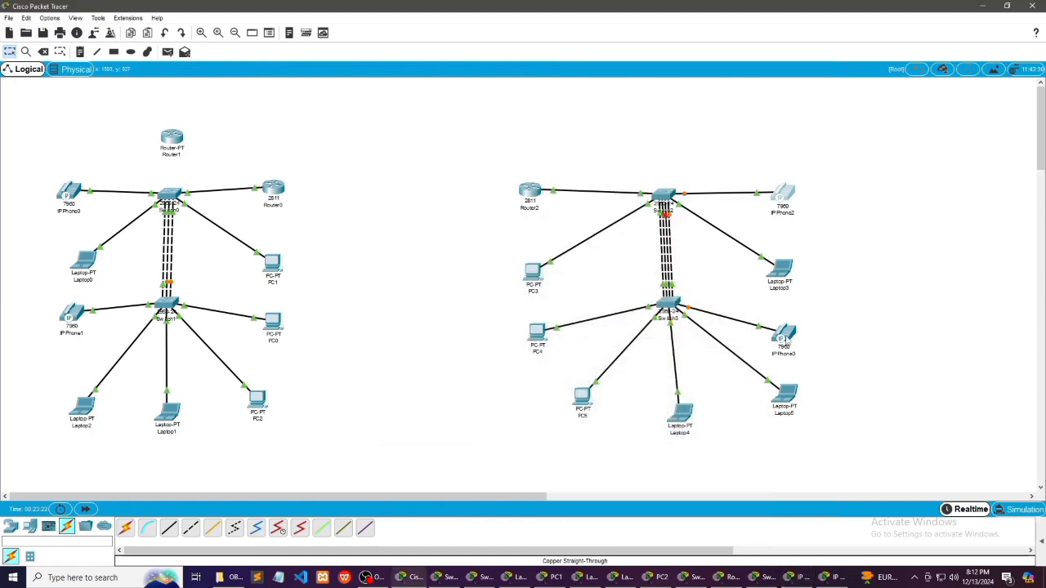
click(787, 200)
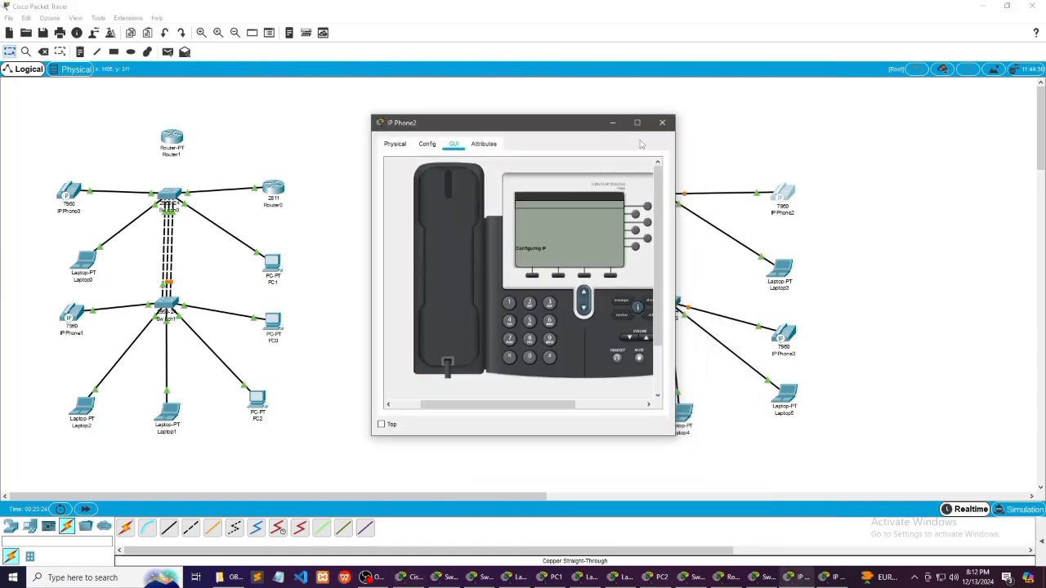
click(662, 122)
click(787, 200)
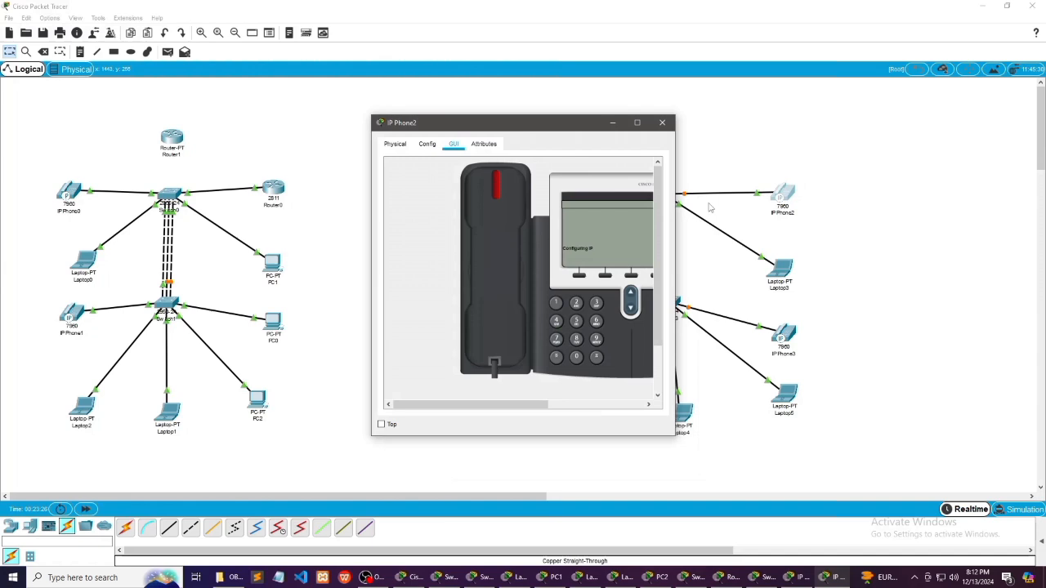
click(662, 122)
Check IP Phone3's handset display for its IP configuration status and assigned line number
click(786, 332)
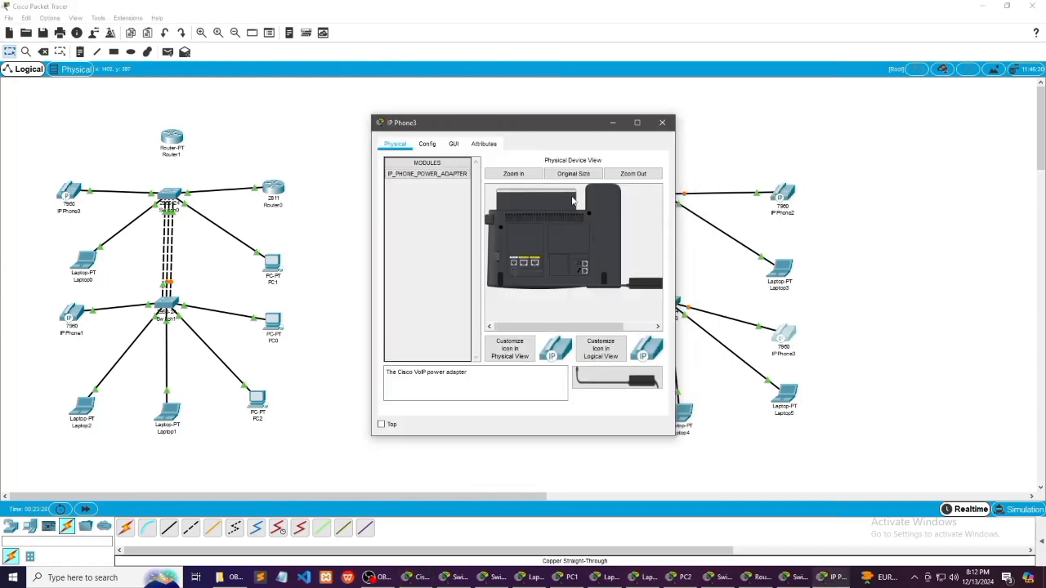
click(454, 145)
drag(543, 406, 559, 410)
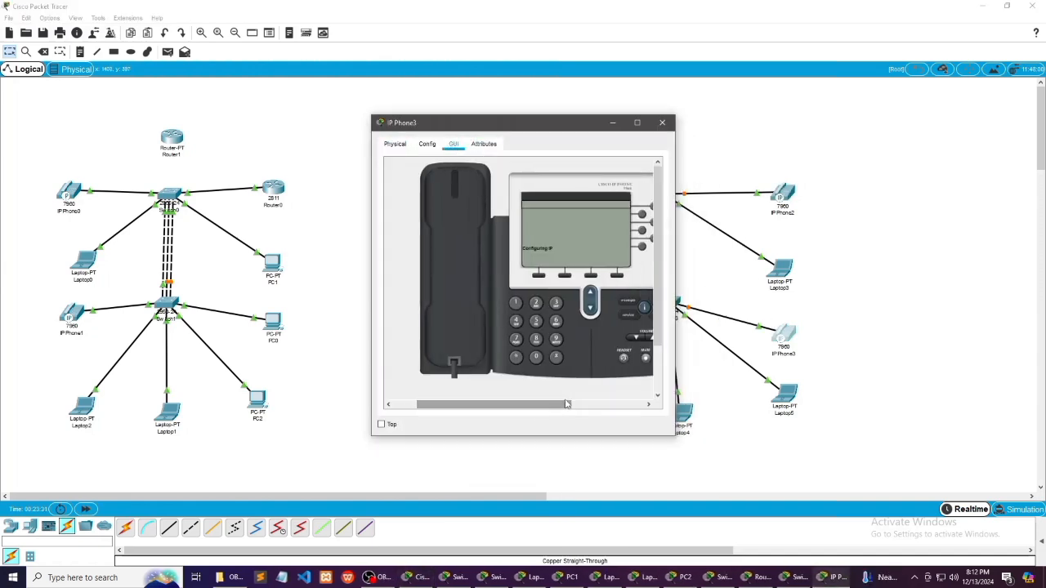
click(661, 123)
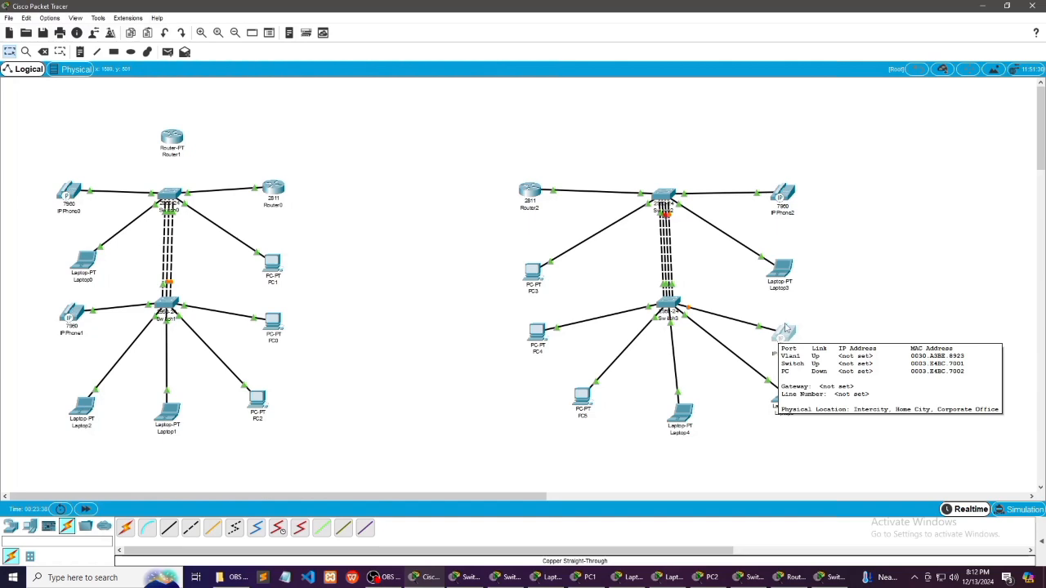
click(784, 331)
drag(543, 402, 563, 402)
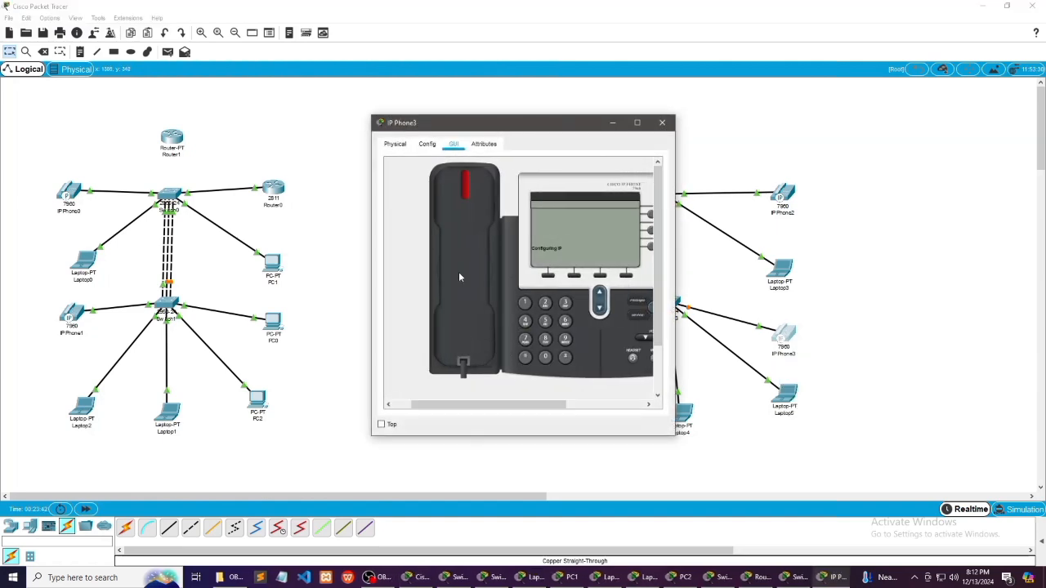
click(662, 122)
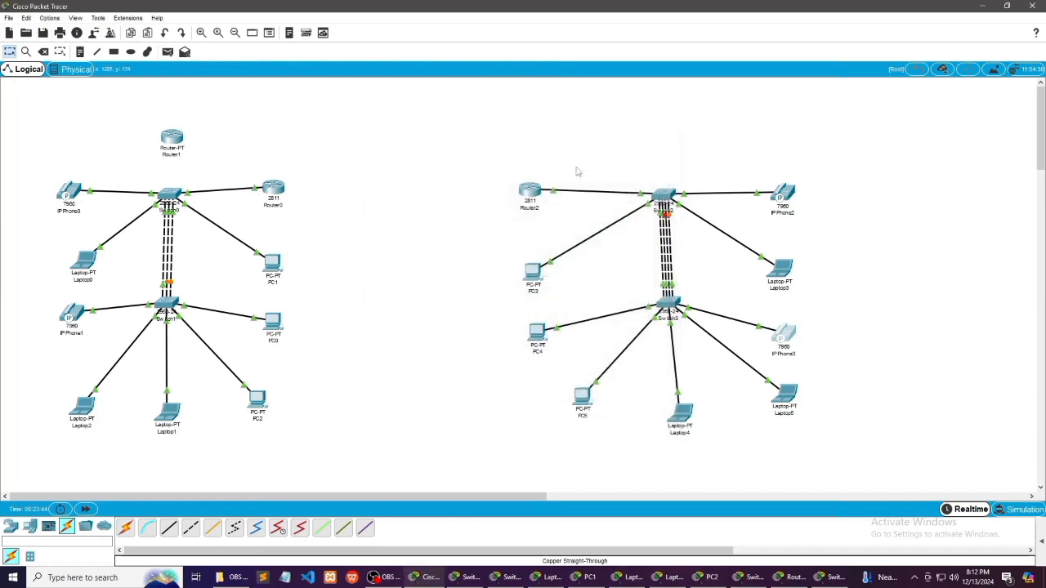
Review the DHCP pool, telephony-service and ephone-dn commands entered in Router2's command line
click(536, 196)
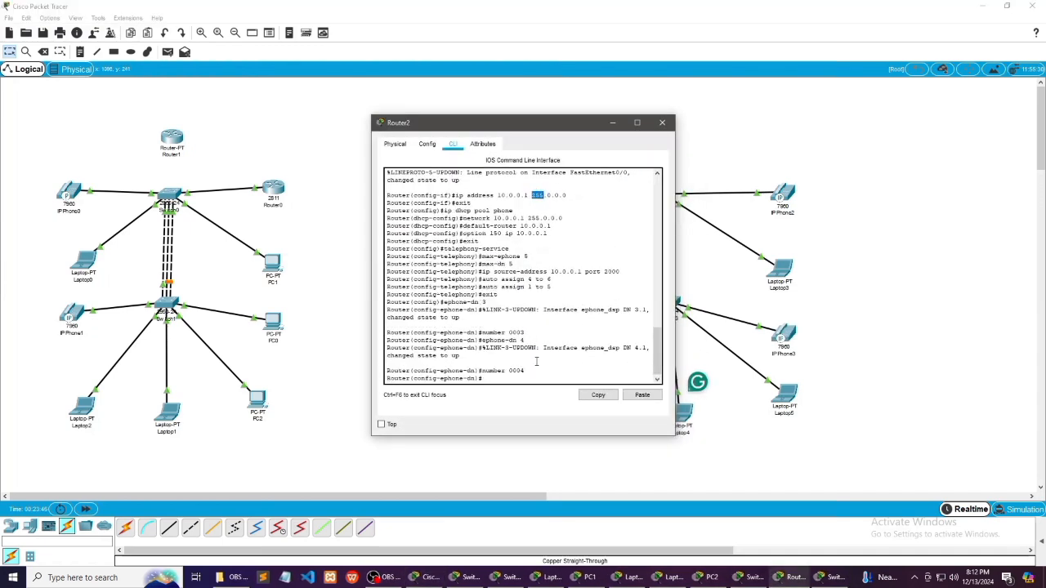
scroll(552, 327, up, 2)
scroll(553, 327, down, 2)
click(662, 123)
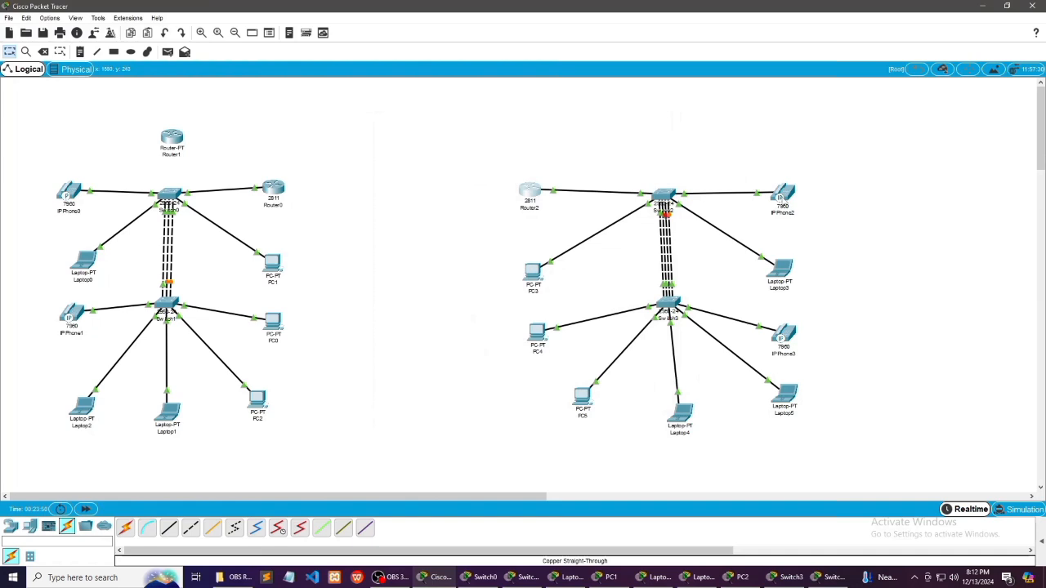
Recheck IP Phone2's display to see whether it has obtained its IP configuration
click(783, 198)
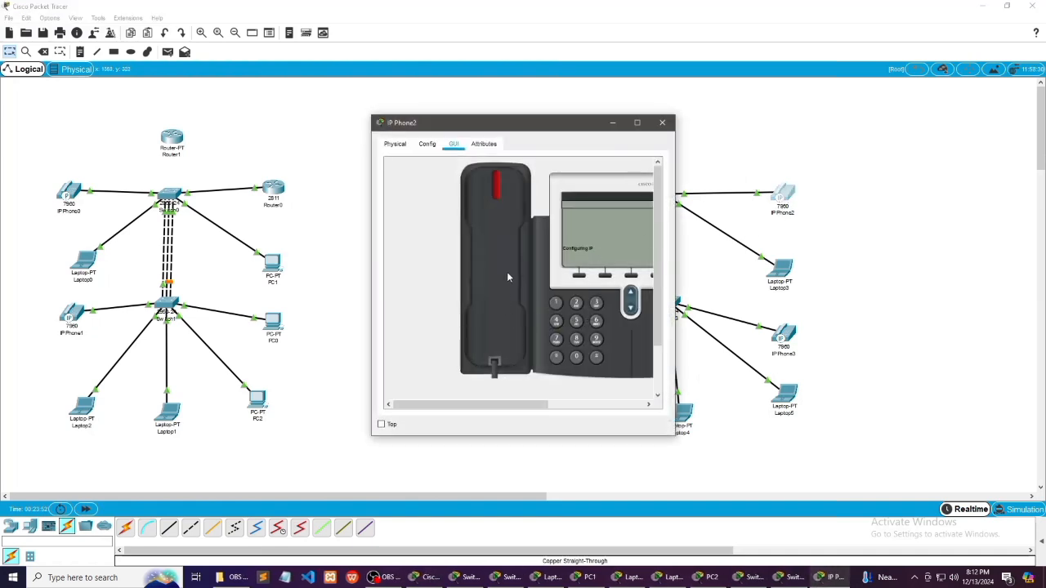
click(662, 123)
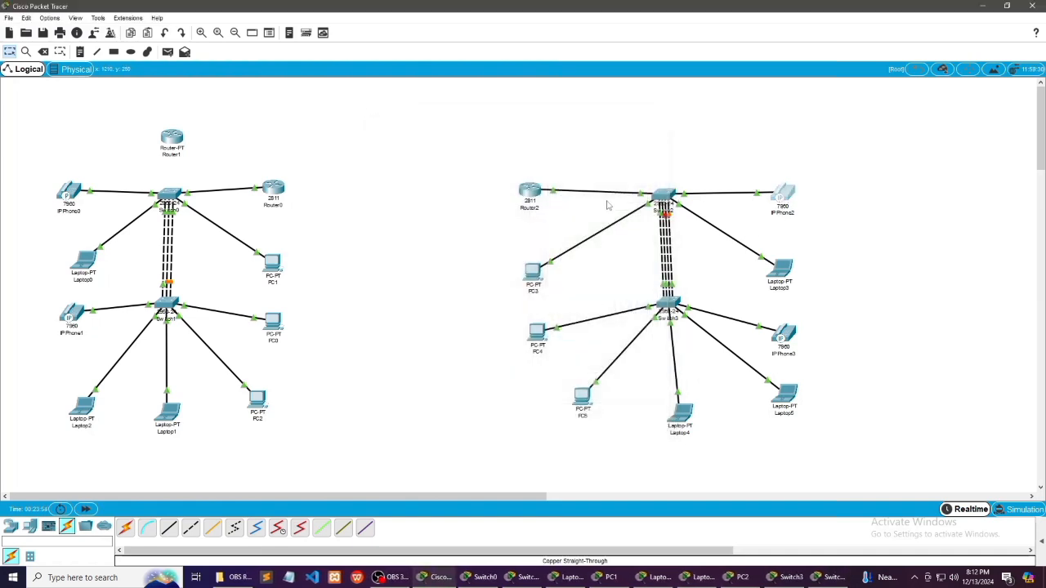
click(783, 196)
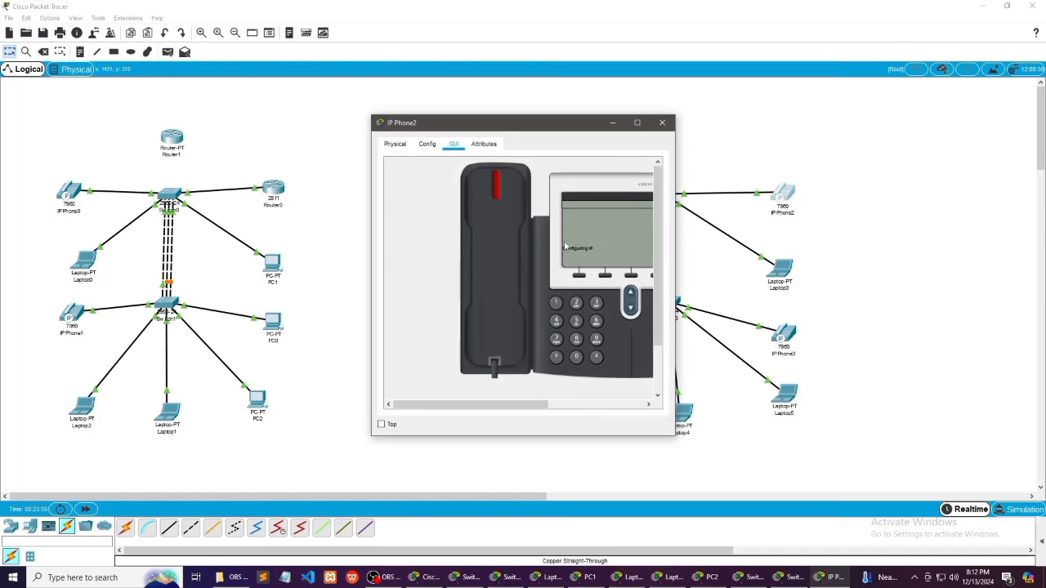
click(662, 123)
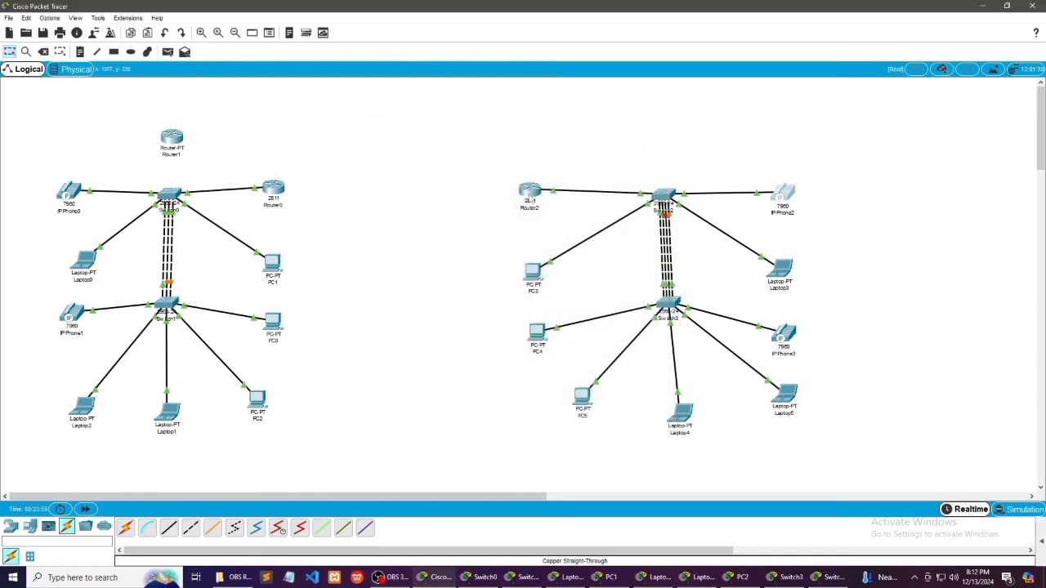
Recheck the telephony commands in Router2's command line and IP Phone2's display for its IP status and line number
click(532, 196)
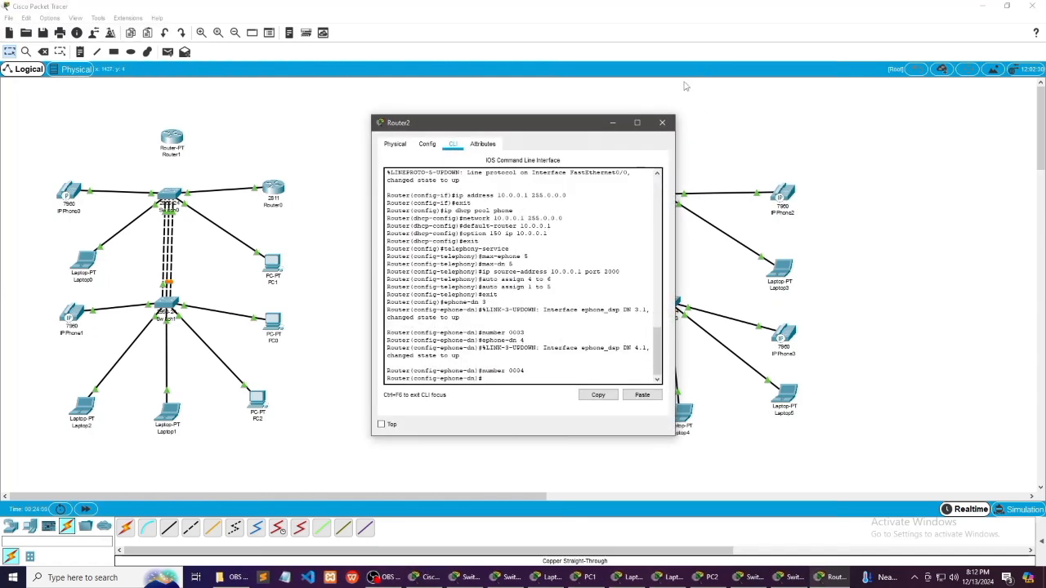
click(662, 122)
click(782, 196)
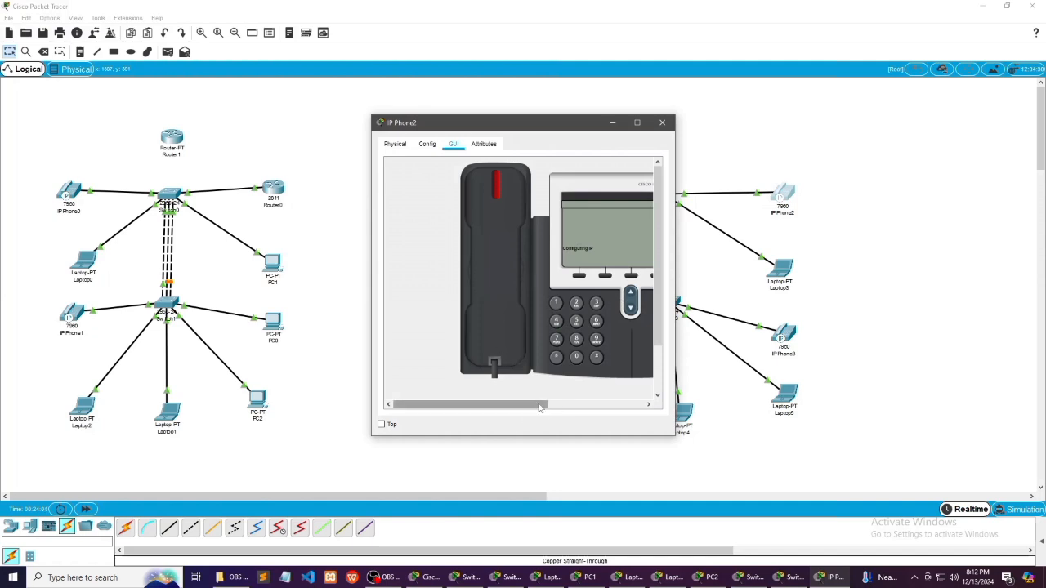
drag(540, 407, 568, 407)
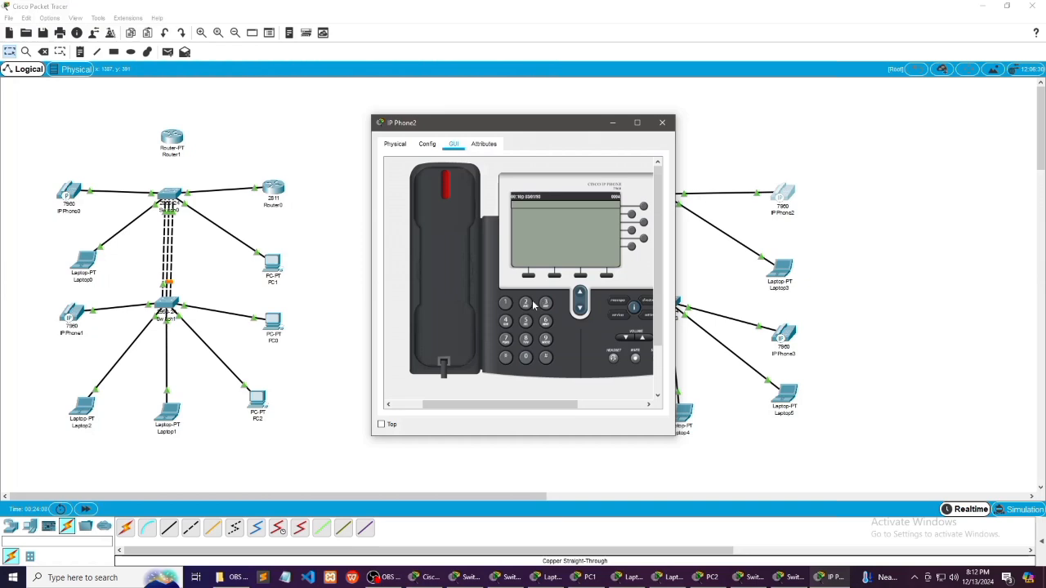
Try to call 0003 from IP Phone2 by dialling the number and lifting the handset
click(527, 358)
click(526, 358)
click(545, 303)
click(444, 300)
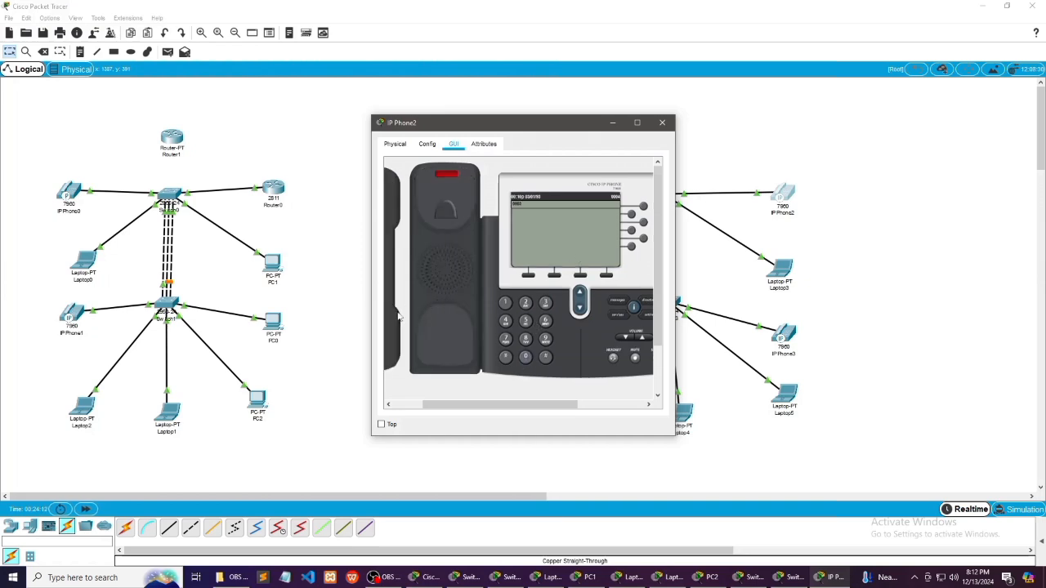
click(662, 123)
Check IP Phone3's line status by lifting its handset and putting it back
click(786, 338)
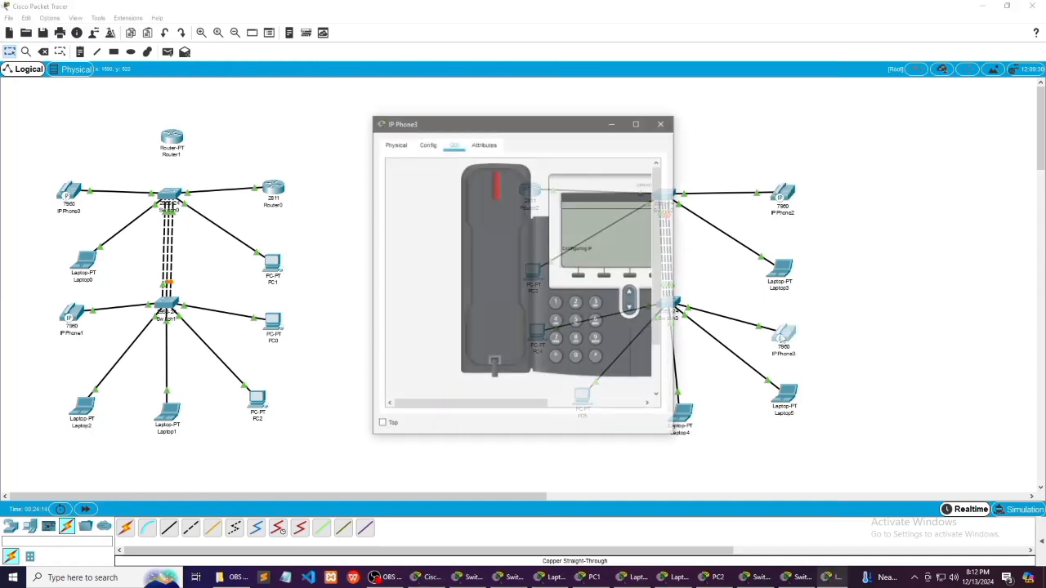
click(503, 259)
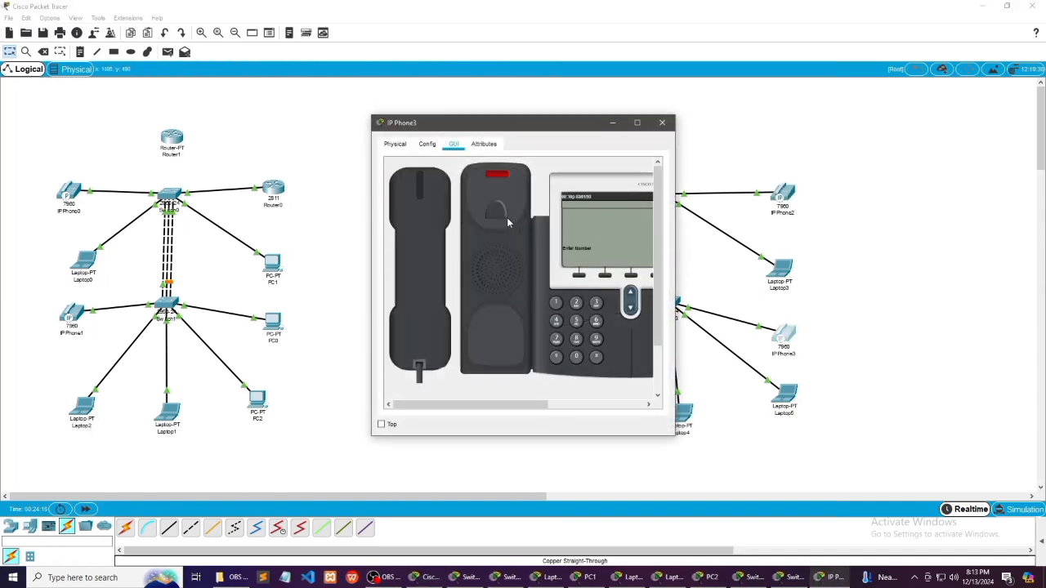
click(410, 246)
click(662, 122)
Place a call from IP Phone2 to 0003 and leave it ringing
click(783, 194)
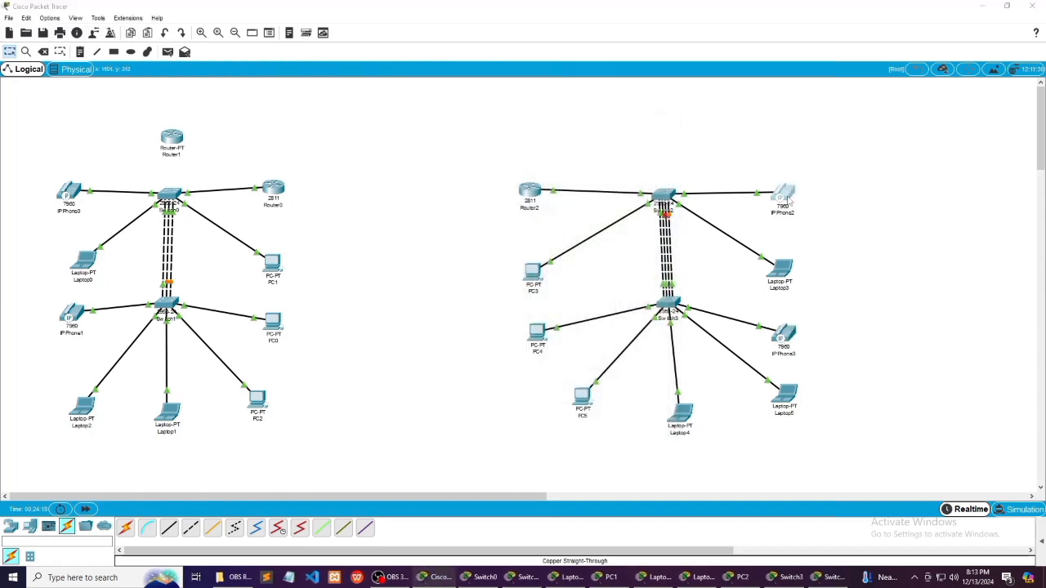
drag(518, 406, 531, 406)
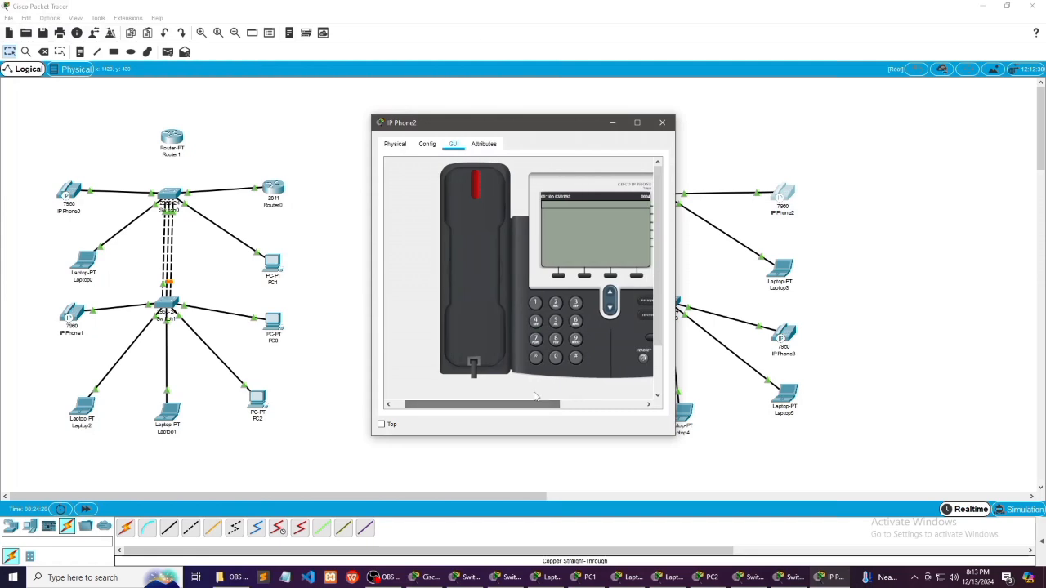
click(556, 357)
click(556, 357)
click(556, 357)
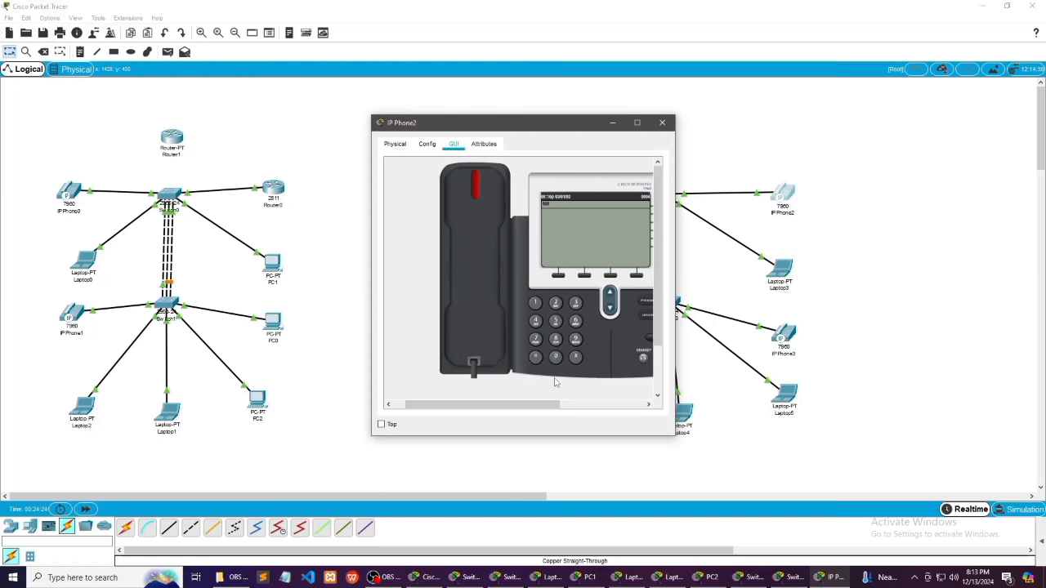
text(3)
click(463, 319)
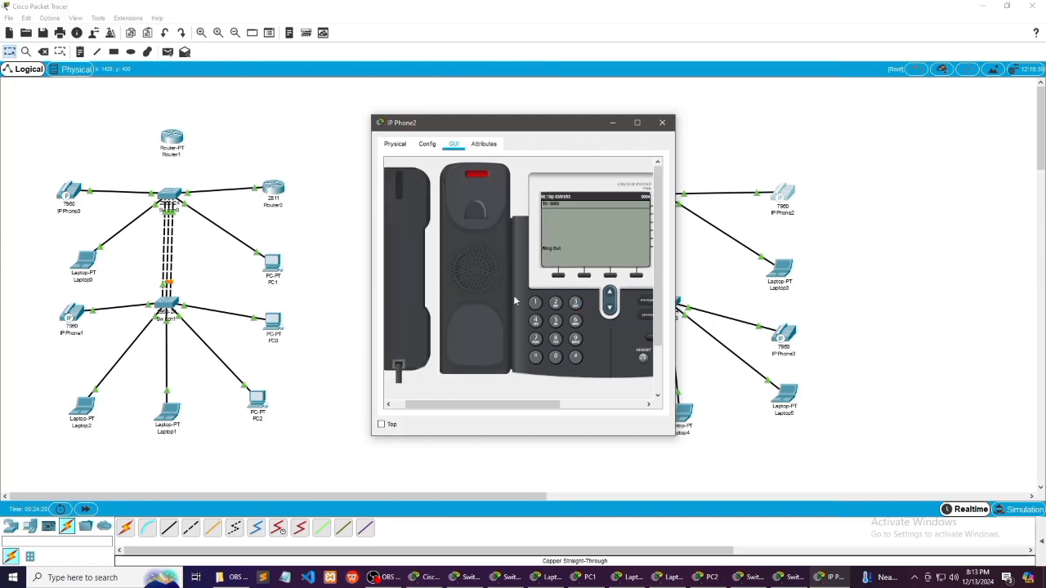
click(613, 123)
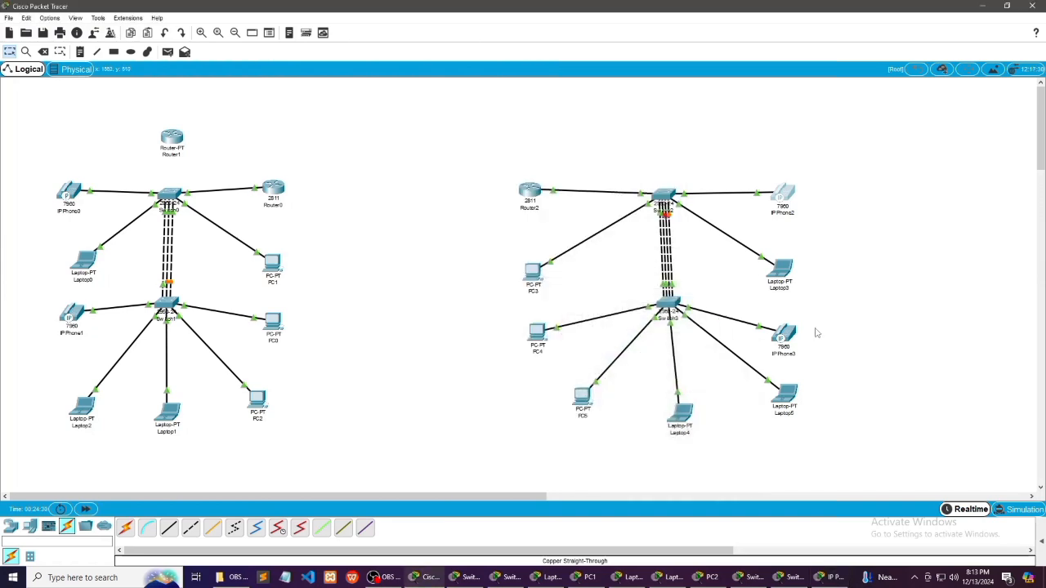
Answer the incoming call on IP Phone3 and hang up to end the test call
click(782, 333)
click(511, 284)
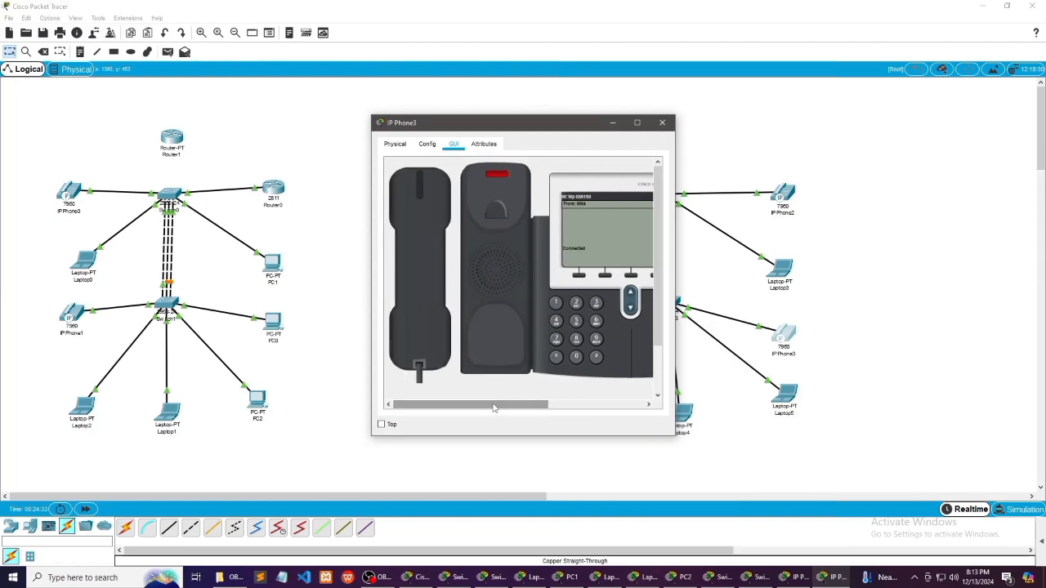
click(422, 329)
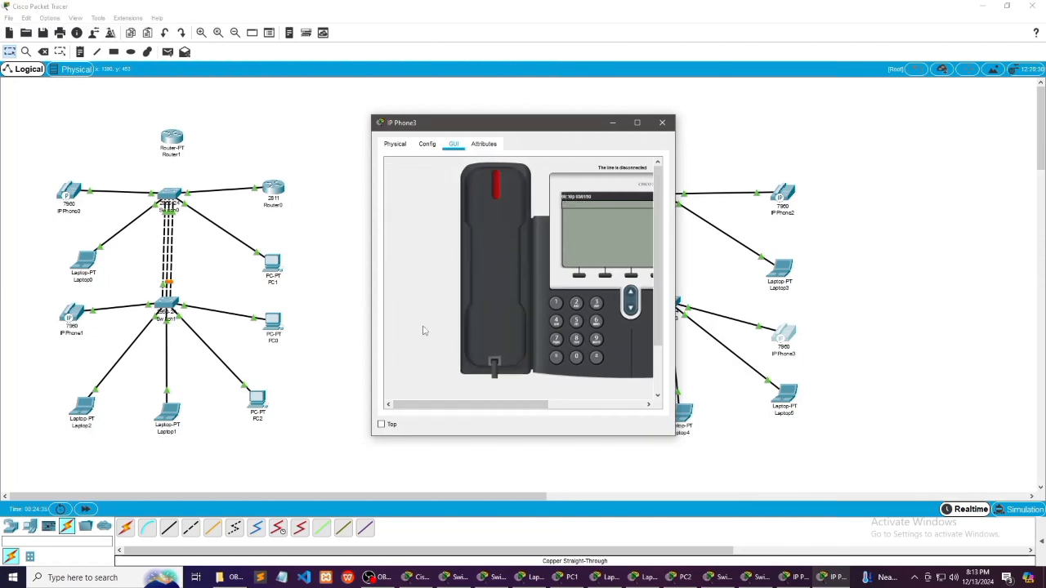
click(660, 124)
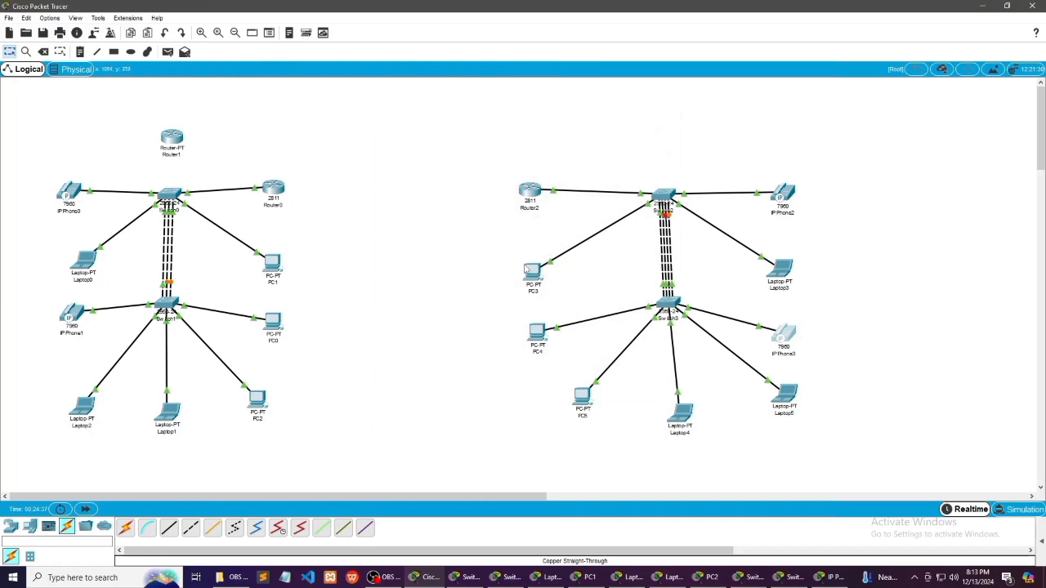
Set PC3's IPv4 configuration to DHCP so it requests its address from the router
click(532, 290)
click(459, 143)
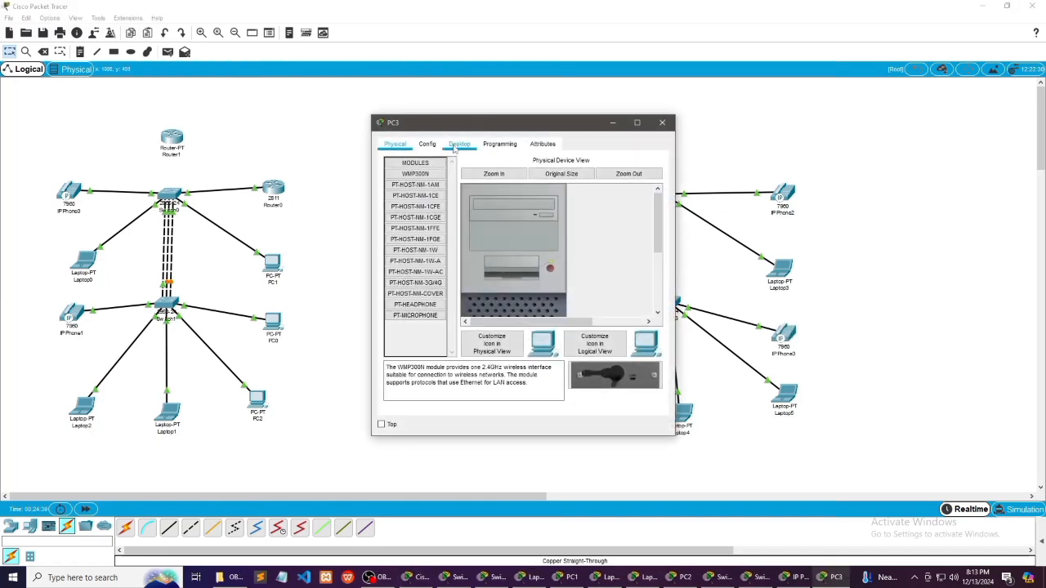
click(436, 169)
click(396, 205)
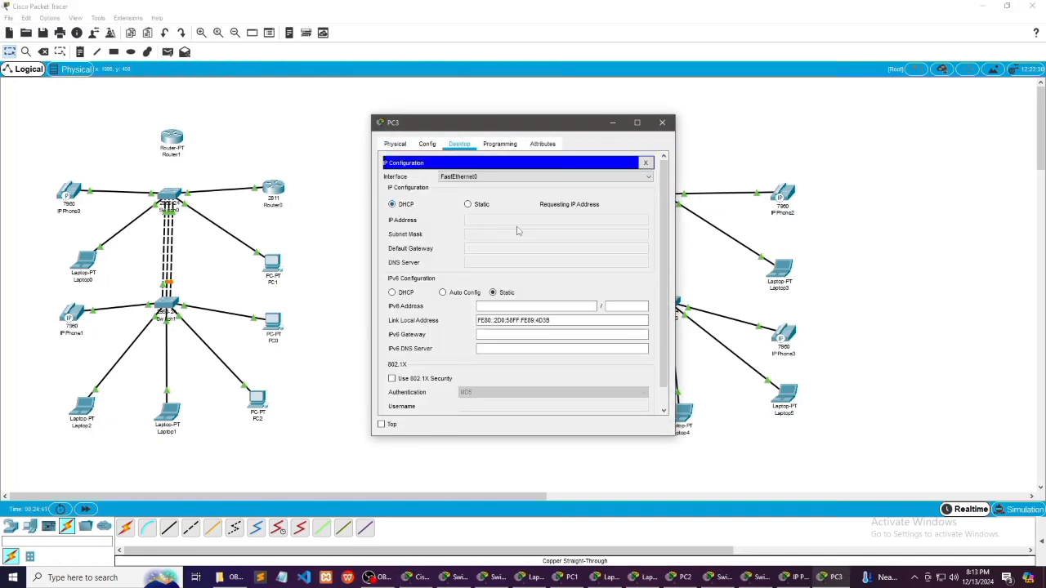
click(613, 122)
Set PC4's IPv4 configuration to DHCP
click(537, 331)
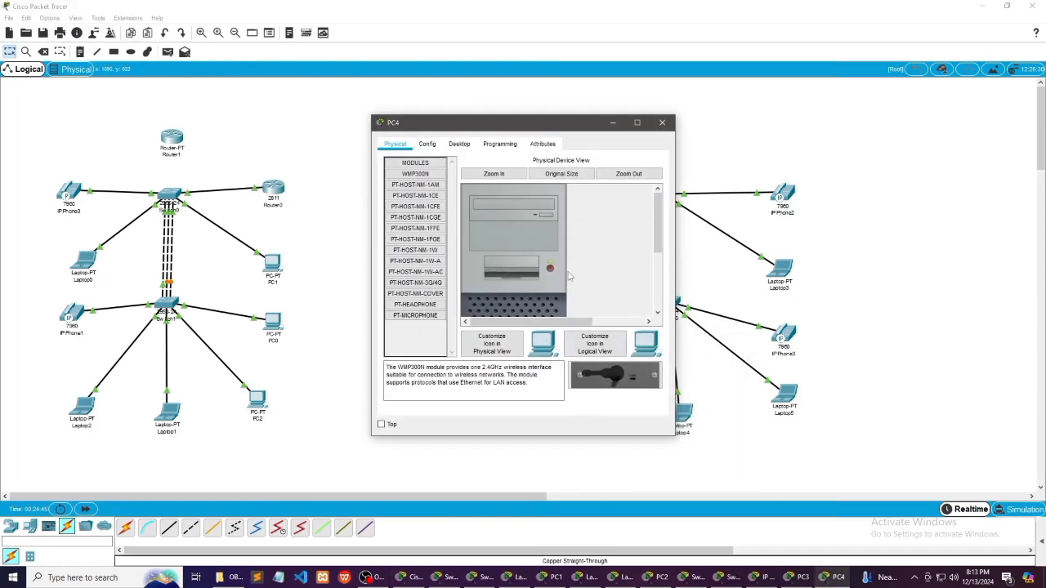
click(460, 144)
click(416, 187)
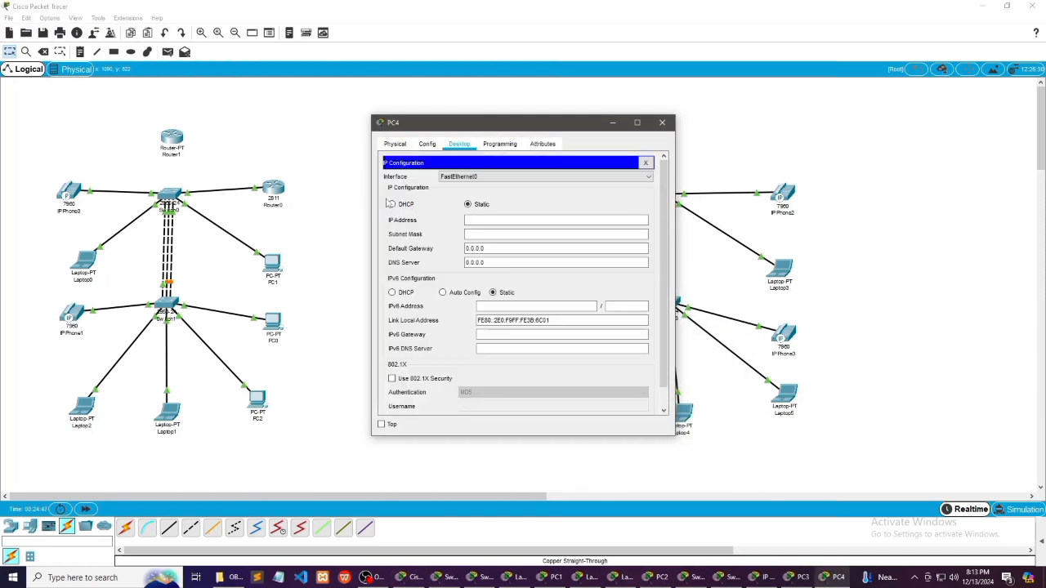
click(392, 204)
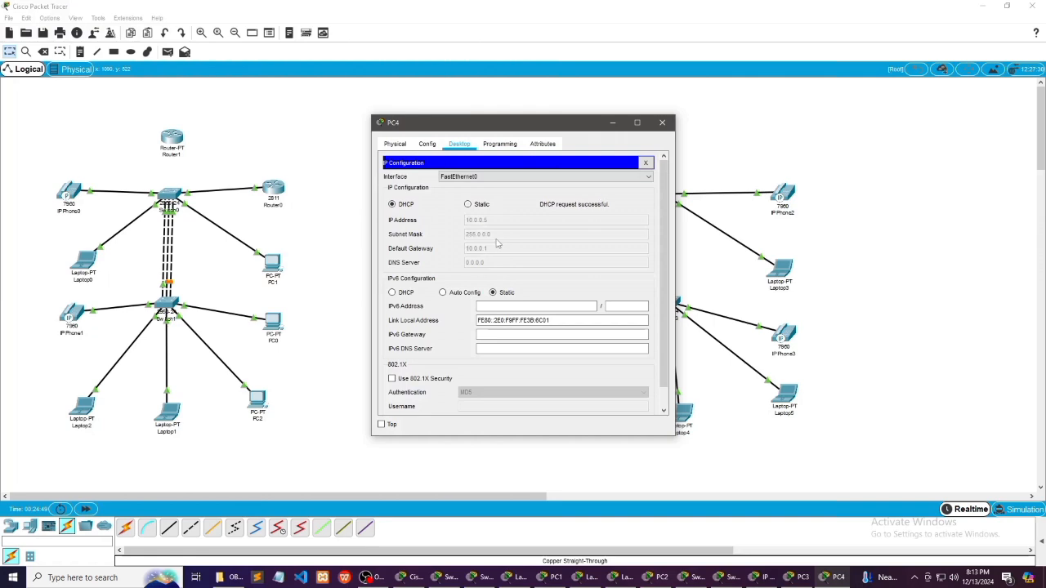
click(613, 123)
Set PC5's IPv4 configuration to DHCP
click(642, 384)
click(460, 144)
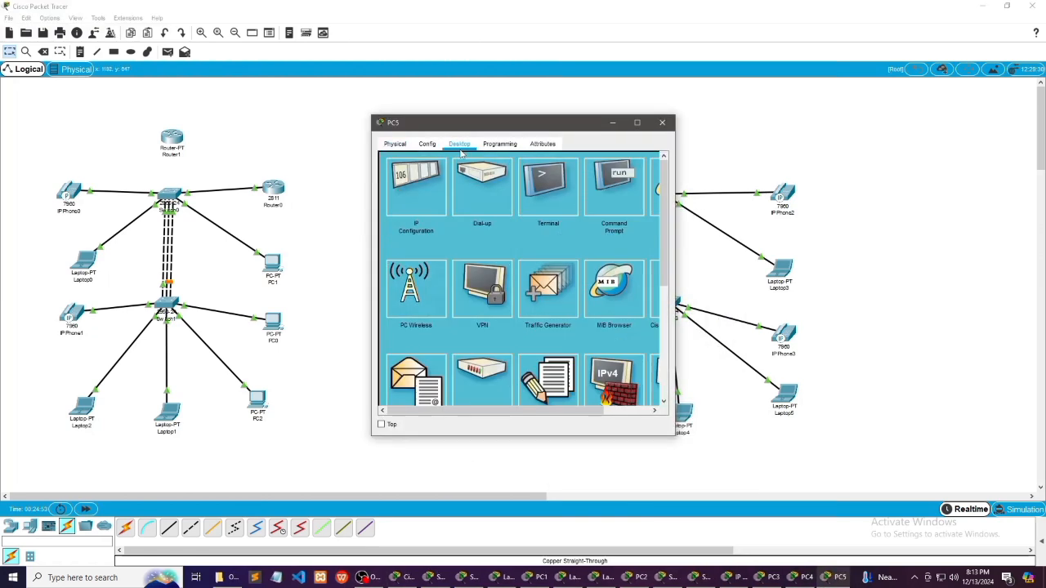
click(419, 208)
click(391, 204)
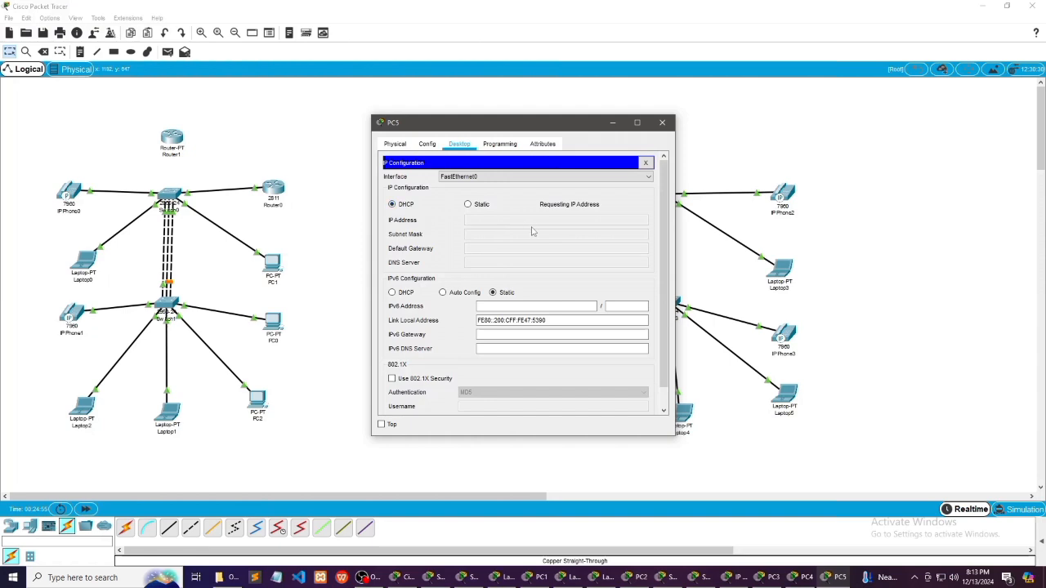
click(612, 123)
Set Laptop4's IPv4 configuration to DHCP
click(678, 411)
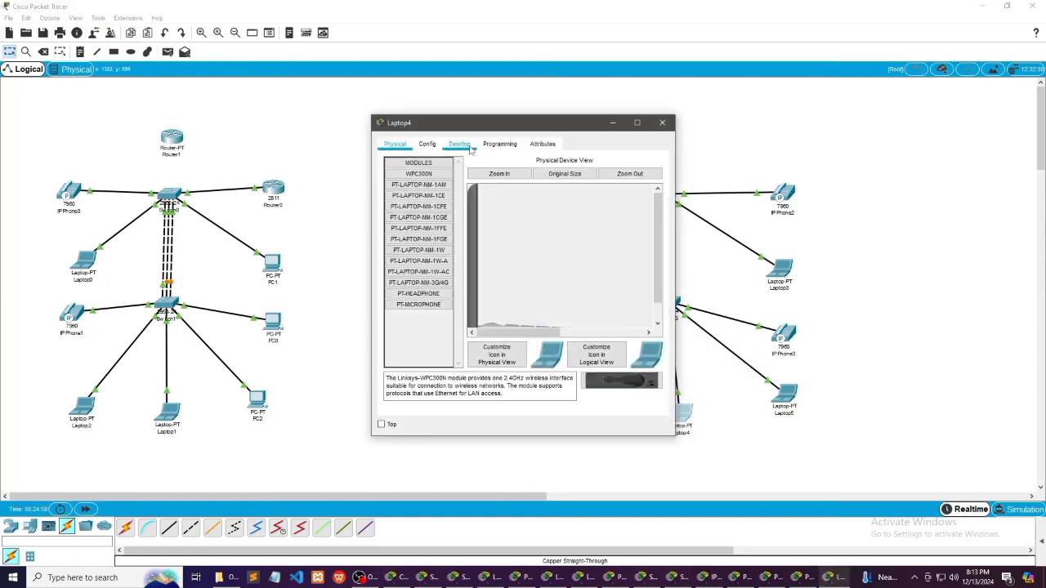
click(459, 144)
click(412, 187)
click(392, 204)
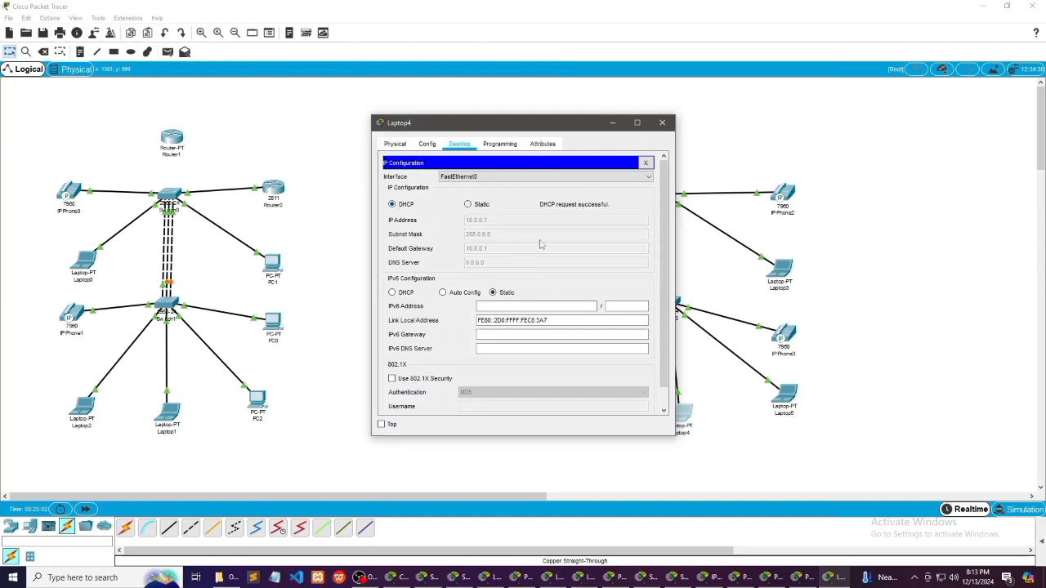
click(611, 122)
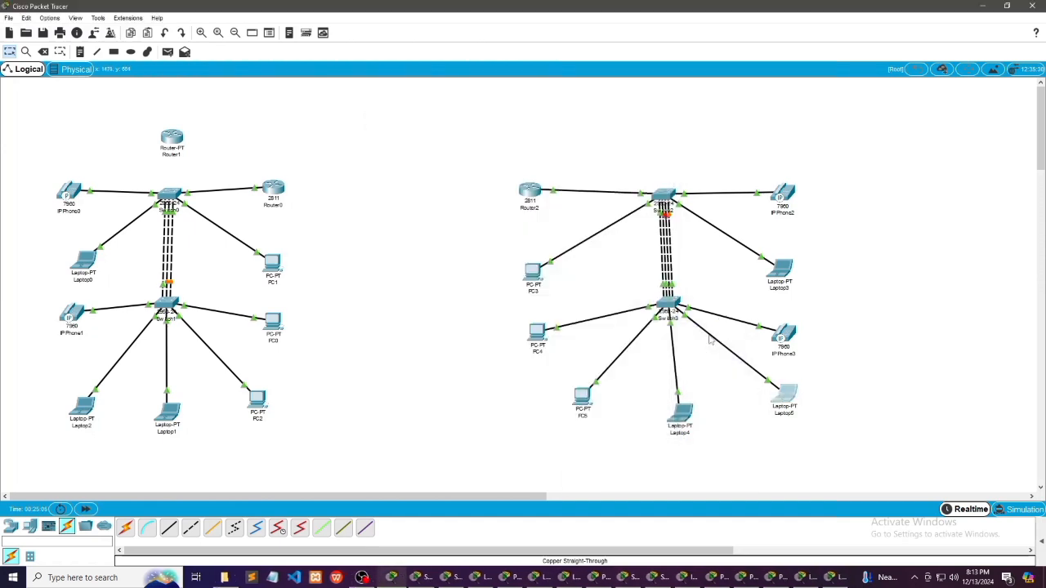
Set Laptop5's IPv4 configuration to DHCP
click(799, 415)
click(459, 144)
click(415, 187)
click(402, 205)
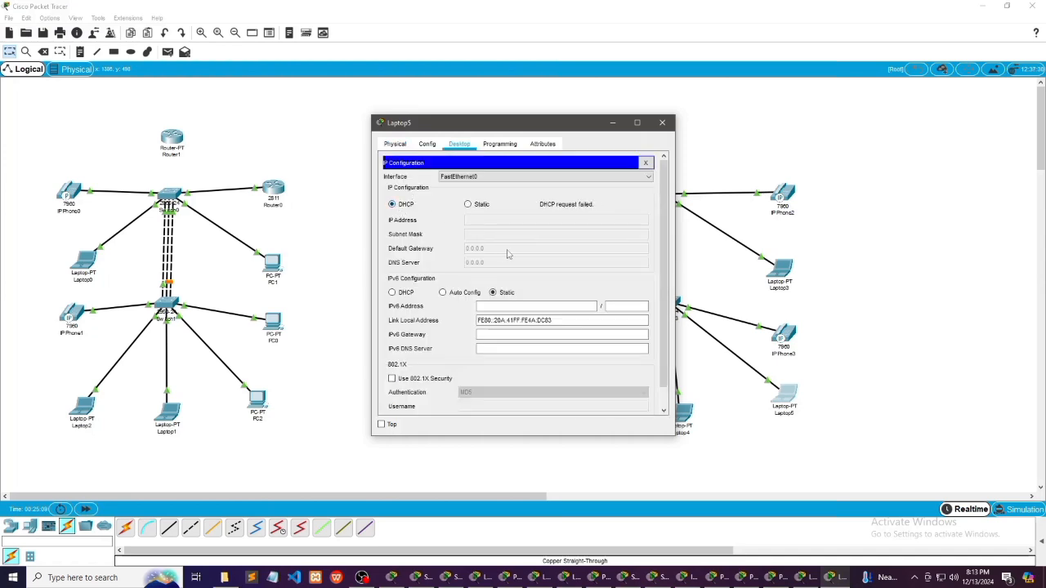
click(612, 123)
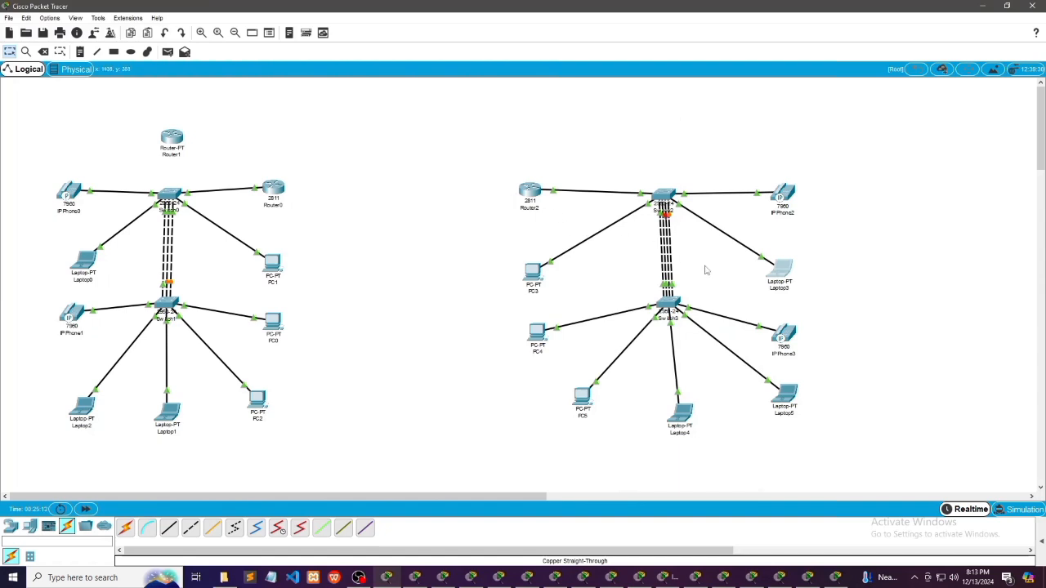
Set Laptop3's IPv4 configuration to DHCP
click(778, 275)
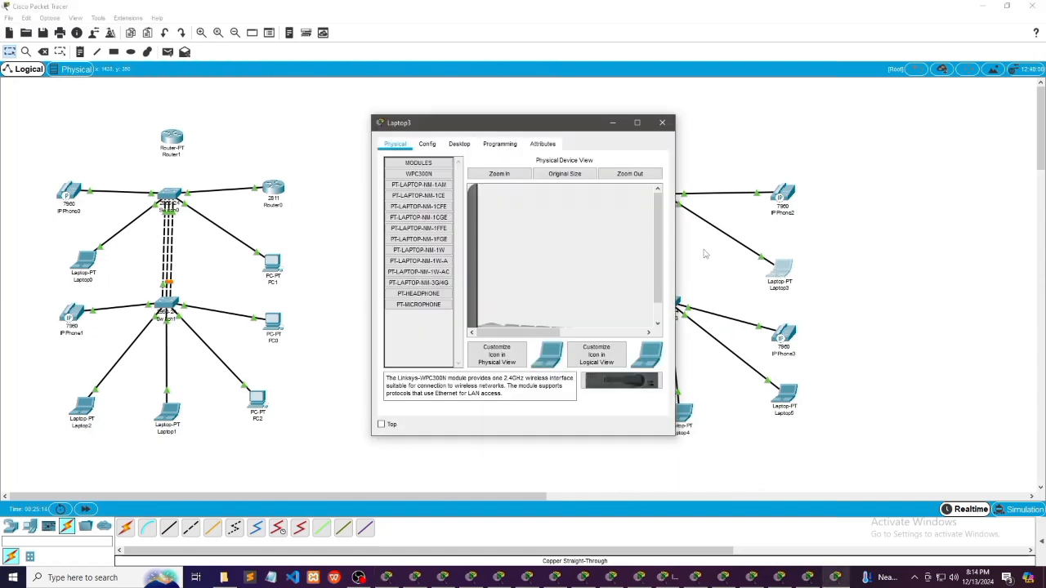
click(459, 144)
click(403, 175)
click(392, 205)
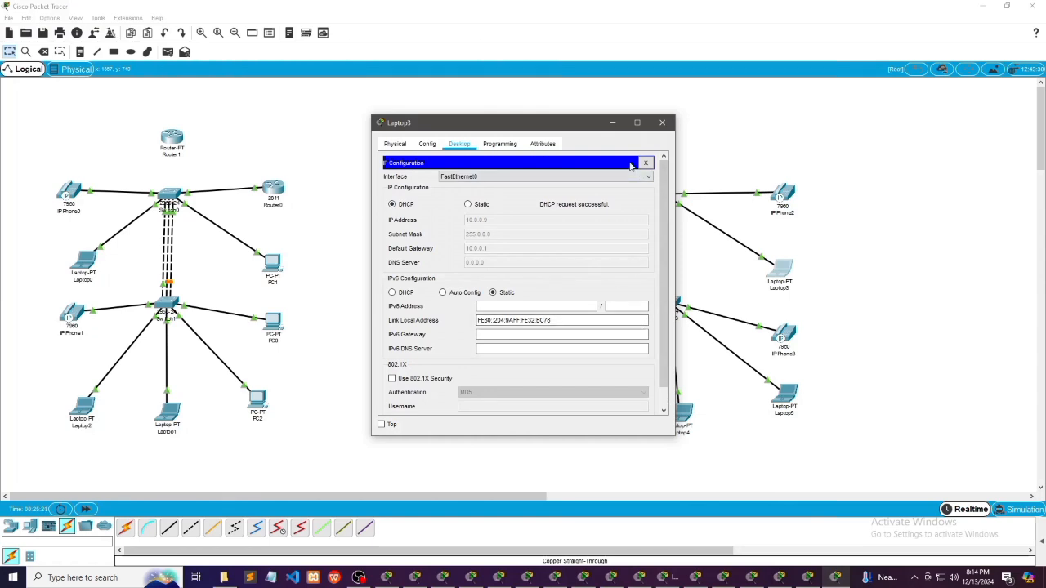
click(612, 123)
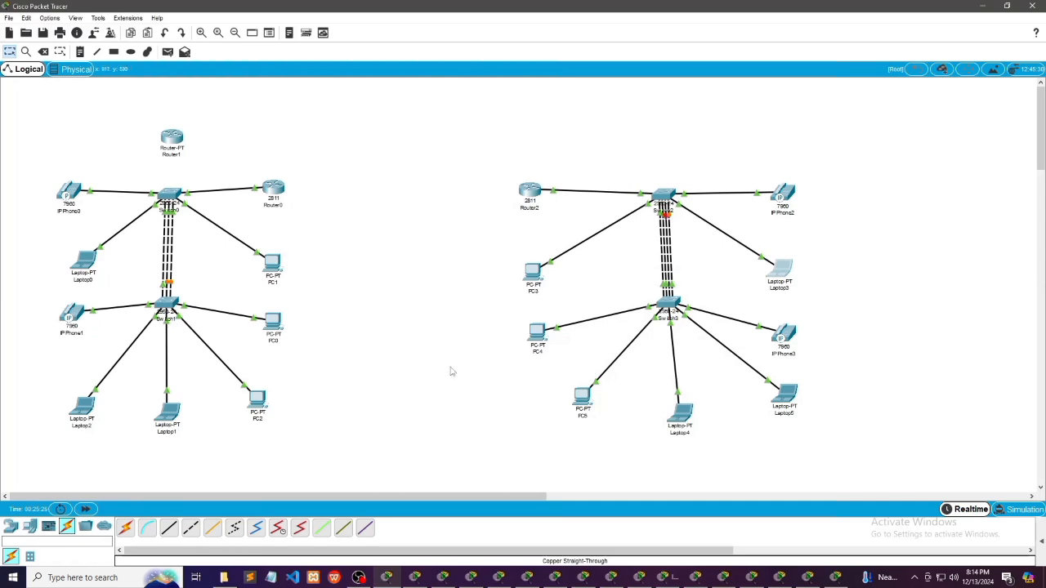
Add a generic Router-PT router above Switch2 in the second network
click(10, 526)
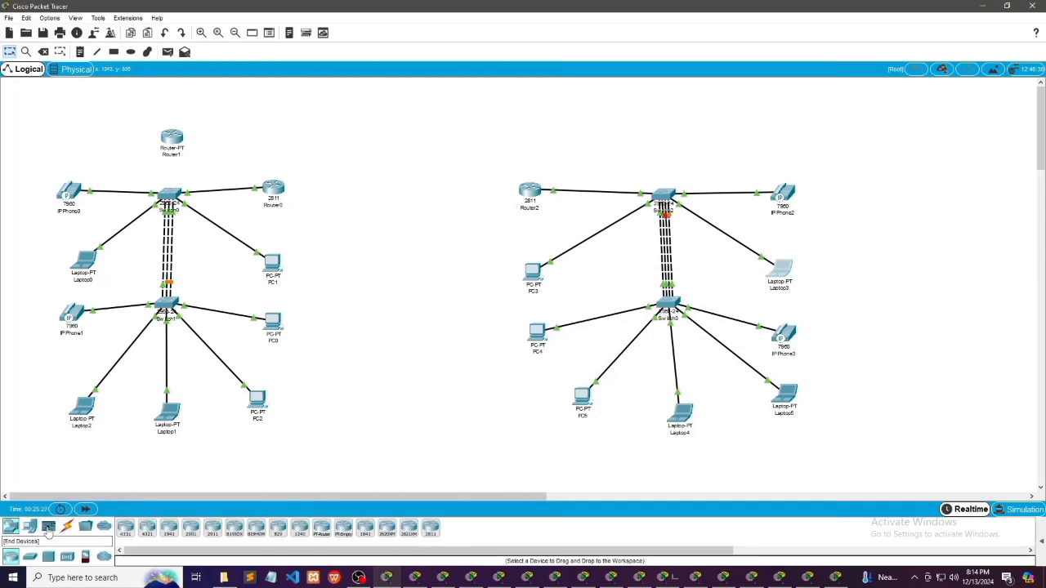
click(321, 531)
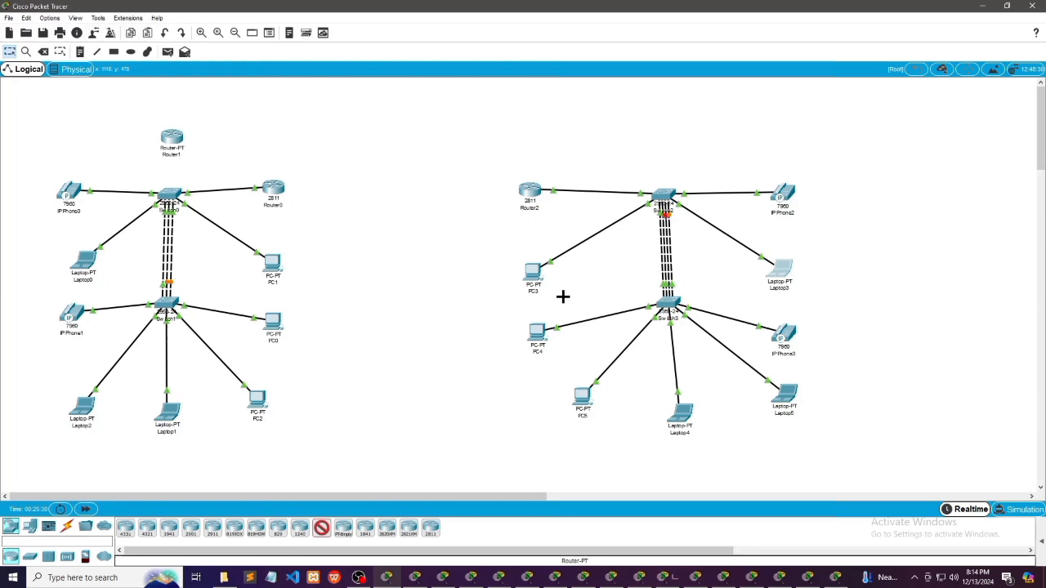
click(661, 129)
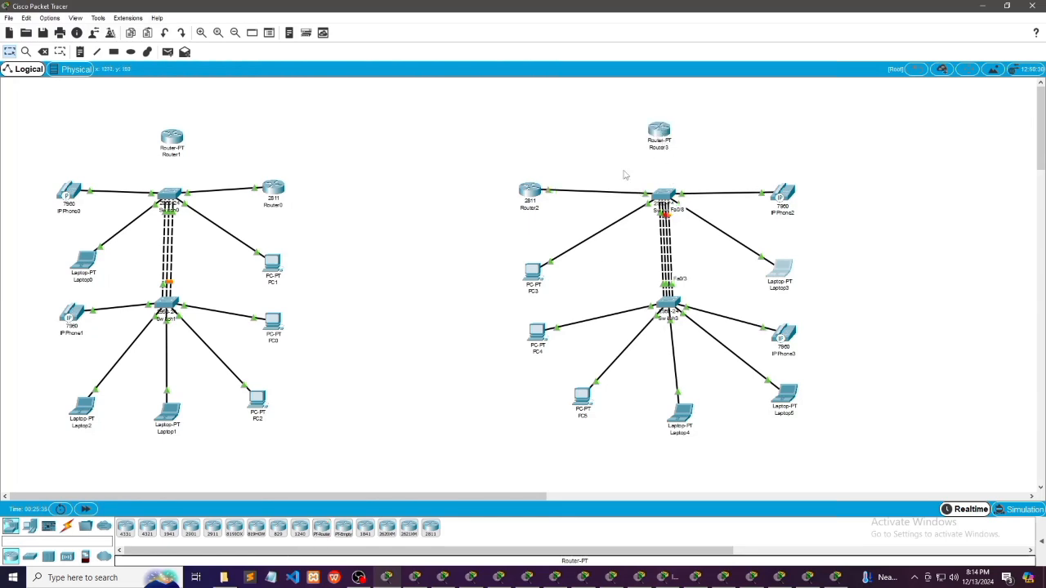
Decline the initial configuration dialog in Router1's command line with "no" and bring up its Router> prompt
click(172, 141)
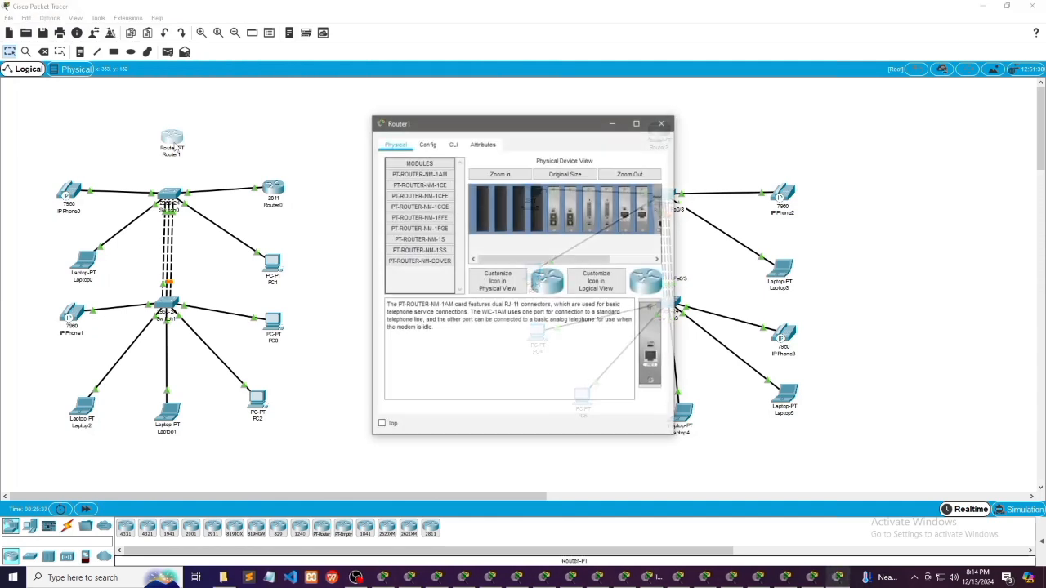
click(454, 145)
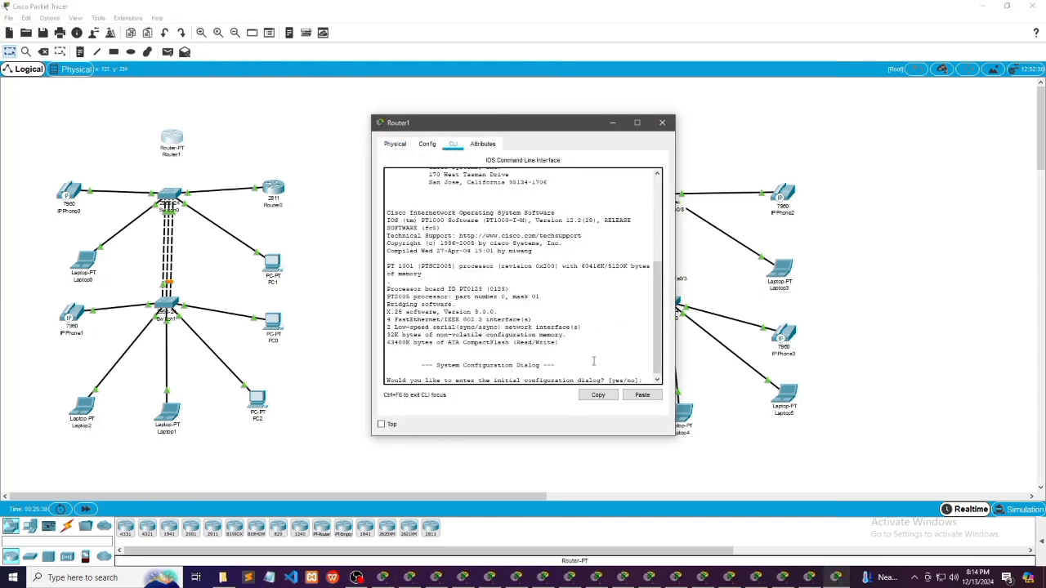
click(648, 379)
text(no)
key(Return)
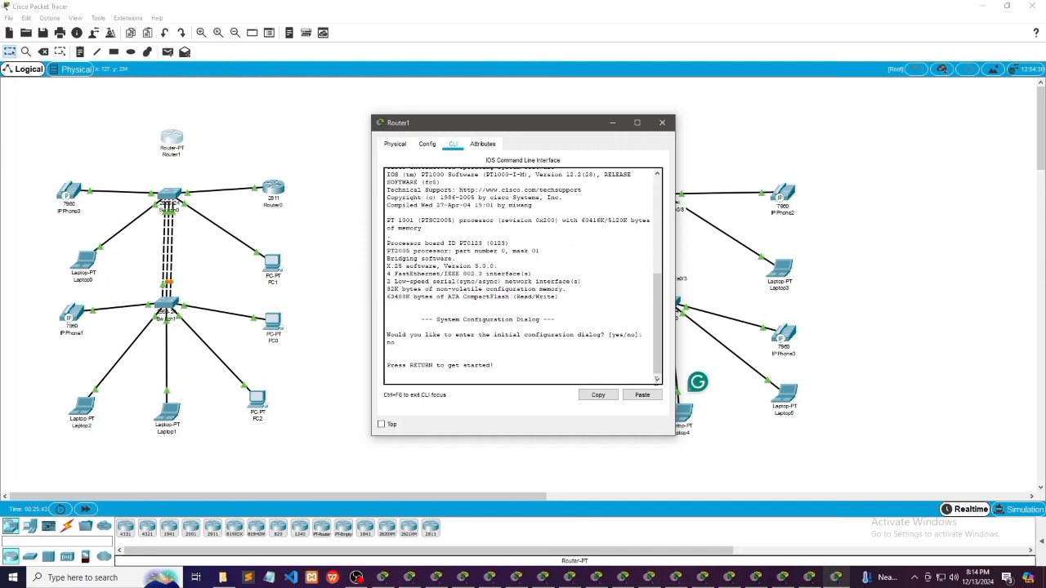
key(Return)
key(Tab)
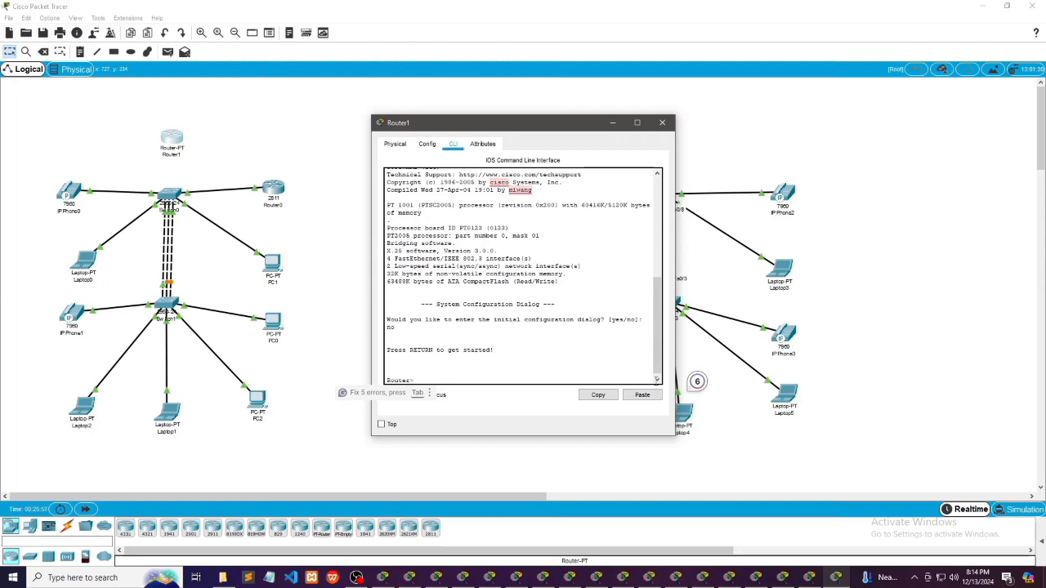
Enter global configuration mode on Router1 and set its hostname to RouterWill
text(e)
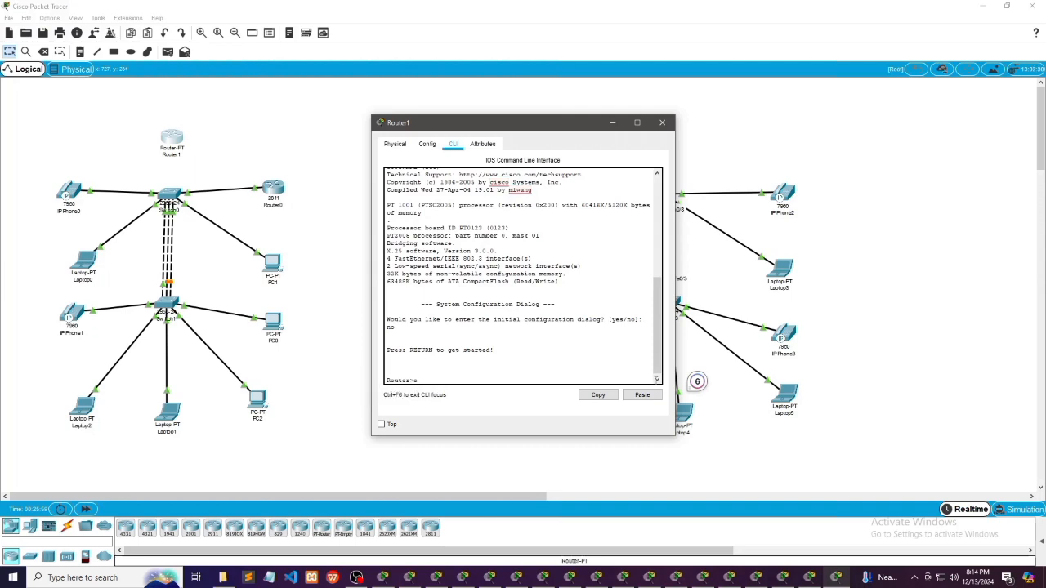
text(n)
key(Return)
text(conf t)
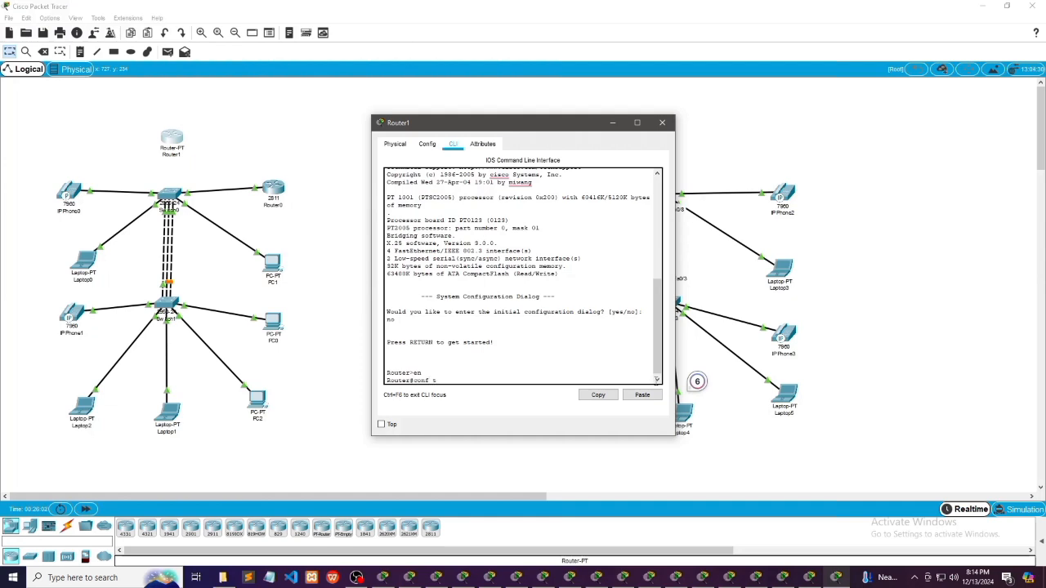
key(Return)
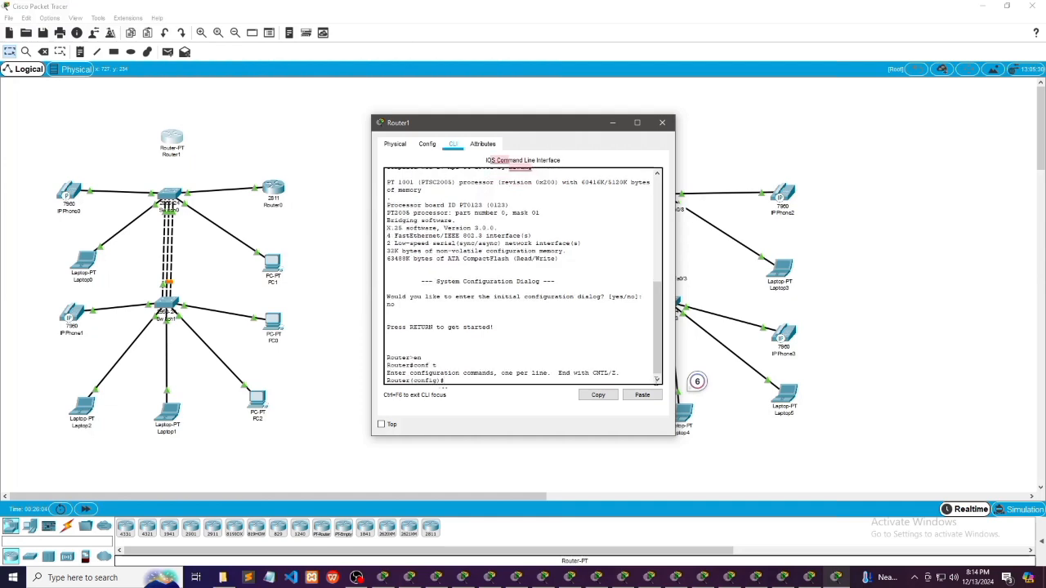
key(Tab)
text(host Router)
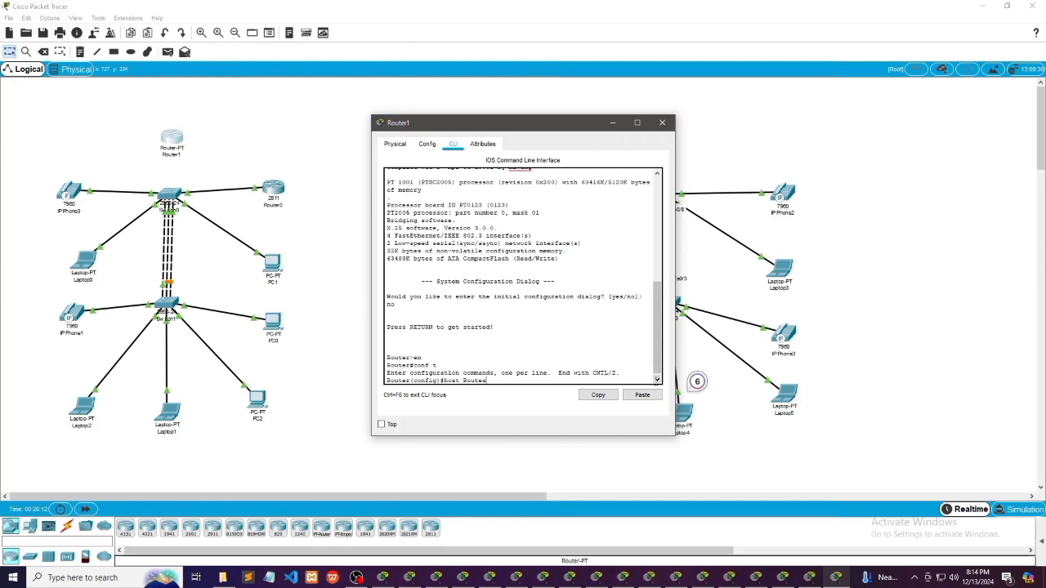
text(Will)
key(Tab)
key(Return)
Assign the IP address 192.168.1.1 with mask 255.255.255.0 to interface f0/0 of Router1
text(int)
text( fa)
text(0/0)
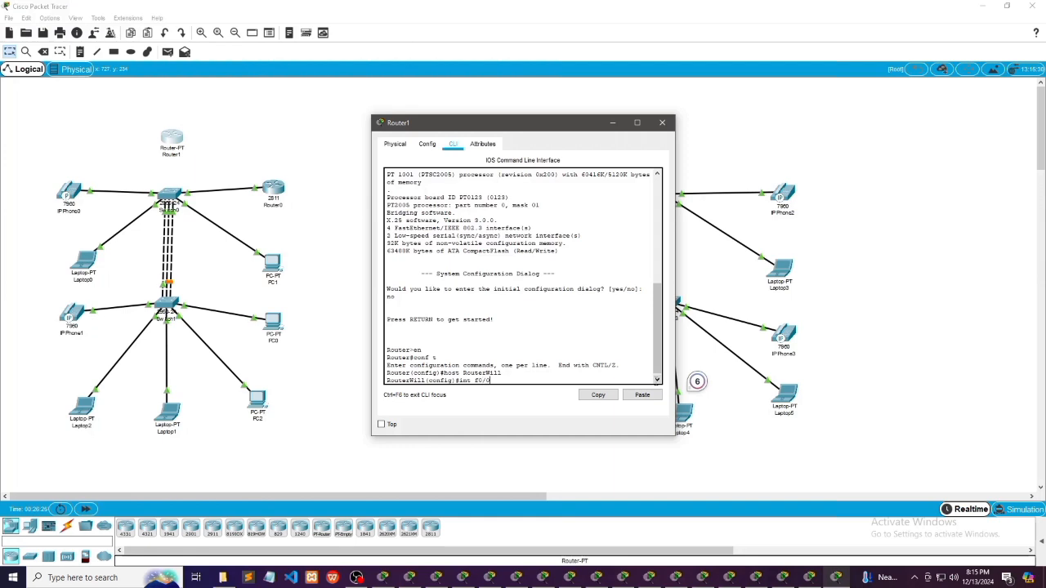
key(Tab)
key(Return)
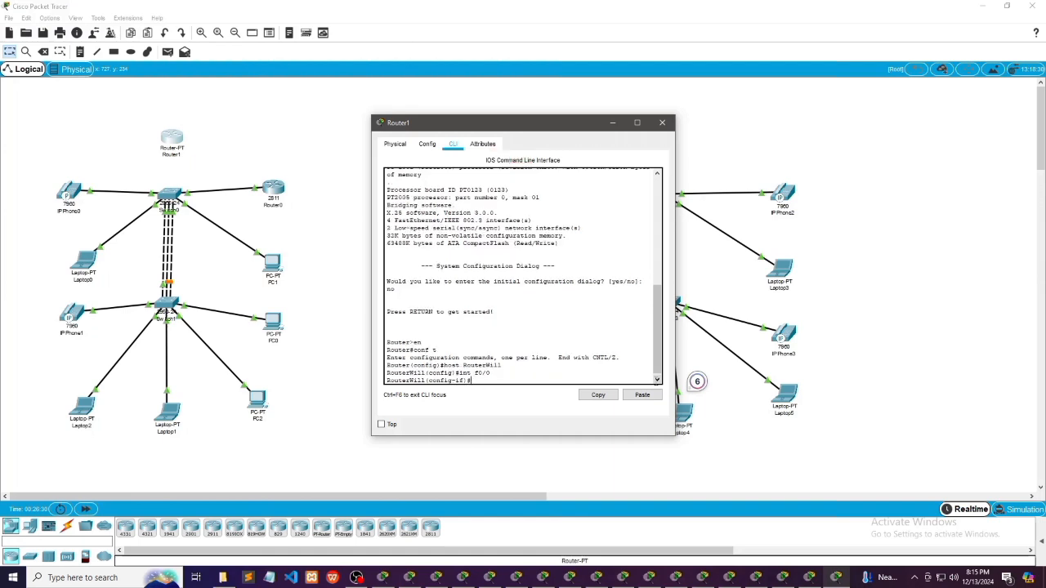
text(ip)
key(Tab)
text(add 192)
key(Tab)
text(.168.1.1 255.255)
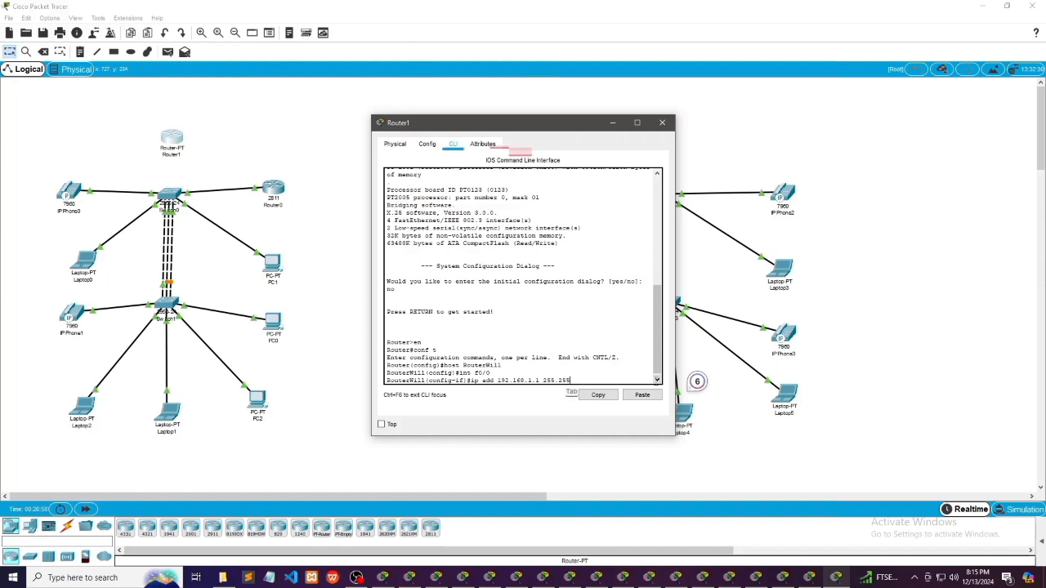
text(.255.0)
key(Return)
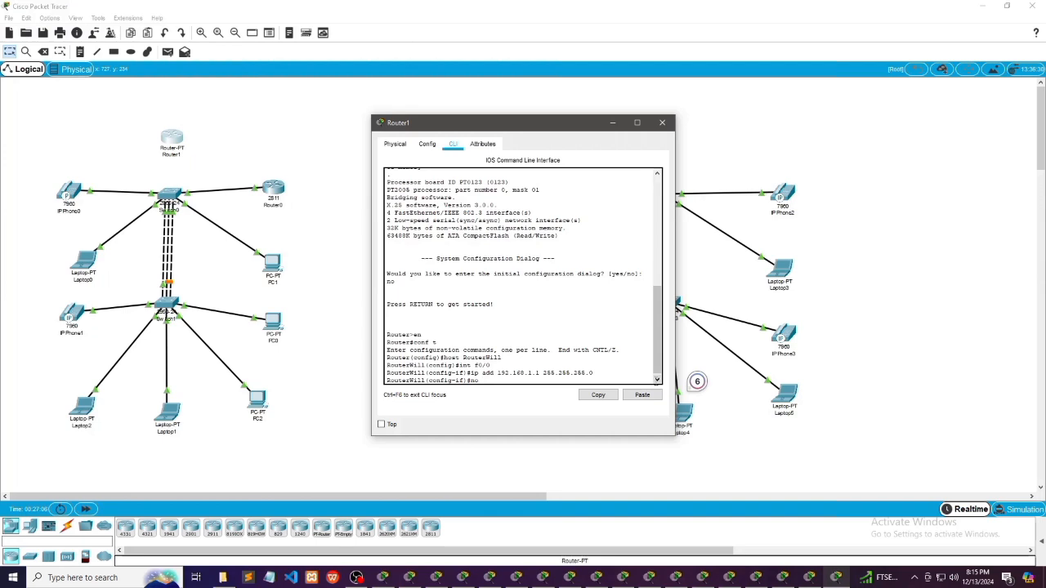
Enable Router1's interface f0/0 with "no shut" and return to global configuration mode
text(no)
key(Tab)
text(no shut)
key(Return)
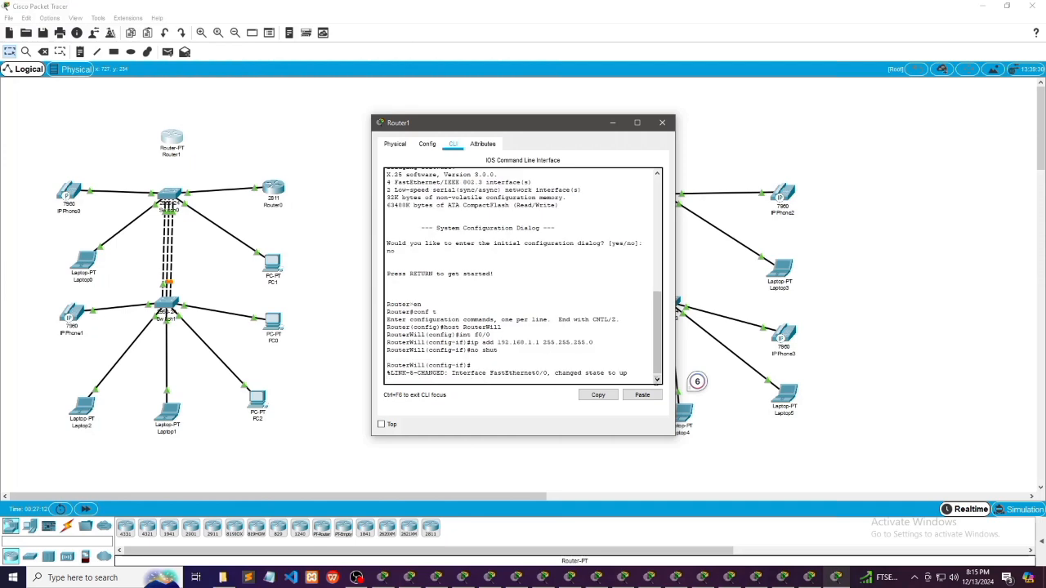
key(Return)
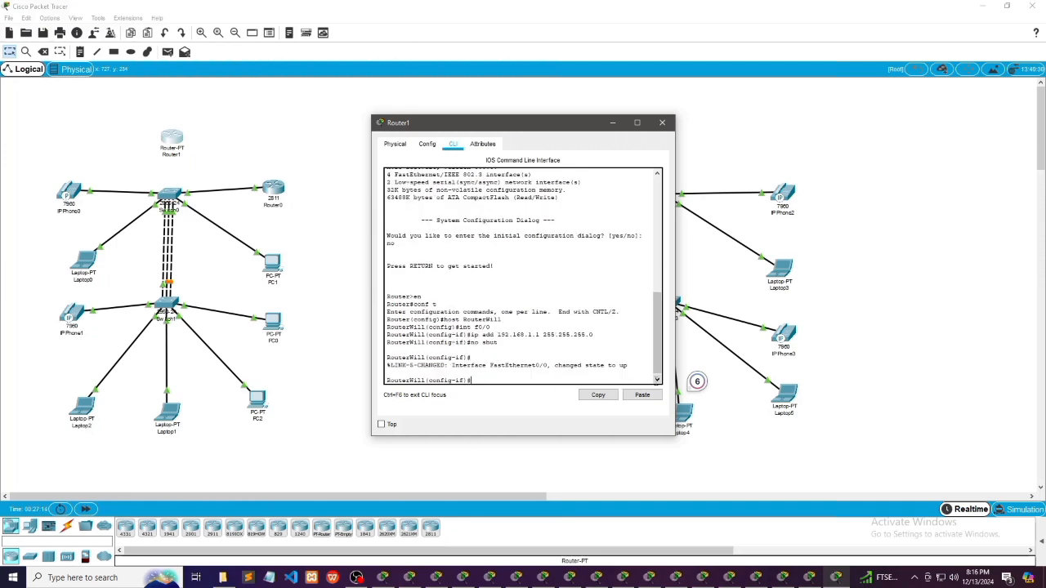
text(exit)
key(Return)
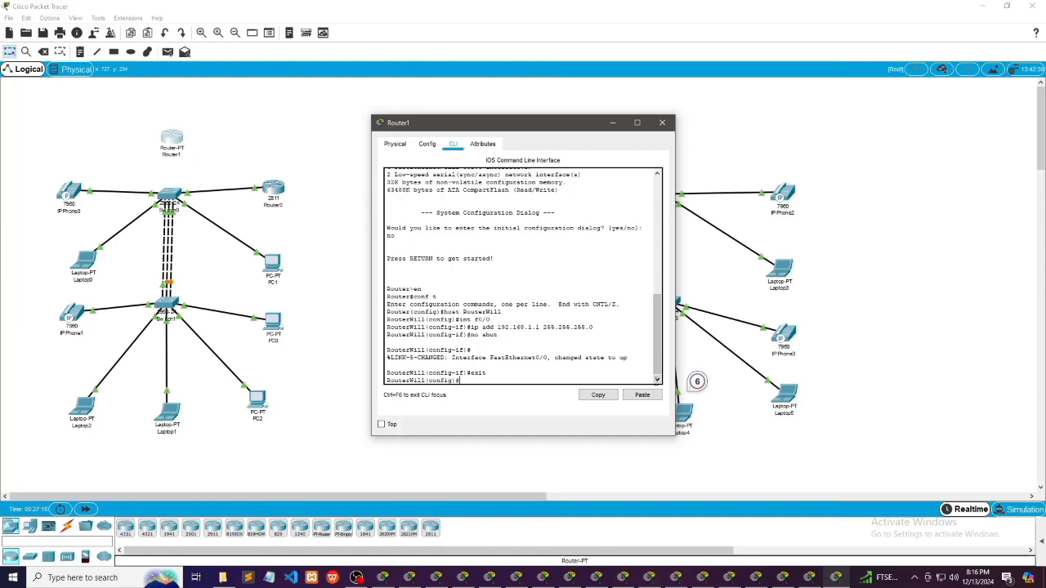
Create a DHCP pool named 100 on Router1
text(ip dhcp)
key(Tab)
text(po)
key(Tab)
text(100)
key(Tab)
key(Return)
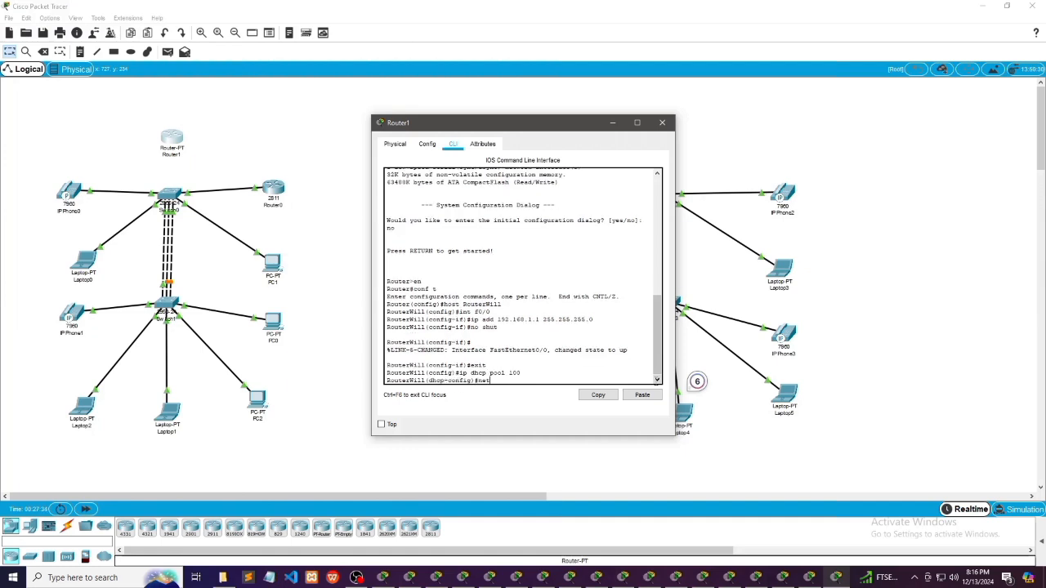
Set the network of Router1's DHCP pool to 192.168.1.0 with mask 255.255.255.0
text(net 192.168.1.0 255.255.255.0)
key(Return)
Set the default gateway of Router1's DHCP pool to 192.168.1.1 and exit the pool configuration
text(defau)
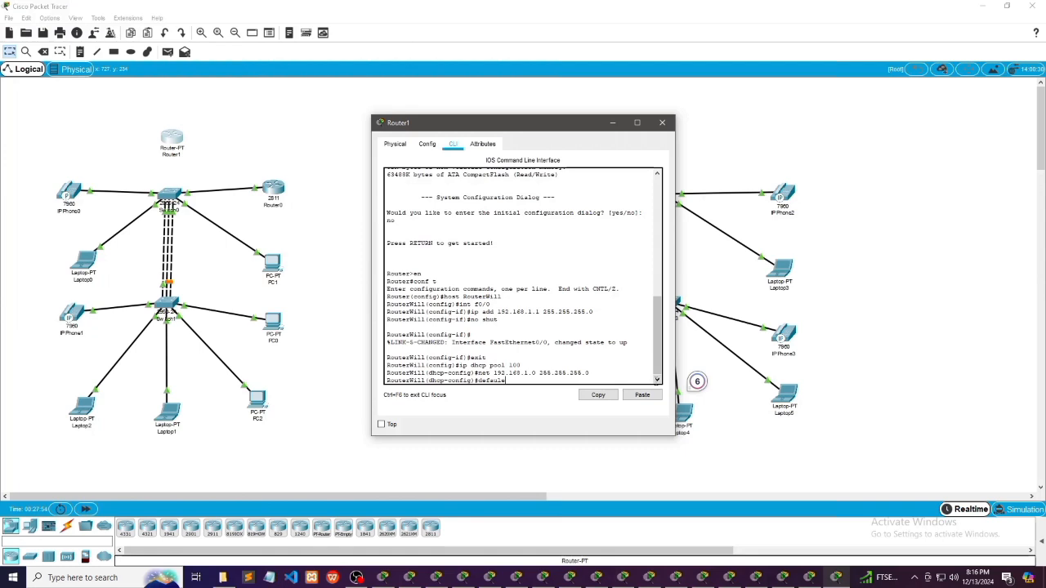
text(lt 192.168.1.1)
key(Return)
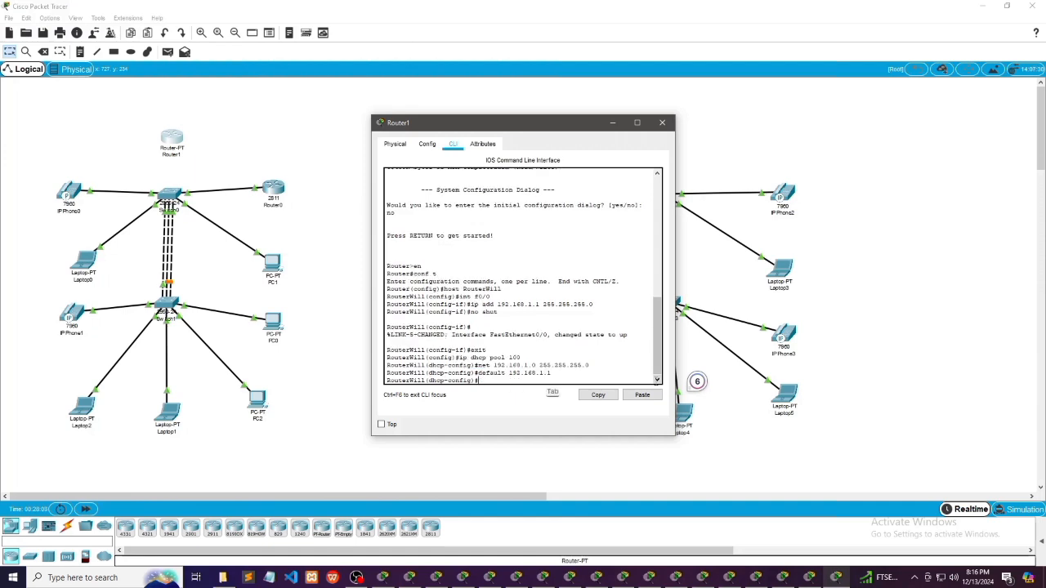
key(Tab)
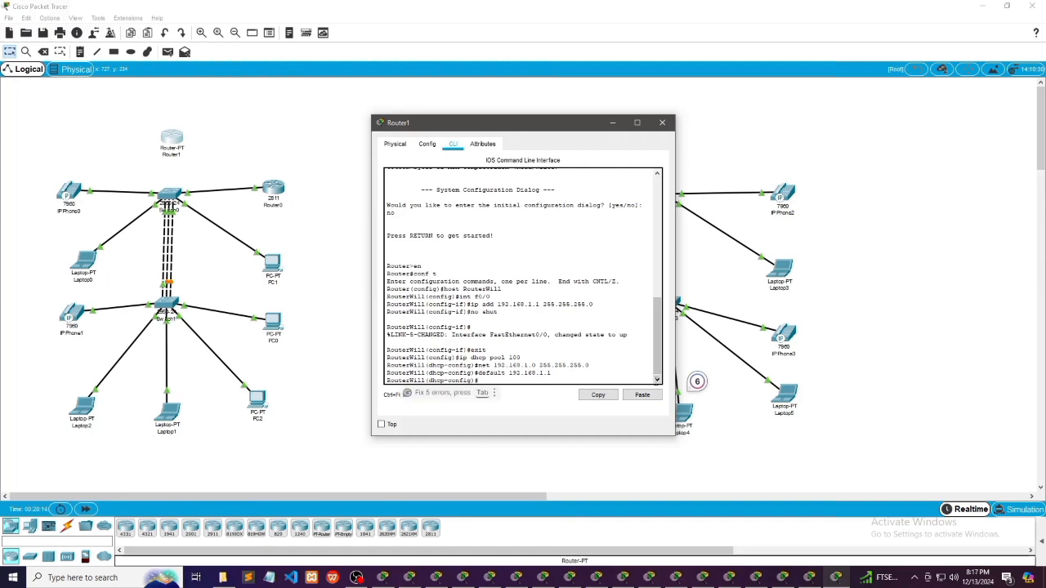
text(exit)
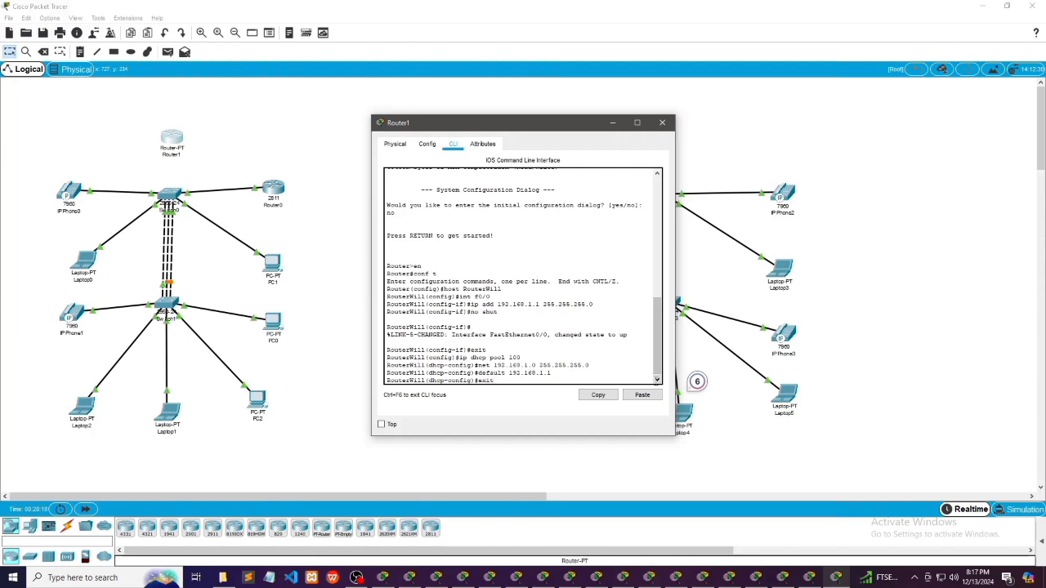
key(Return)
key(Tab)
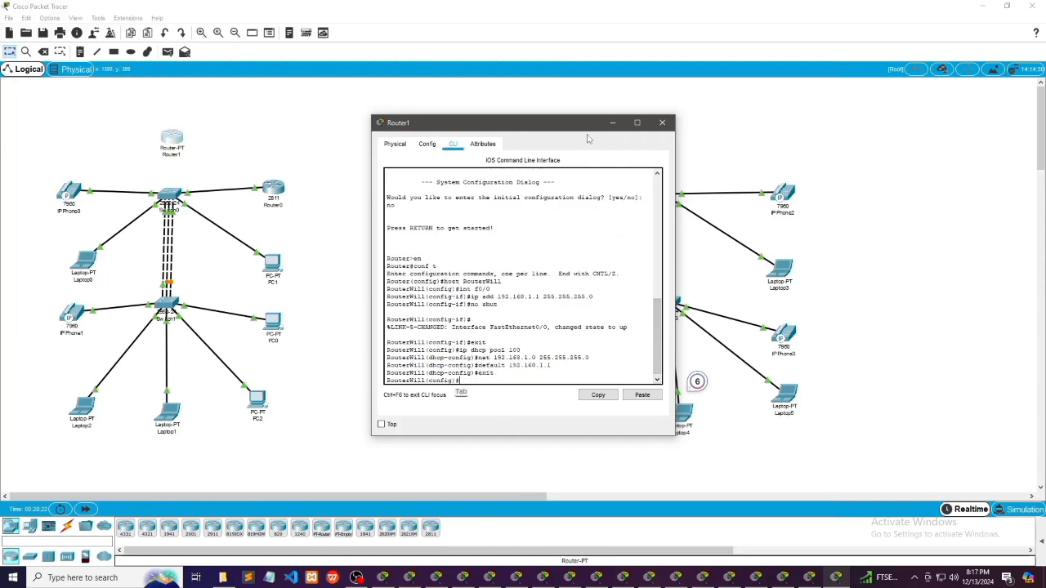
Close Router1, open Router3's command line and decline the initial configuration dialog with "no"
click(661, 122)
click(658, 133)
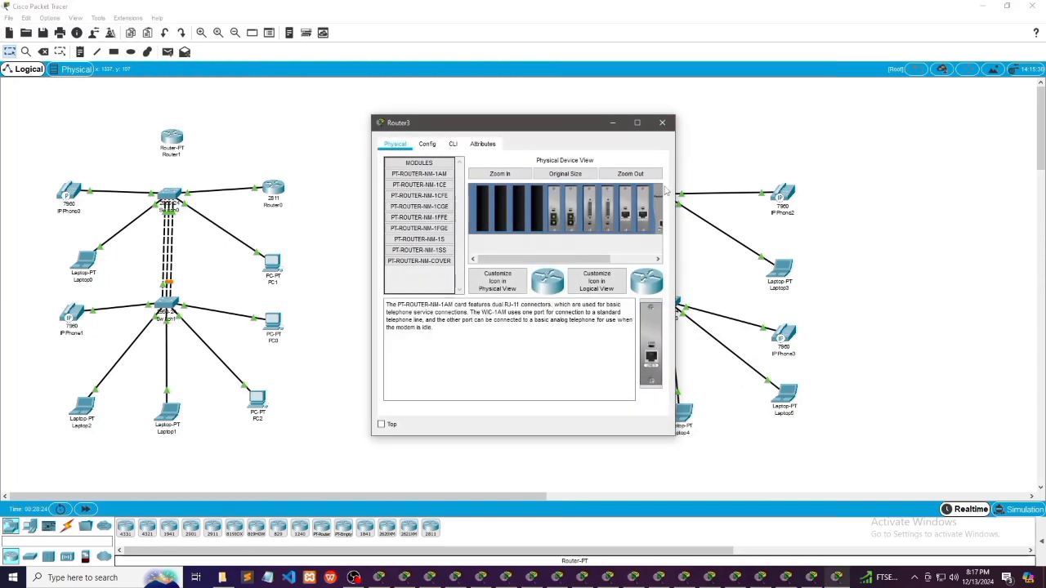
click(453, 144)
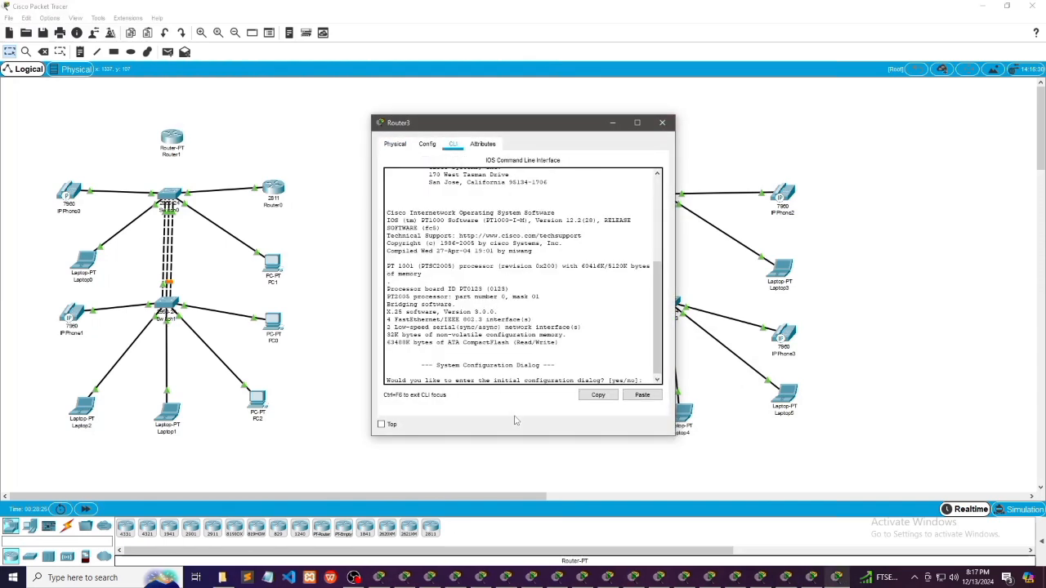
click(644, 380)
text(no)
key(Return)
key(Return)
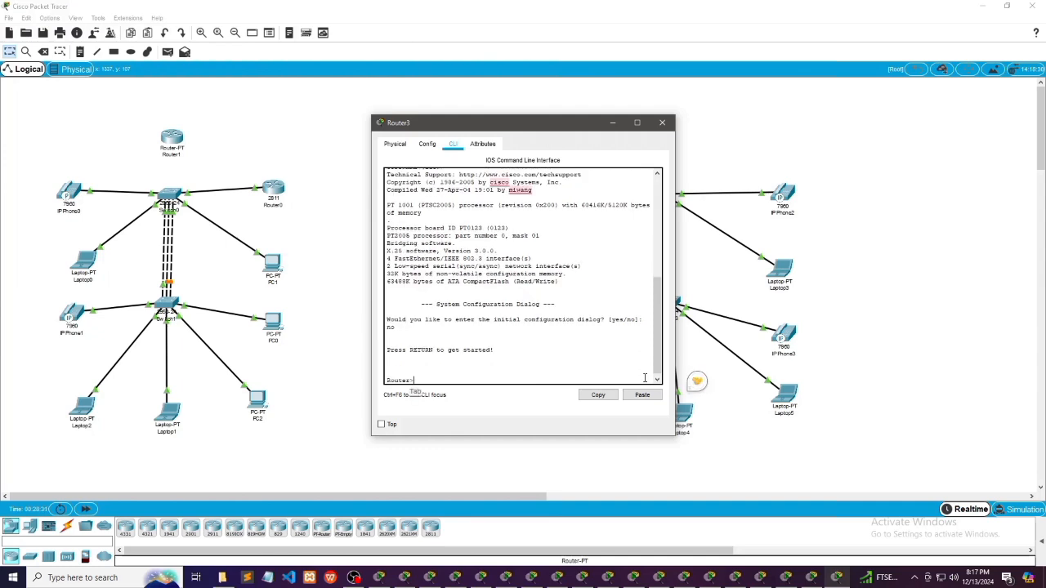
Enter global configuration mode on Router3 and set its hostname to RouterWill
text(en)
key(Return)
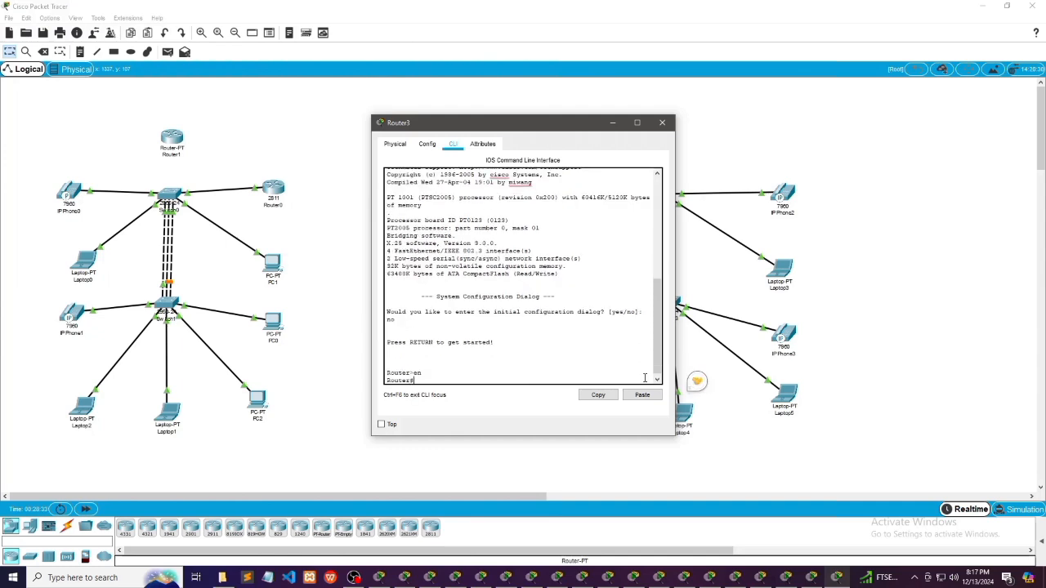
text(conf t)
key(Tab)
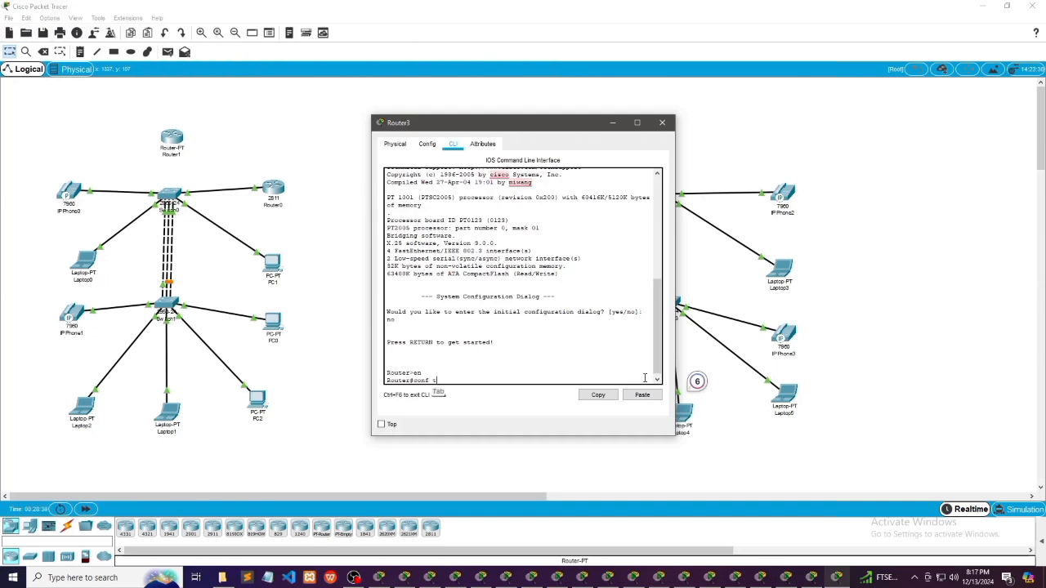
key(Return)
text(hos)
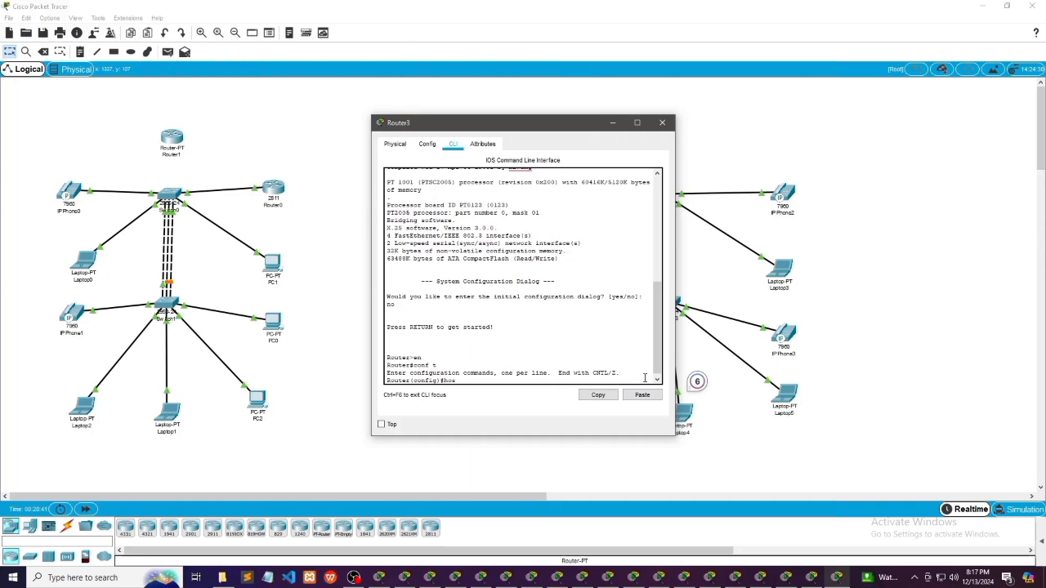
text(t RouterWill)
key(Return)
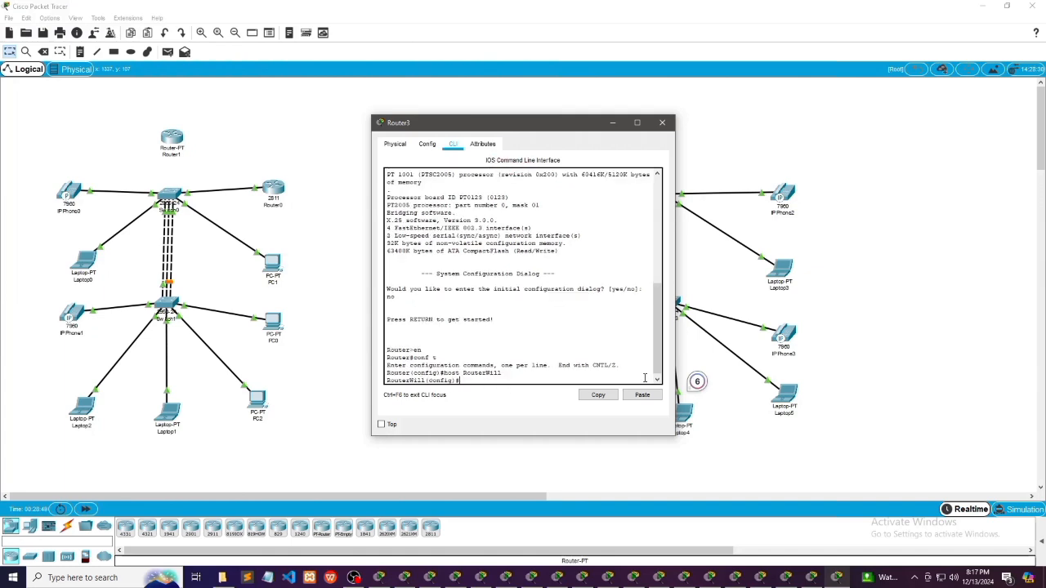
Assign the IP address 192.168.2.1 with mask 255.255.255.0 to interface f0/0 of Router3
text(int f0/0)
key(Tab)
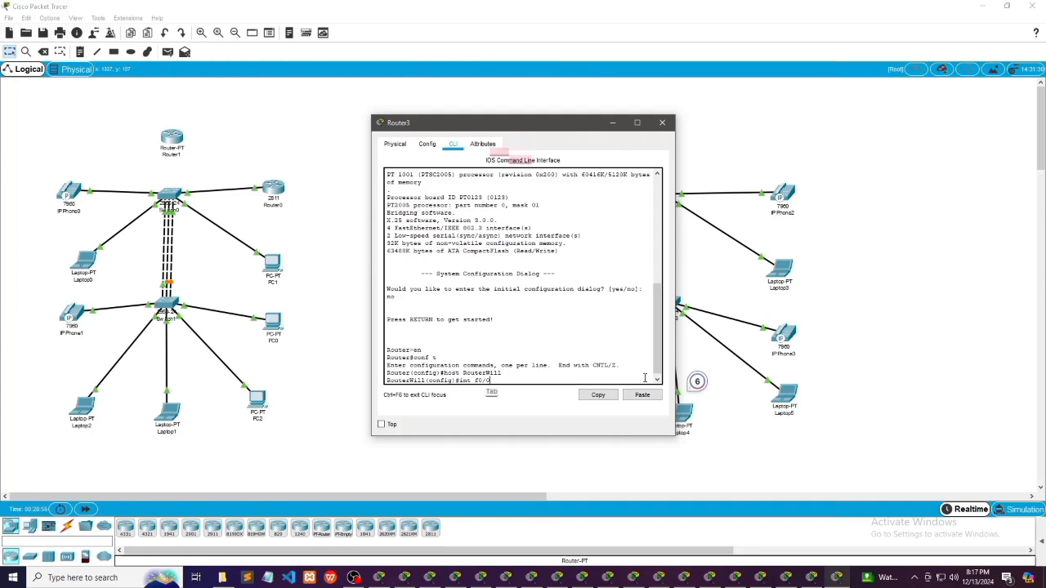
key(Return)
text(ip )
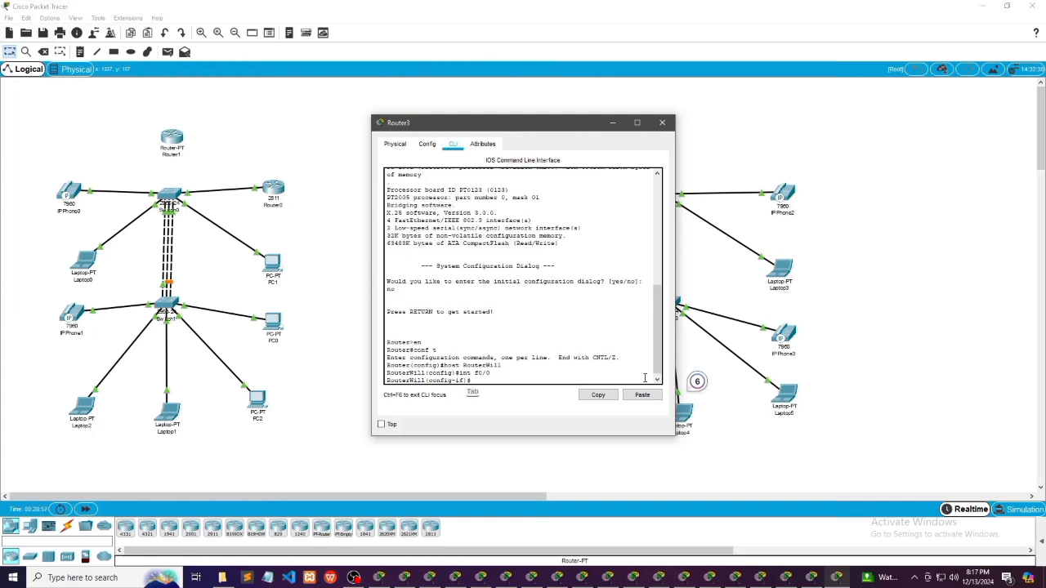
text(add 192.168.2.)
key(Tab)
text(1)
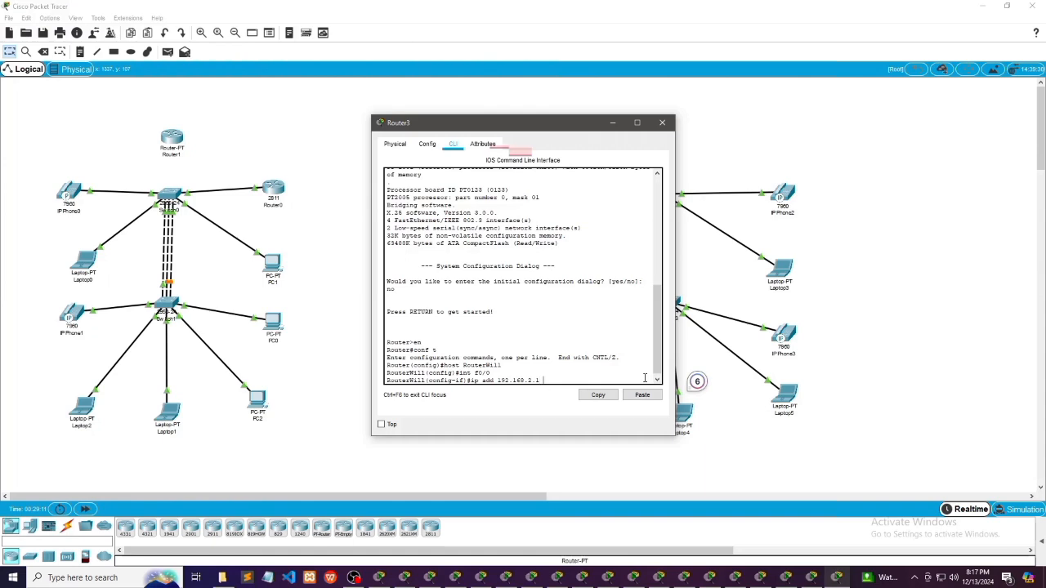
text( 255.255.255.0)
key(Return)
Enable Router3's interface f0/0 with "no shut" and return to global configuration mode
text(no shut)
key(Return)
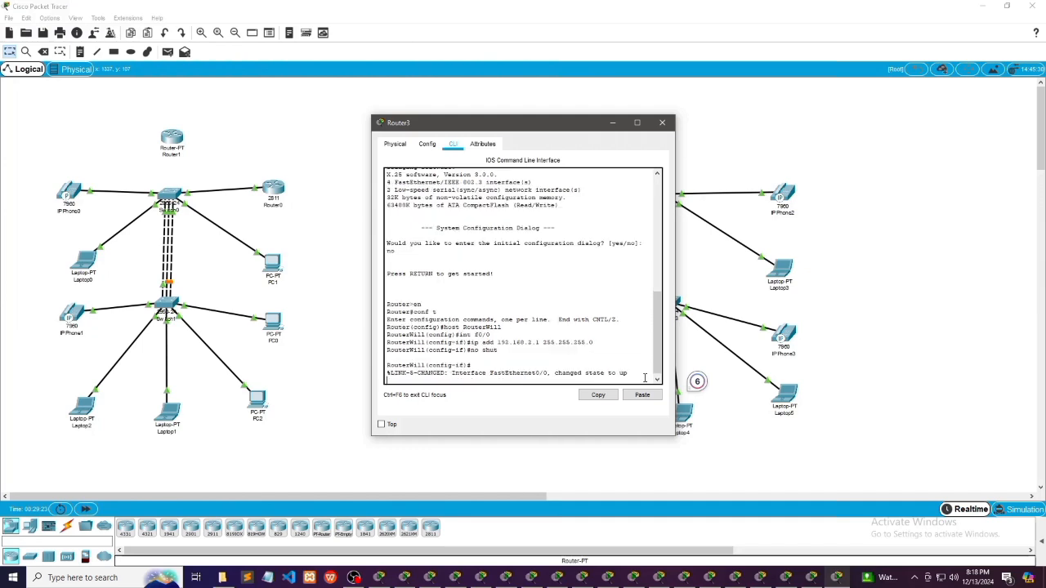
key(Return)
key(Tab)
text(exit)
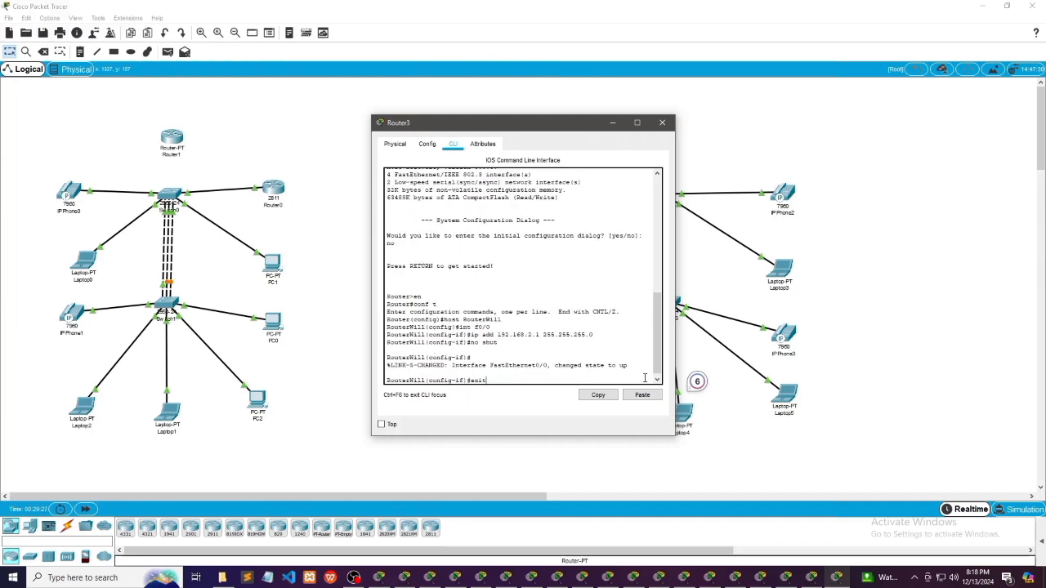
key(Tab)
key(Return)
Create a DHCP pool named 100 on Router3
text(ip dhc)
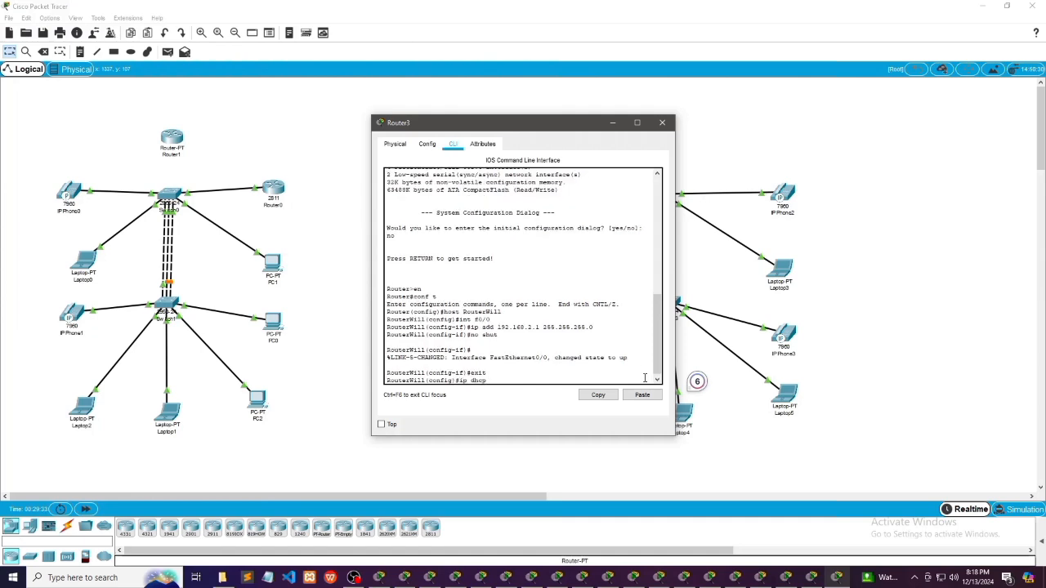
text(p)
key(Tab)
text(pool 100)
key(Return)
key(Tab)
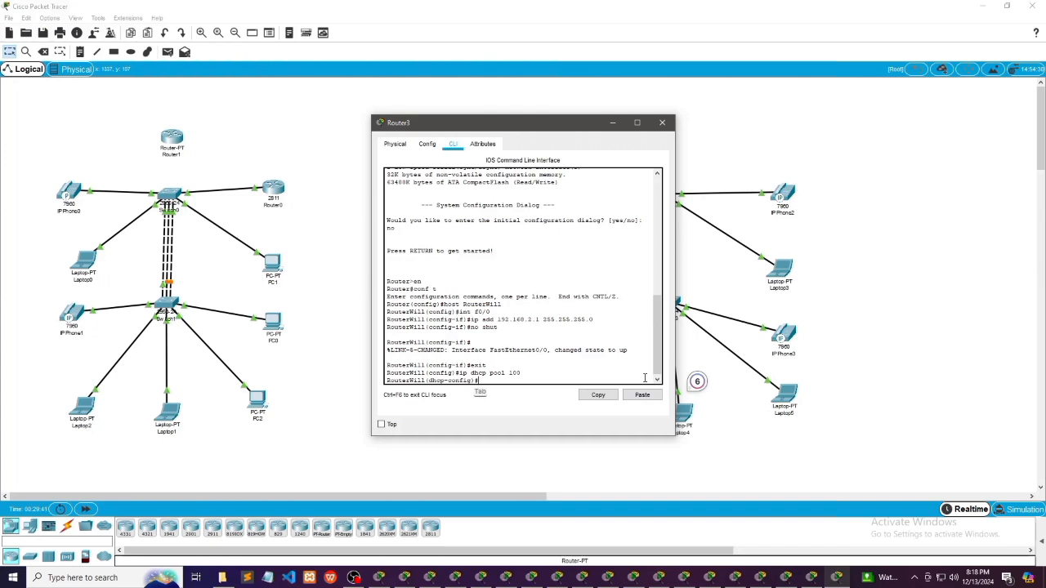
Set the network of Router3's DHCP pool to 192.168.2.0 with mask 255.255.255.0
text(net 192)
text(.168.2.0 255 )
text(255.255.0)
key(Tab)
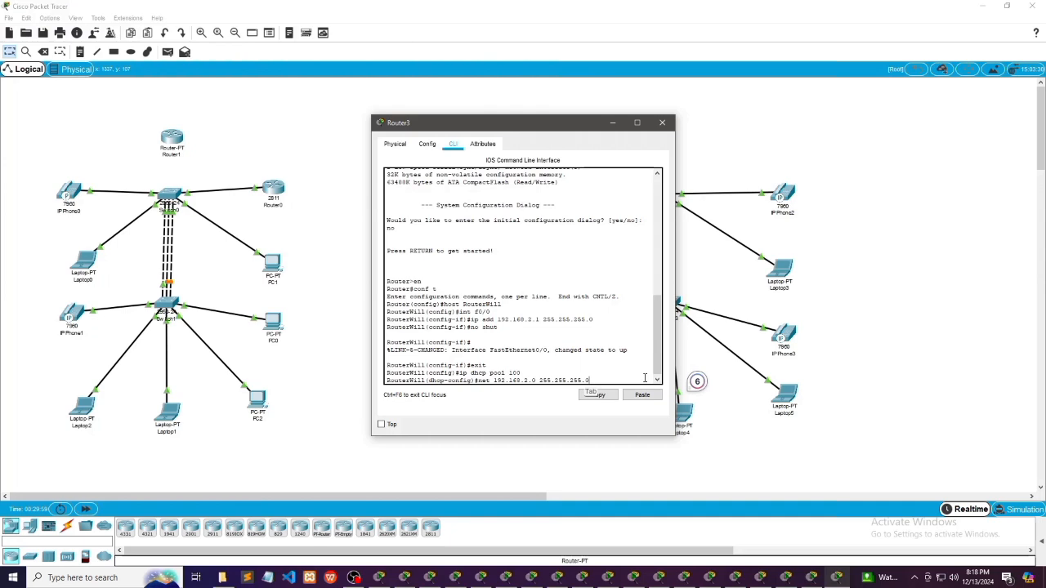
key(Return)
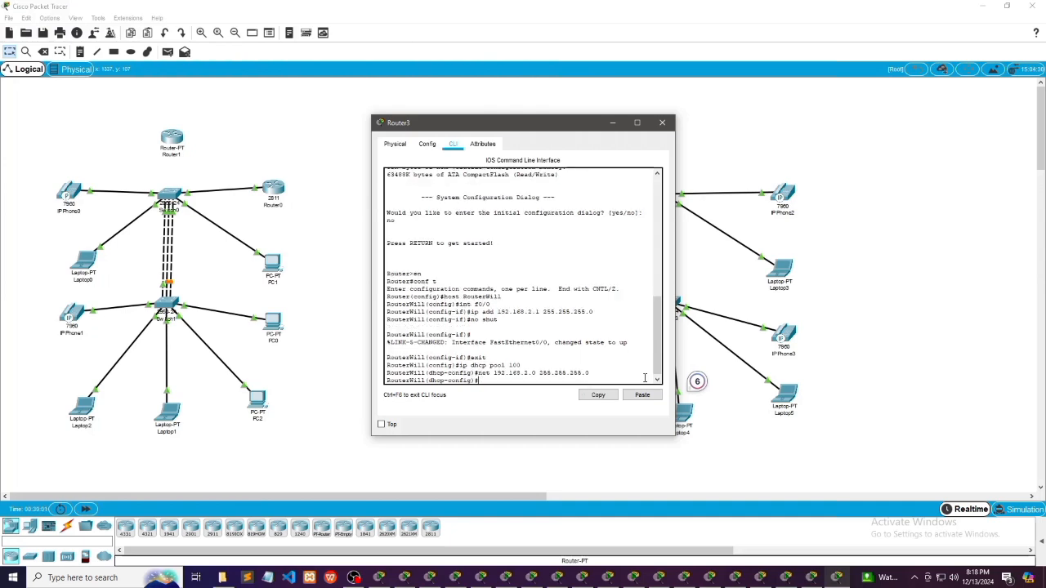
Set the default router of Router3's DHCP pool to 192.168.2.1 and exit the pool configuration
key(Tab)
text(default-router 19)
key(BackSpace)
key(BackSpace)
text(2.168.2)
key(Return)
key(Tab)
text(exit)
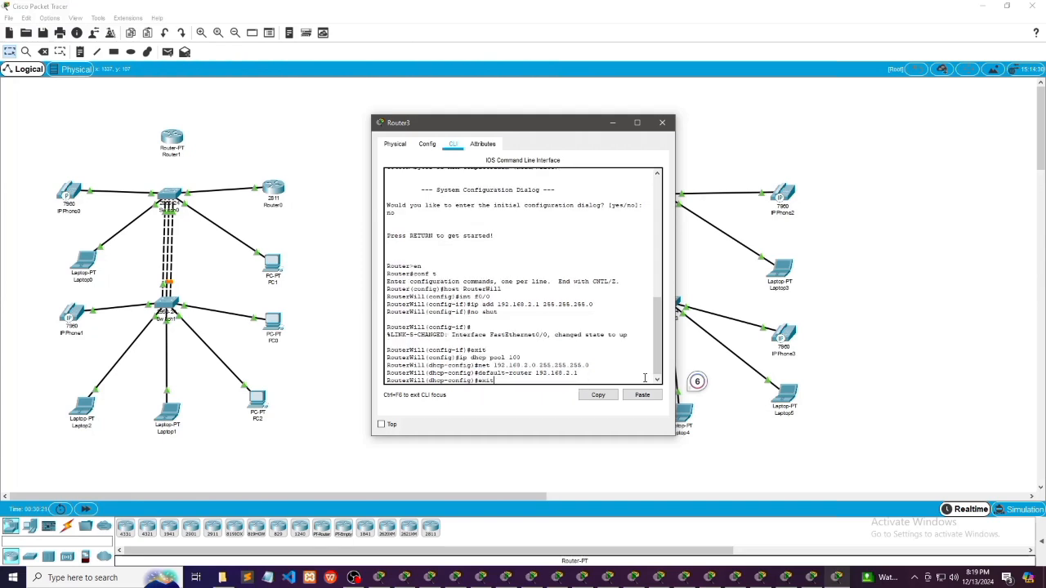
key(Return)
key(Tab)
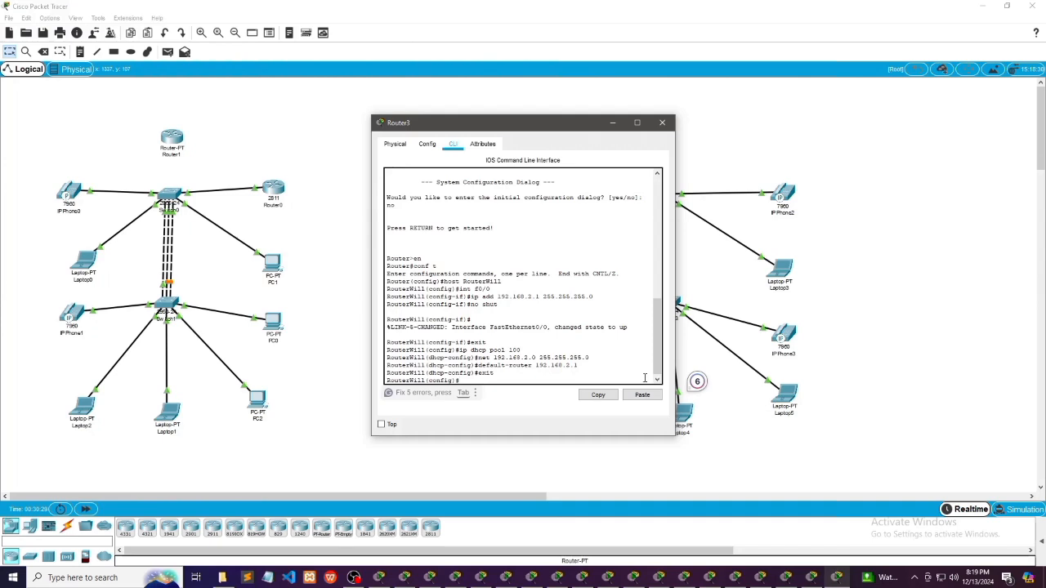
Enter configuration mode for interface serial 2/0 on Router3
key(Return)
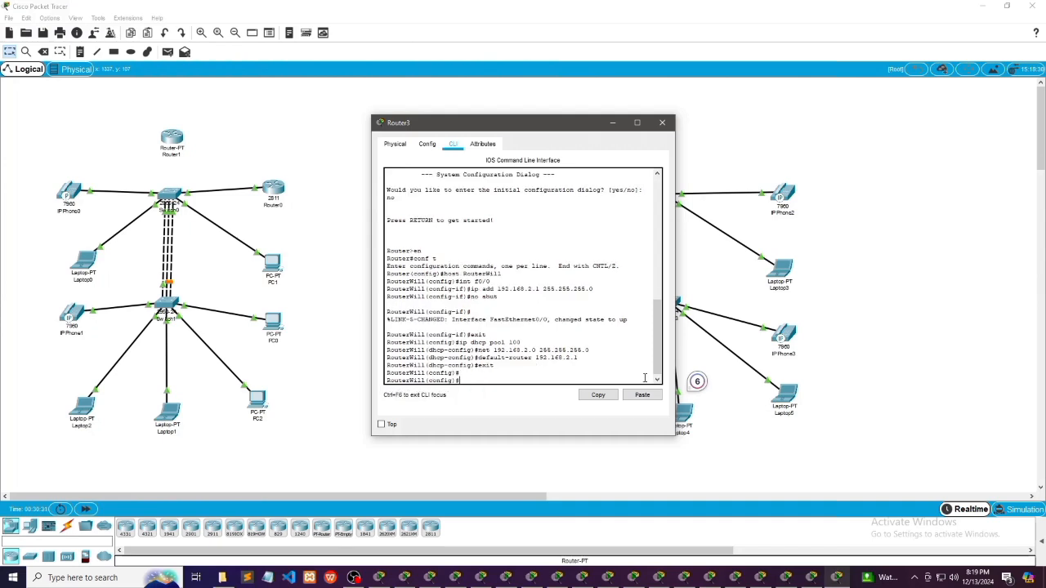
text(int serial)
text(2/0)
key(Return)
Assign IP address 192.168.1.1 with mask 255.255.255.0 to Router3's serial 2/0 interface
text(ip add)
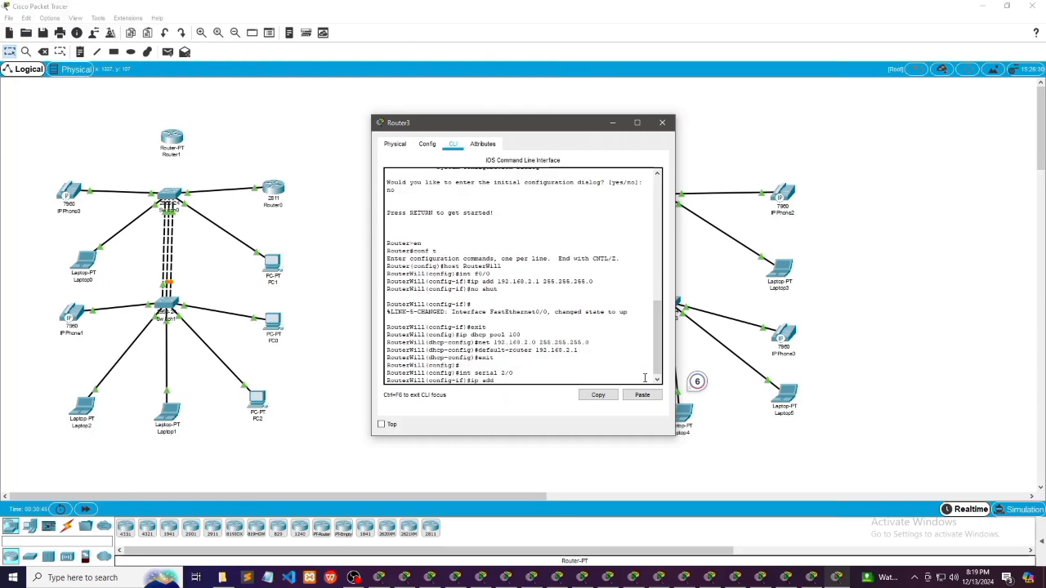
text( 192.168.1.1 255.)
key(Tab)
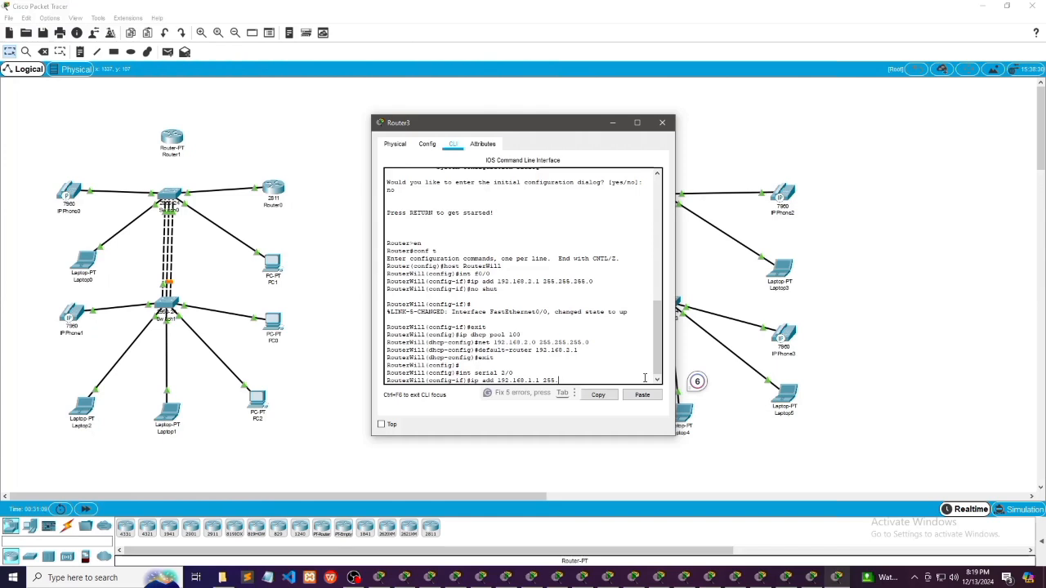
text(255.255.255.)
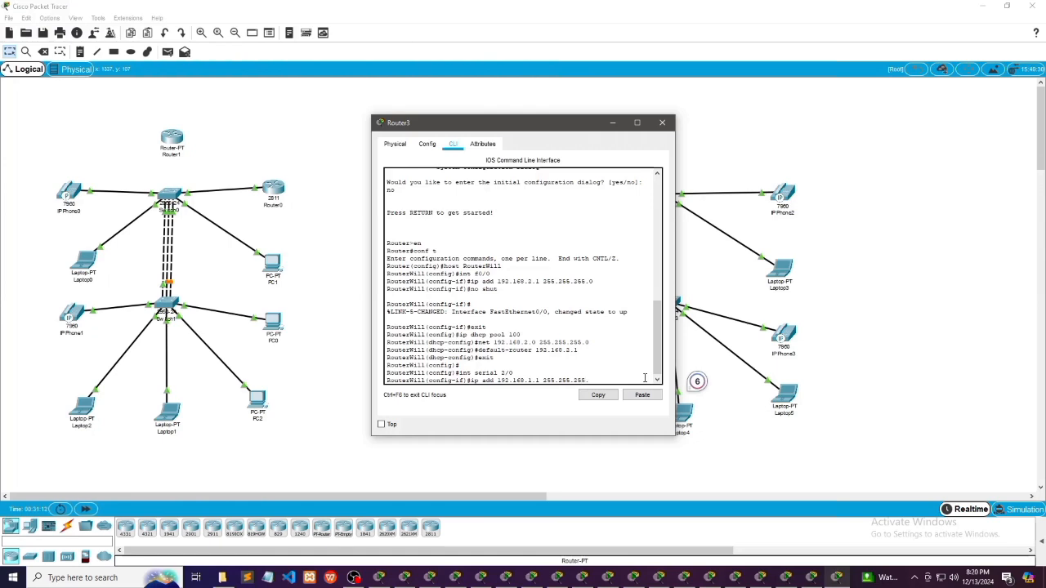
key(Tab)
text(0)
key(Tab)
key(Return)
key(Tab)
Try to set the clock rate of Router3's serial 2/0 interface to 46000
text(cl)
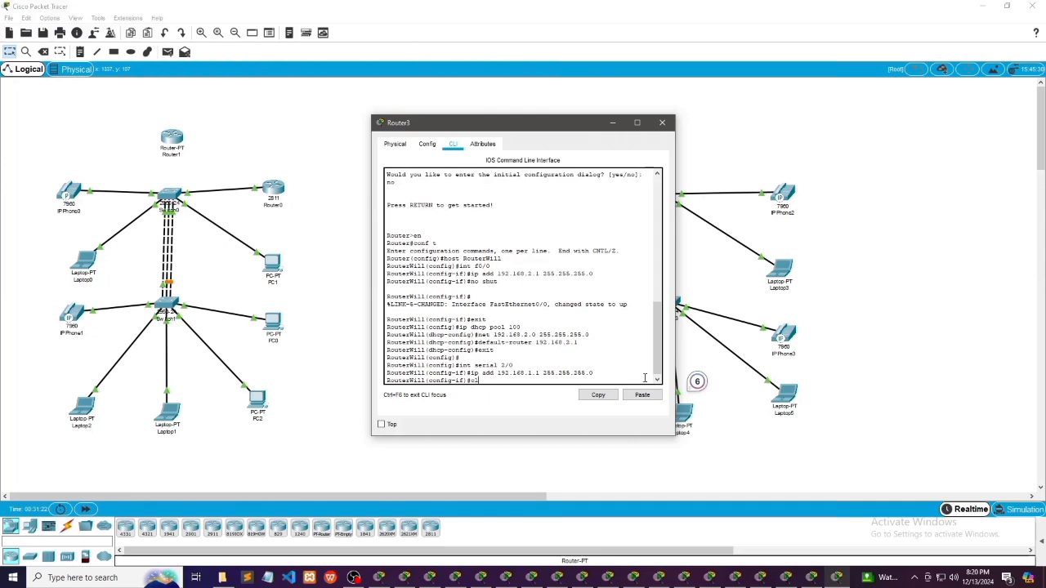
text(ock rate 4600)
key(Tab)
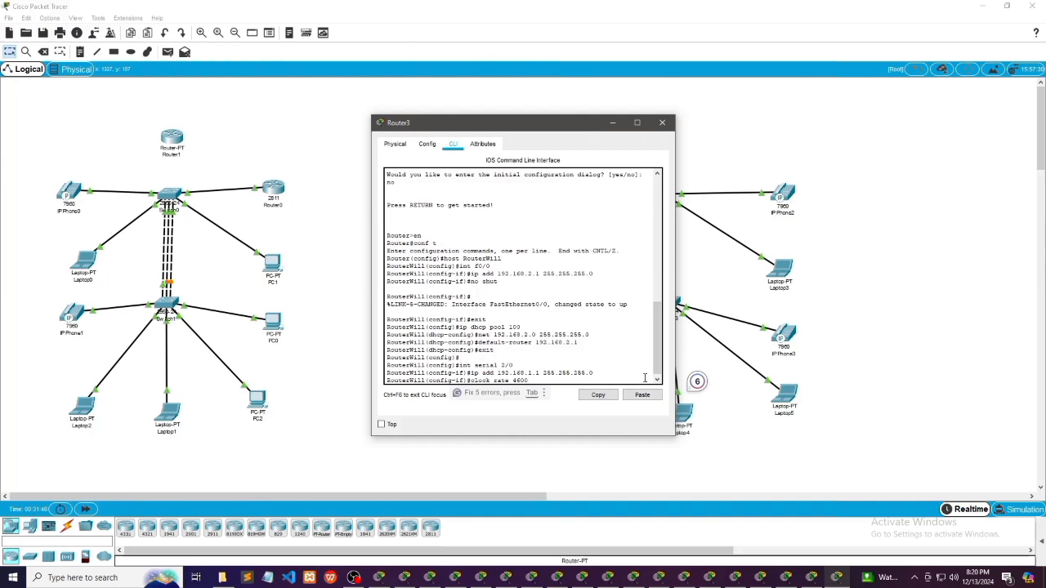
text(0)
key(Tab)
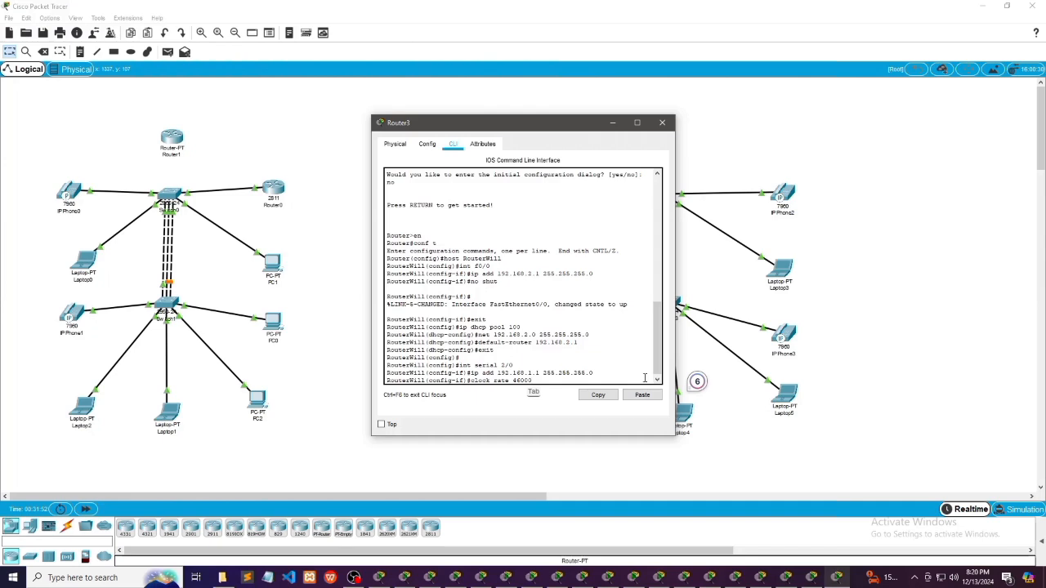
key(Return)
key(Tab)
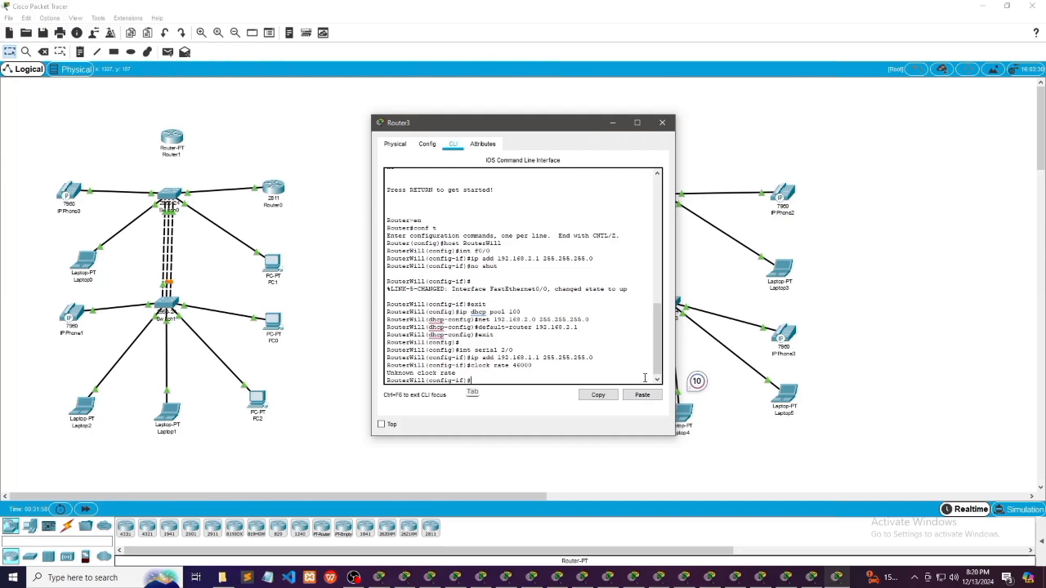
Enable Router3's serial 2/0 interface with "no shut"
text(no shut)
key(Tab)
key(Return)
key(Tab)
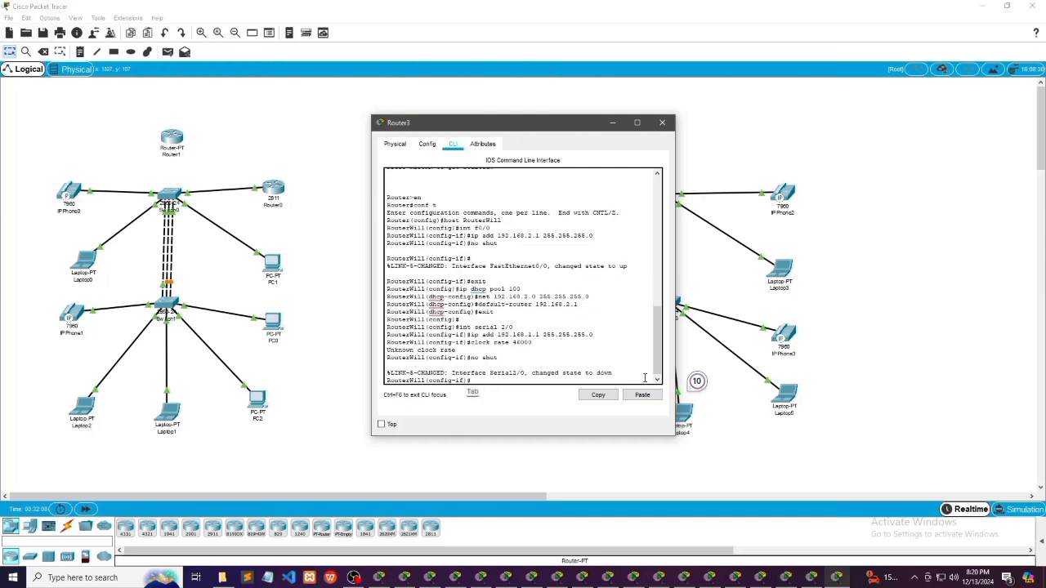
key(Tab)
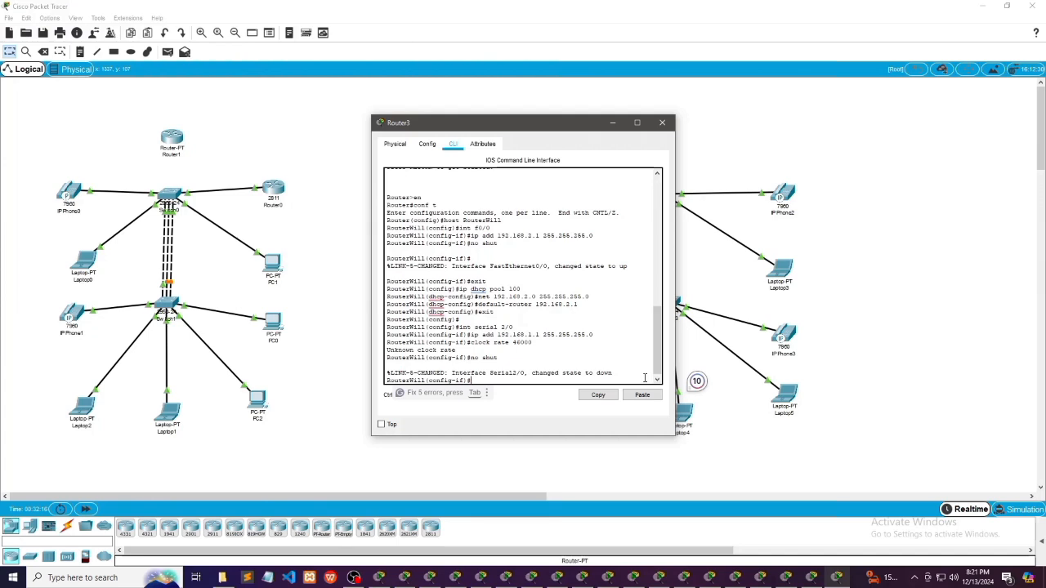
Set the clock rate of Router3's serial 2/0 interface to 64000
text(cl)
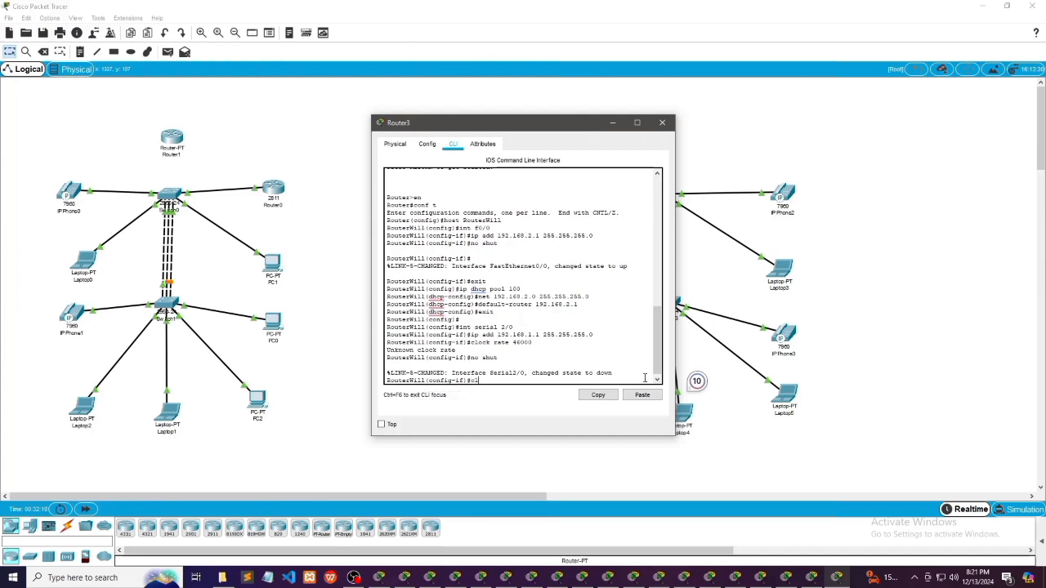
text(ock rate)
key(Tab)
text(64)
key(Tab)
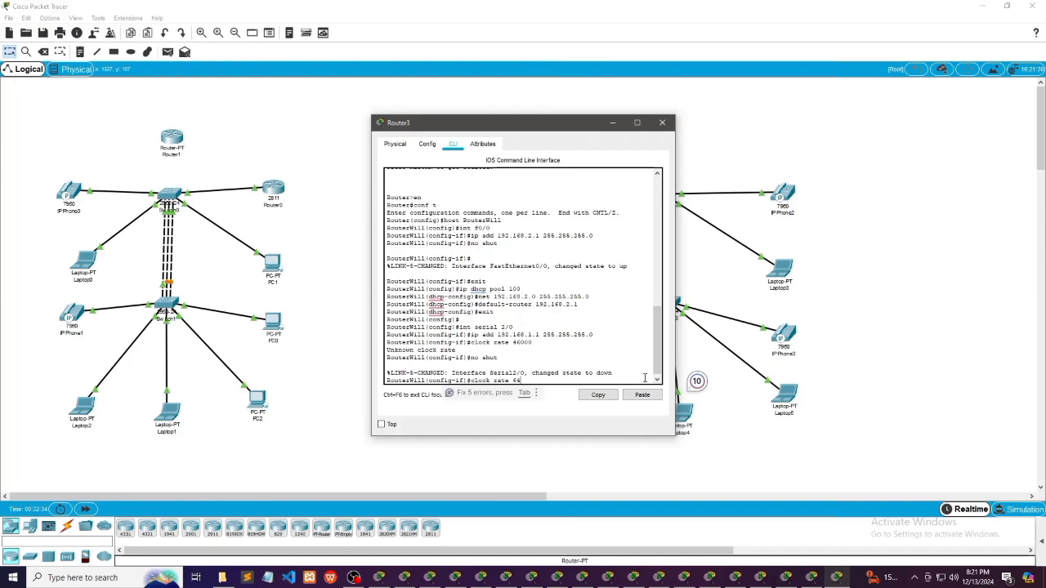
text(000)
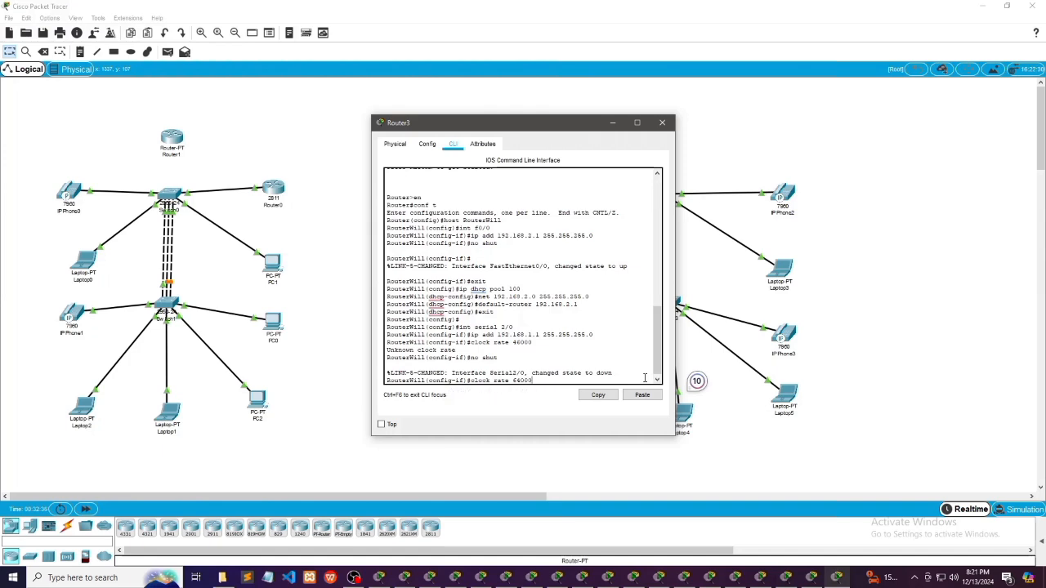
key(Tab)
key(Return)
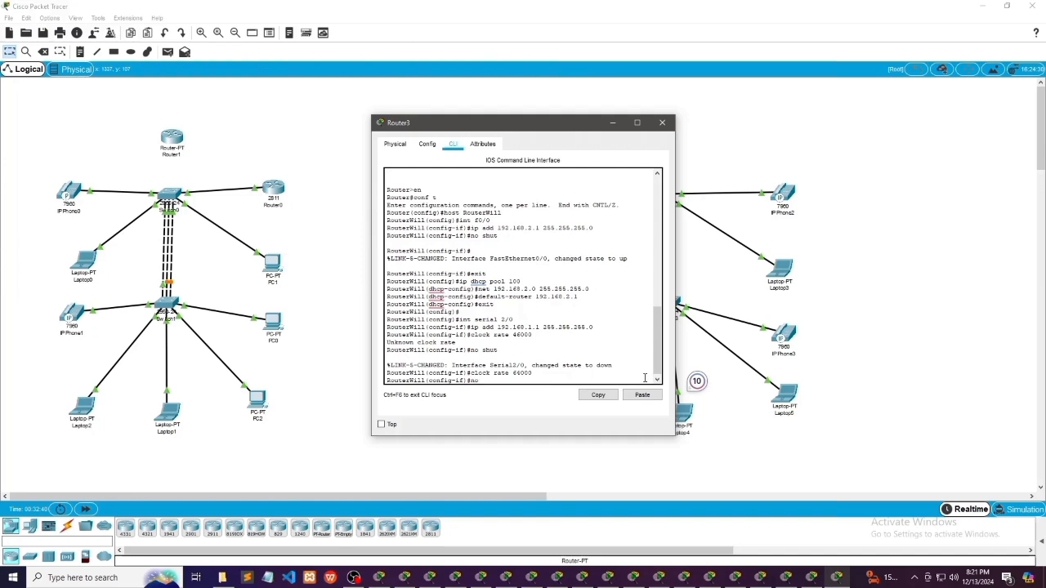
Issue "no shut" again on Router3's serial 2/0 interface and return to global configuration mode
text(no shut)
key(Tab)
key(Return)
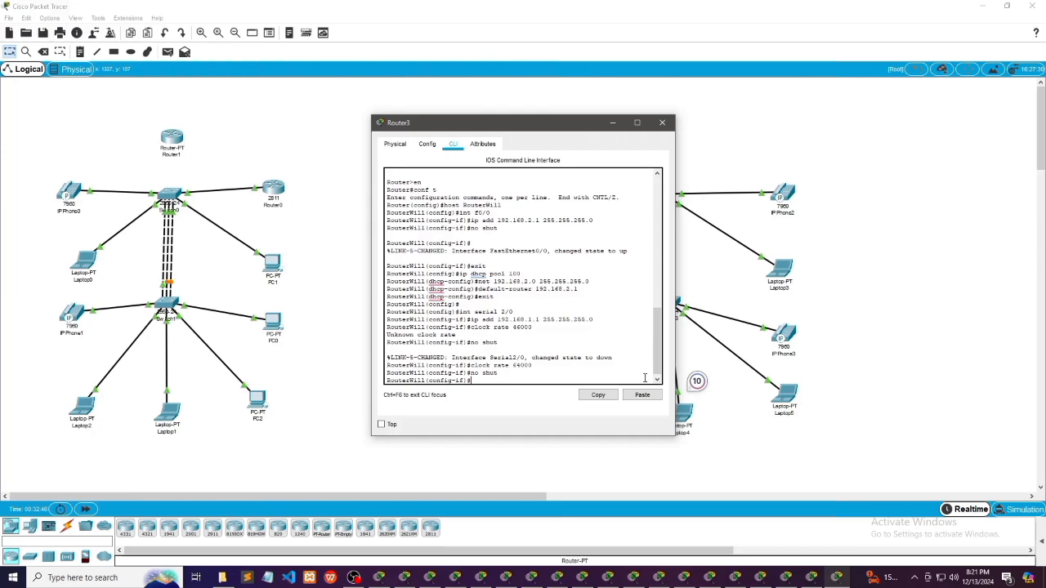
text(exit)
key(Return)
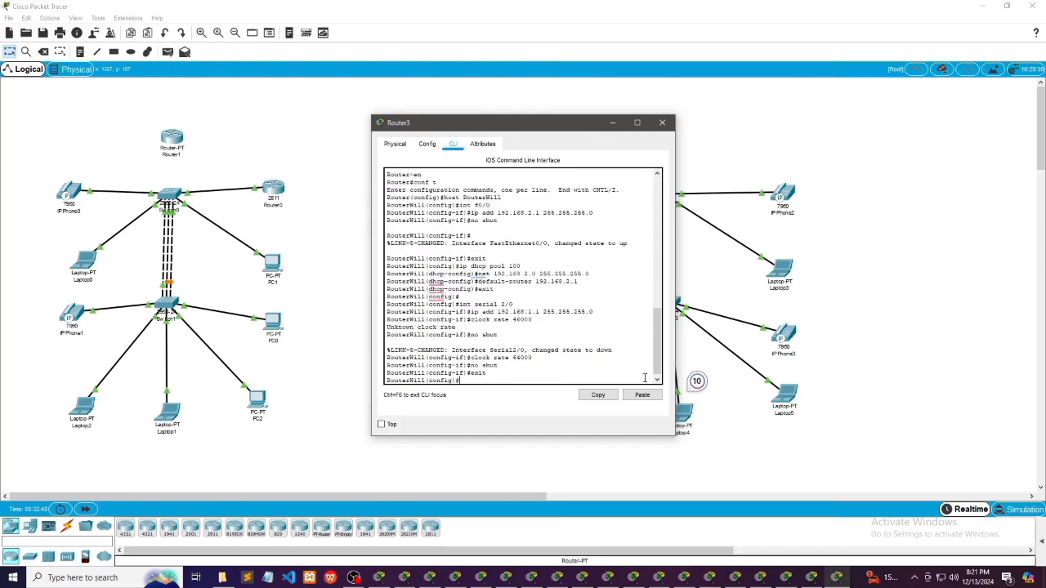
Exit Router3's global configuration mode and minimize its window
text(exit)
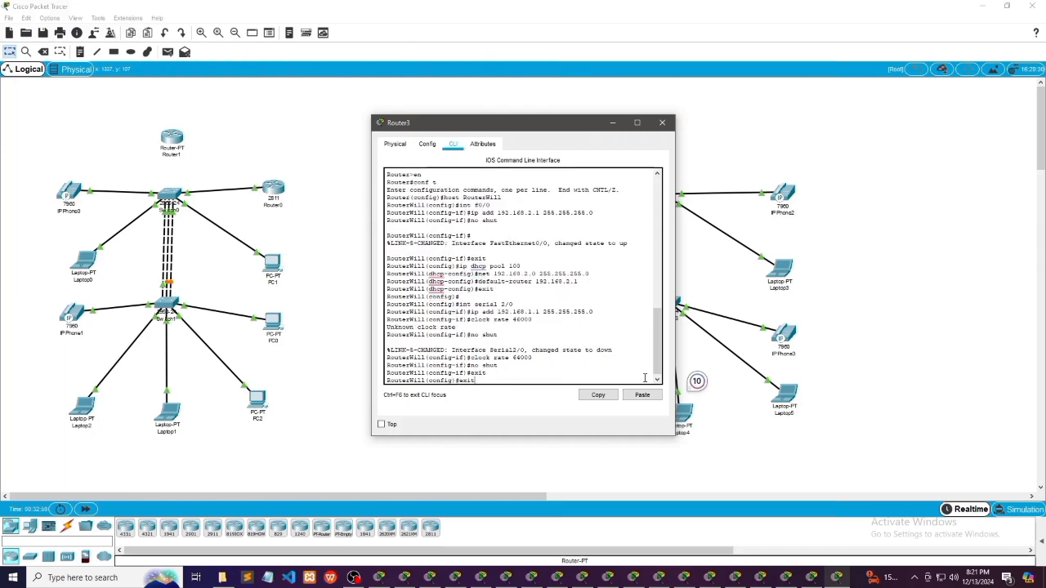
key(Return)
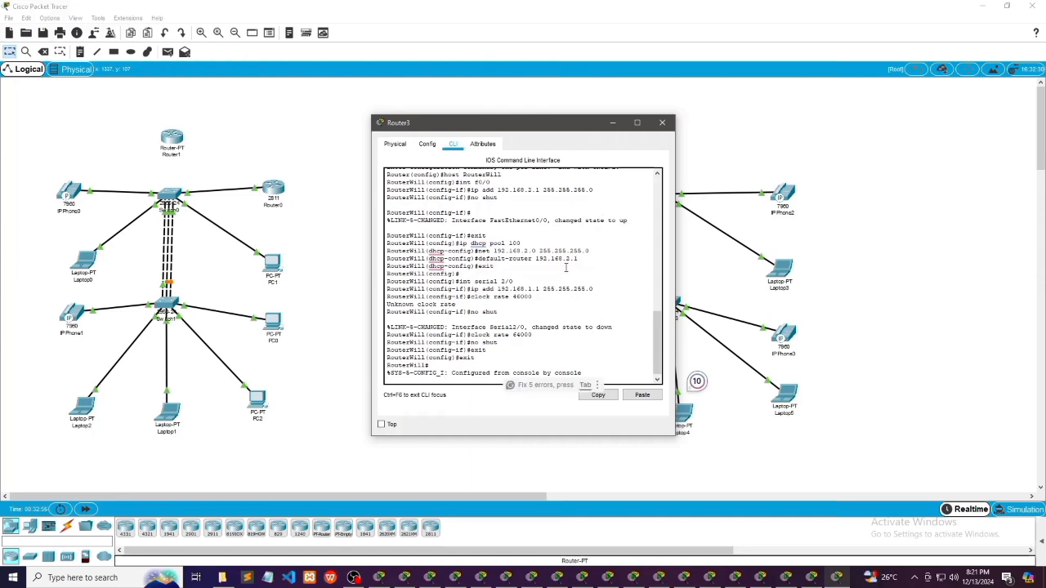
click(613, 123)
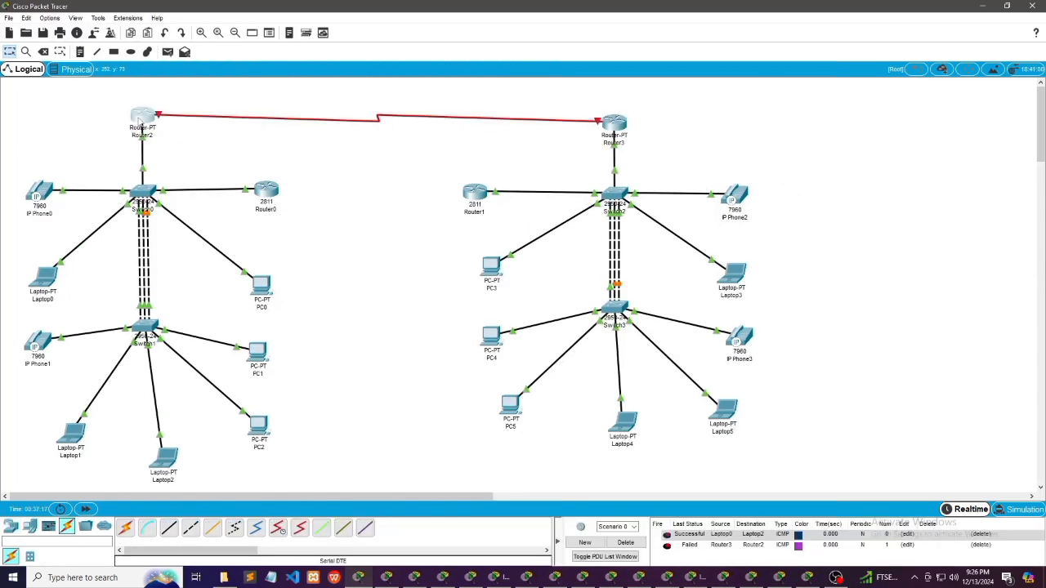
Open Router2's command line and enter configuration mode for interface serial 2/0
click(140, 120)
key(Tab)
text(in)
key(Tab)
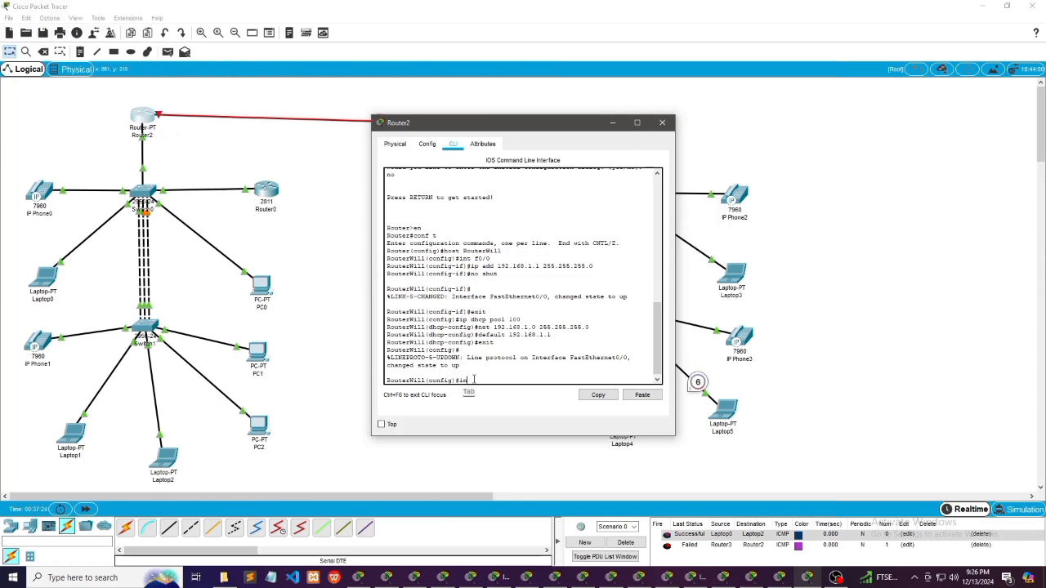
key(BackSpace)
key(BackSpace)
key(Return)
text(int serial)
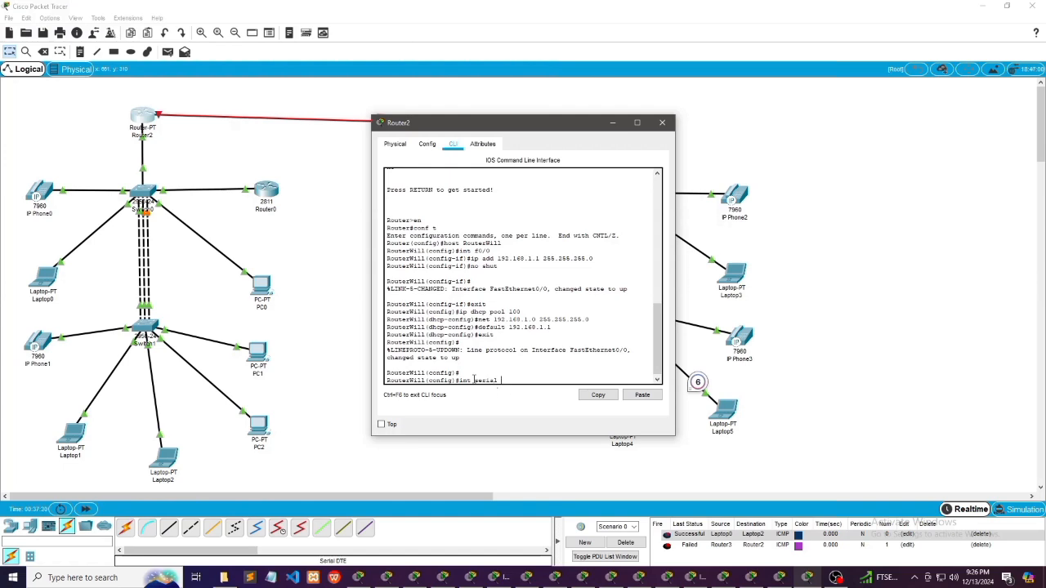
text( 2/0)
key(Tab)
key(Return)
Assign IP address 192.168.2.1 with mask 255.255.255.0 to Router2's serial 2/0 interface
key(Tab)
text(ip add)
key(Tab)
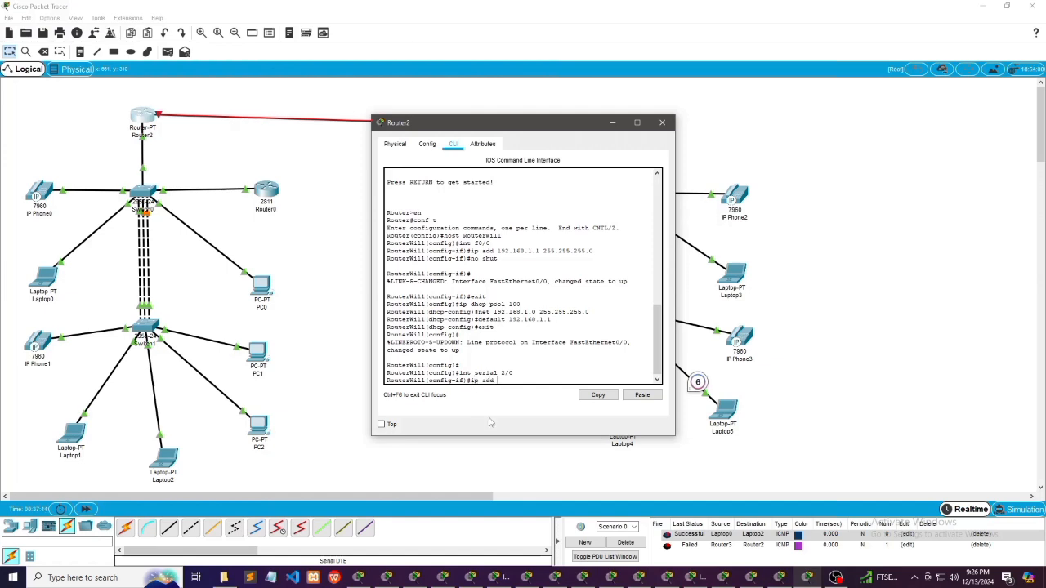
text(192.168)
key(Tab)
text(.2.1 255.255.255.0)
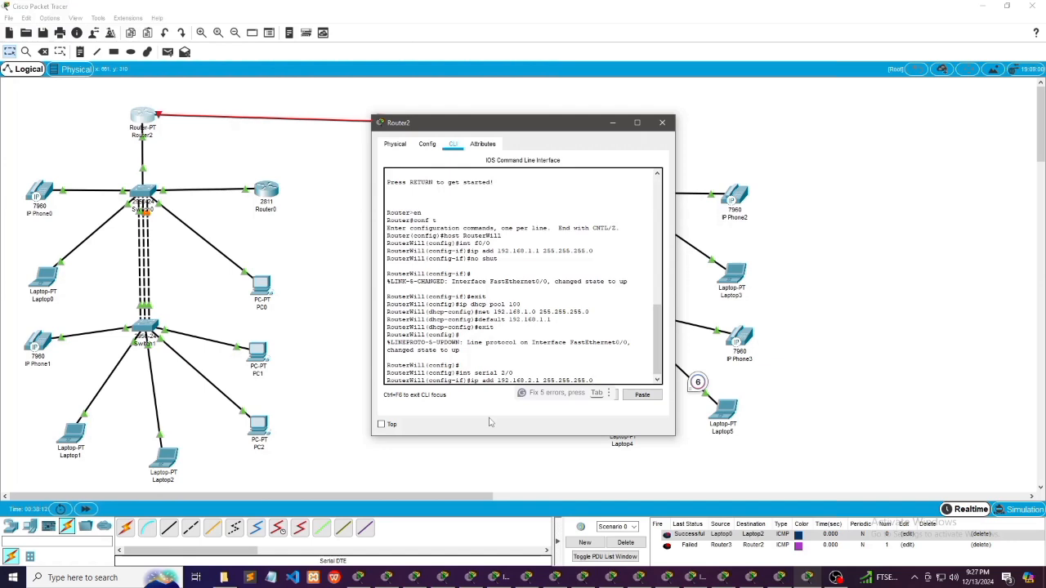
key(Return)
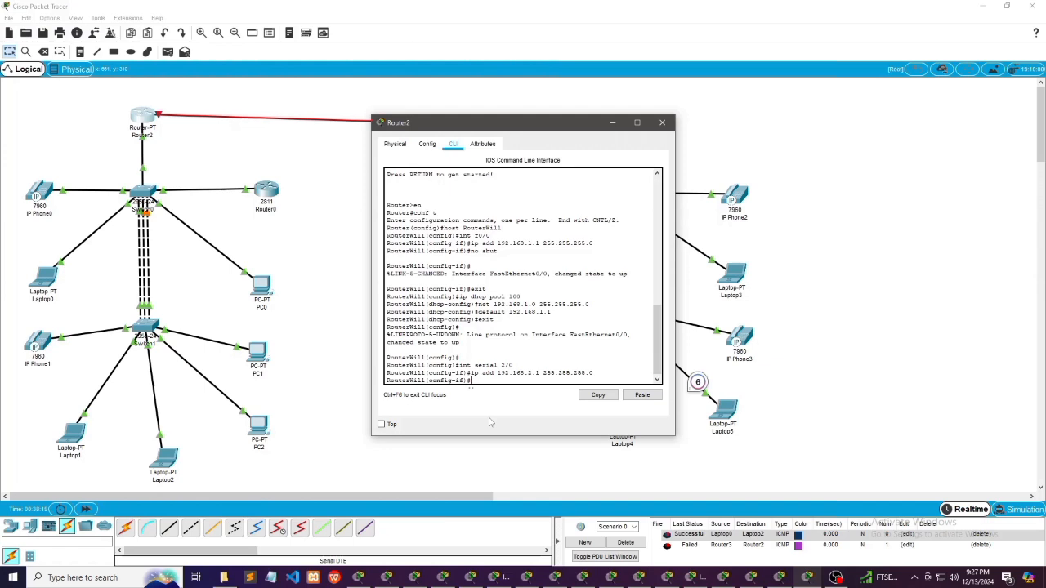
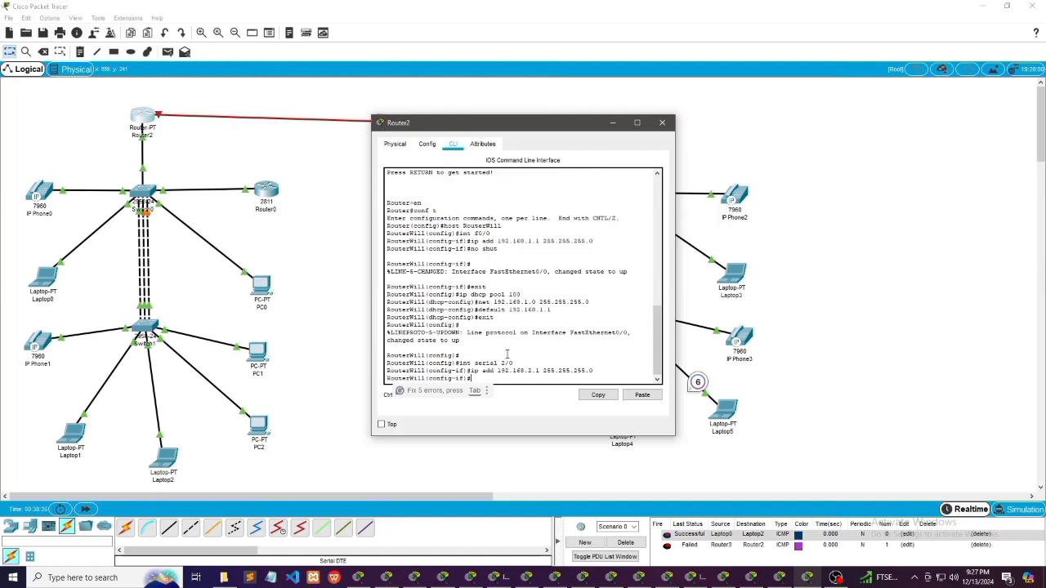
Try to set a clock rate of 64000 on Router2's serial 2/0 interface
text(clock rate)
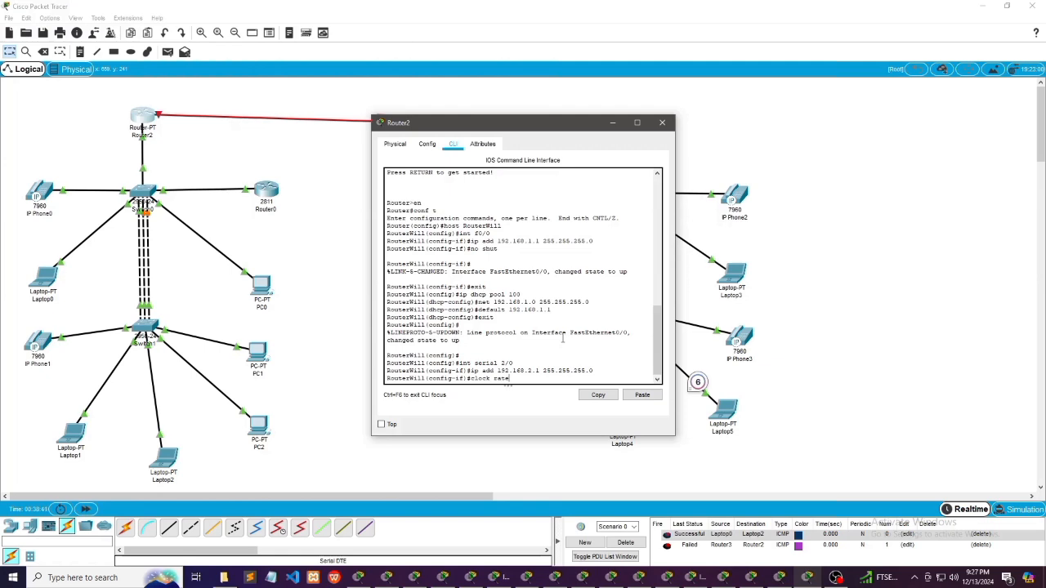
key(Tab)
text(64)
key(Return)
key(Tab)
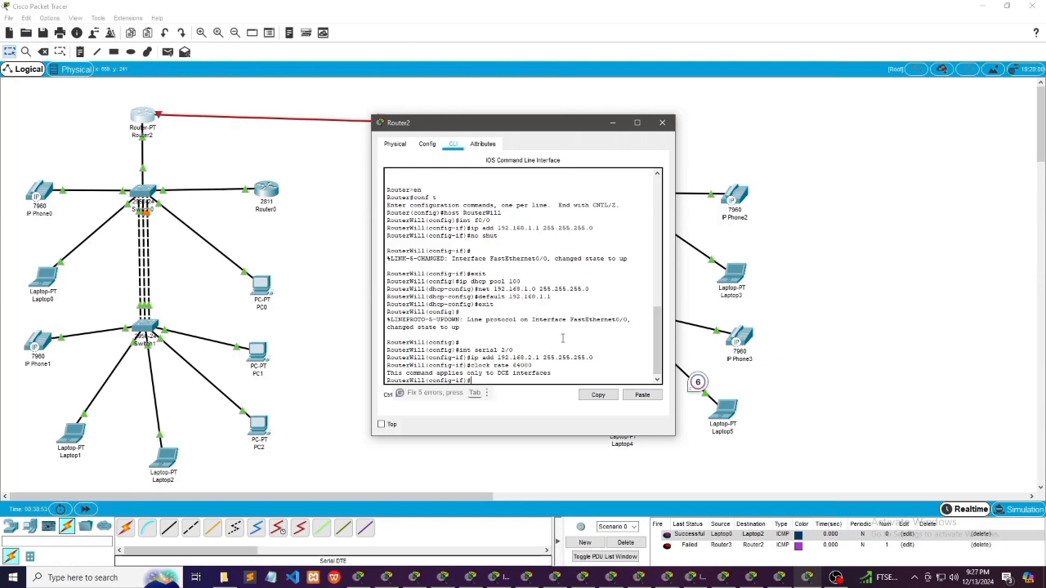
Enable Router2's serial 2/0 interface with "no shut"
text(no shut)
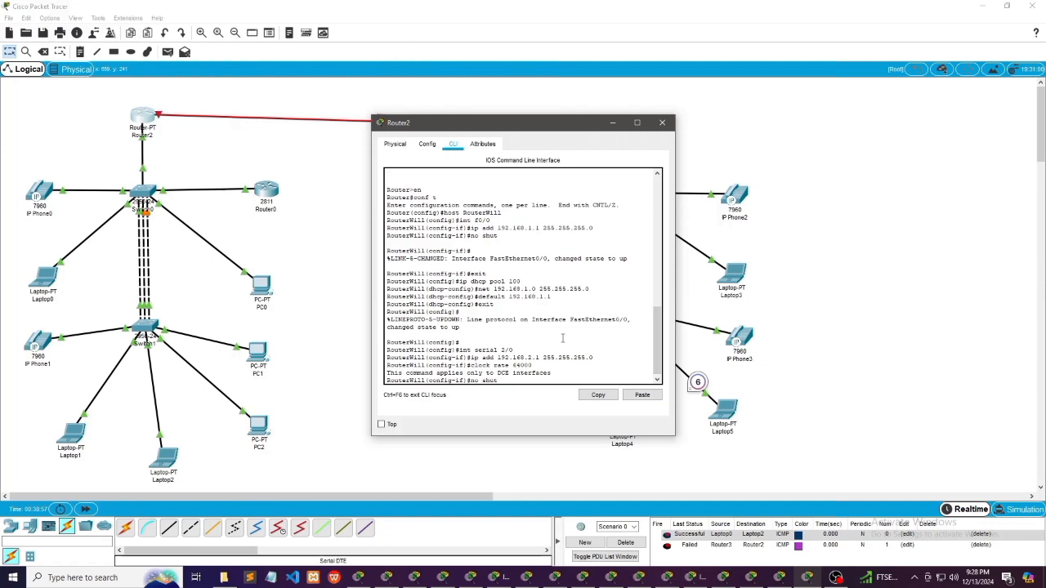
key(Return)
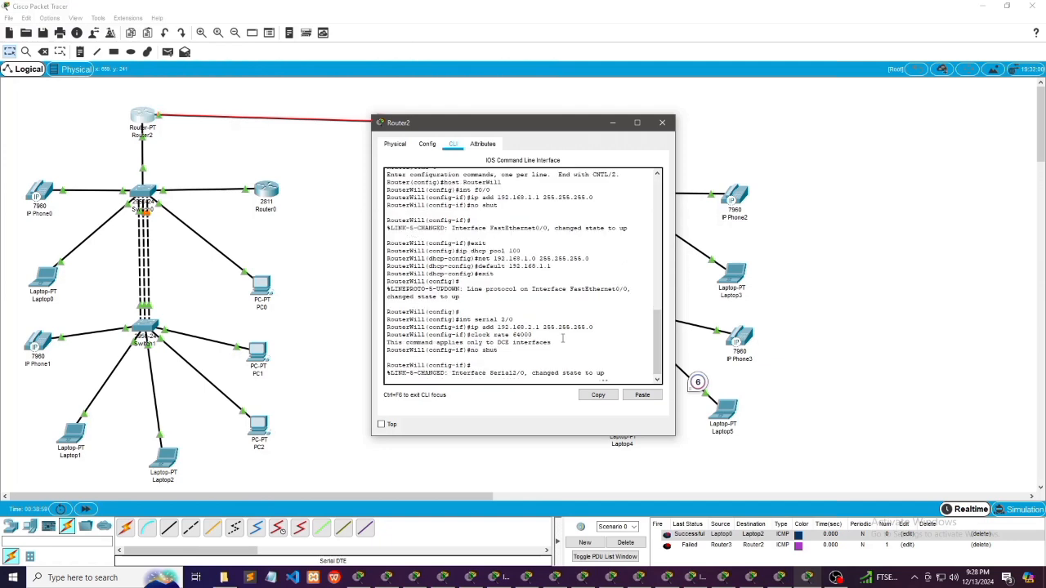
key(Return)
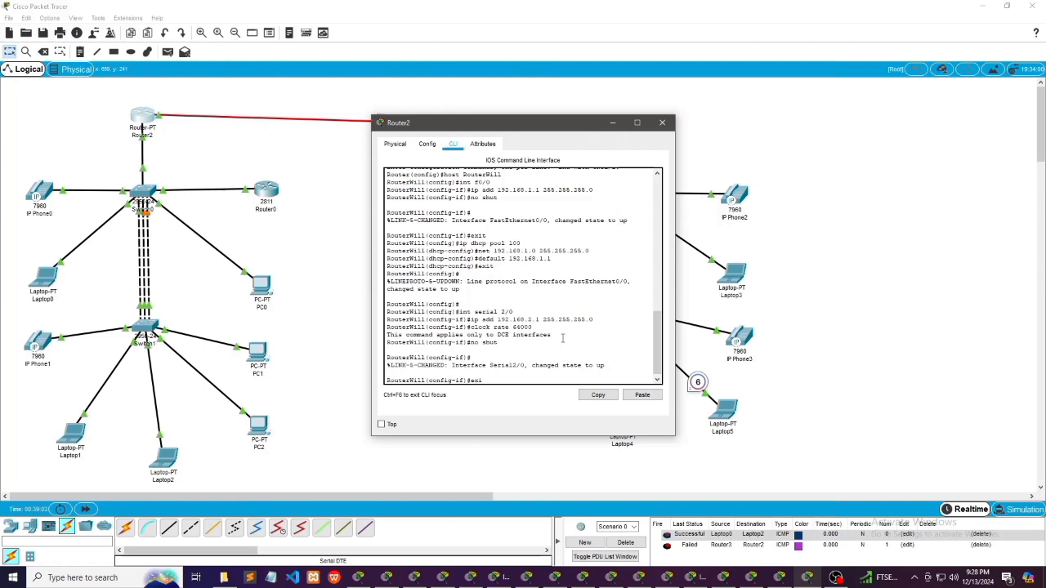
Exit Router2's interface and global configuration modes and minimize its window
key(Return)
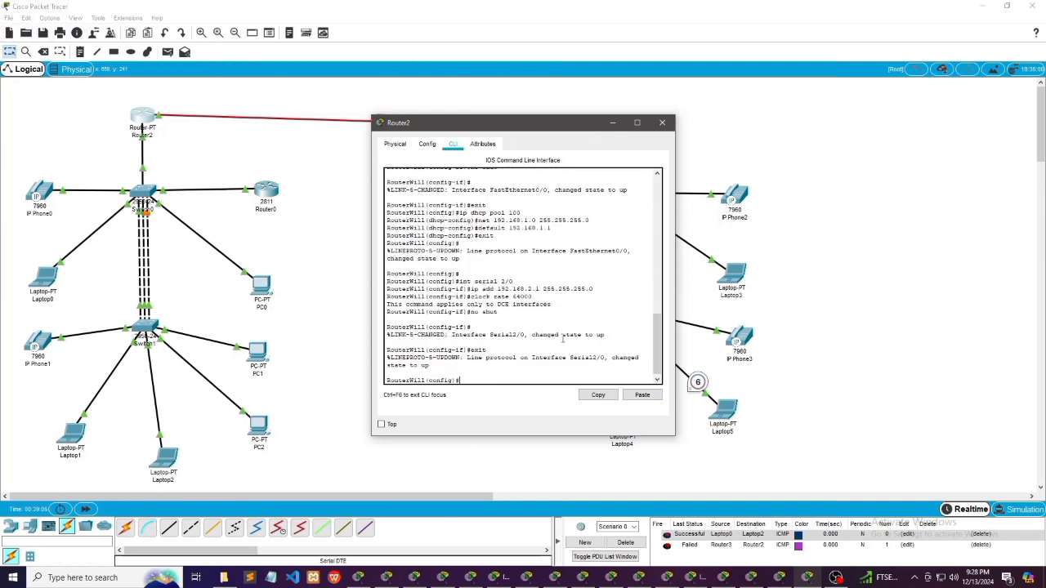
text(exit)
key(Return)
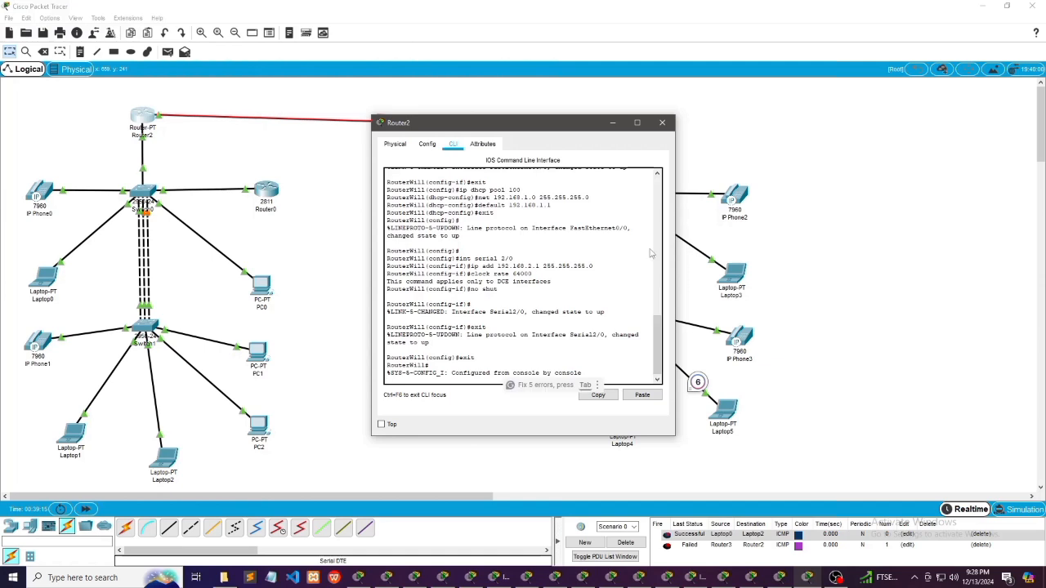
click(614, 124)
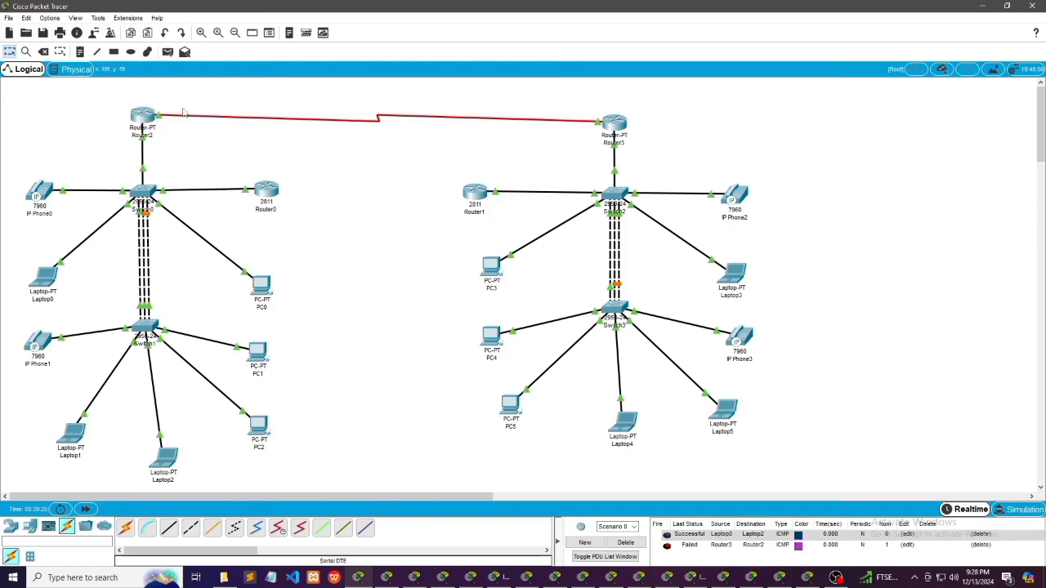
Send a simple PDU from Laptop1 to Laptop4 and review the PDU list
click(167, 51)
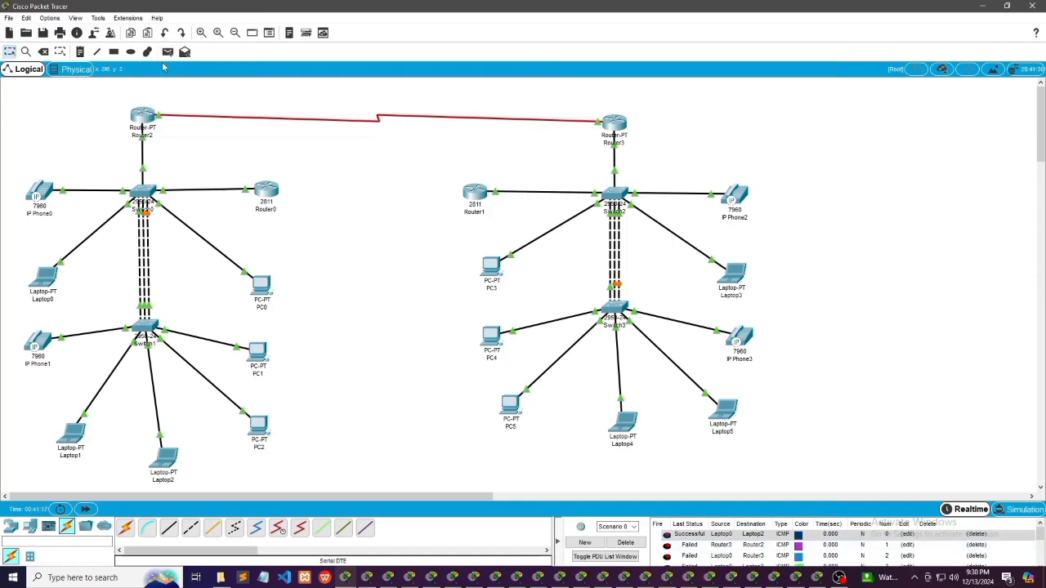
click(168, 51)
click(74, 436)
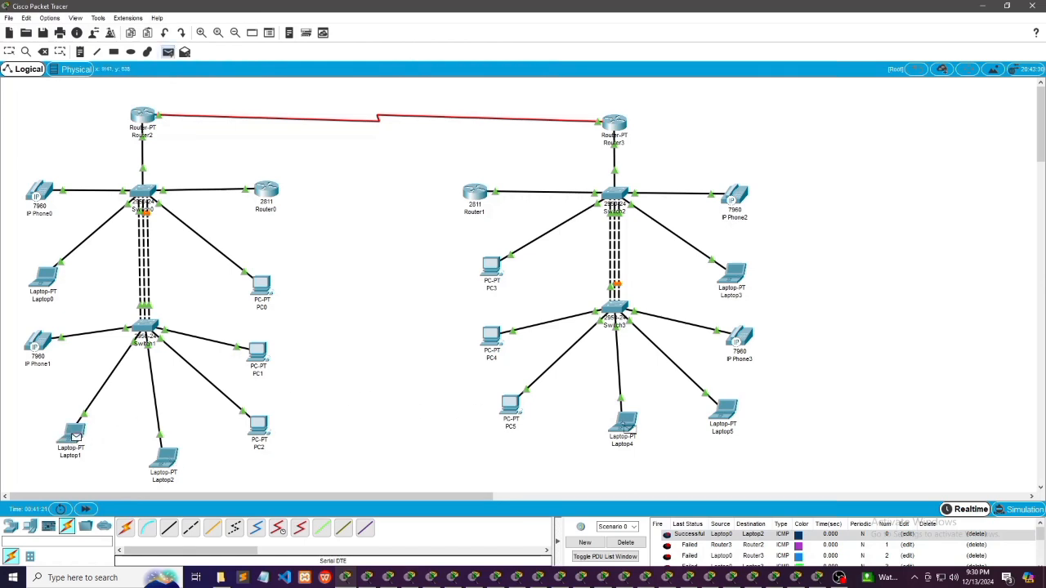
click(626, 429)
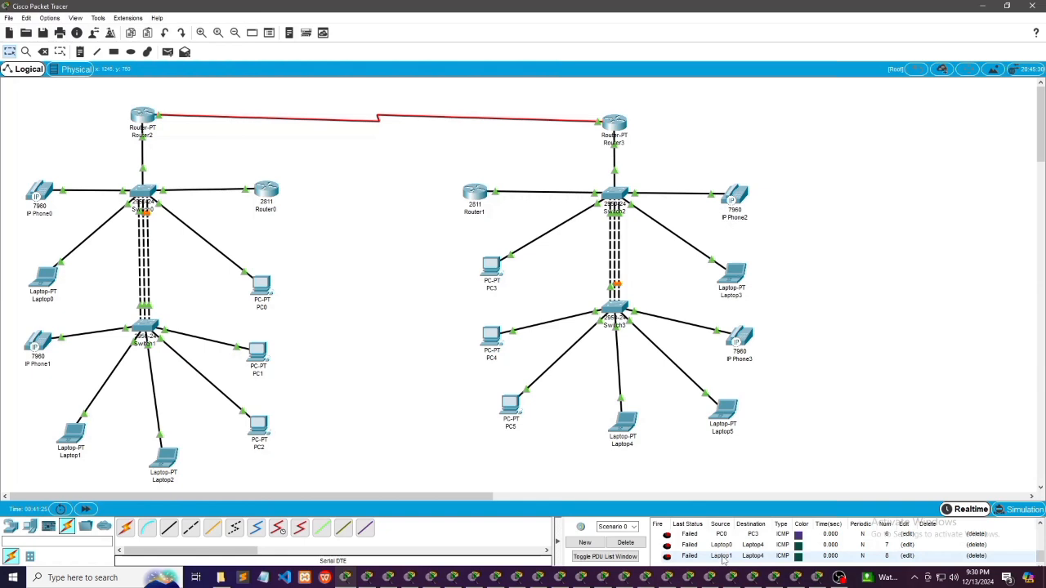
scroll(722, 558, up, 2)
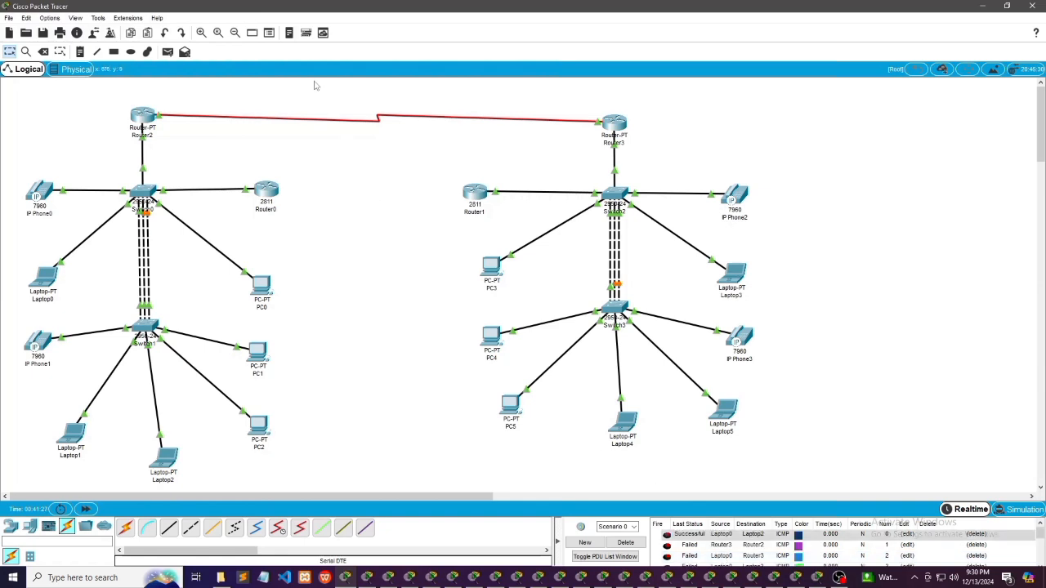
Send a simple PDU from PC0 to PC1 to test connectivity within the first network
click(167, 53)
click(261, 286)
click(259, 353)
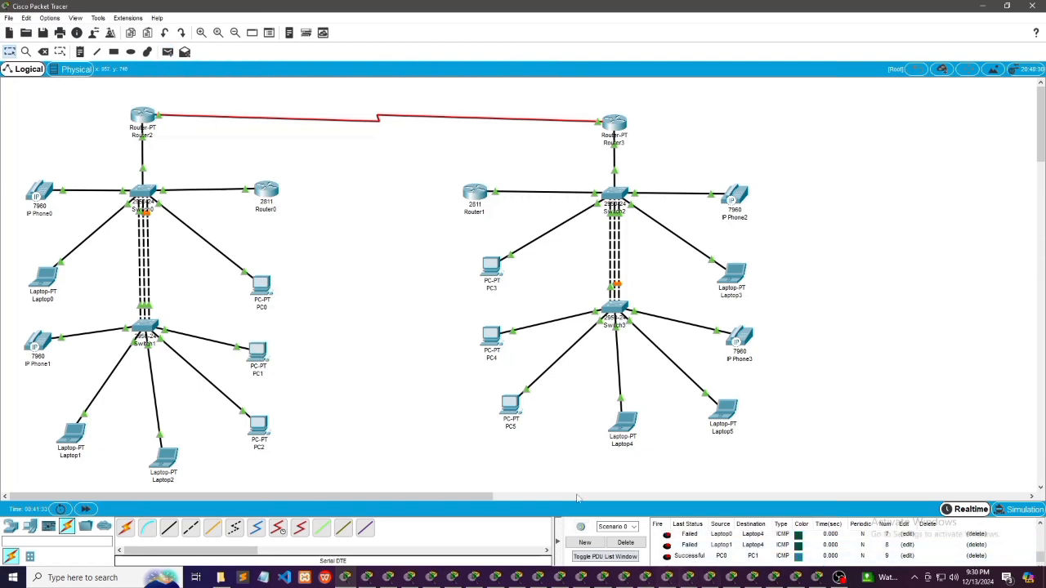
click(80, 433)
click(612, 122)
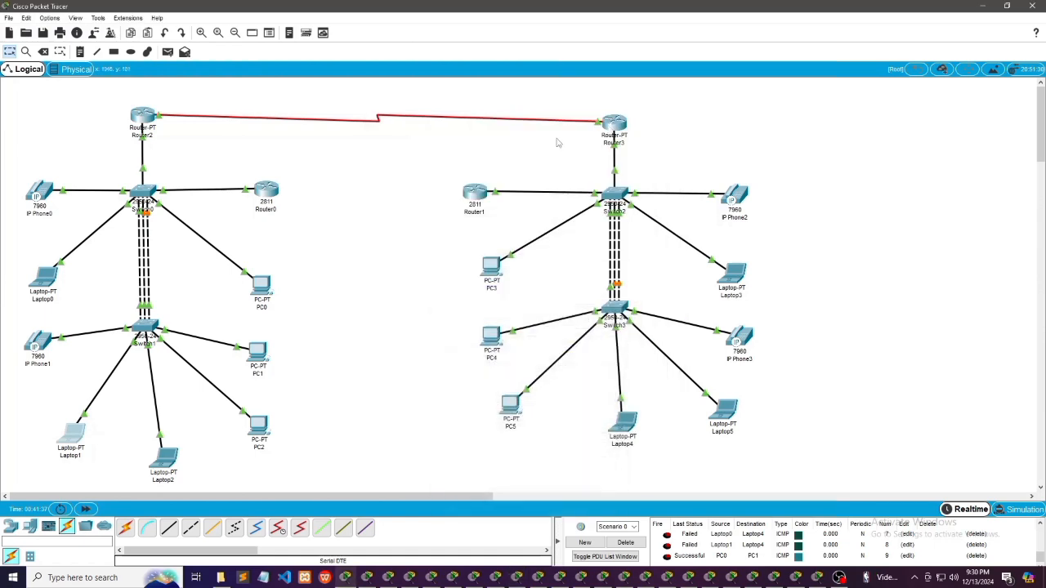
Send a simple PDU from Laptop0 to Laptop3 and check its status in the PDU list
click(167, 51)
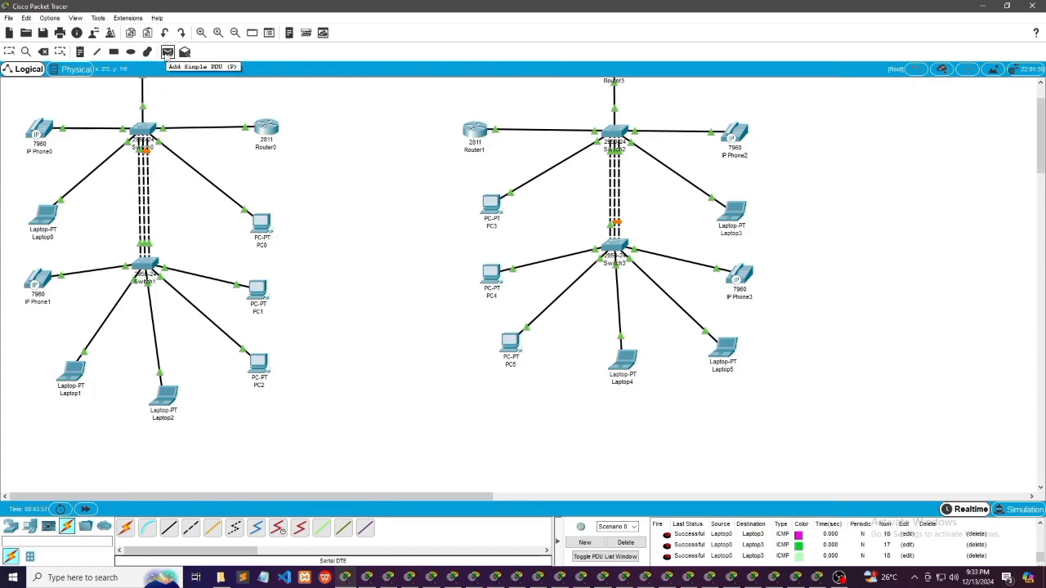
click(45, 215)
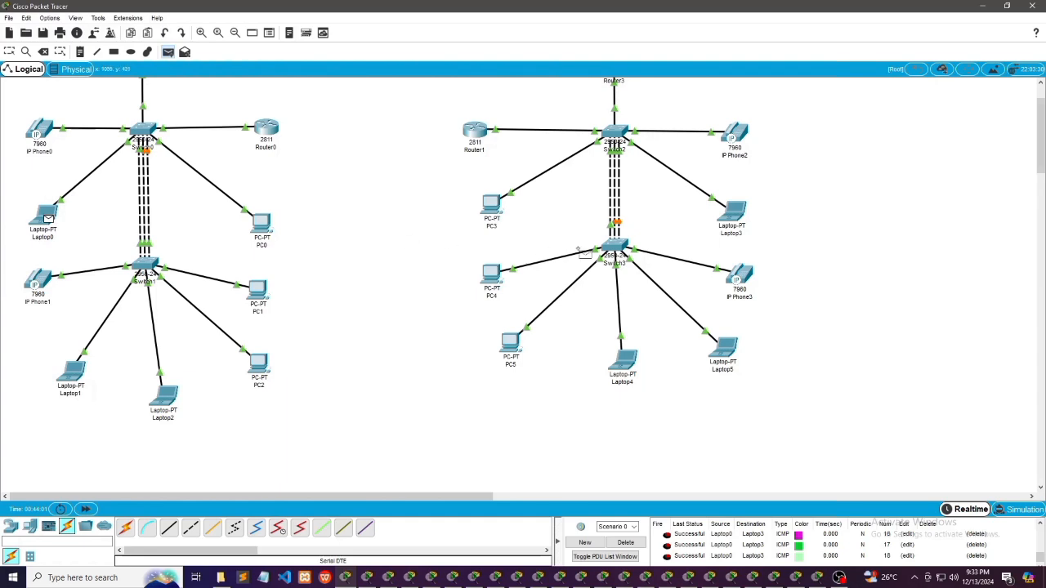
click(736, 214)
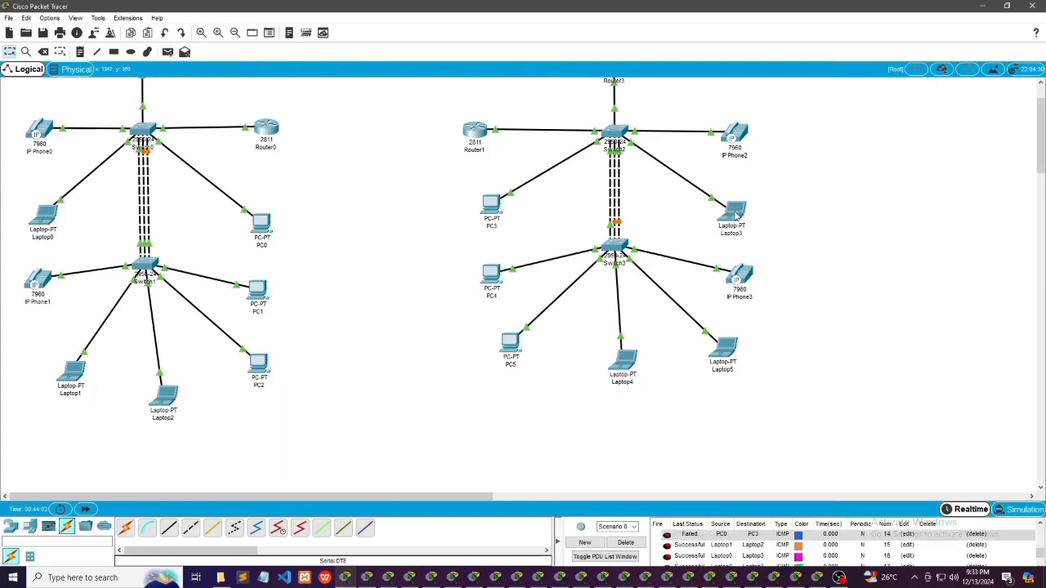
scroll(797, 407, down, 2)
scroll(699, 553, down, 3)
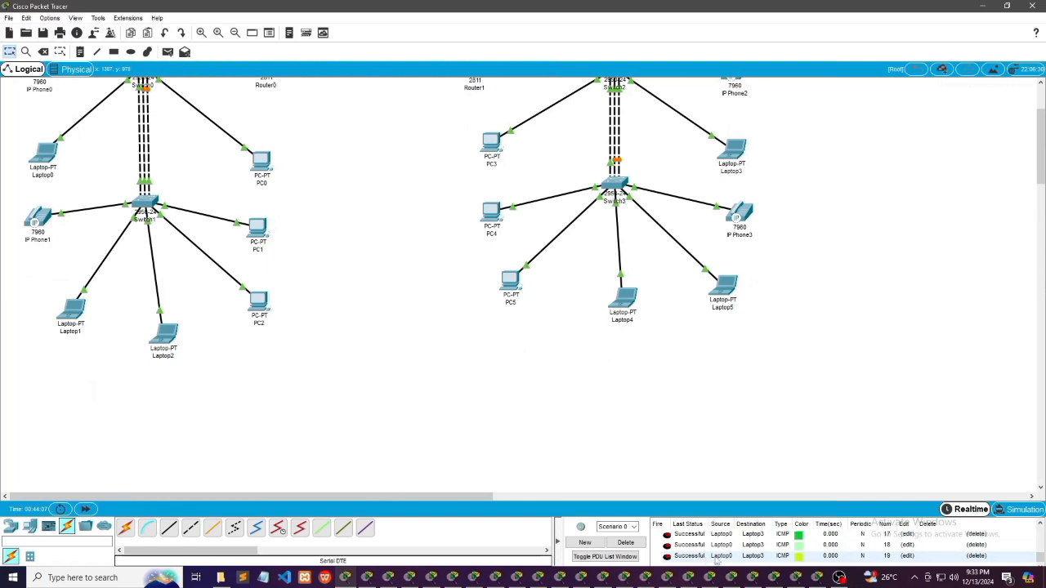
scroll(576, 417, up, 4)
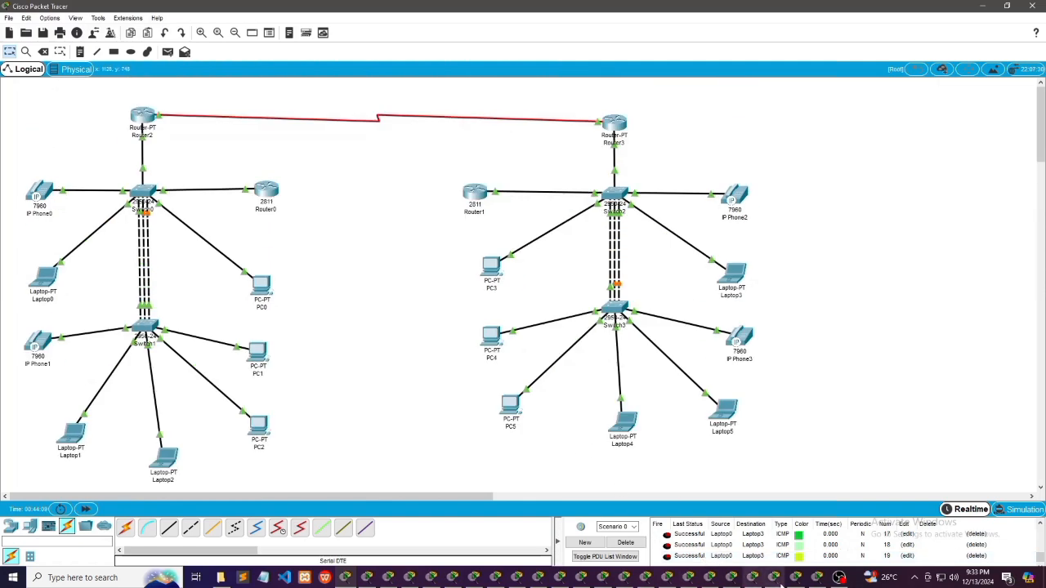